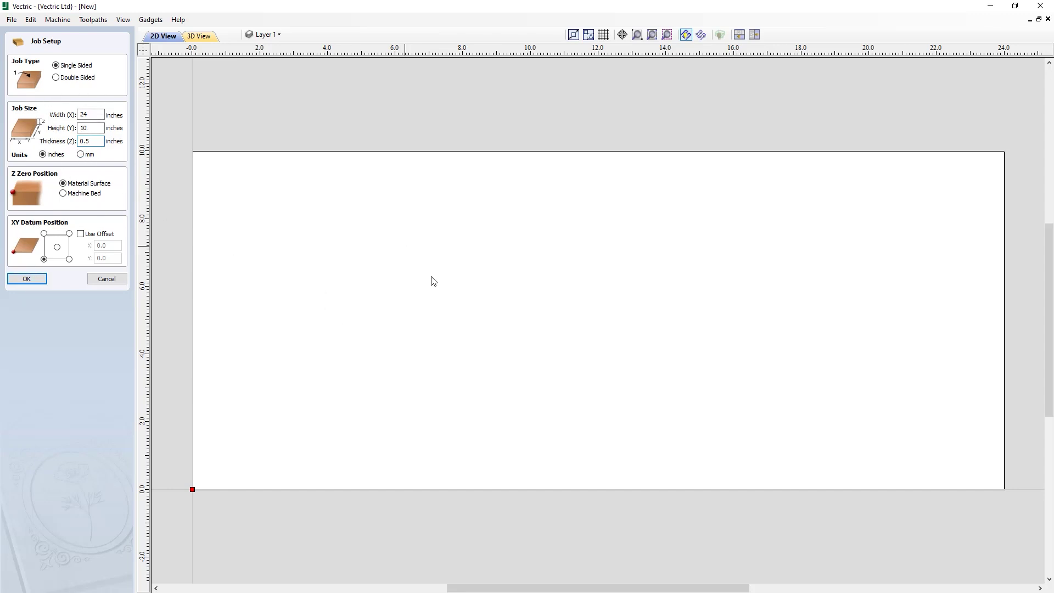
Accept the 24 × 10 × 0.5 inch job setup and create a square-cornered rectangle 22.5 × 8 inches centred at X 12, Y 5.
left_click(27, 280)
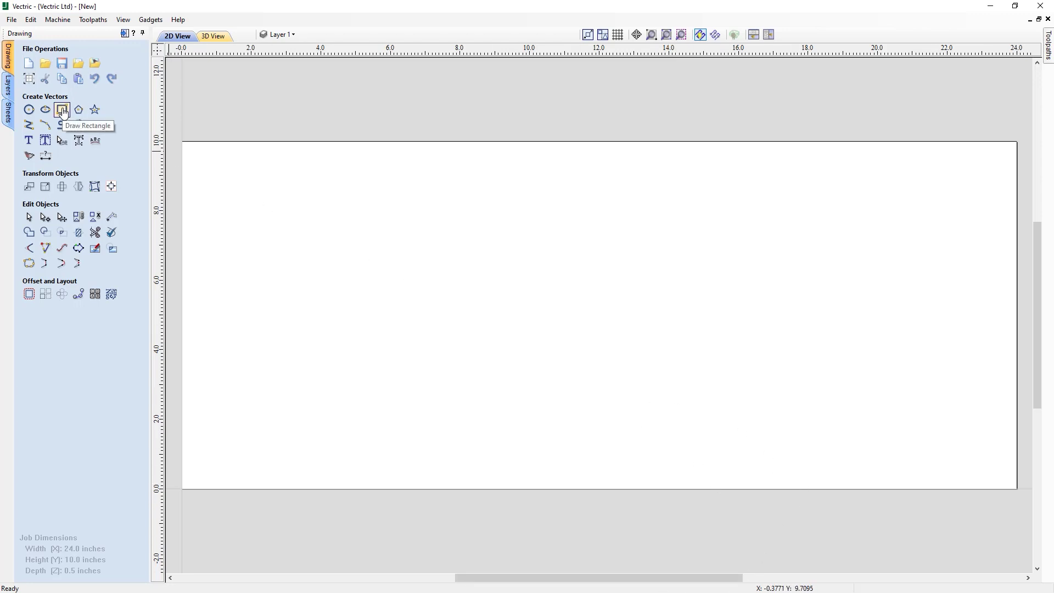
left_click(63, 112)
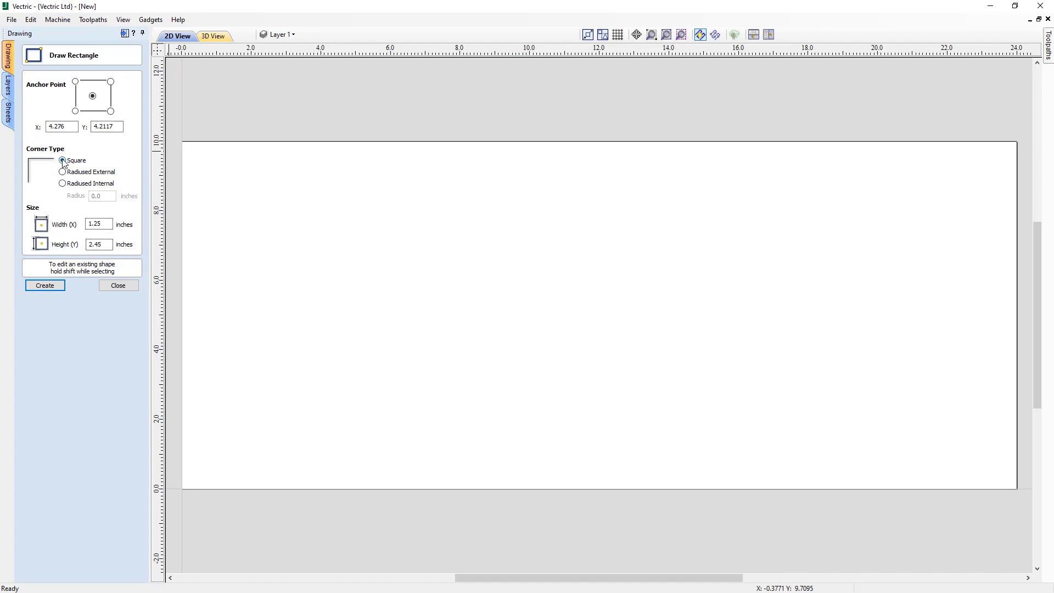
left_click_drag(107, 223, 79, 227)
type("22")
left_click_drag(108, 245, 82, 244)
type("8")
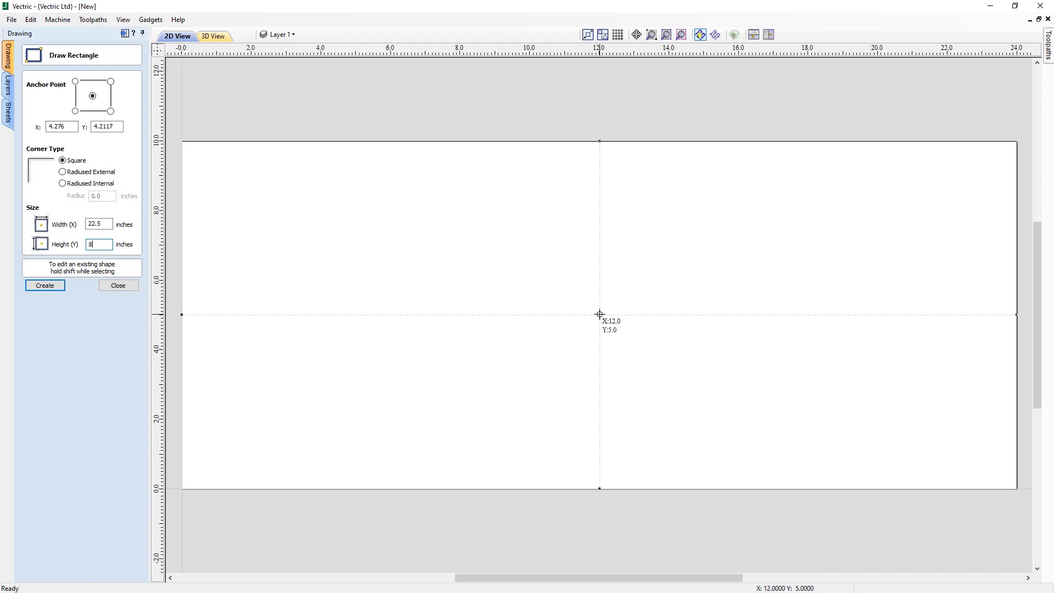
left_click_drag(77, 126, 42, 122)
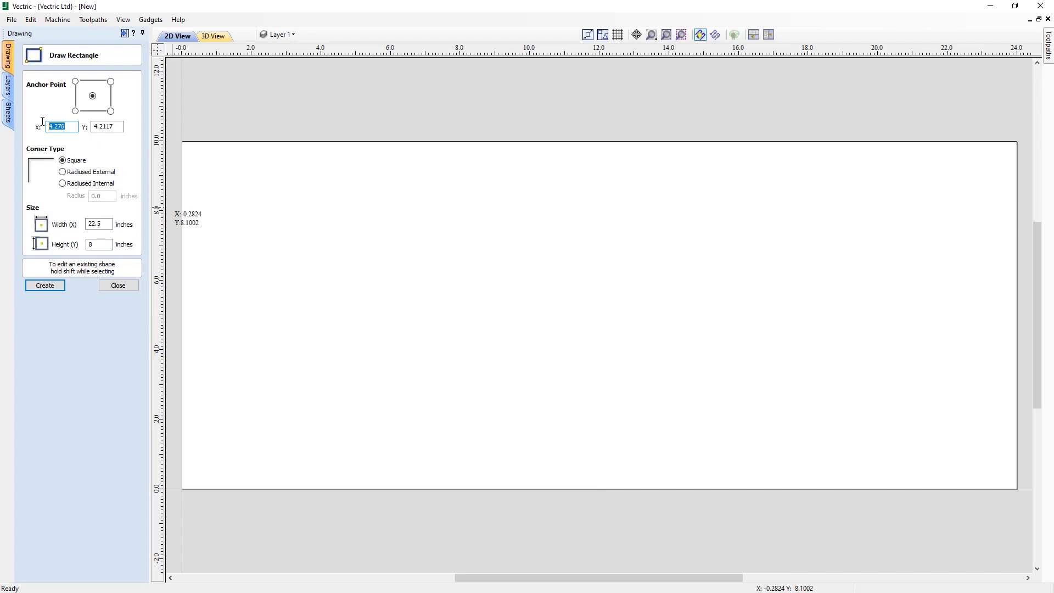
type("12")
left_click_drag(121, 126, 86, 128)
type("5")
left_click(46, 285)
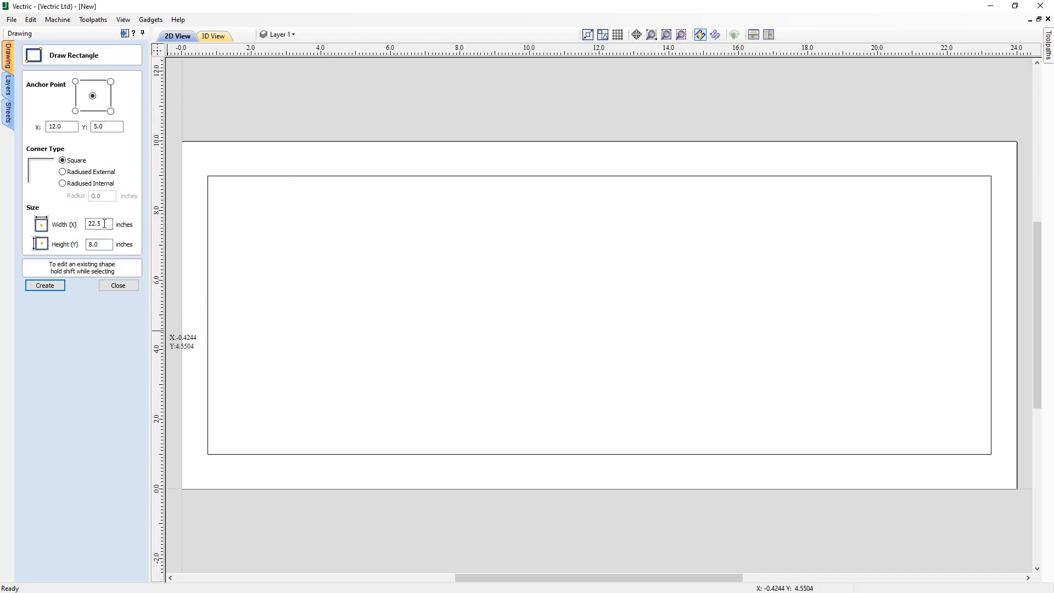
Create a second rectangle 21 × 6.5 inches at the same centre, with radiused internal corners of 0.4 inch.
left_click_drag(105, 224, 83, 224)
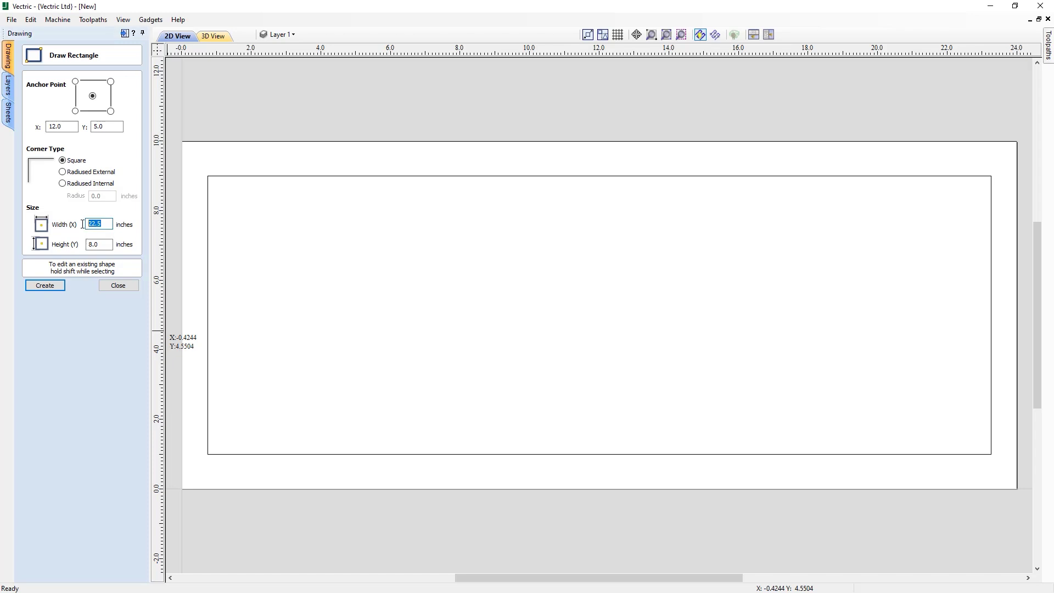
type("21")
left_click_drag(104, 244, 81, 245)
left_click(71, 184)
left_click(102, 196)
left_click_drag(99, 196, 102, 196)
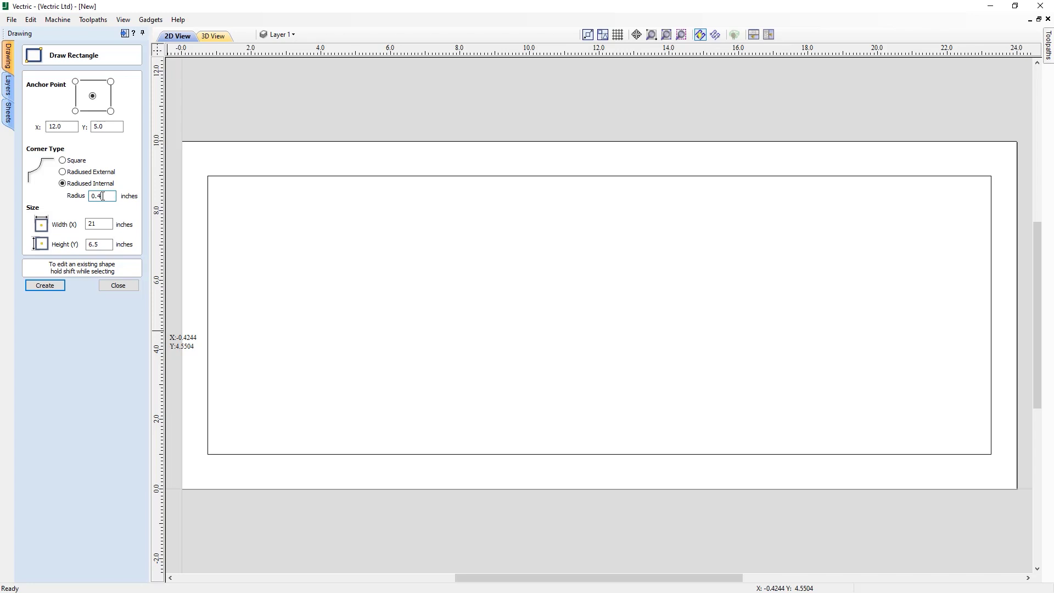
left_click(43, 286)
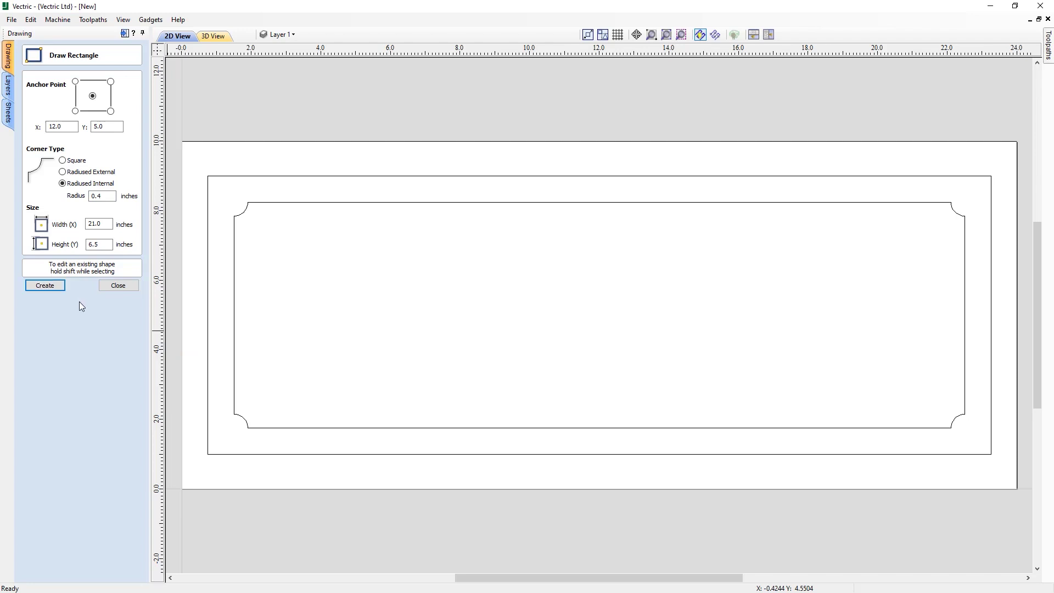
left_click(118, 286)
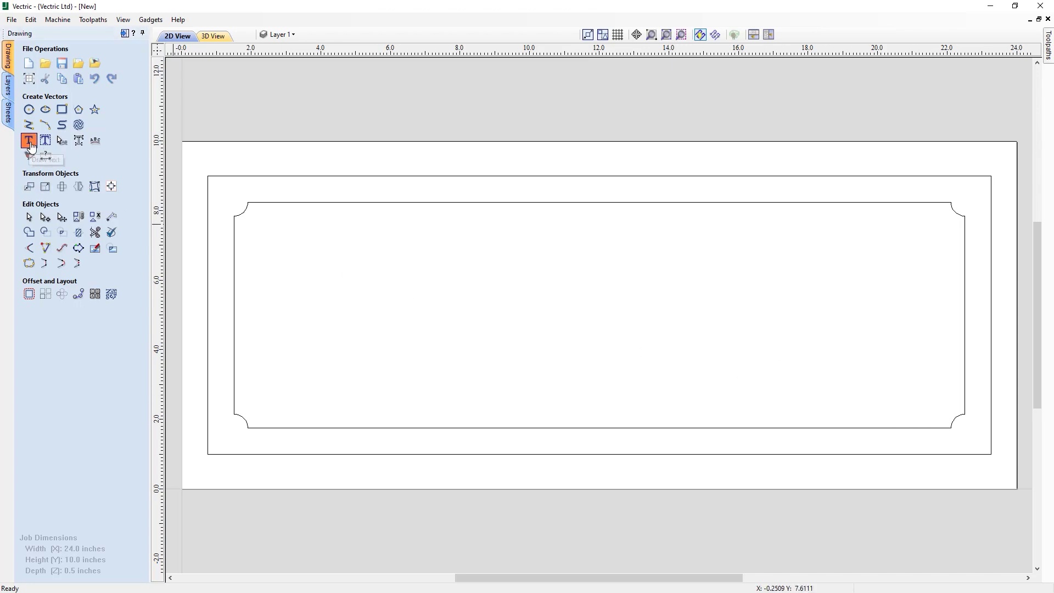
Add the centre-aligned text "welcome" in Brush Script MT, 4.5 inches high, anchored at about X 12.1, Y 4.87.
left_click(29, 141)
left_click(593, 322)
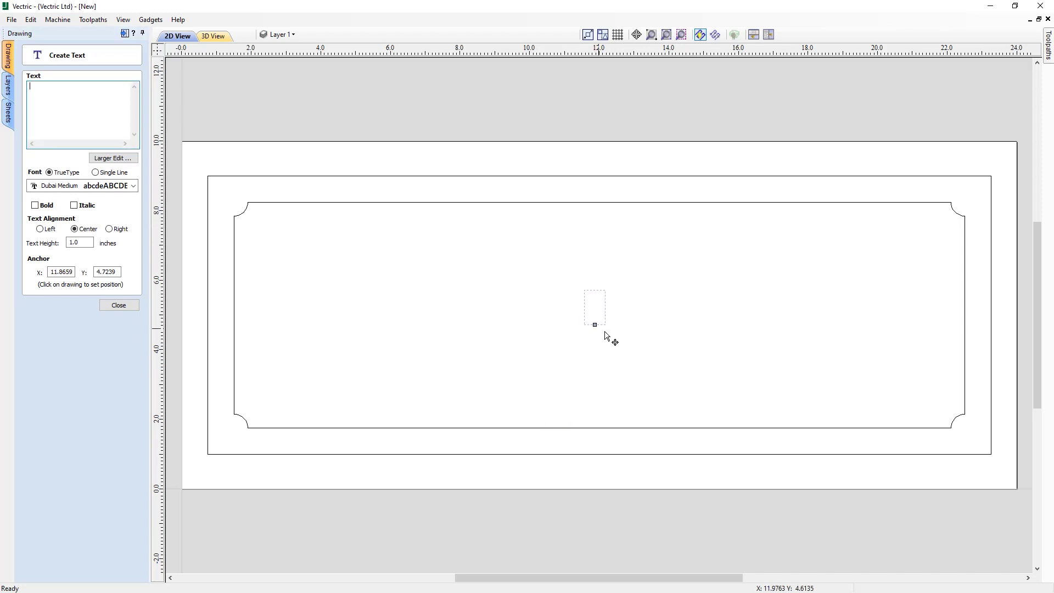
left_click(621, 361)
left_click(602, 319)
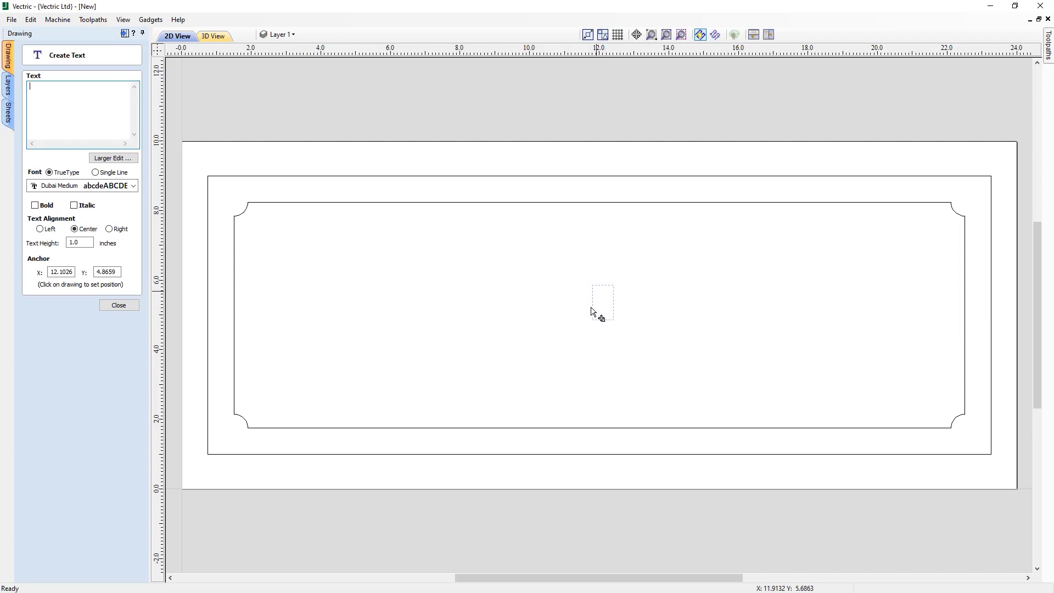
left_click(74, 243)
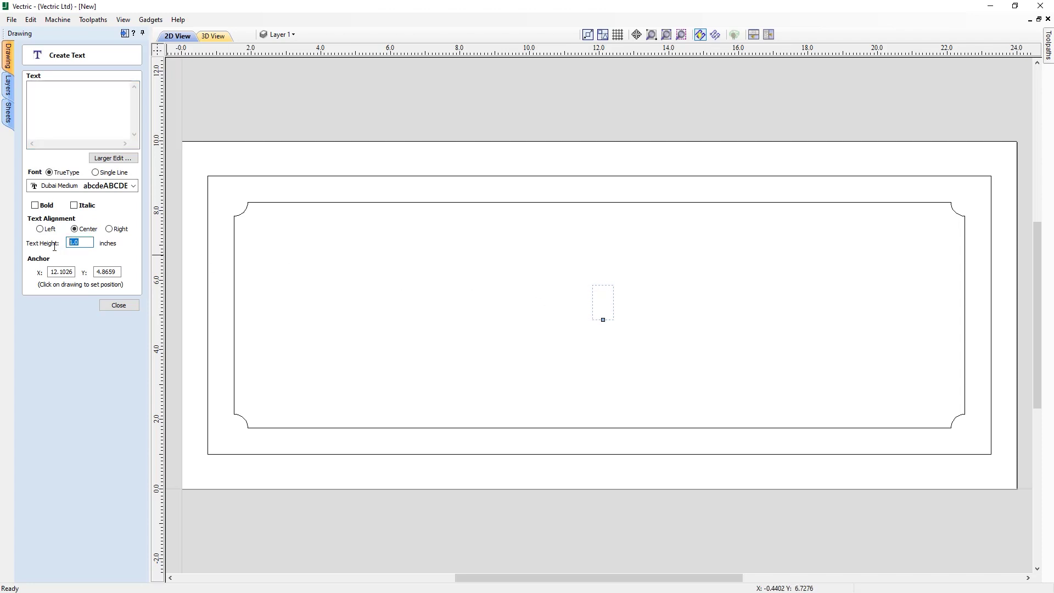
type("4.5")
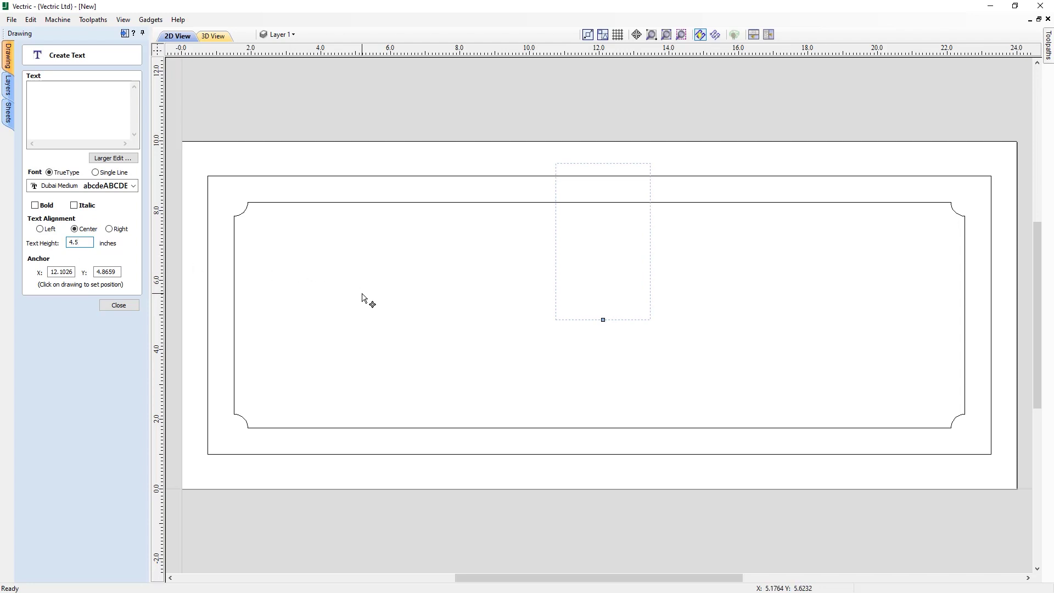
left_click(87, 188)
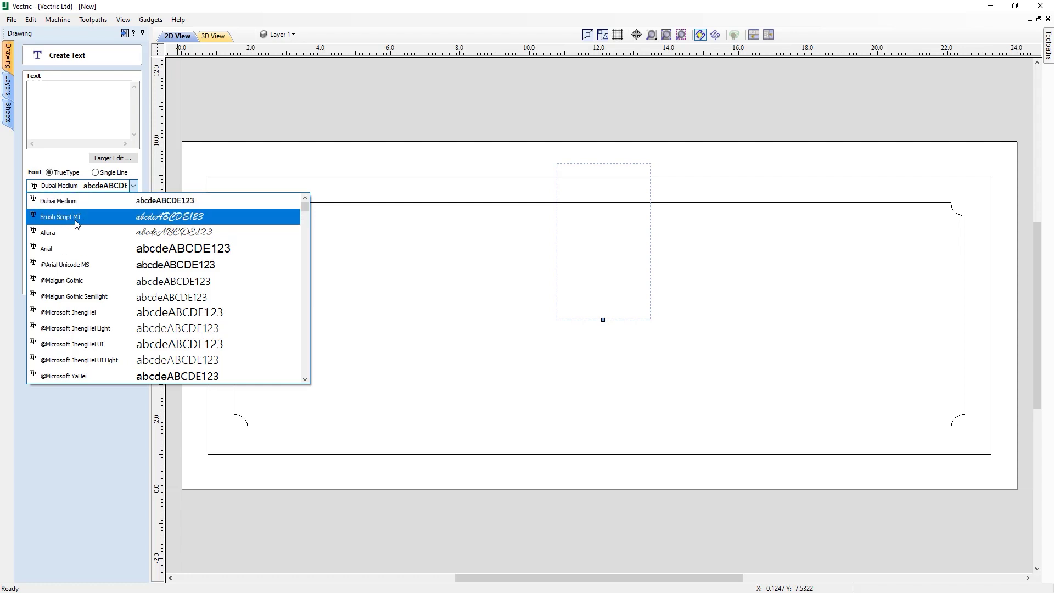
left_click(73, 217)
left_click(66, 117)
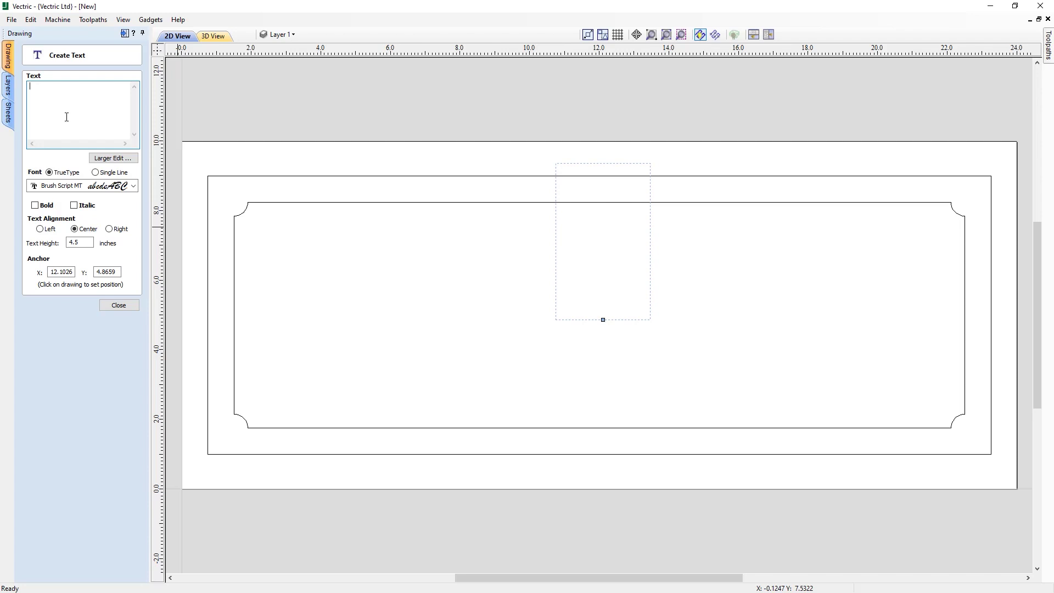
type("welcome")
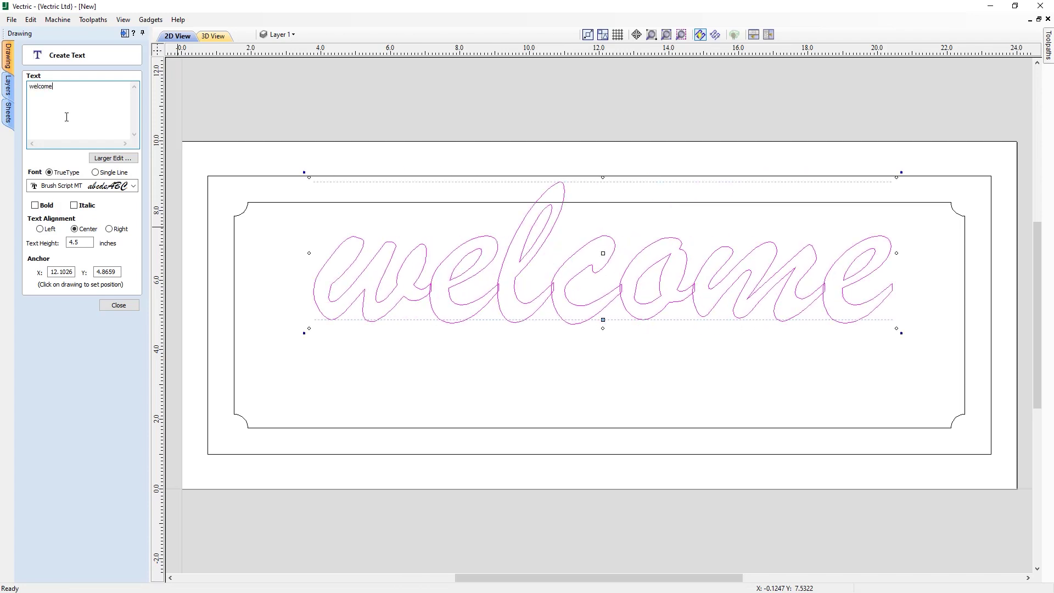
Add the text "TO OUR HOME" in Dubai Medium, 1 inch high, below "welcome" at about X 11.74, Y 2.53.
left_click(590, 401)
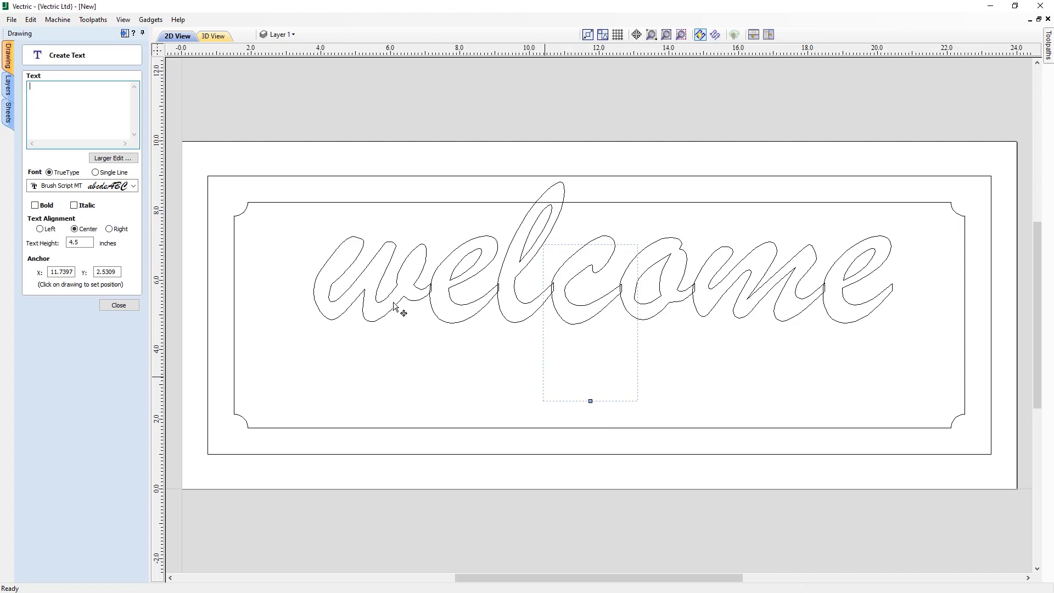
double_click(91, 242)
type("1")
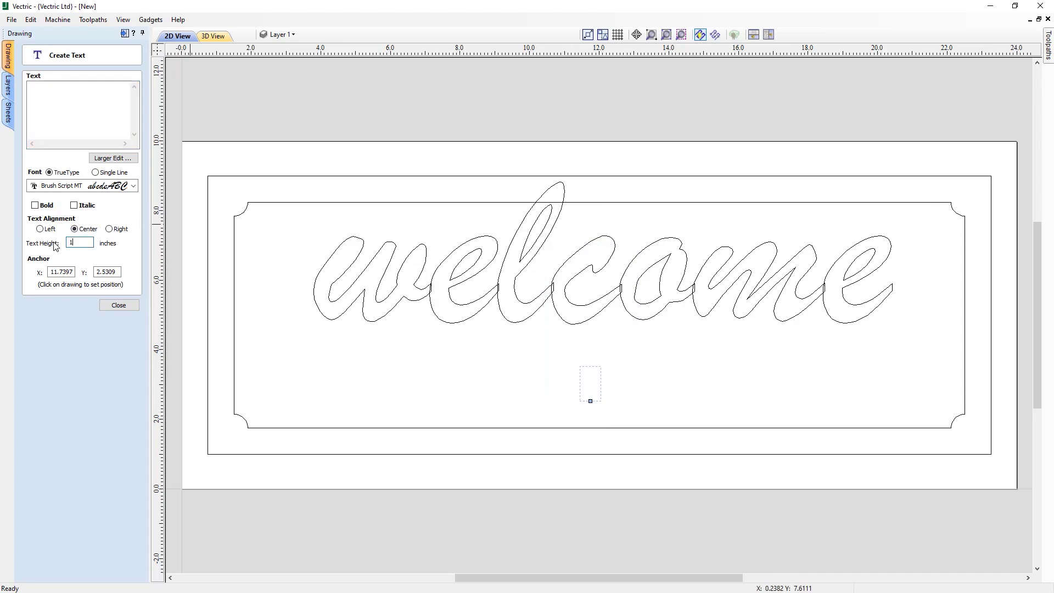
left_click(133, 185)
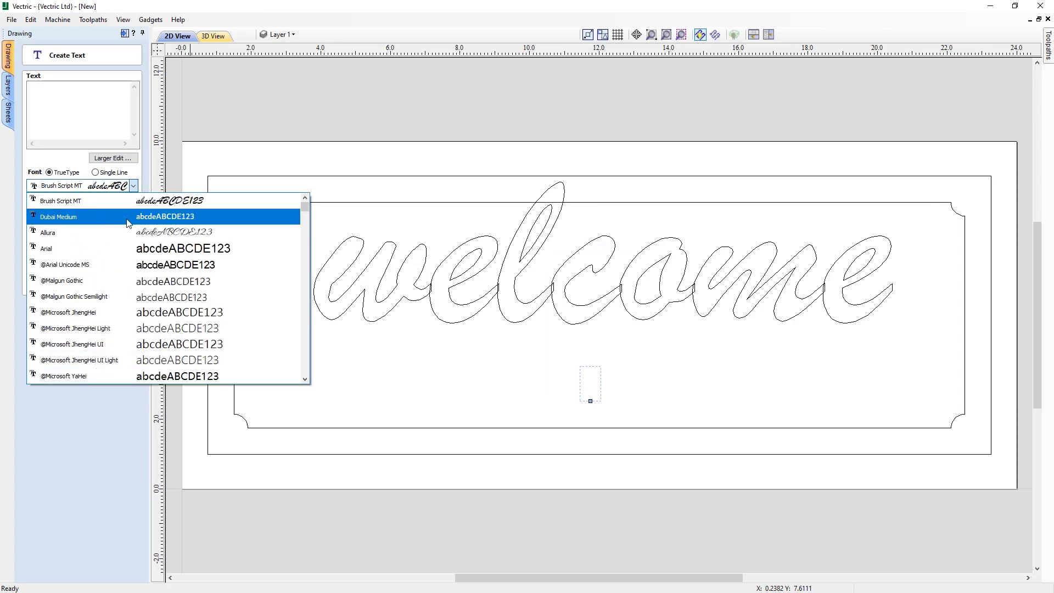
left_click(120, 219)
left_click(83, 98)
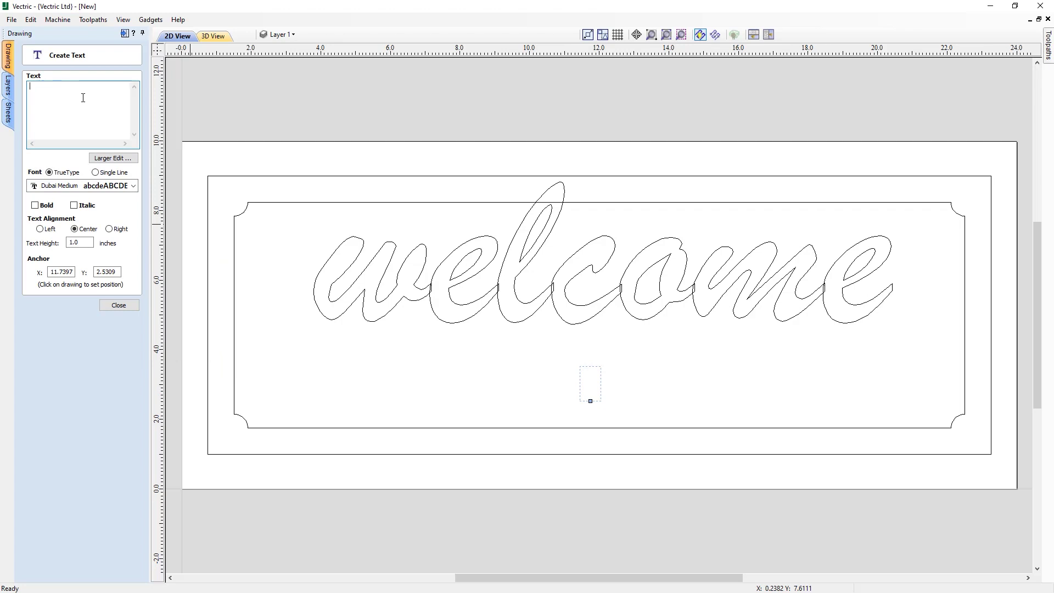
type("TO")
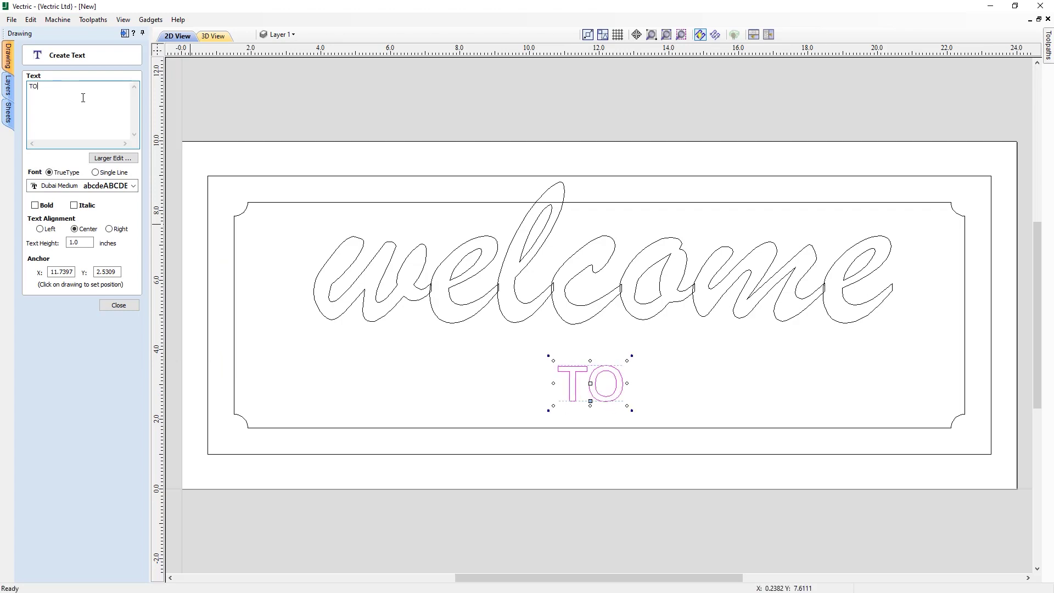
type(" OUR HOME")
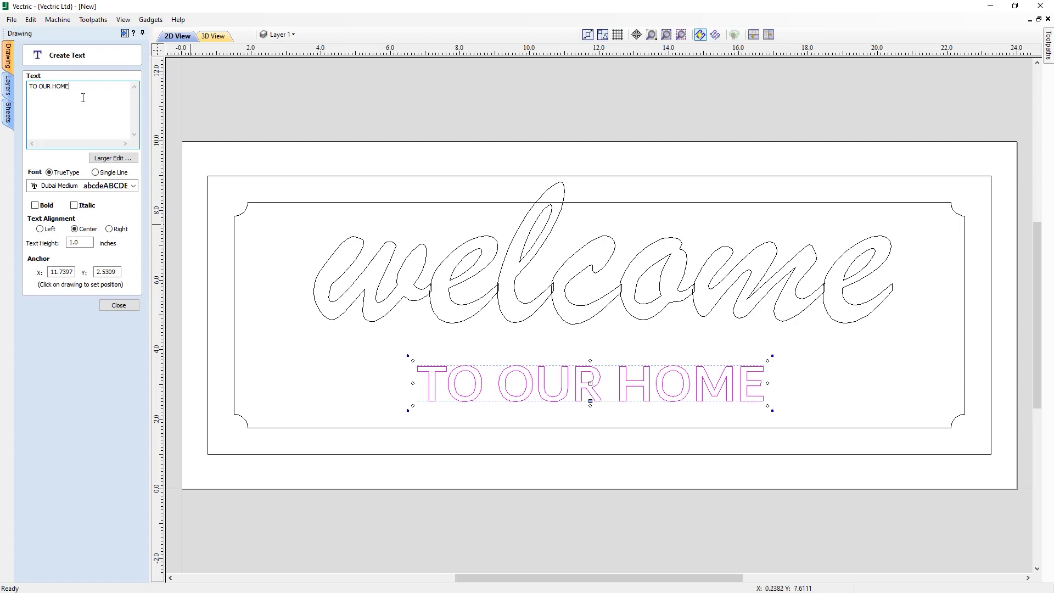
left_click(119, 305)
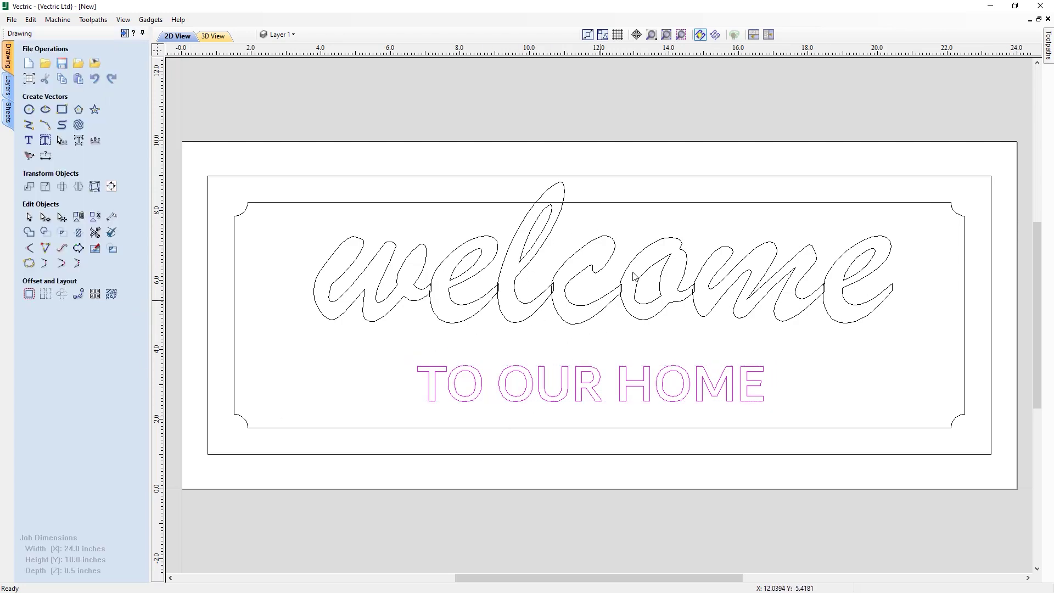
Centre the "welcome" text on the material both horizontally and vertically.
left_click(603, 321)
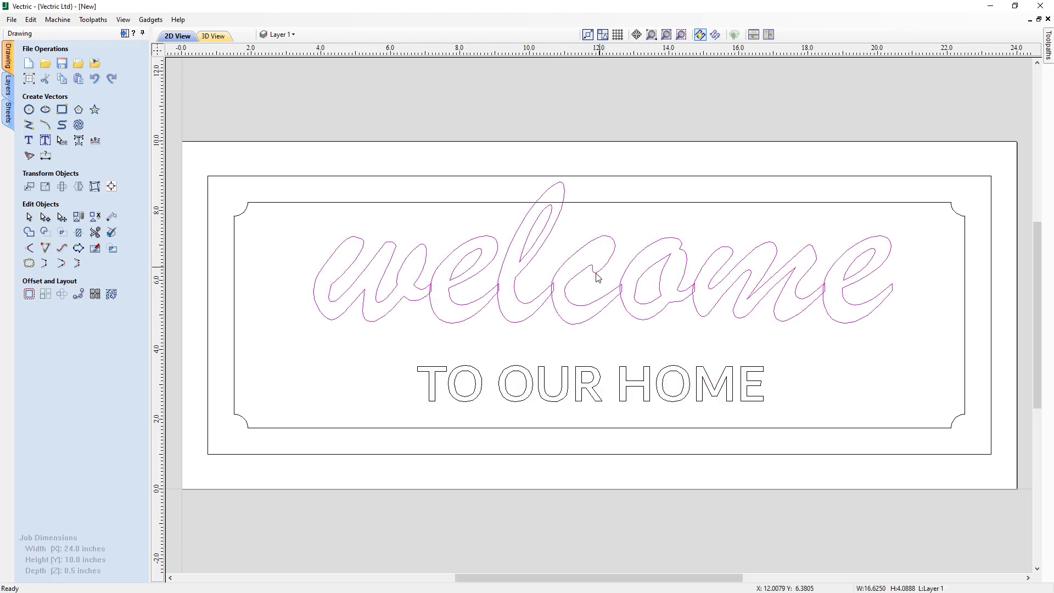
left_click(111, 186)
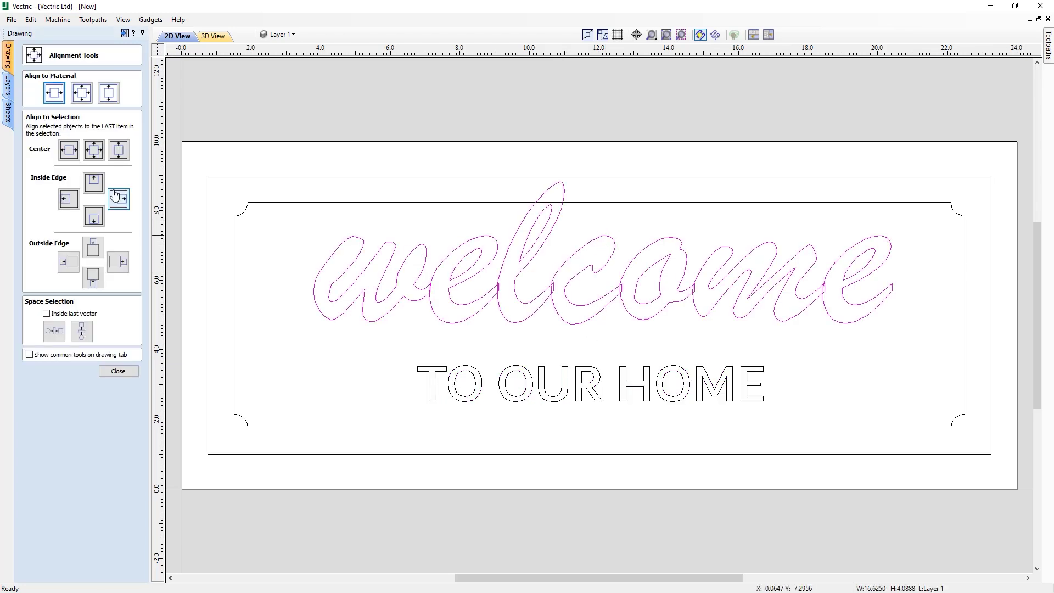
left_click(84, 97)
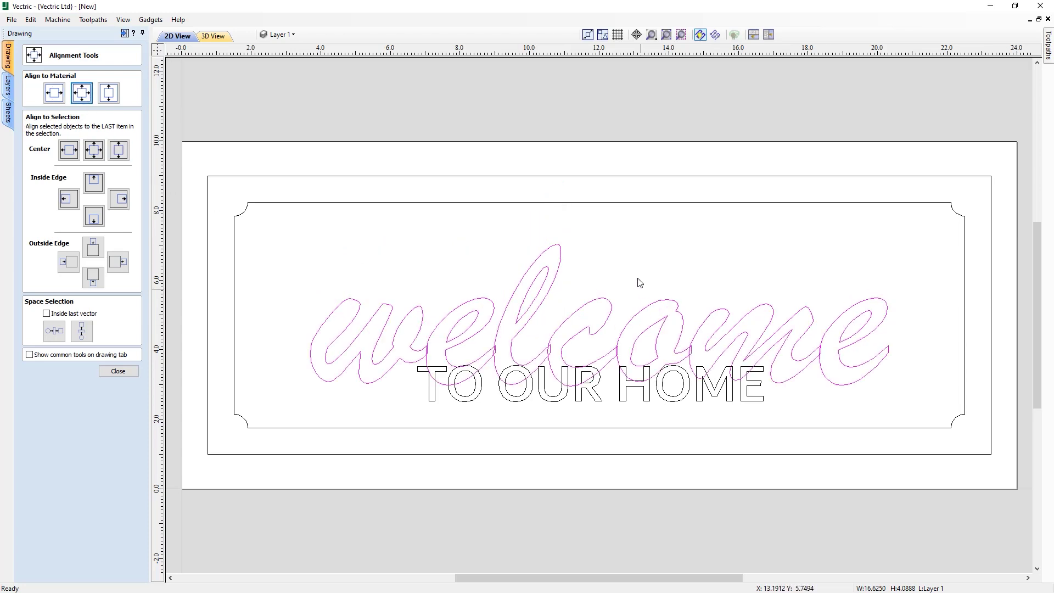
Nudge the "welcome" text straight up until it clears the "TO OUR HOME" line and stays inside the inner border.
left_click(617, 307)
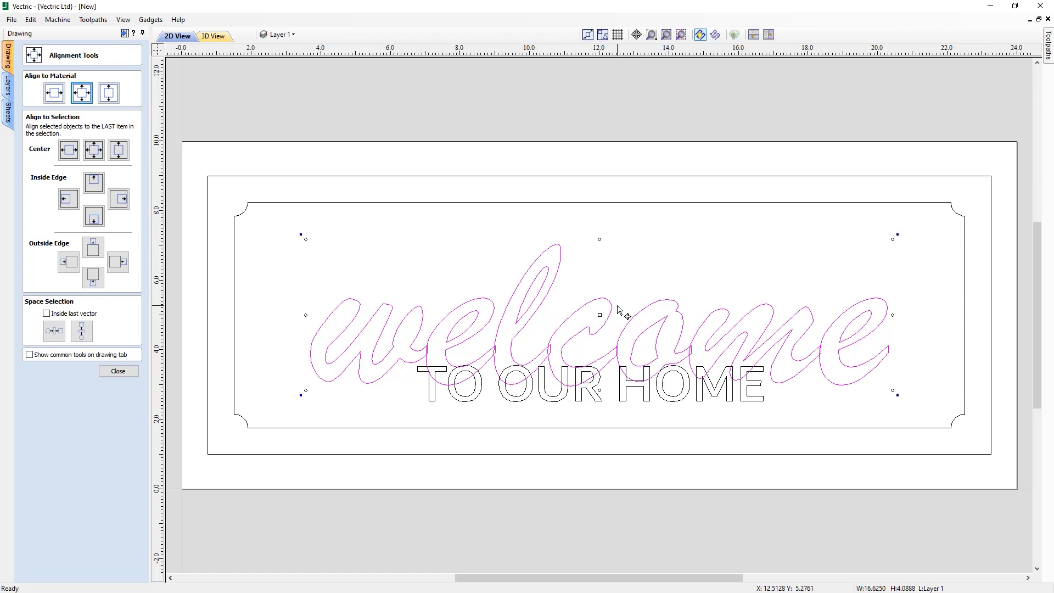
key("Up")
key("Up")
key("Up")
key("Up")
key("Up")
key("Up")
key("Up")
key("Up")
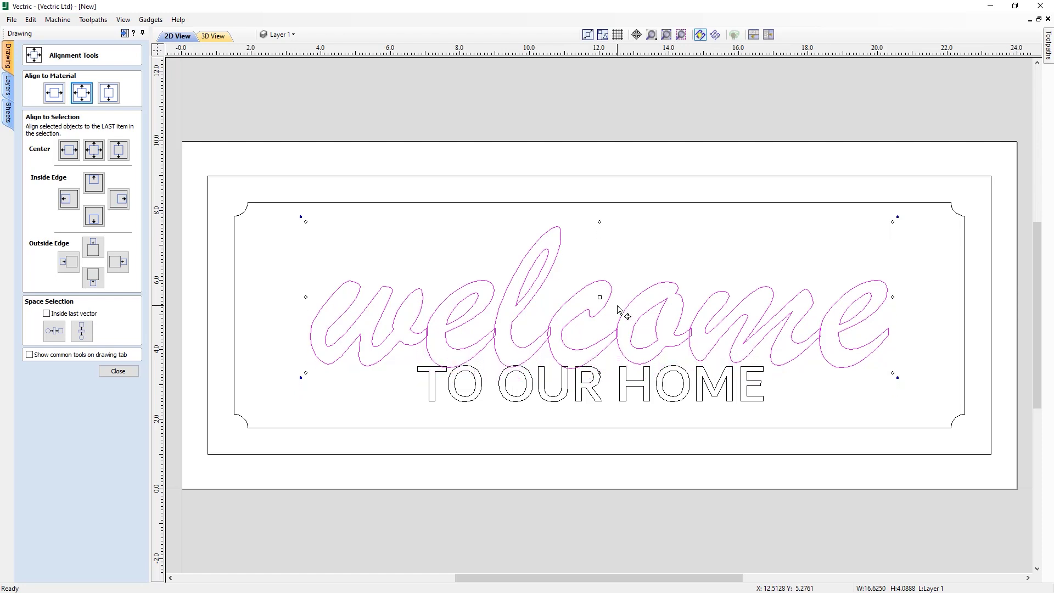
key("Up")
key("Up")
key("Up")
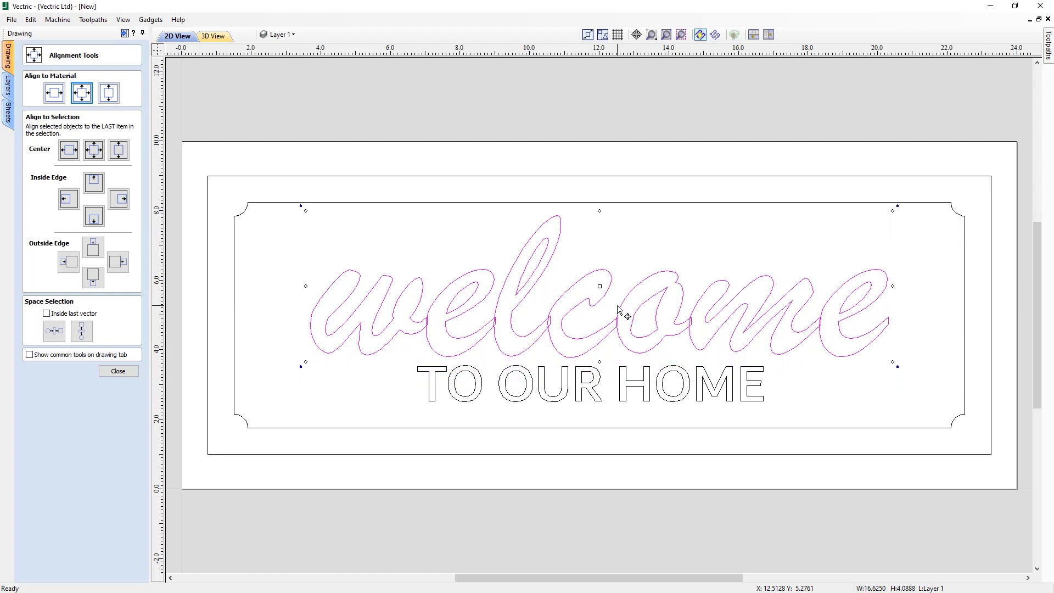
Centre the "TO OUR HOME" text horizontally within the inner radiused border.
left_click(622, 387)
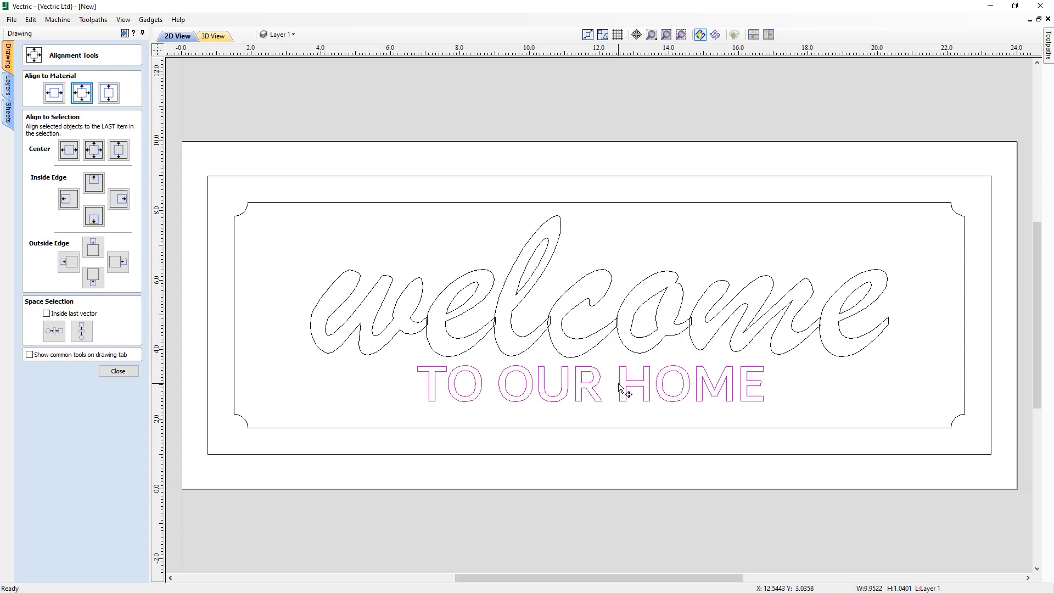
left_click(599, 428, "shift")
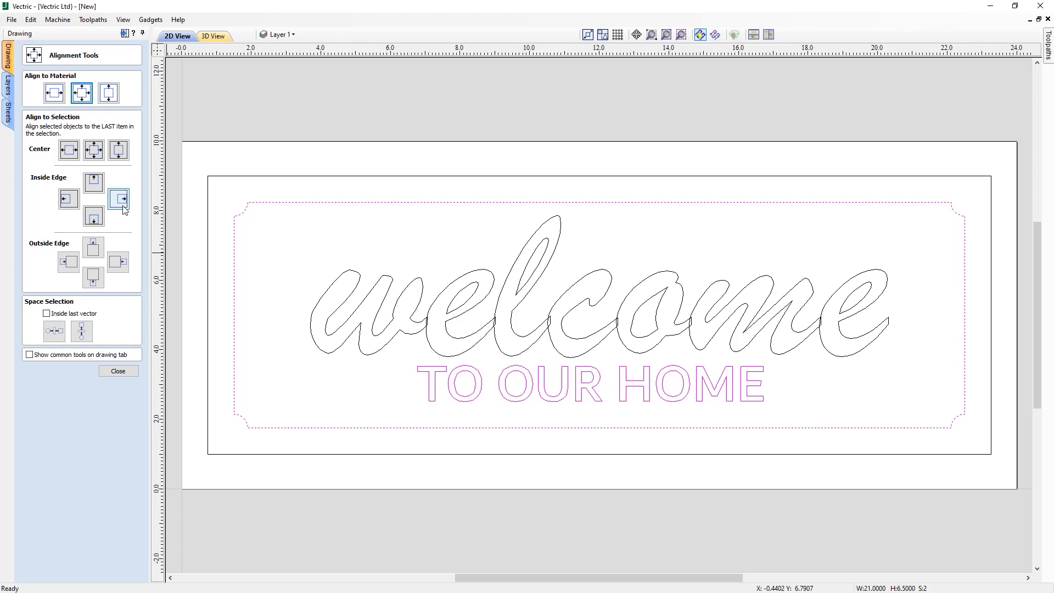
left_click(71, 154)
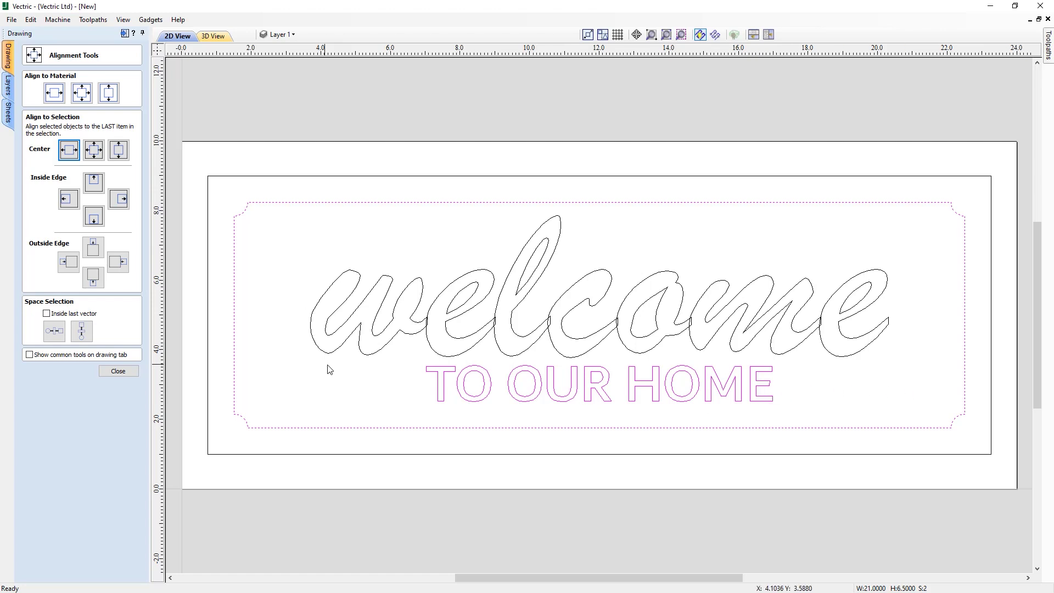
Nudge the "TO OUR HOME" text slightly down for more space below "welcome", and leave the alignment tools with nothing selected.
left_click(664, 417)
left_click(632, 396)
key("Down")
key("Down")
key("Down")
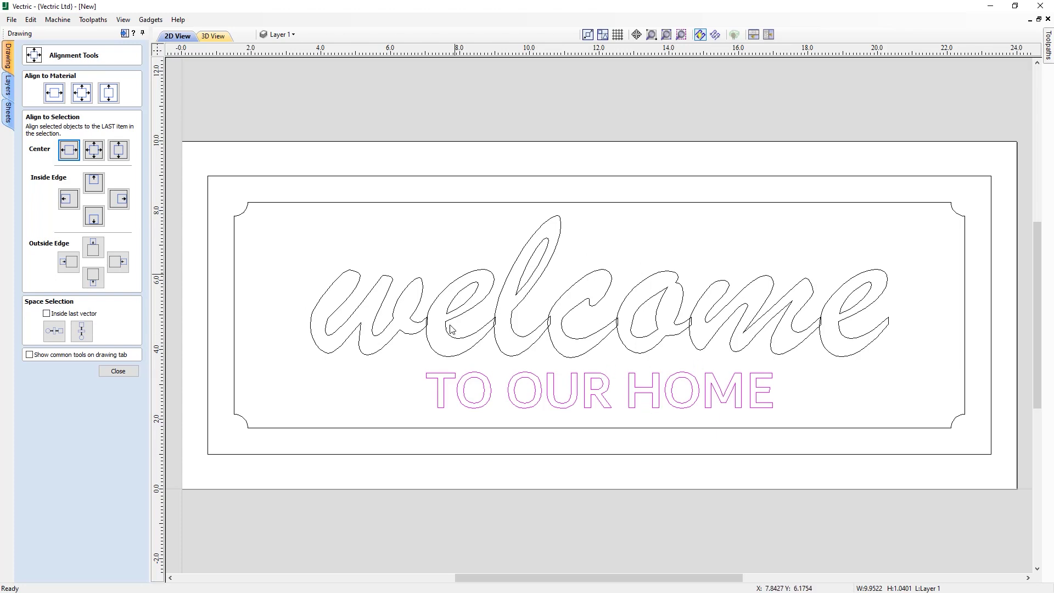
left_click(118, 371)
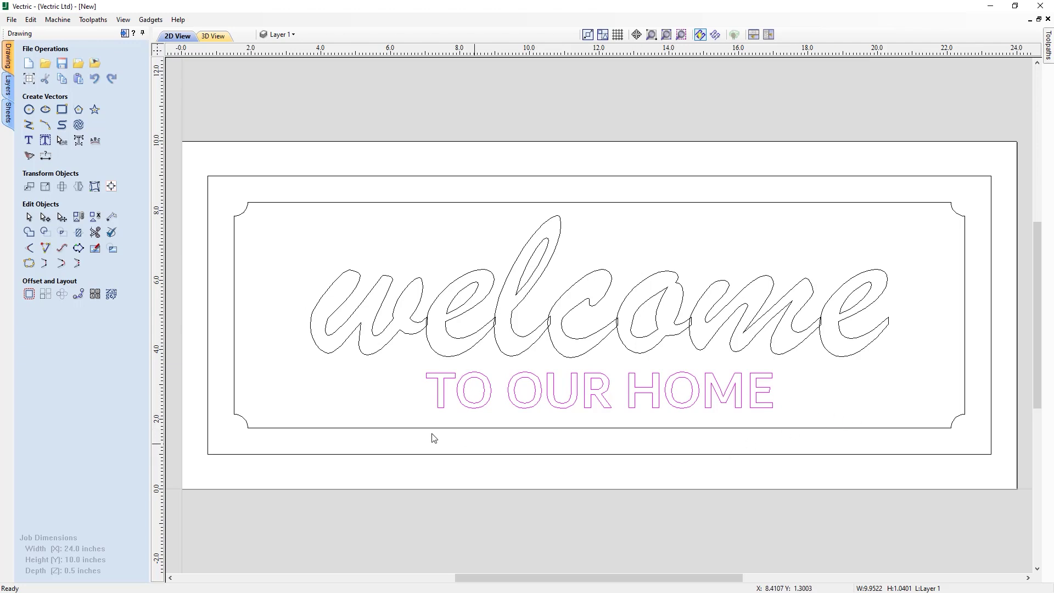
left_click(393, 415)
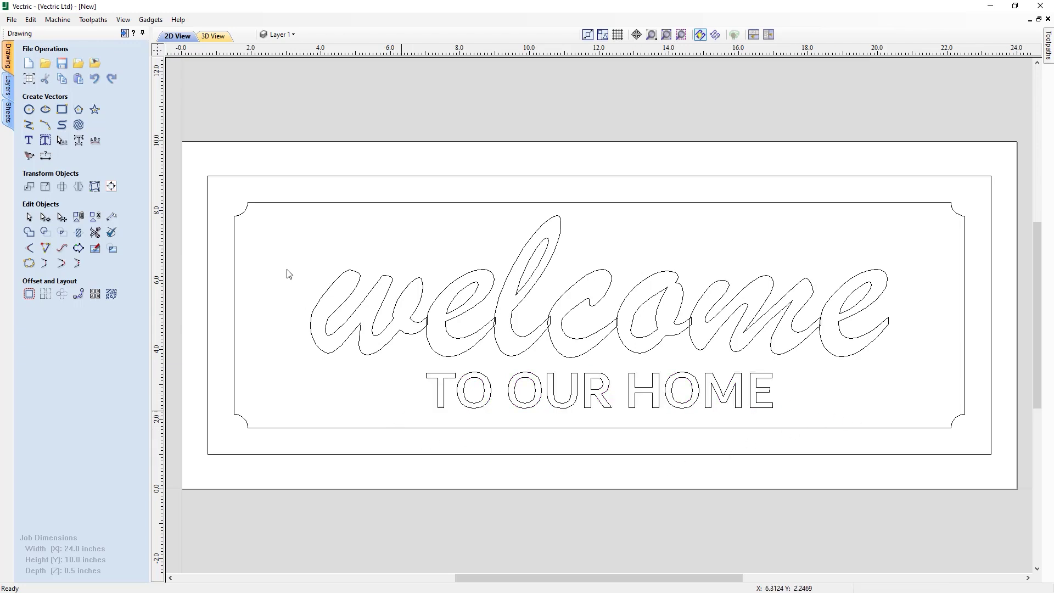
Draw a thin square-cornered rectangle about 3.8 × 0.2 inches beside the "T" of "TO OUR HOME" as an arrow shaft.
left_click(62, 110)
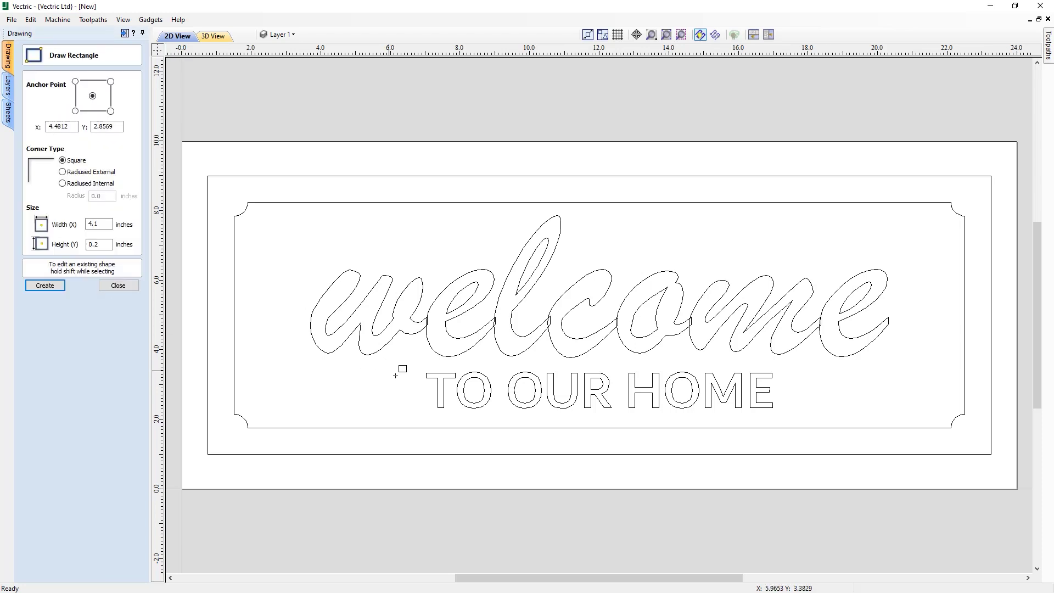
left_click_drag(404, 384, 269, 391)
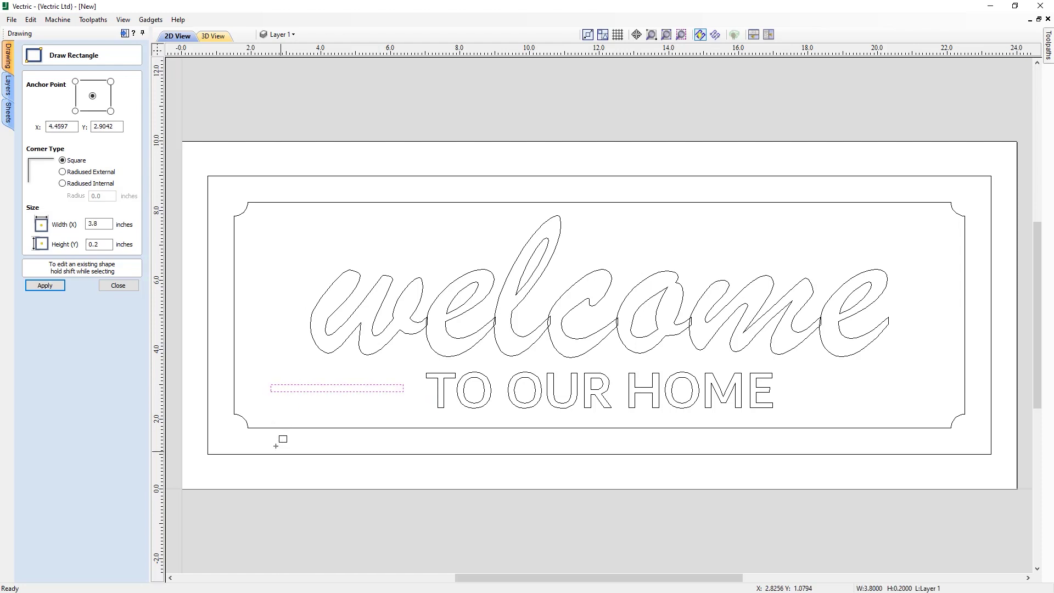
left_click(121, 285)
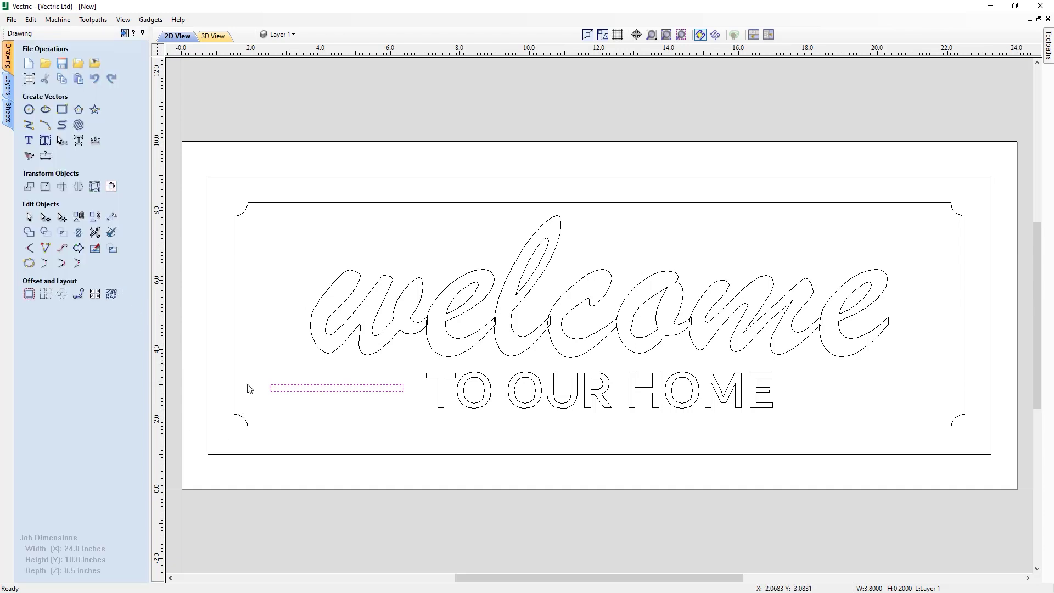
Draw a half-arrowhead polyline from the shaft's outer end midpoint, 0.6 inches straight up, then diagonally to a tip about 0.84 inches beyond the shaft.
left_click(28, 126)
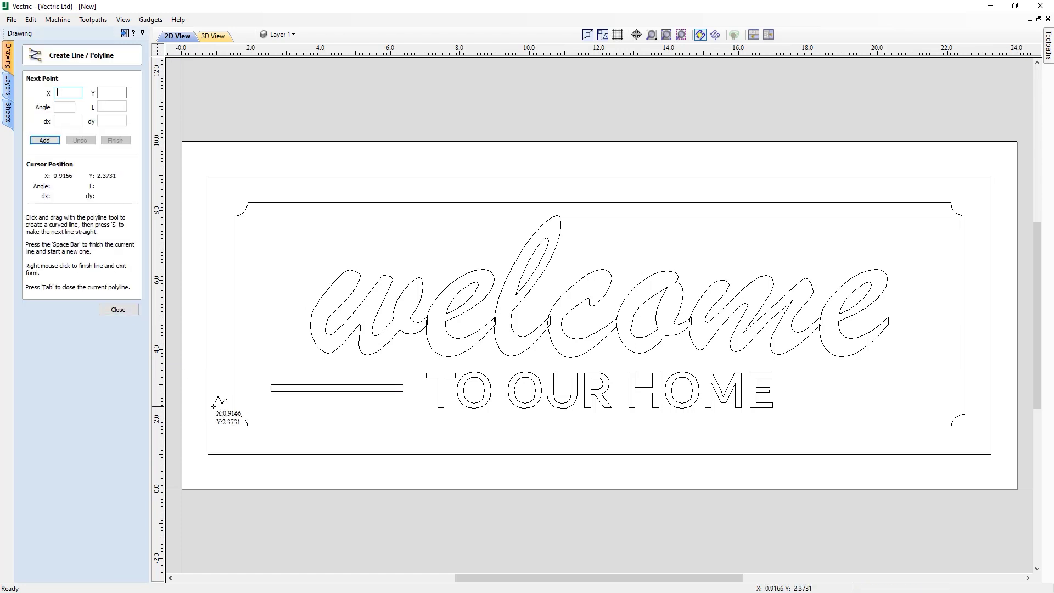
scroll(208, 413, "up", 1)
scroll(218, 400, "up", 1)
scroll(239, 399, "up", 1)
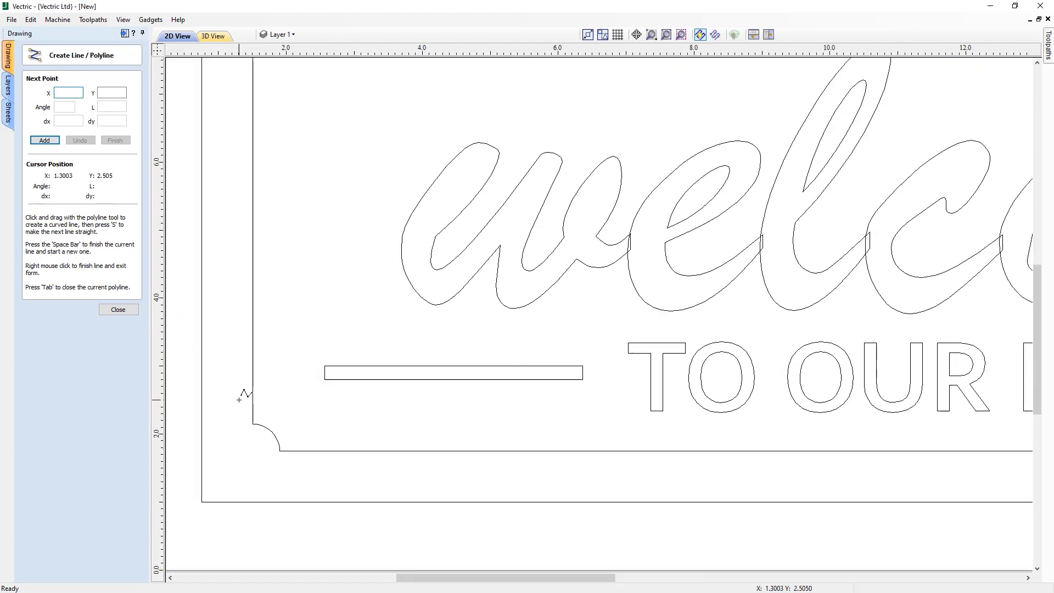
scroll(278, 376, "up", 1)
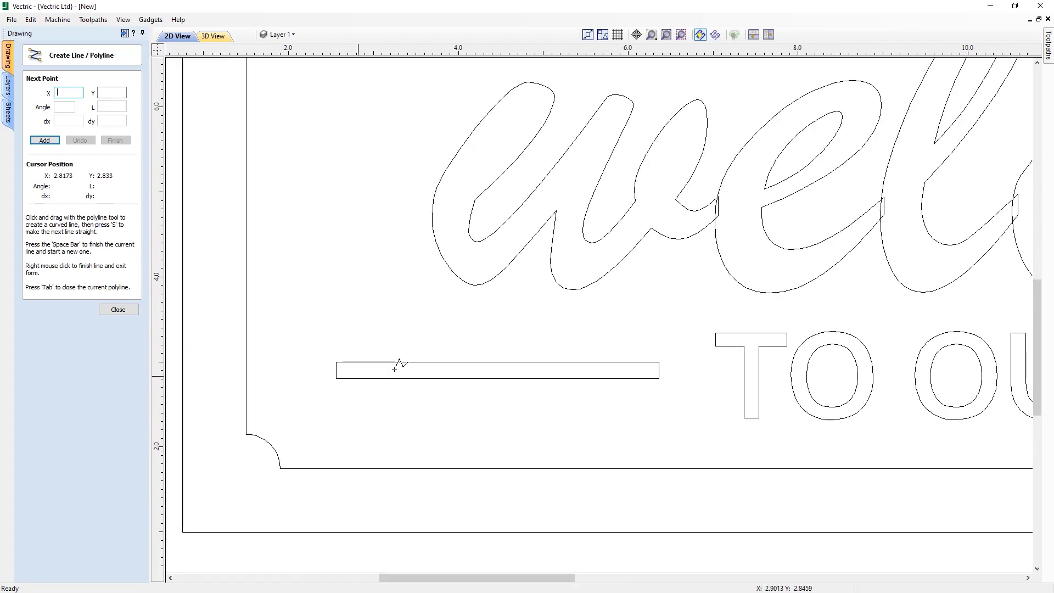
left_click(338, 366)
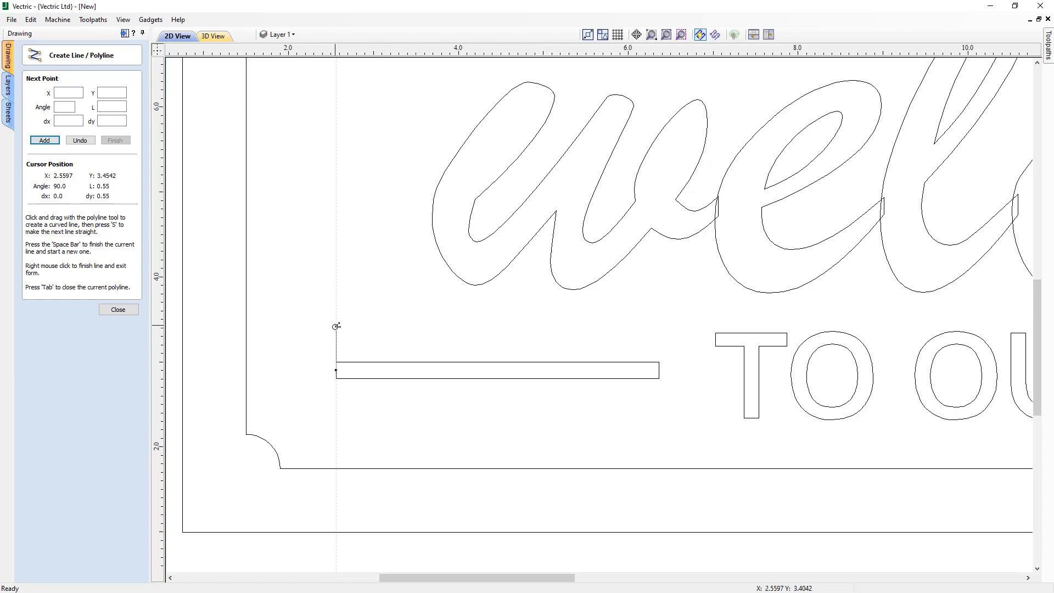
left_click(336, 319)
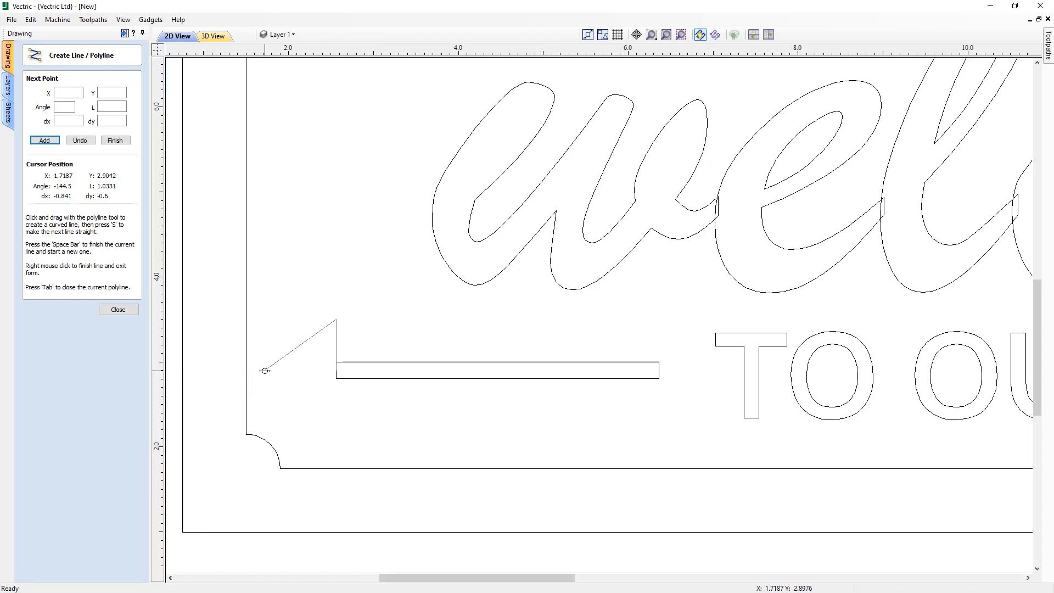
left_click(264, 370)
right_click(264, 370)
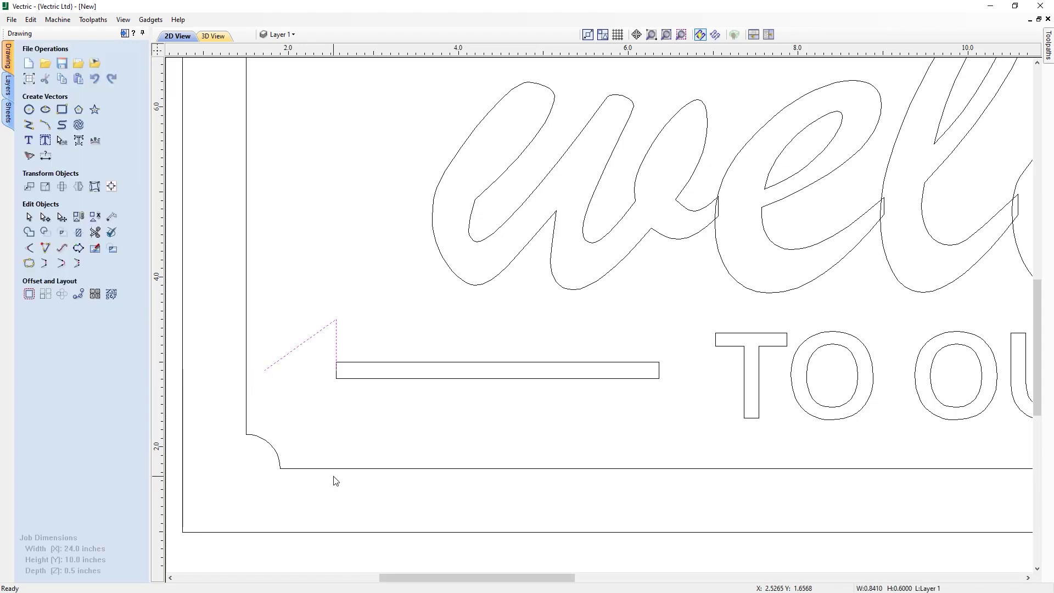
Draw a horizontal mirror line about 1.35 inches long from the arrowhead tip along the shaft's centreline.
left_click(28, 125)
left_click(264, 370)
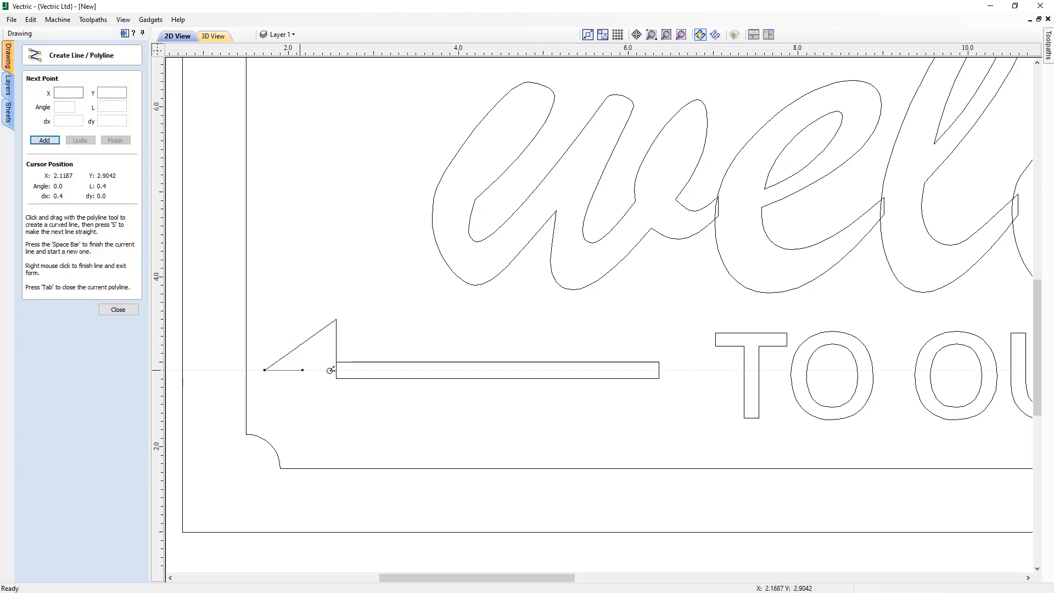
left_click(378, 370)
right_click(378, 370)
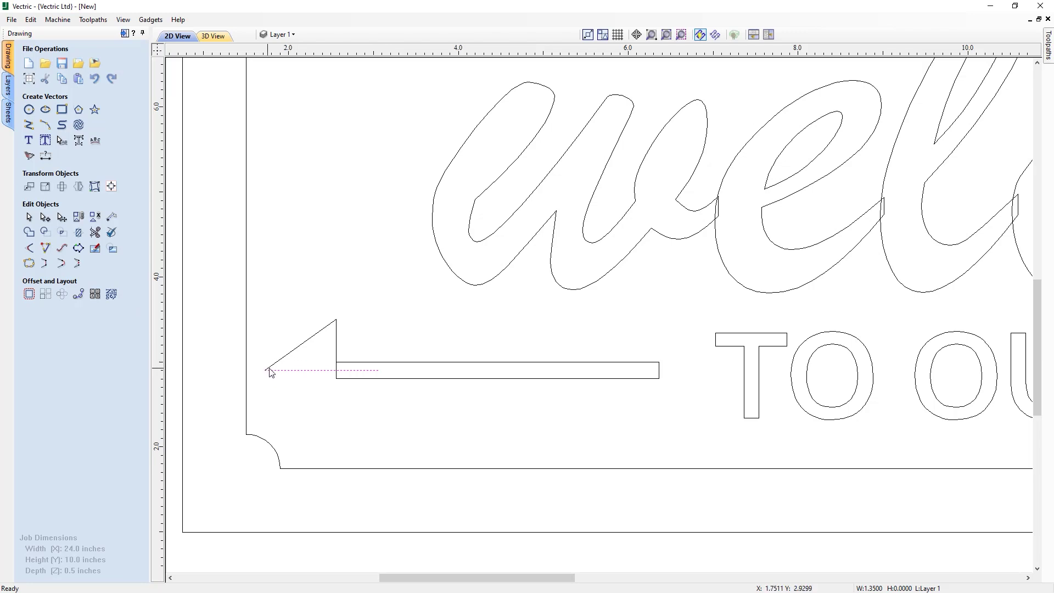
Mirror a copy of the half arrowhead about the horizontal centreline, and delete that line.
left_click(305, 343)
left_click(319, 372, "shift")
left_click(76, 188)
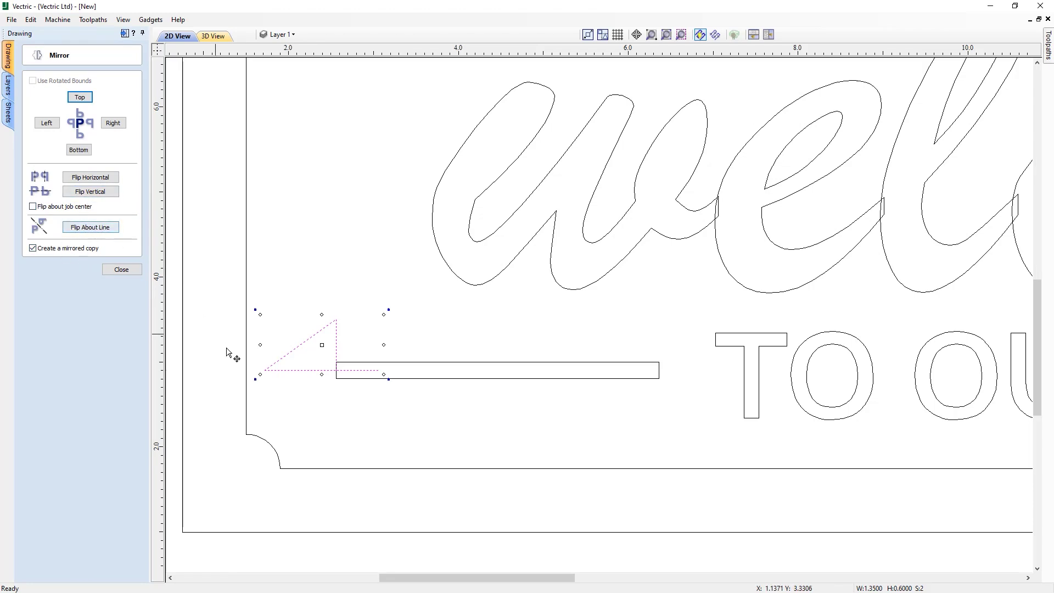
left_click(97, 229)
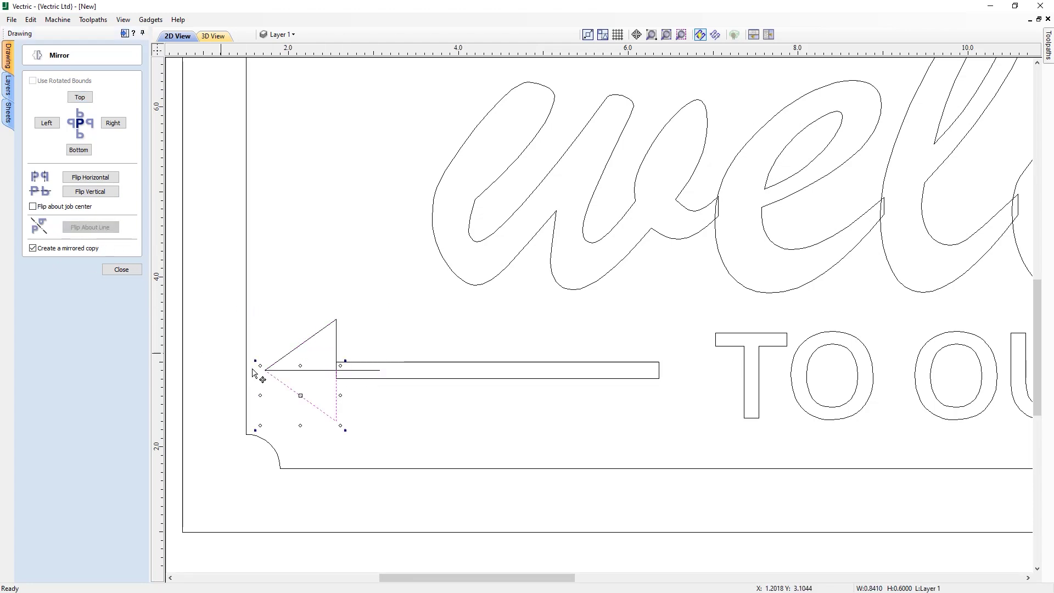
left_click(120, 269)
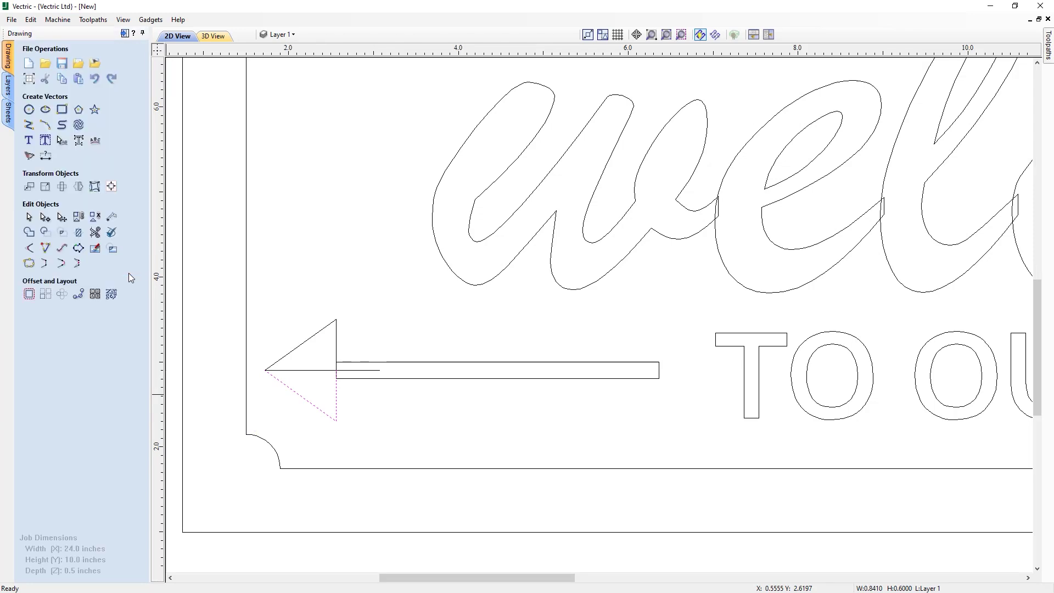
left_click(303, 381)
key("Delete")
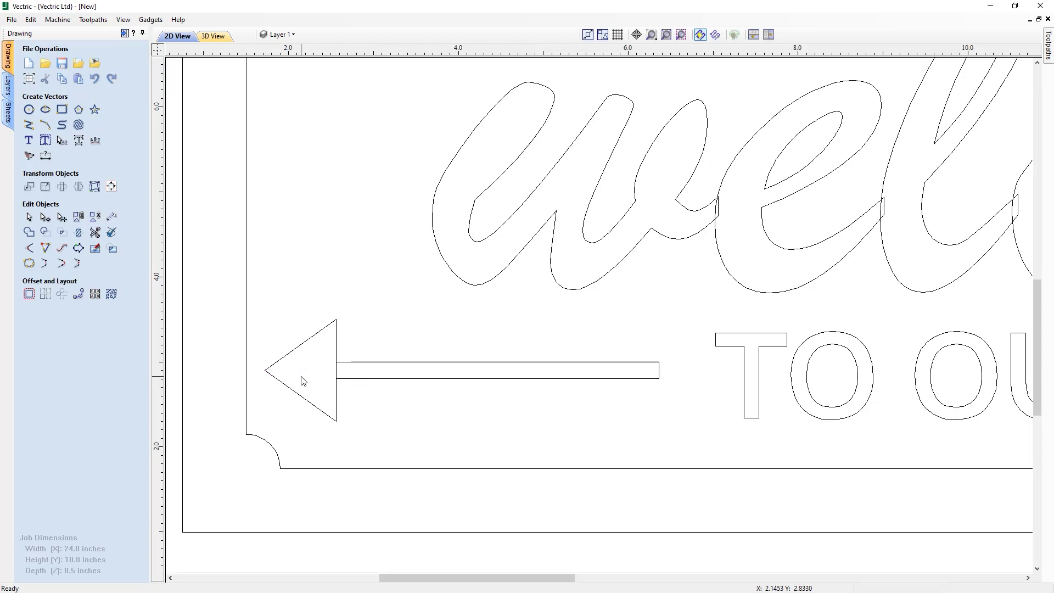
Join the upper and lower arrowhead halves into one closed vector.
left_click(298, 394)
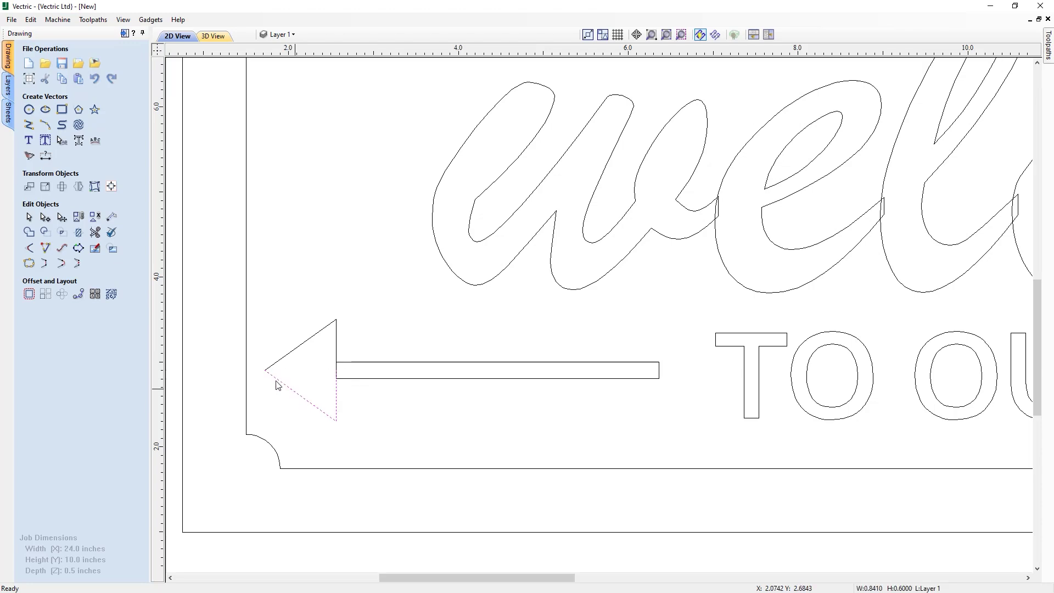
left_click(303, 344, "shift")
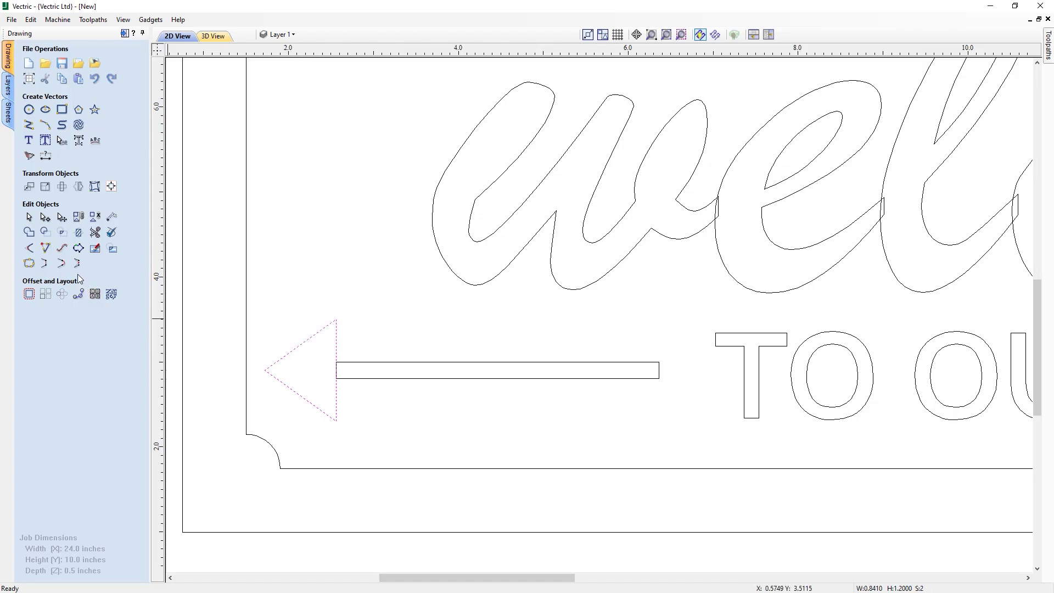
left_click(31, 265)
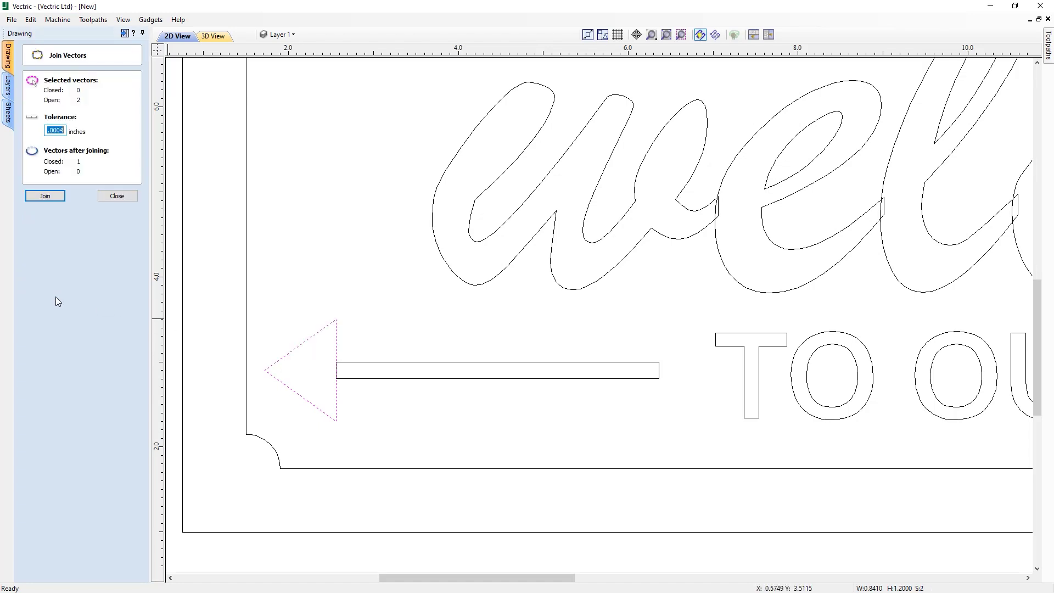
left_click(45, 196)
left_click(114, 196)
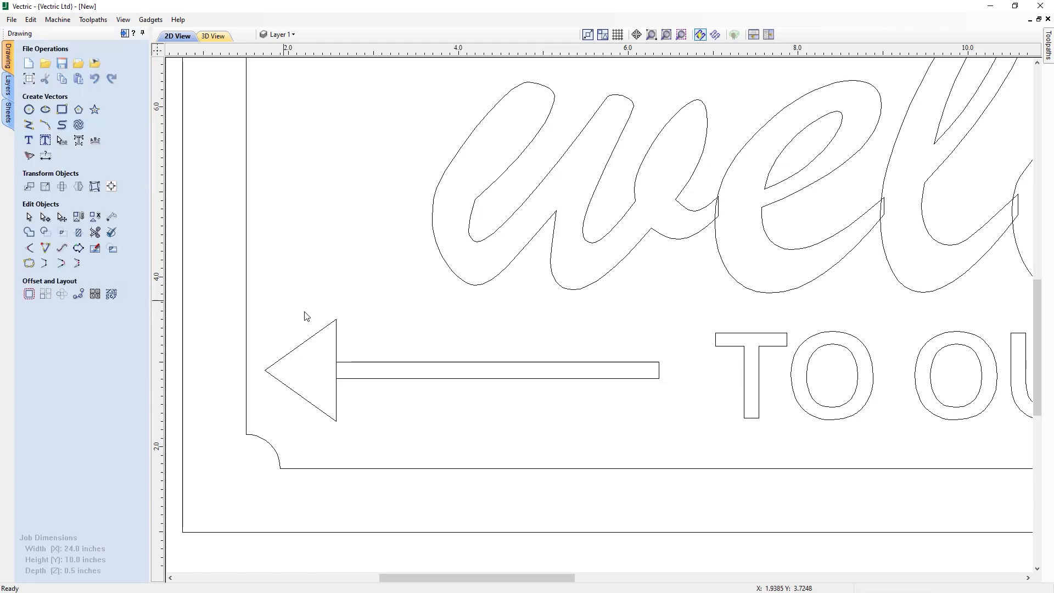
Delete the redundant middle node on the arrowhead's rear edge.
left_click(320, 332)
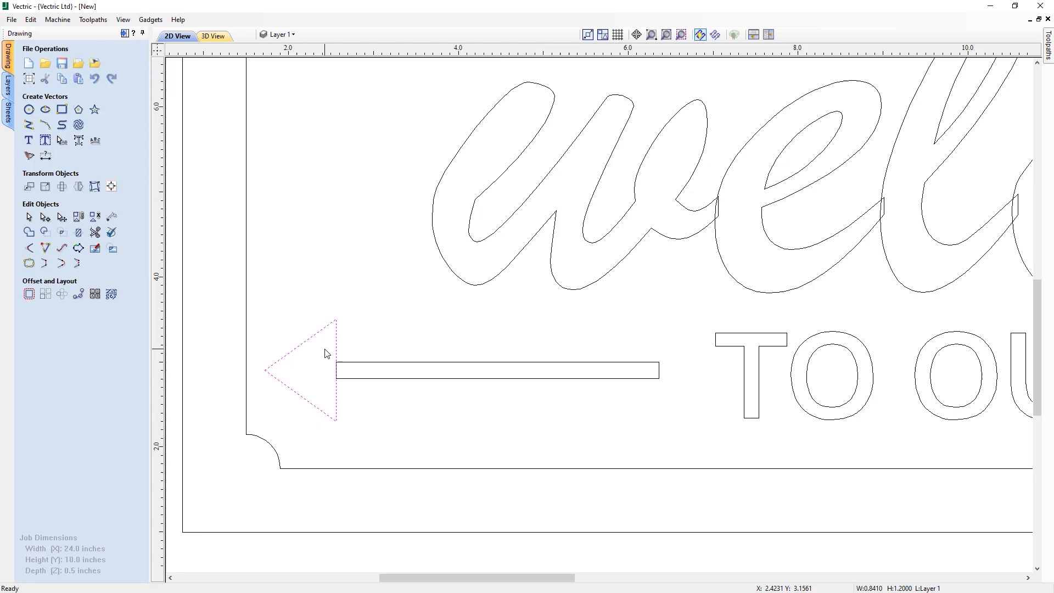
key("n")
right_click(337, 369)
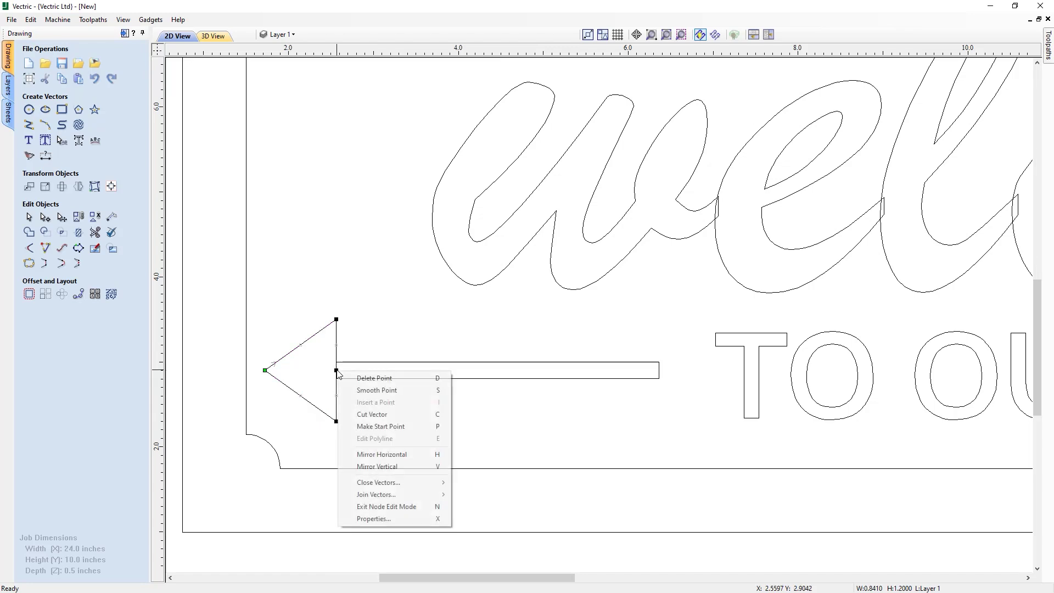
left_click(370, 378)
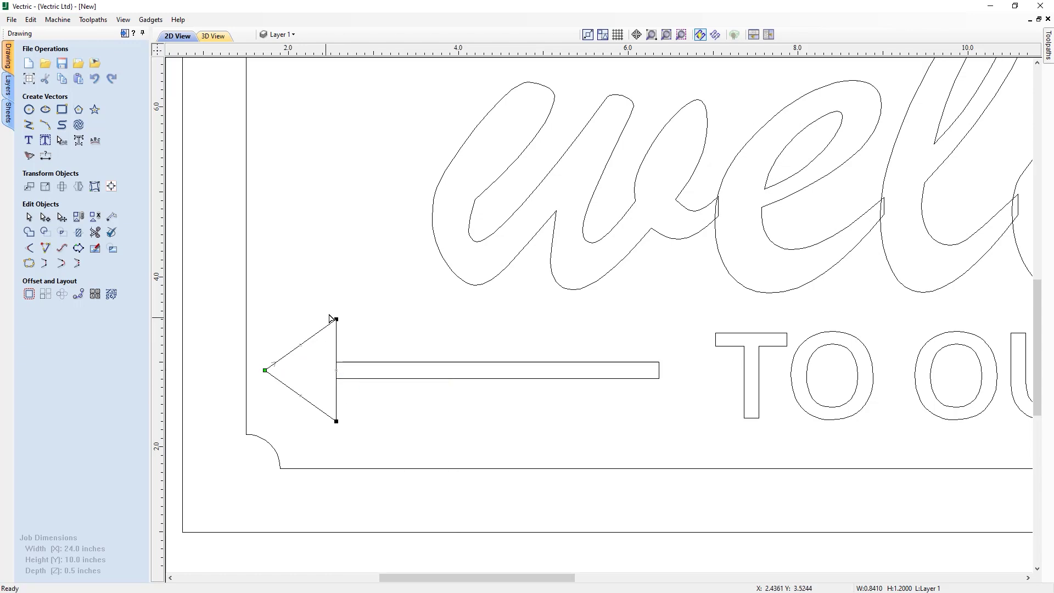
Move the arrowhead's two rear corner nodes back along the shaft and closer together, making it about 1.0 inch long and 0.84 inches tall.
left_click_drag(329, 309, 349, 437)
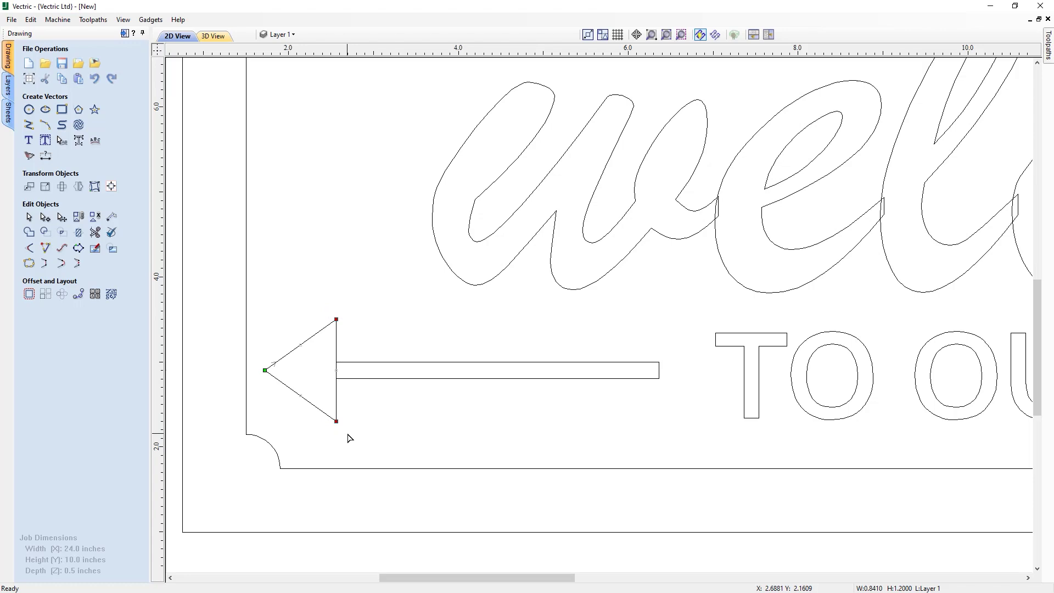
key("Right")
key("Right")
key("Right")
key("Right")
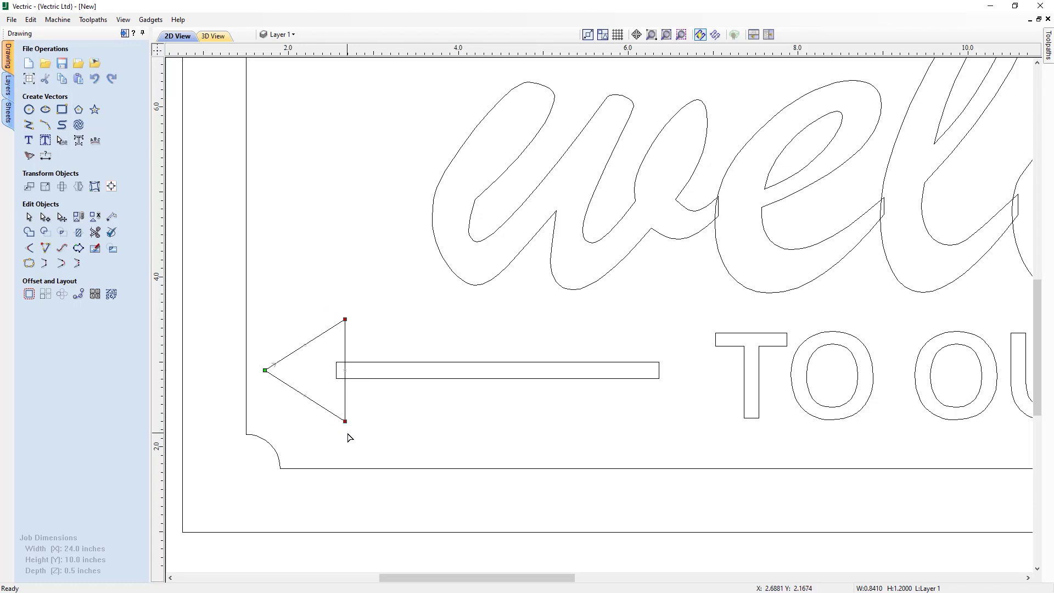
key("Right")
key("Right")
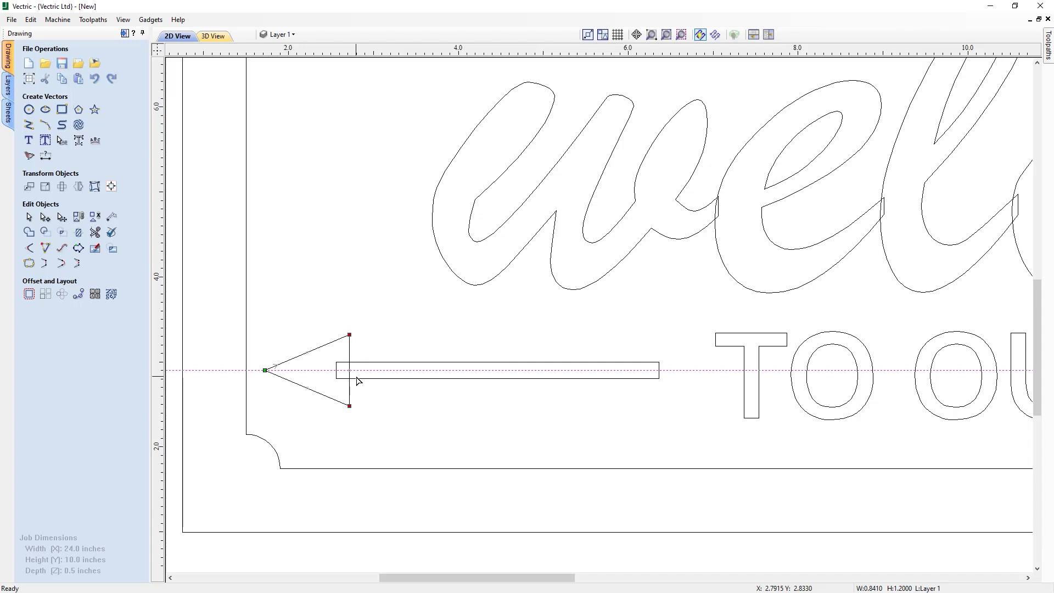
left_click(358, 391)
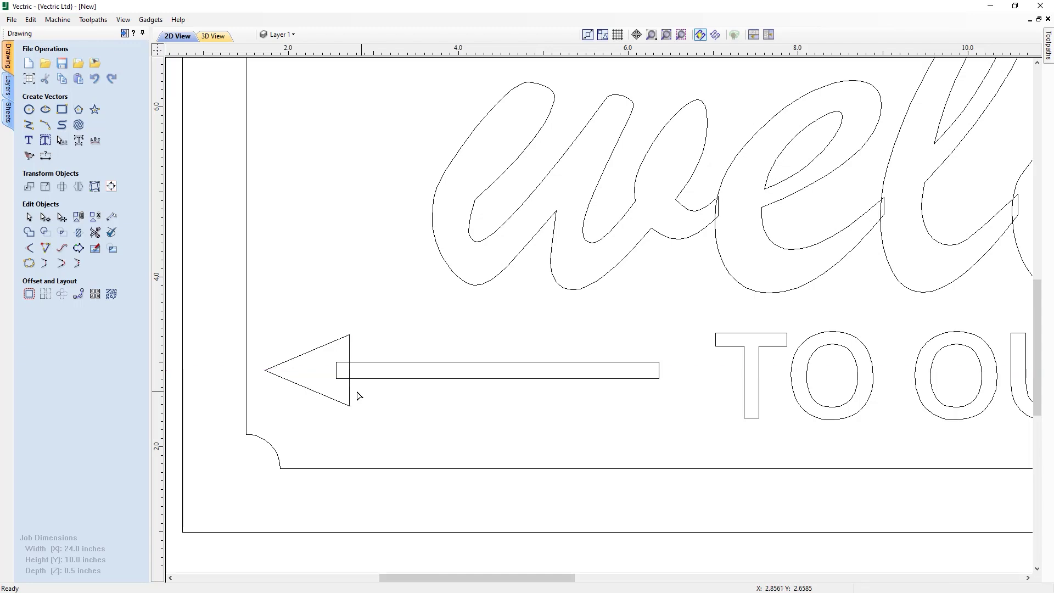
Convert the arrowhead's rear edge to a Bezier span and shift its control points toward the tip for a concave curve.
left_click(350, 354)
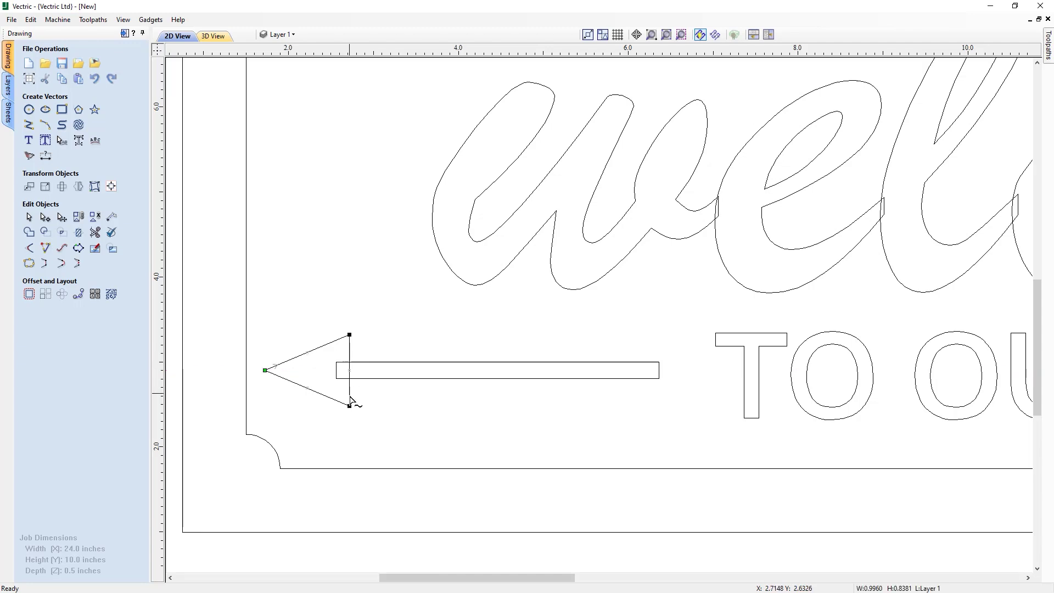
right_click(350, 351)
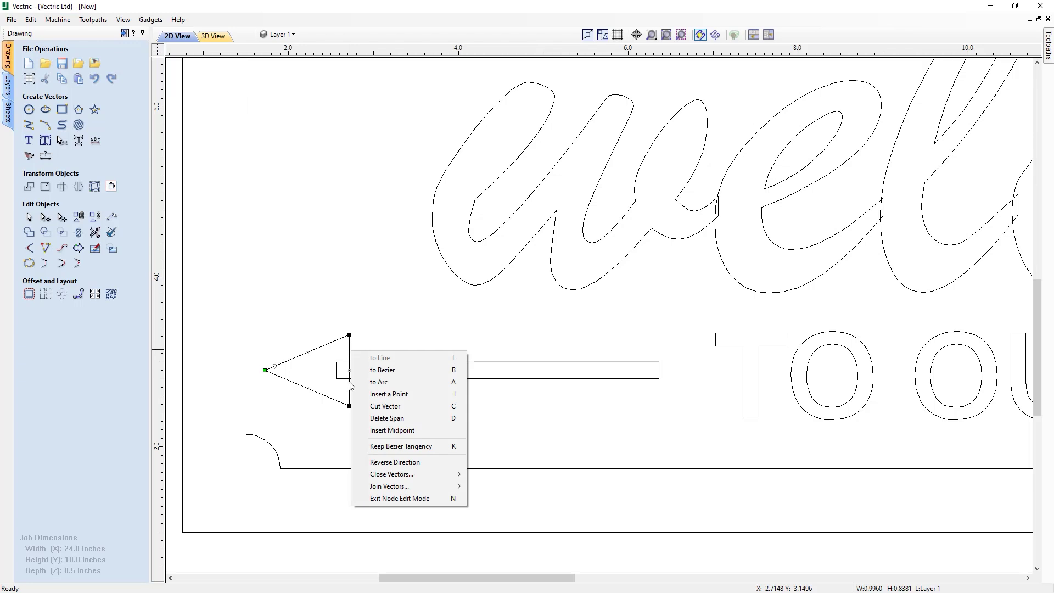
left_click(403, 370)
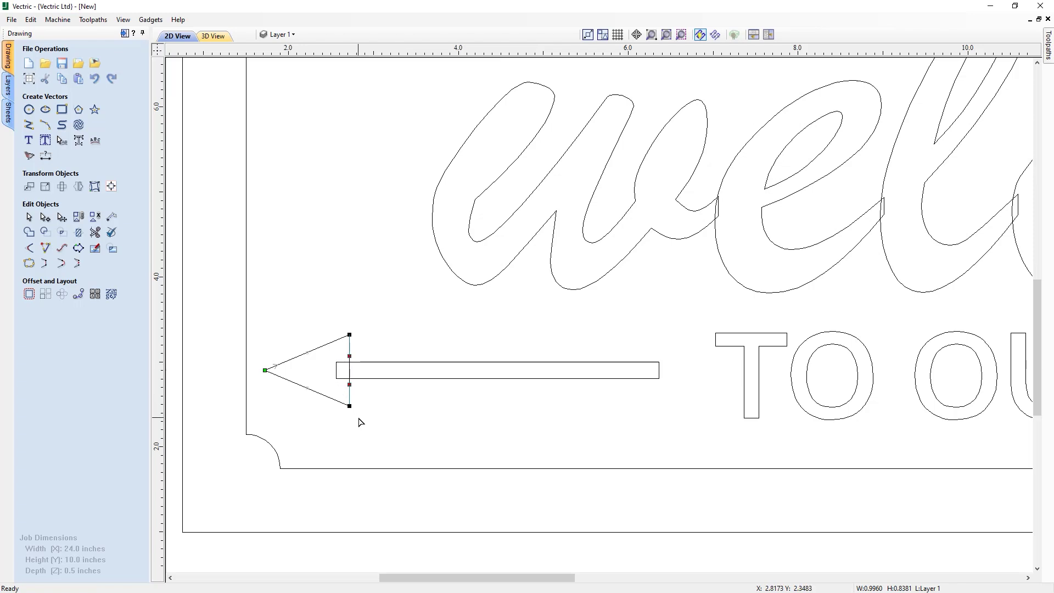
key("Left")
key("Left")
key("Left")
key("Left")
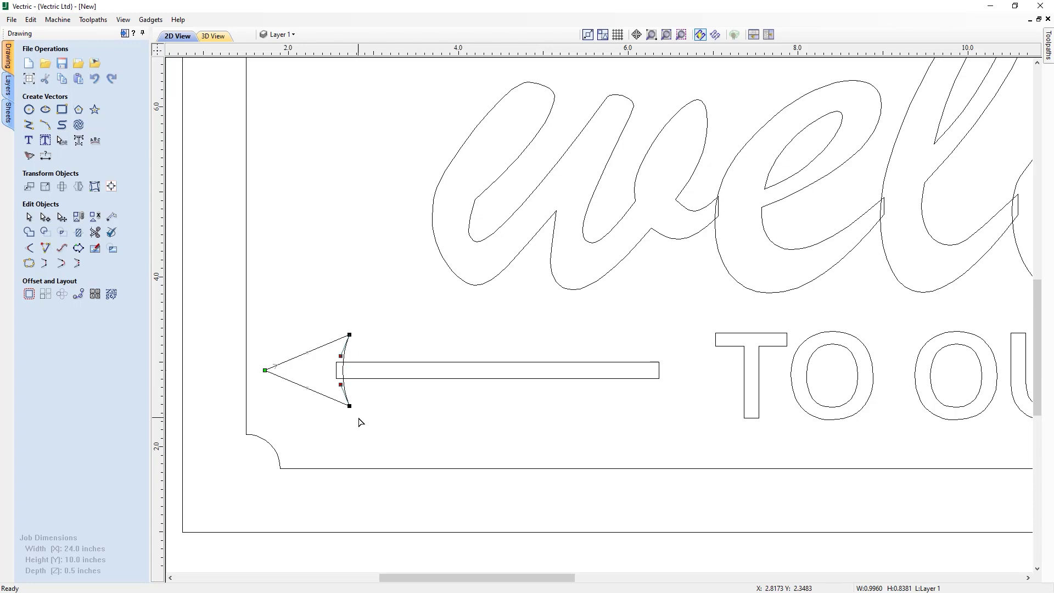
key("Left")
left_click(368, 435)
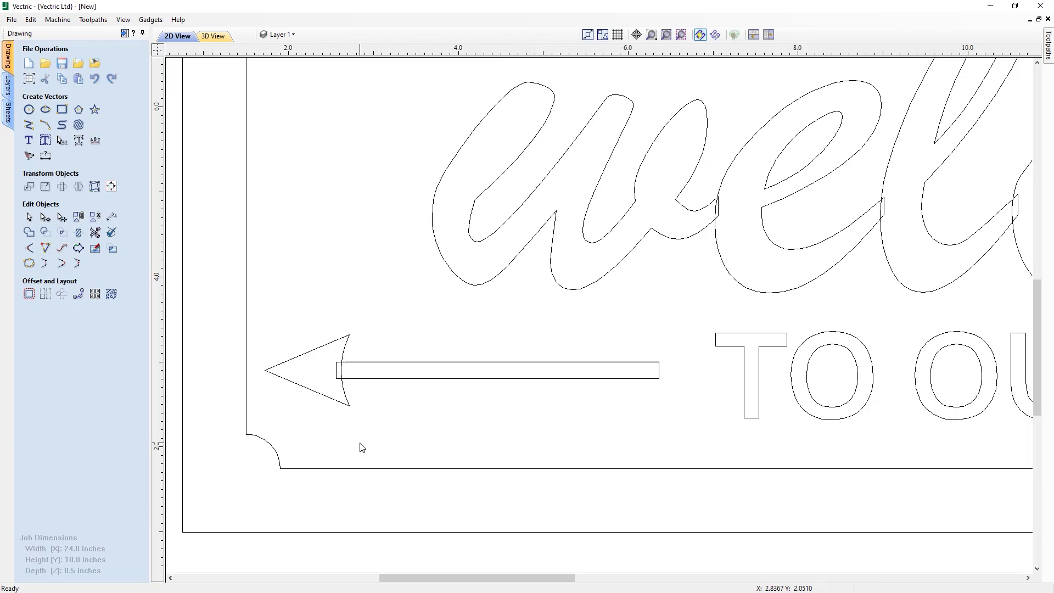
Weld the arrowhead and shaft into a single arrow outline, and leave the arrow selected.
left_click(323, 359)
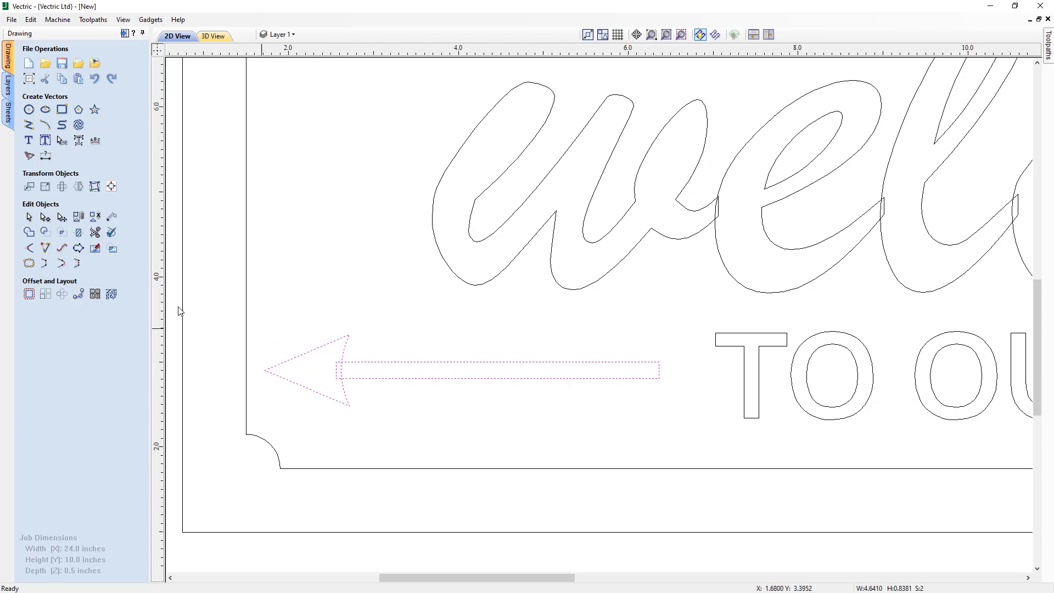
left_click(29, 231)
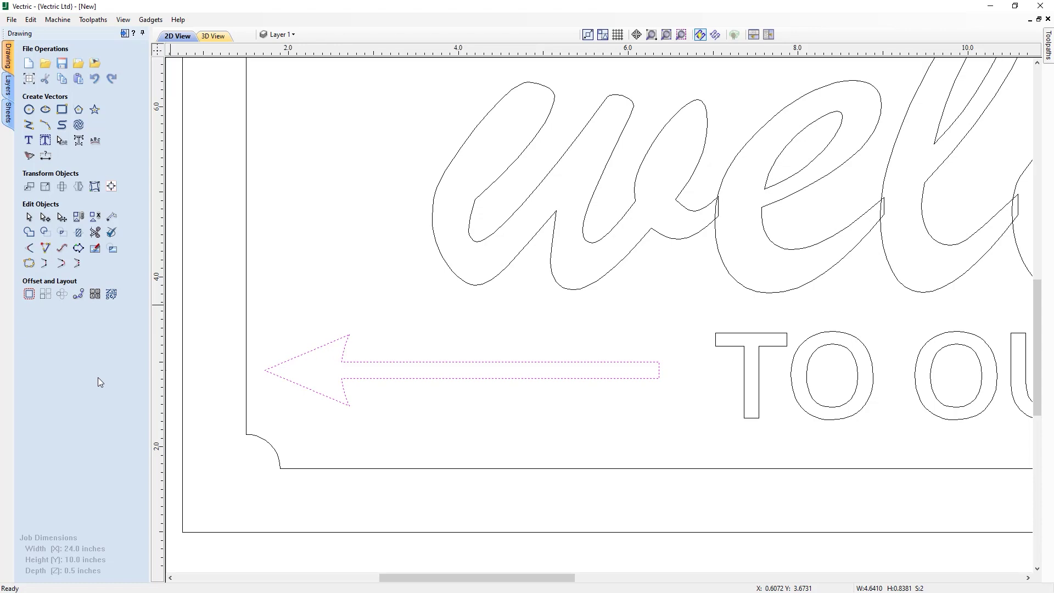
left_click(393, 437)
scroll(318, 428, "down", 5)
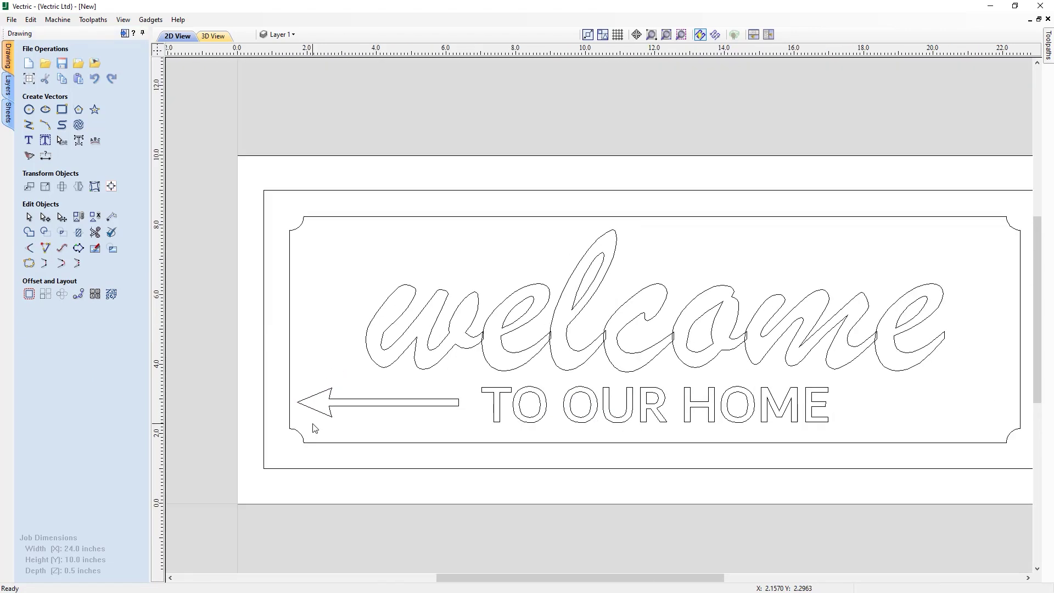
left_click(333, 408)
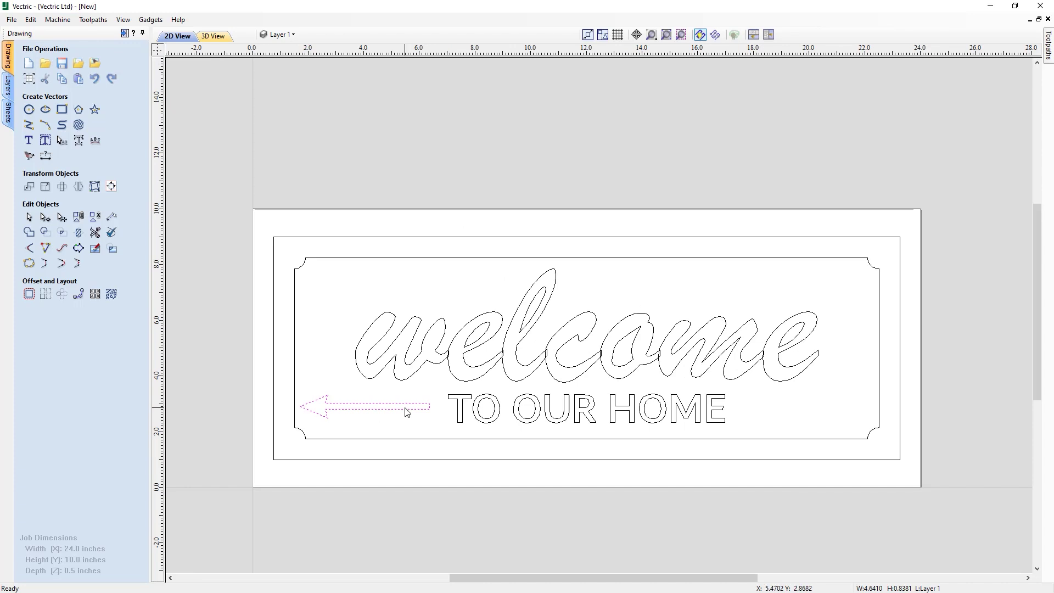
Align the arrow to the center of the "TO OUR HOME" text, both horizontally and vertically.
left_click(463, 417, "shift")
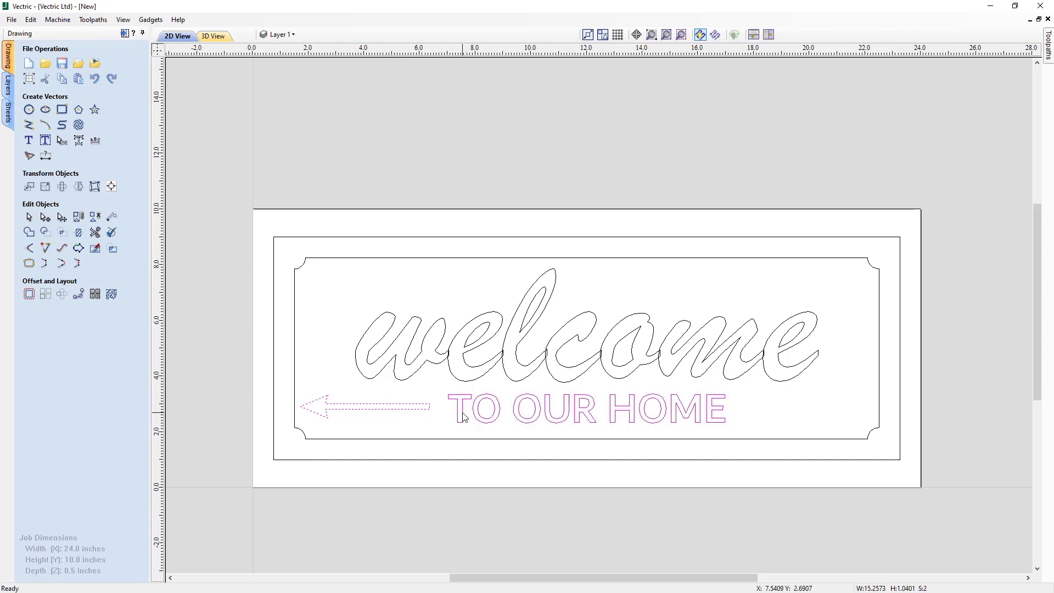
left_click(112, 187)
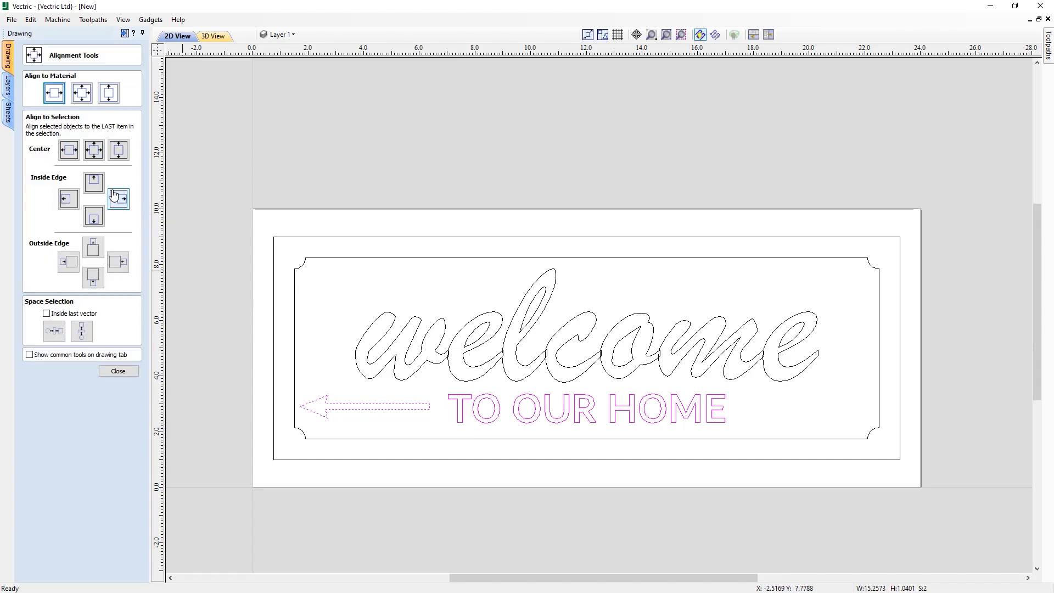
left_click(95, 153)
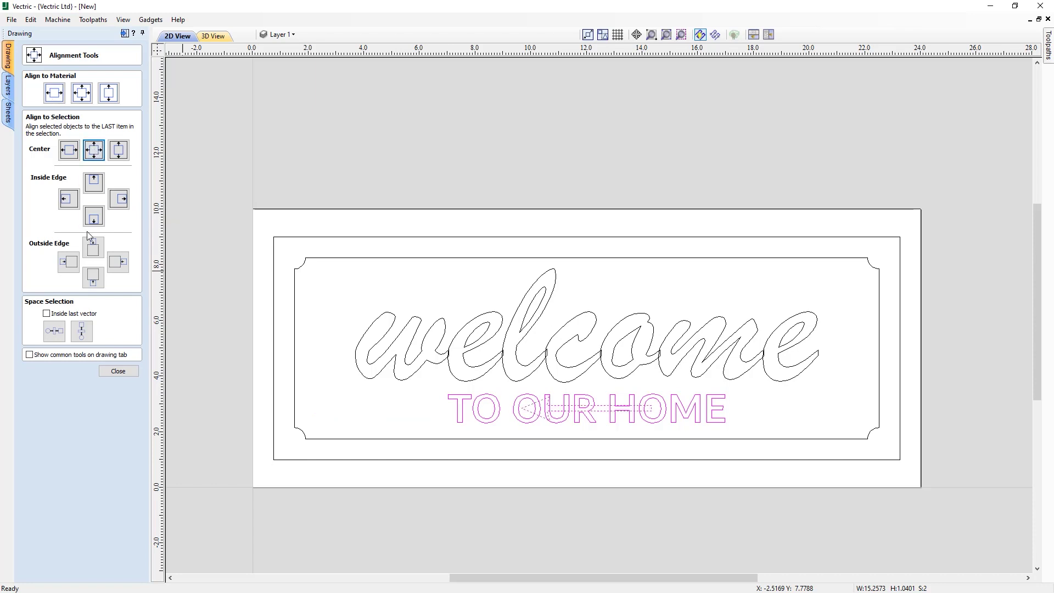
left_click(117, 371)
Move the arrow left into the gap between the inner border and "TO OUR HOME", and create a mirrored copy on the text's right side.
left_click(602, 409)
left_click(602, 409)
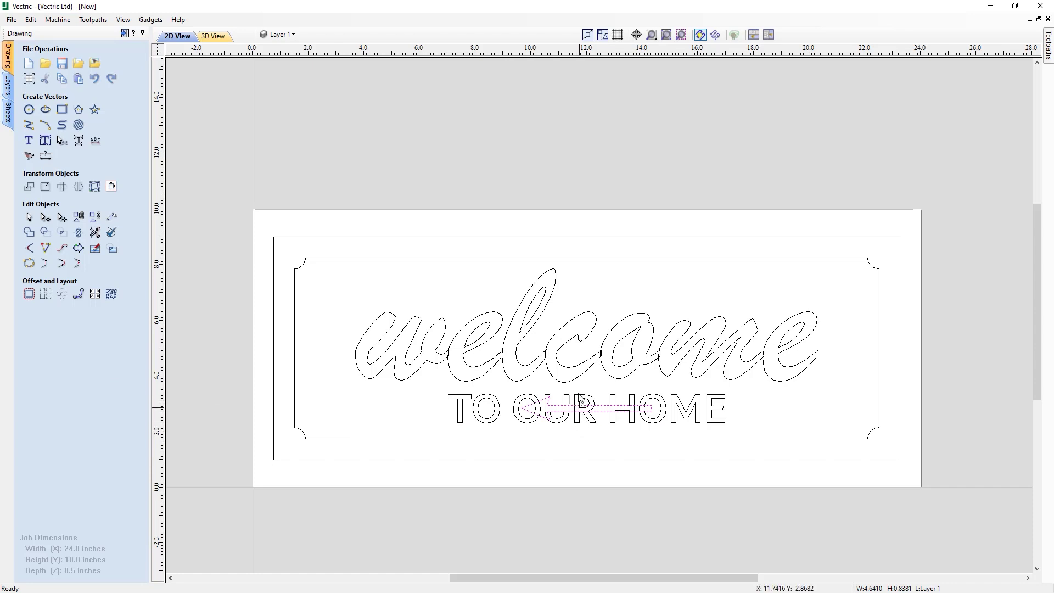
left_click_drag(580, 417, 453, 443)
key("Left")
key("Left")
key("Left")
key("Left")
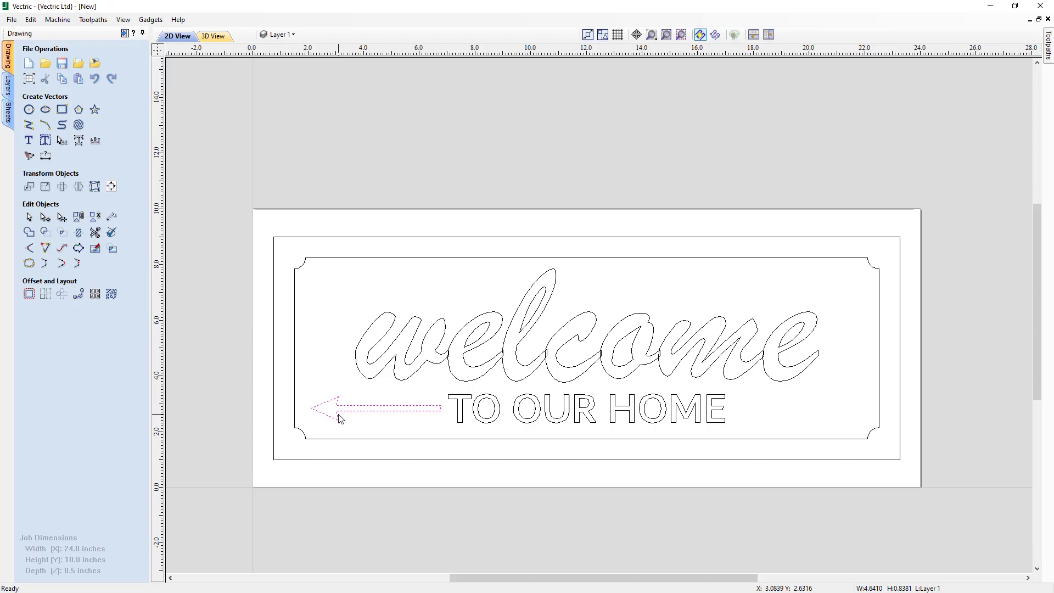
key("ctrl+y")
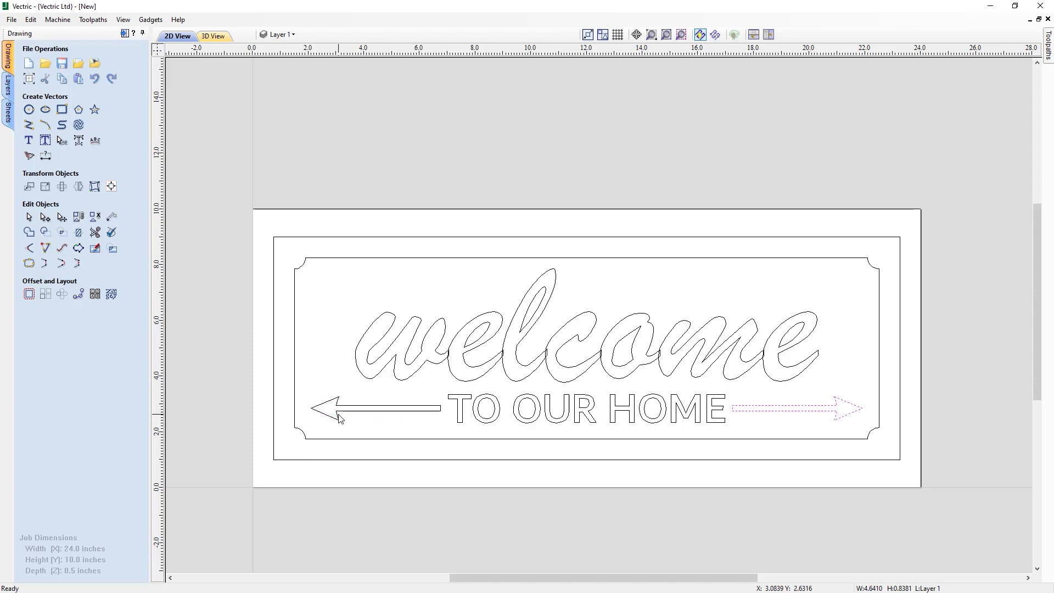
left_click(457, 504)
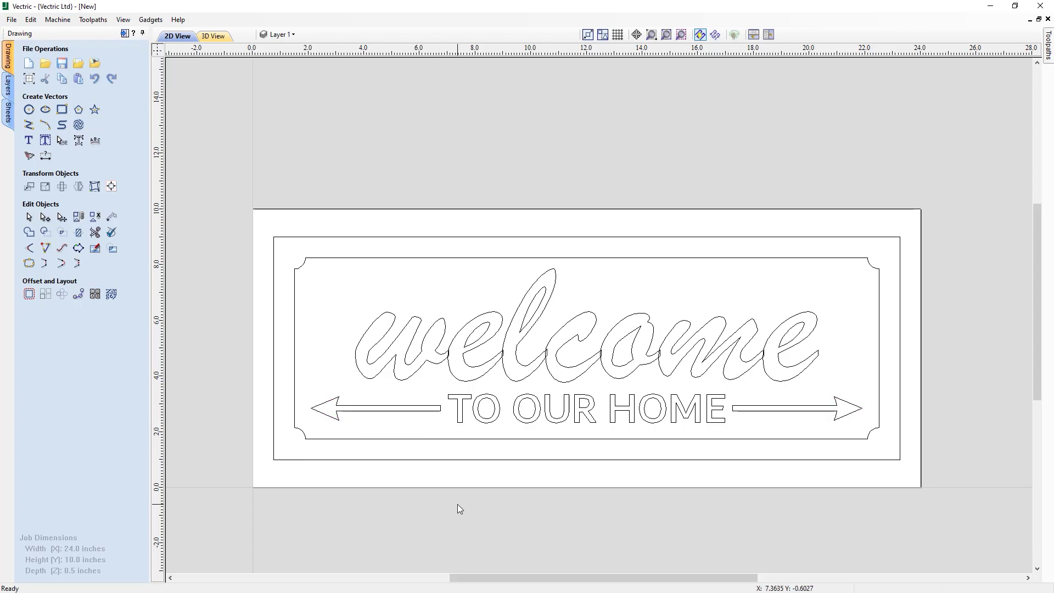
Weld the overlapping letters of "welcome" into one outline, replacing the original text object.
scroll(457, 504, "up", 1)
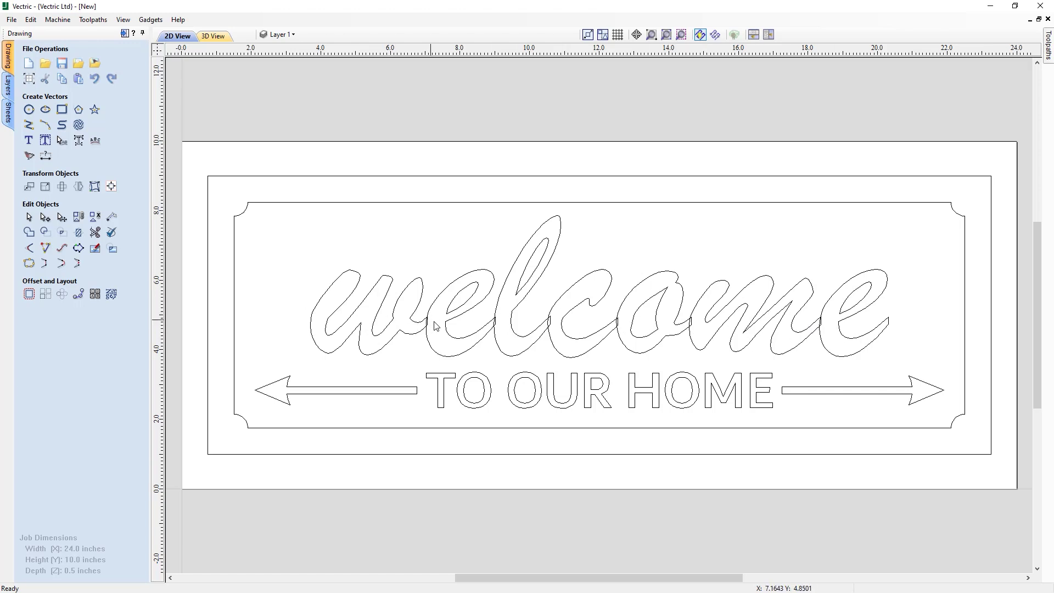
left_click(665, 346)
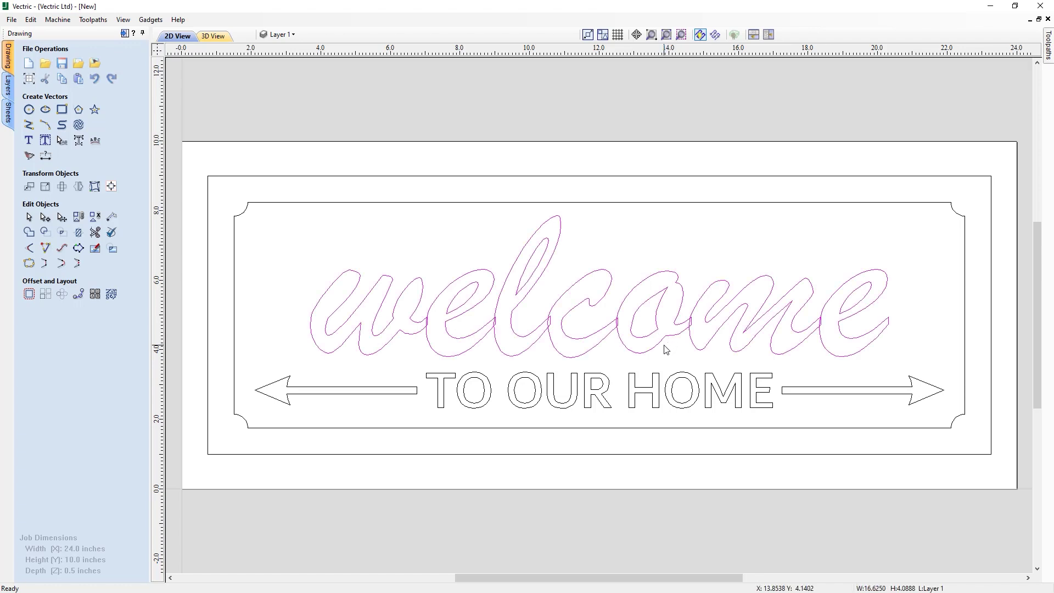
left_click(29, 233)
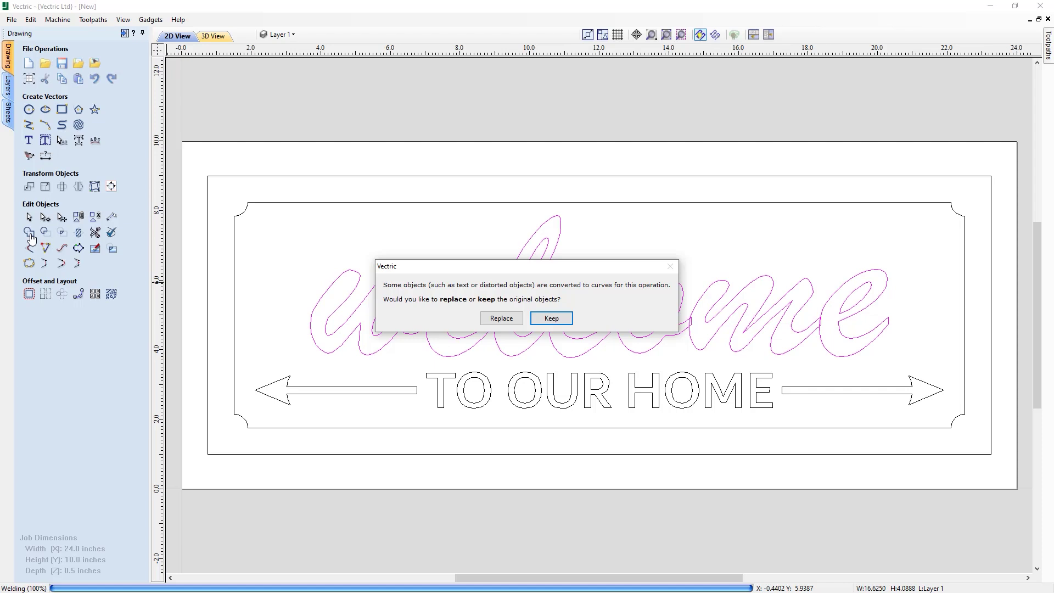
left_click(505, 320)
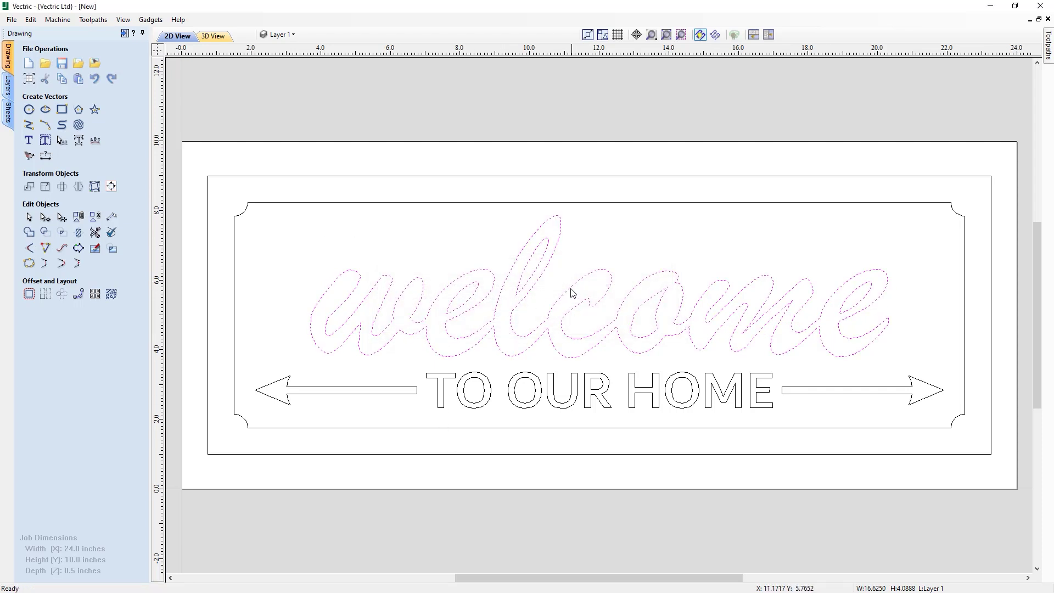
left_click(544, 328)
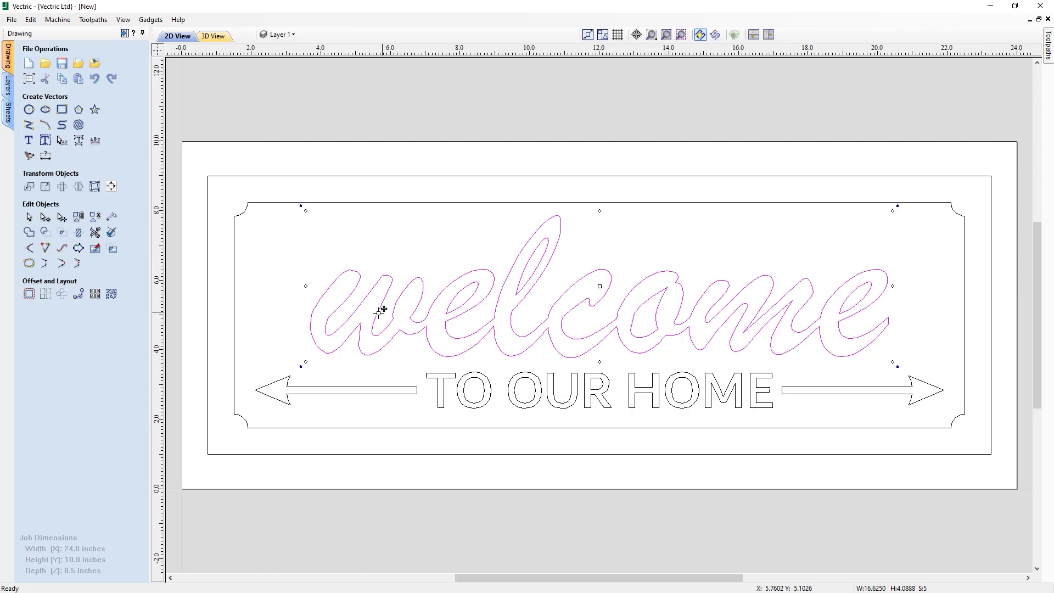
left_click(541, 311)
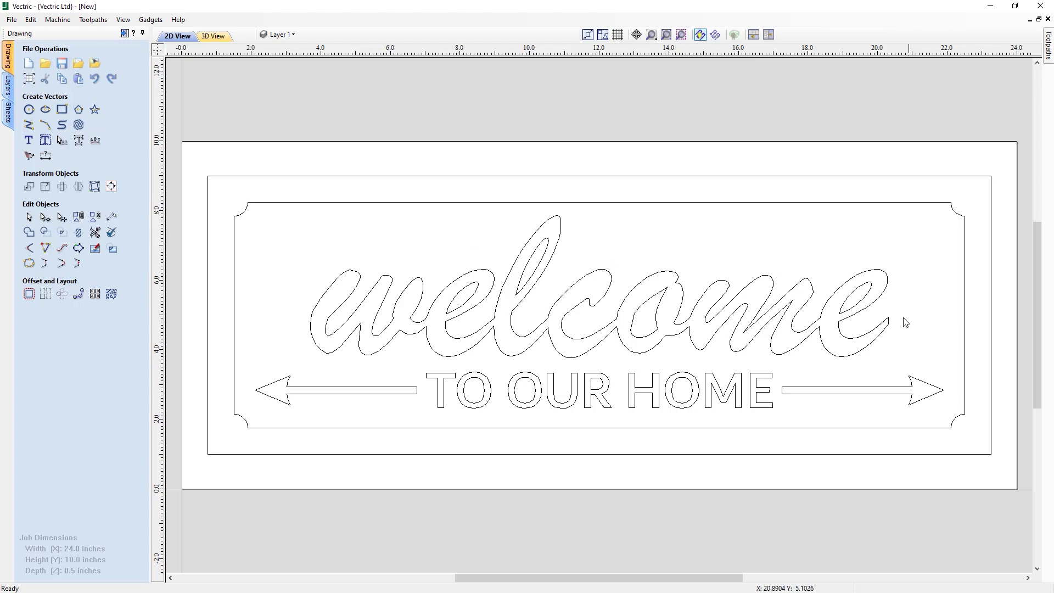
Fill the inner border with a wave texture using 0.35-inch maximum spacing, 0.8-inch amplitude and 3.75-inch wavelength, placed on a layer named Texture.
left_click(321, 206)
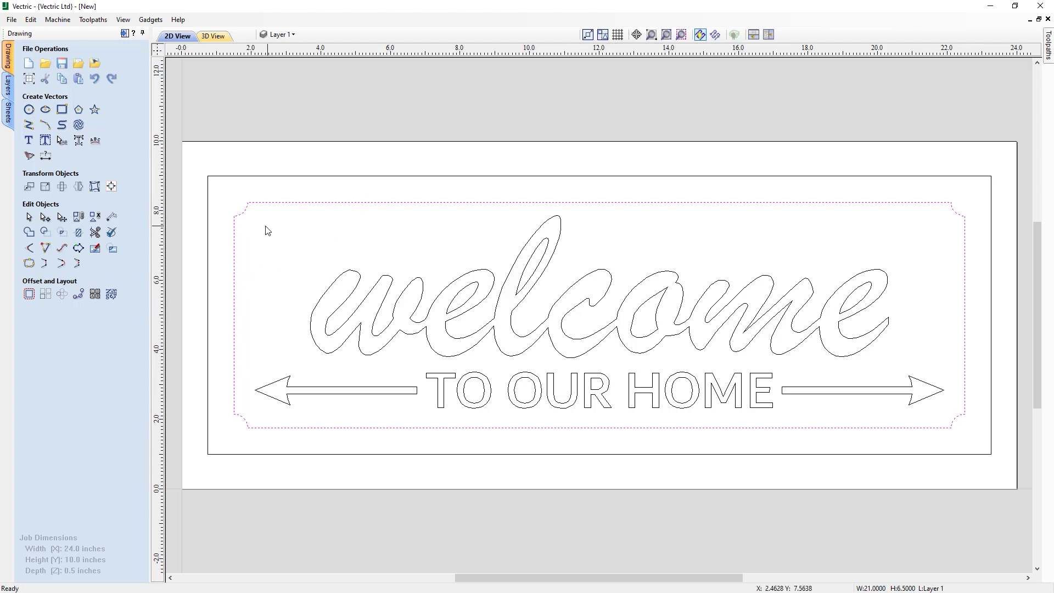
left_click(78, 125)
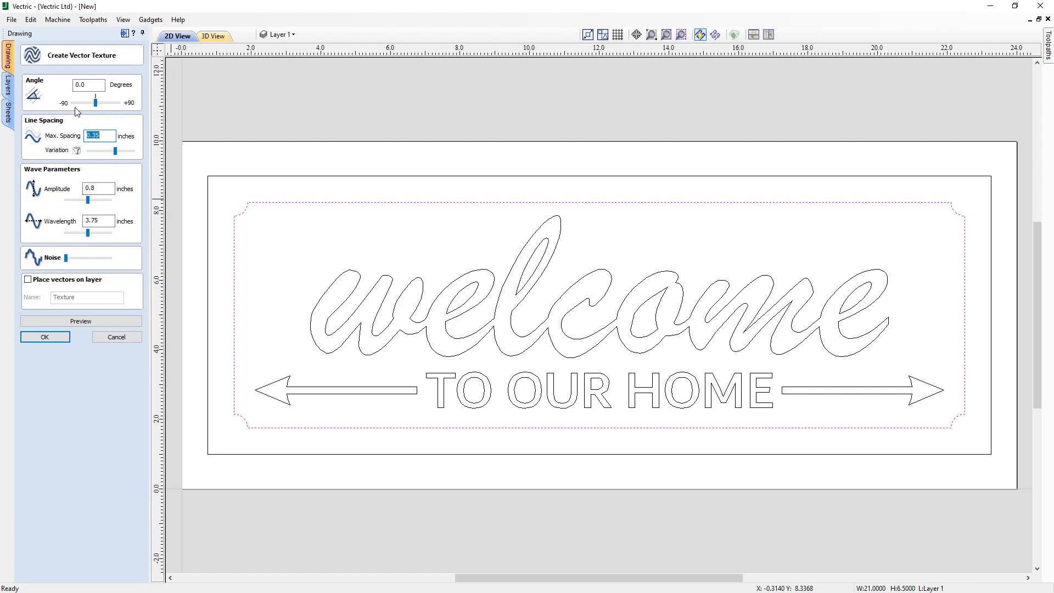
key("End")
left_click(31, 279)
left_click(89, 296)
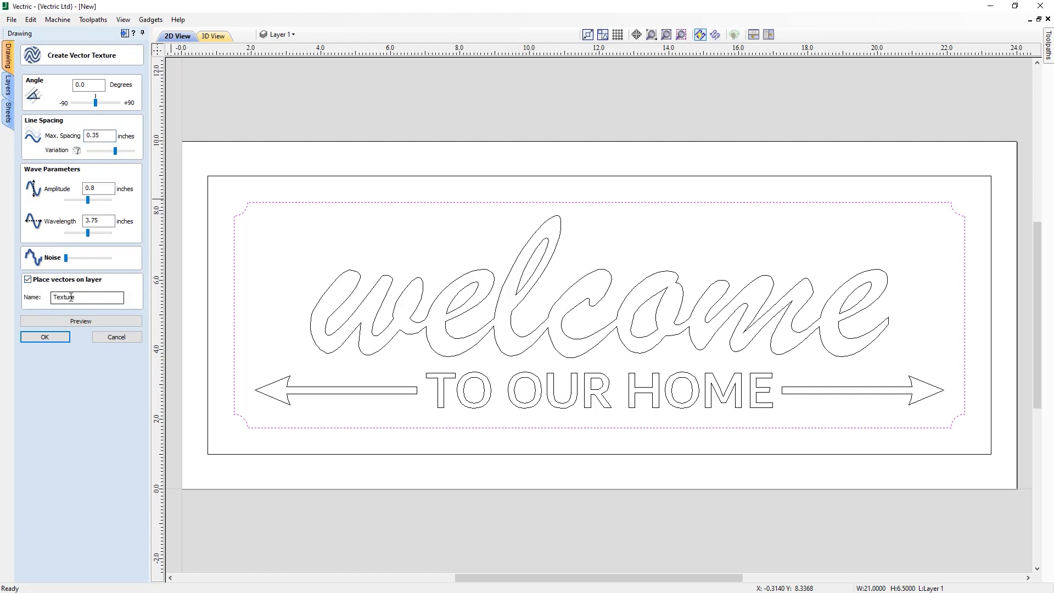
left_click(86, 323)
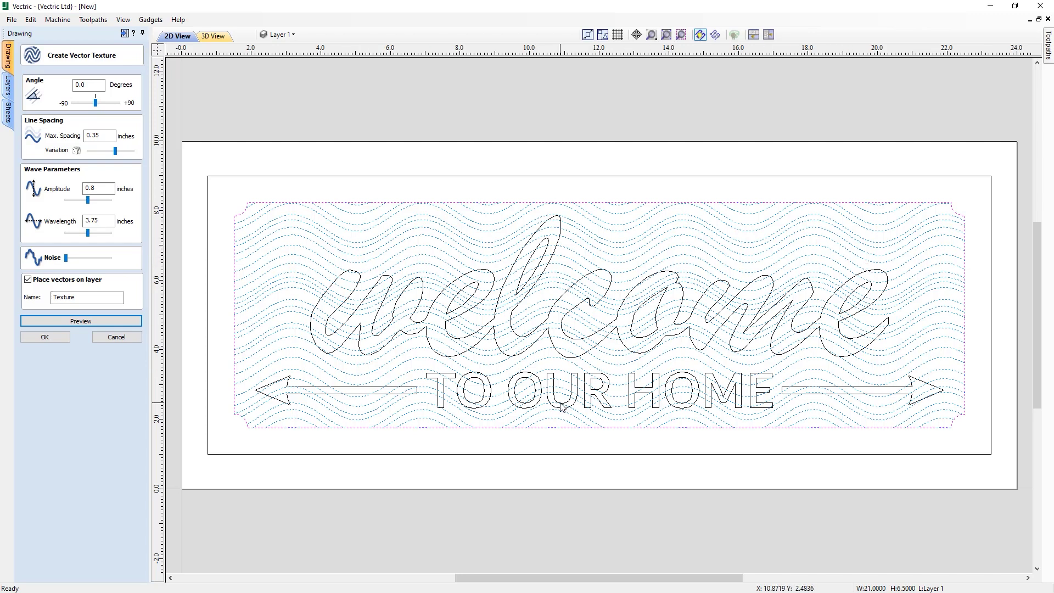
left_click(45, 339)
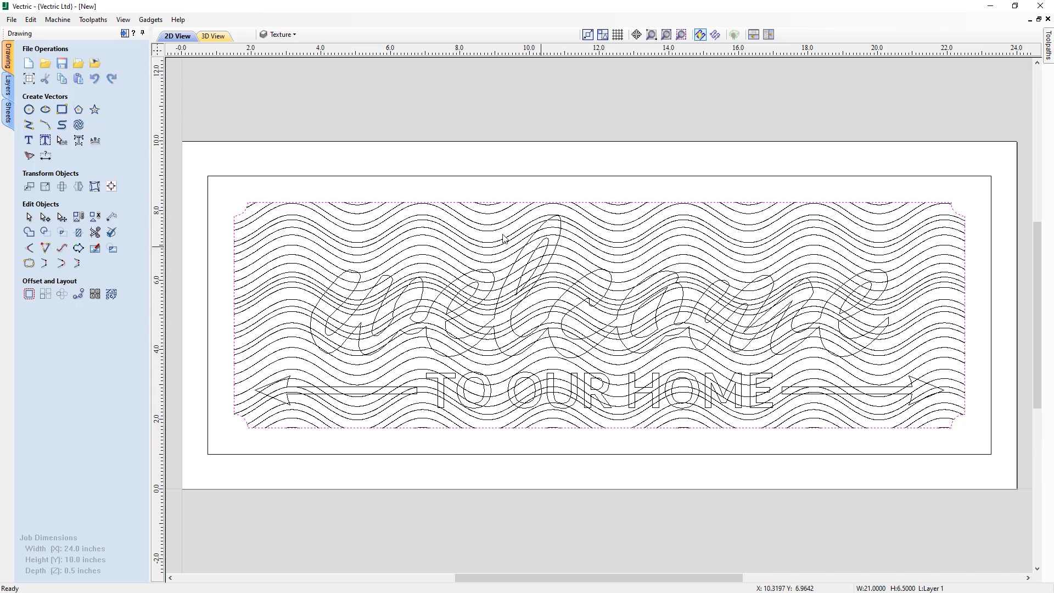
Change the Texture layer's color to light gray and deselect the inner border.
left_click(296, 35)
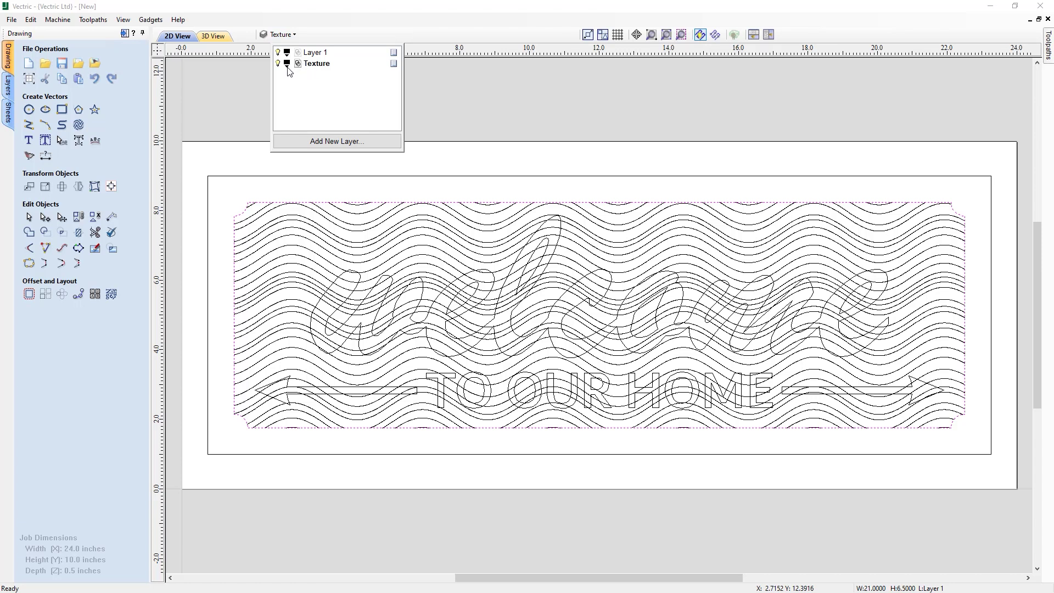
left_click(287, 67)
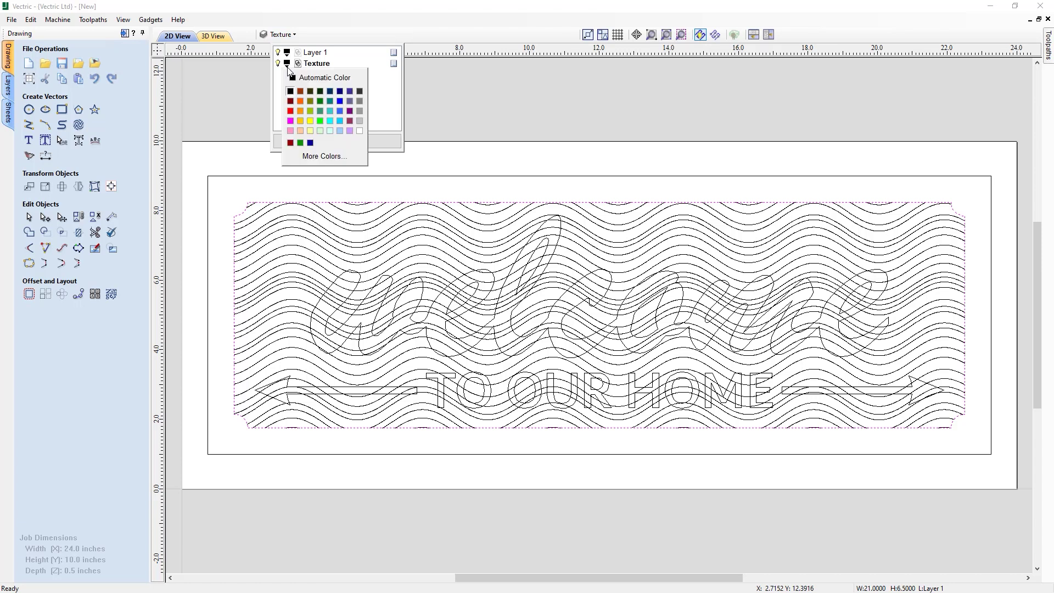
left_click(360, 121)
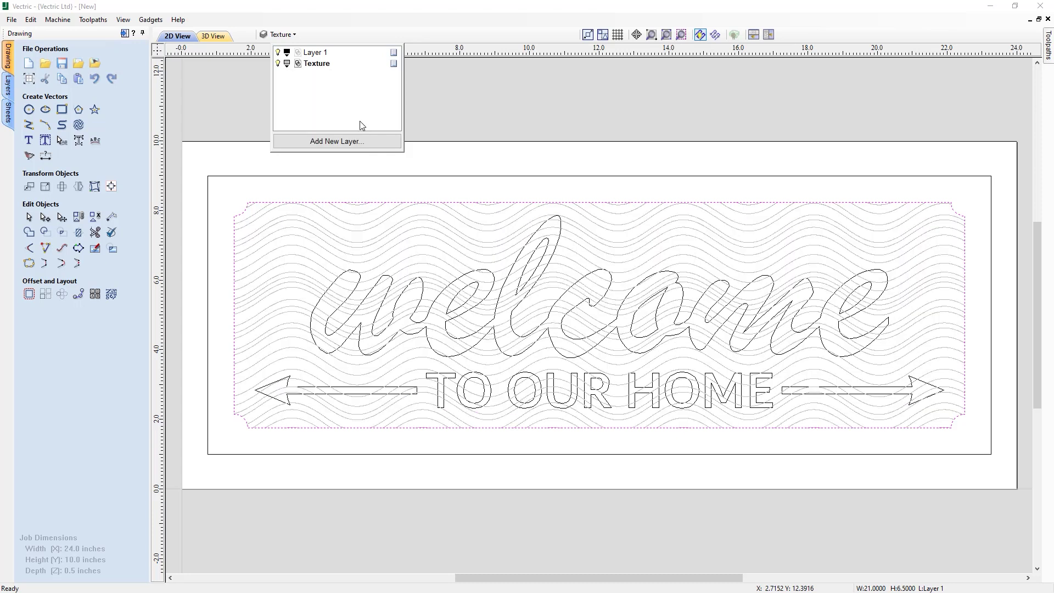
left_click(441, 113)
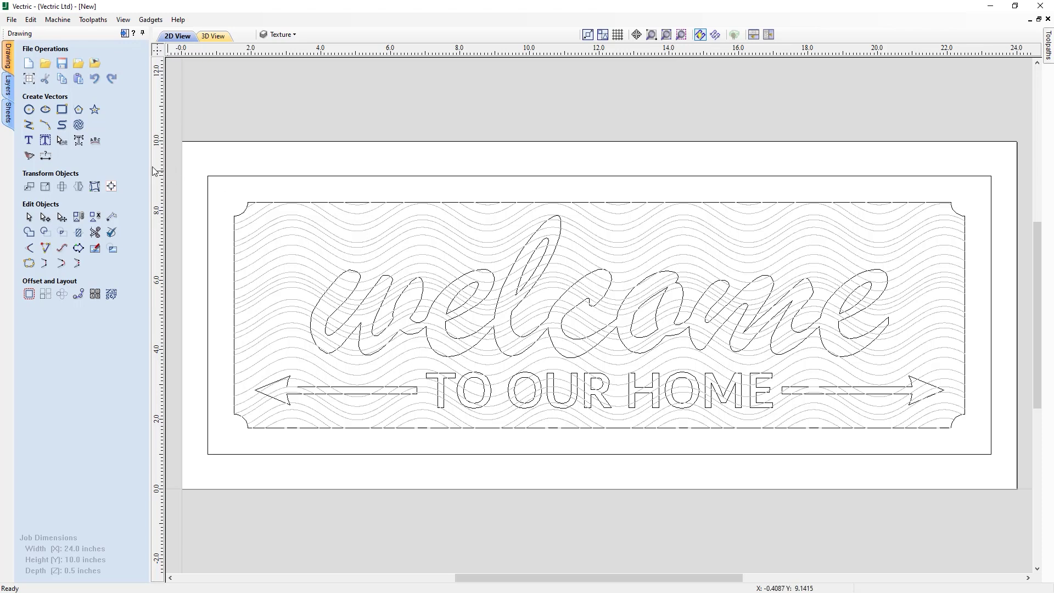
Rename Sheet 1 as "Sign Layout".
left_click(9, 113)
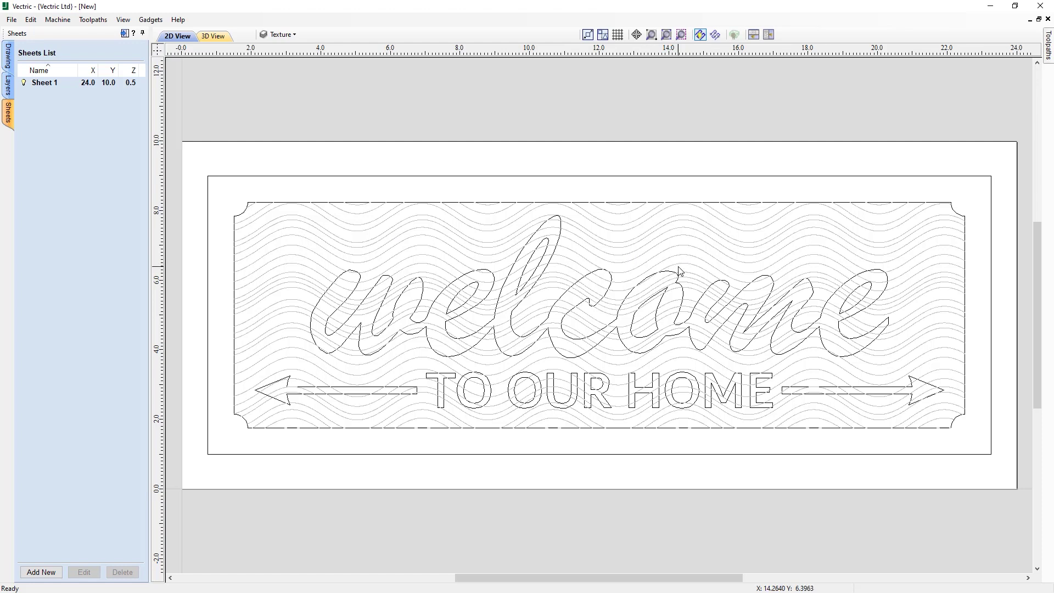
left_click(49, 88)
right_click(48, 85)
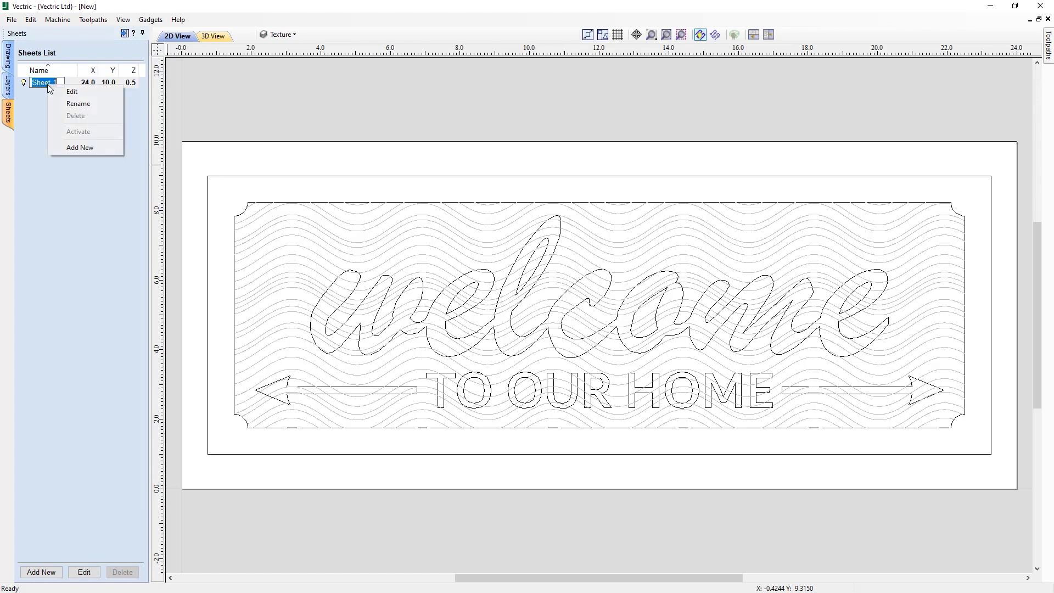
left_click(74, 104)
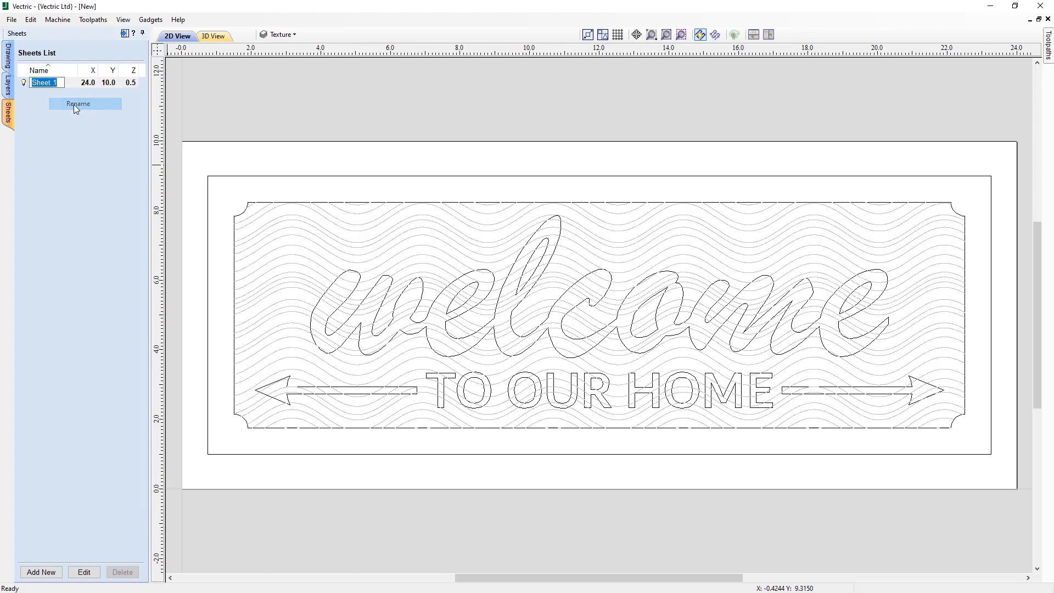
left_click(56, 83)
left_click_drag(56, 83, 29, 82)
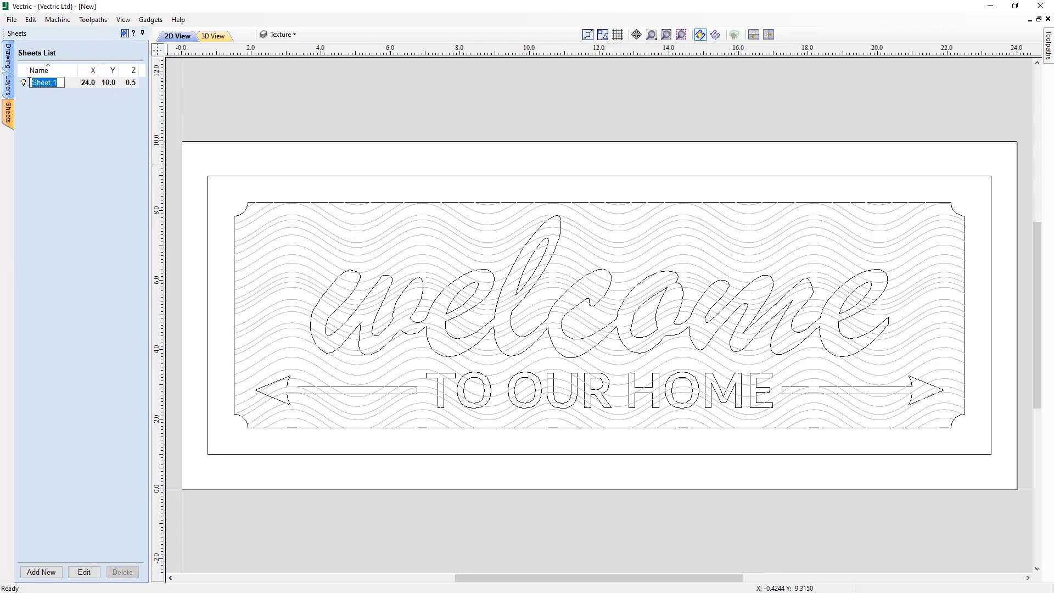
type("Sign Layout")
left_click(36, 92)
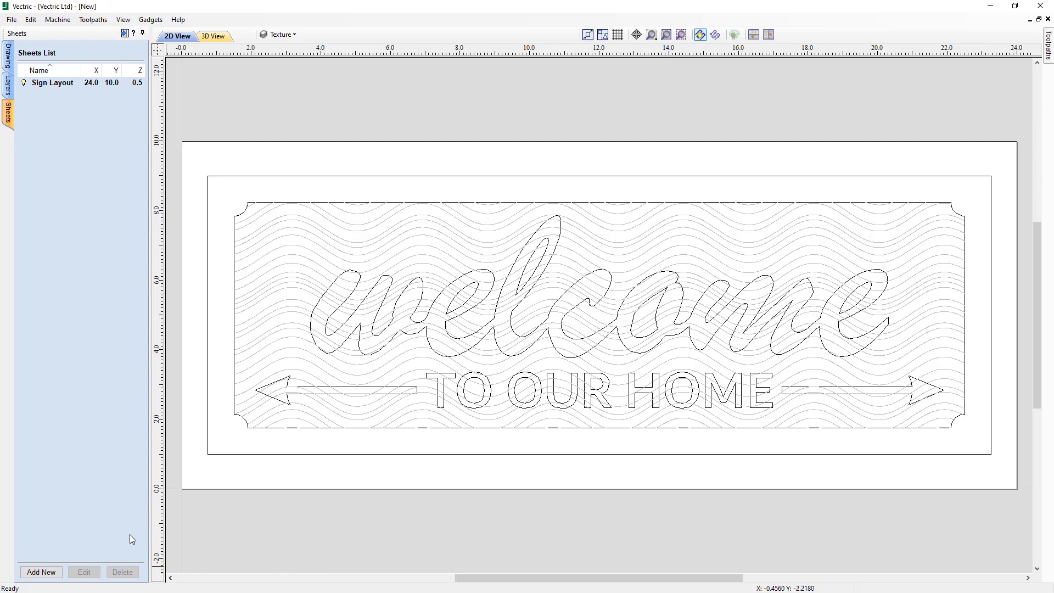
Add a new sheet named "Black Acrylic".
left_click(43, 571)
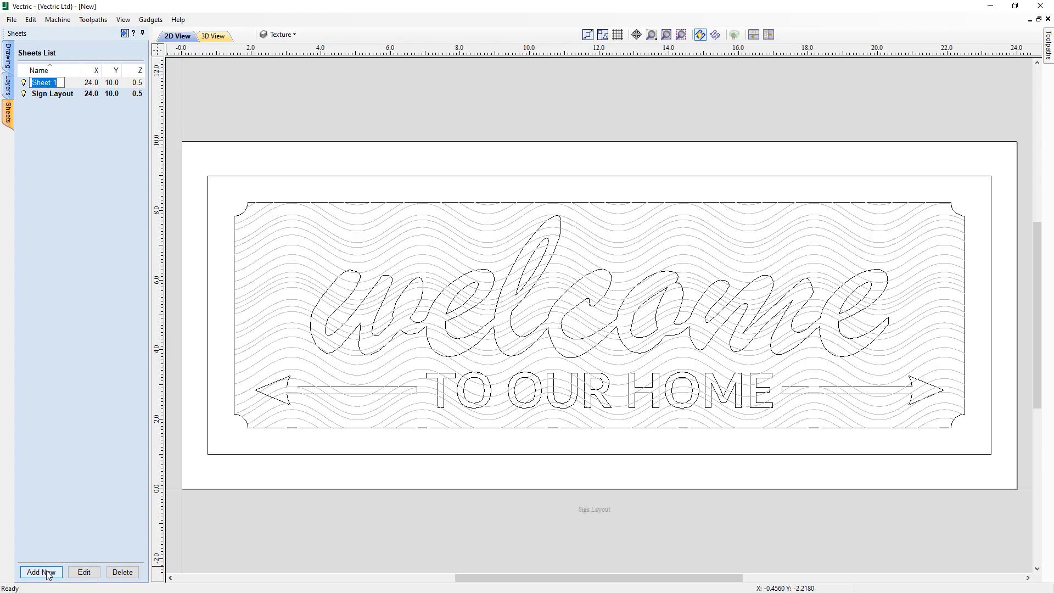
type("Black Acrylic")
left_click(122, 155)
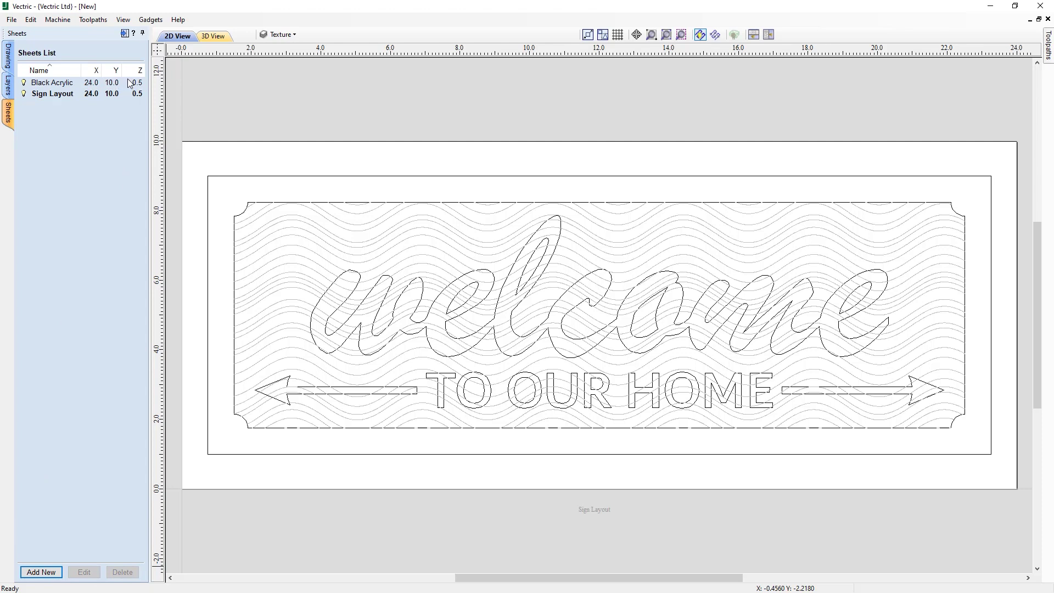
Set the Black Acrylic sheet's size to 18 inches wide, 8 inches high and 0.25 inches thick.
left_click(67, 85)
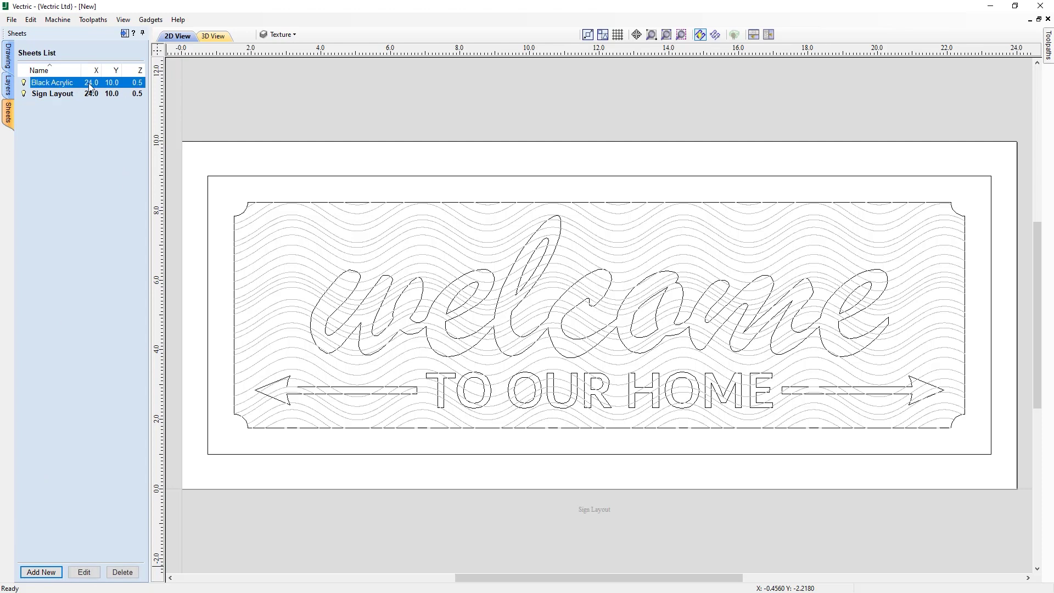
left_click(84, 572)
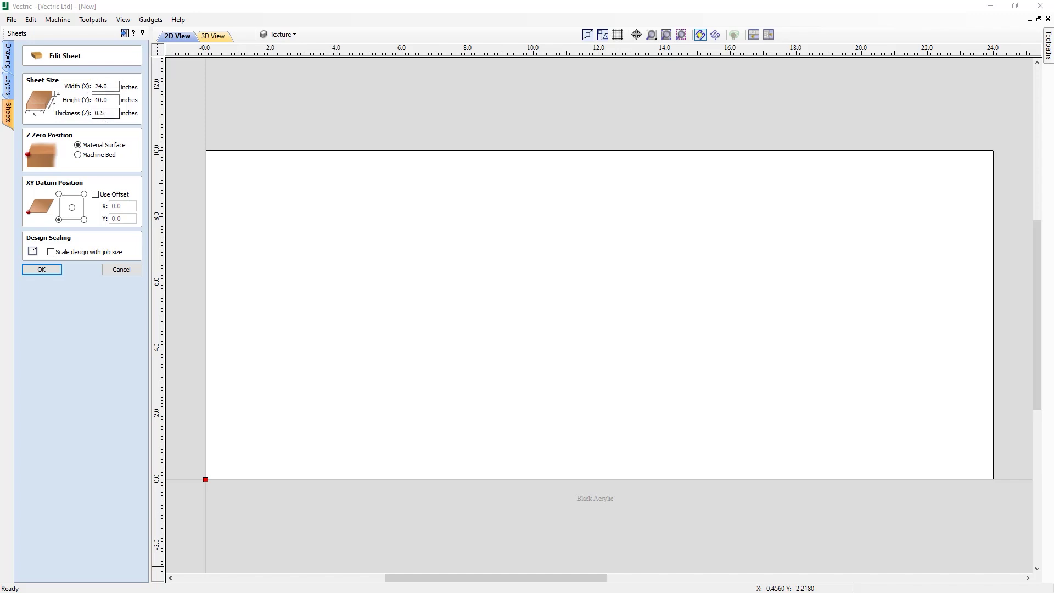
left_click(104, 86)
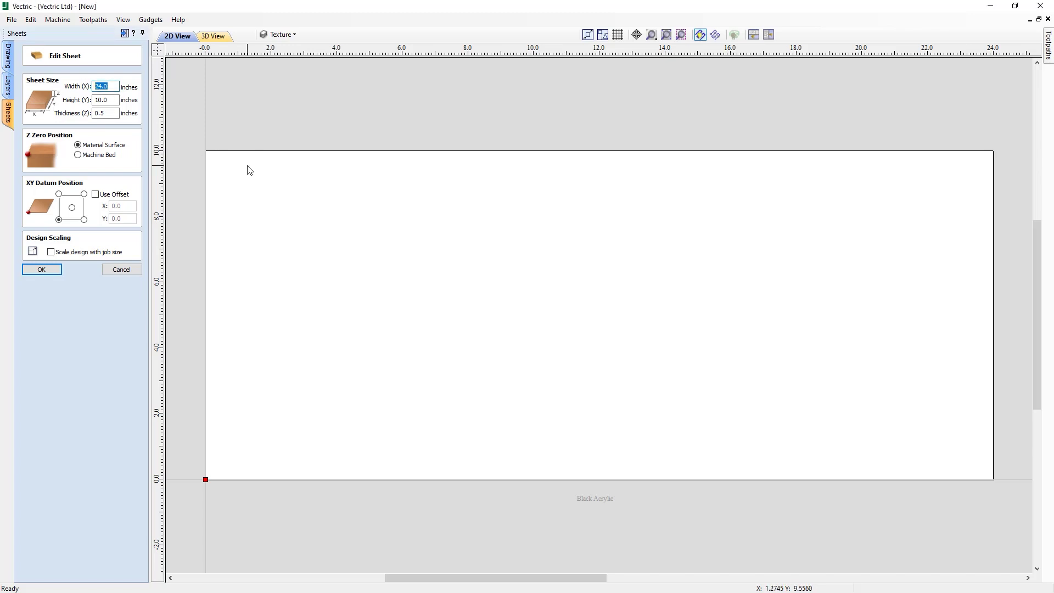
type("18")
key("Tab")
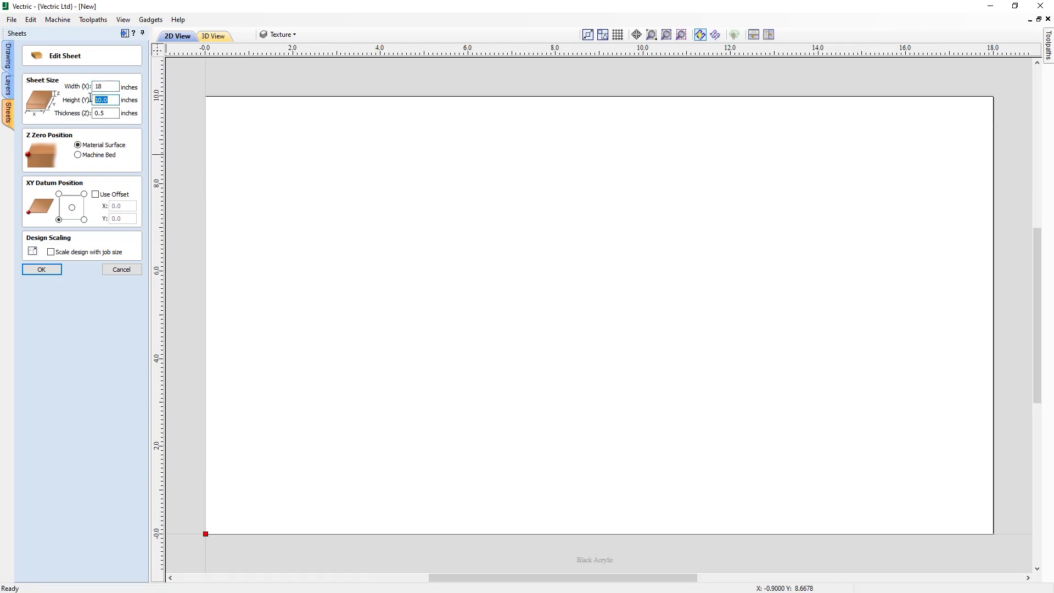
type("8")
key("Return")
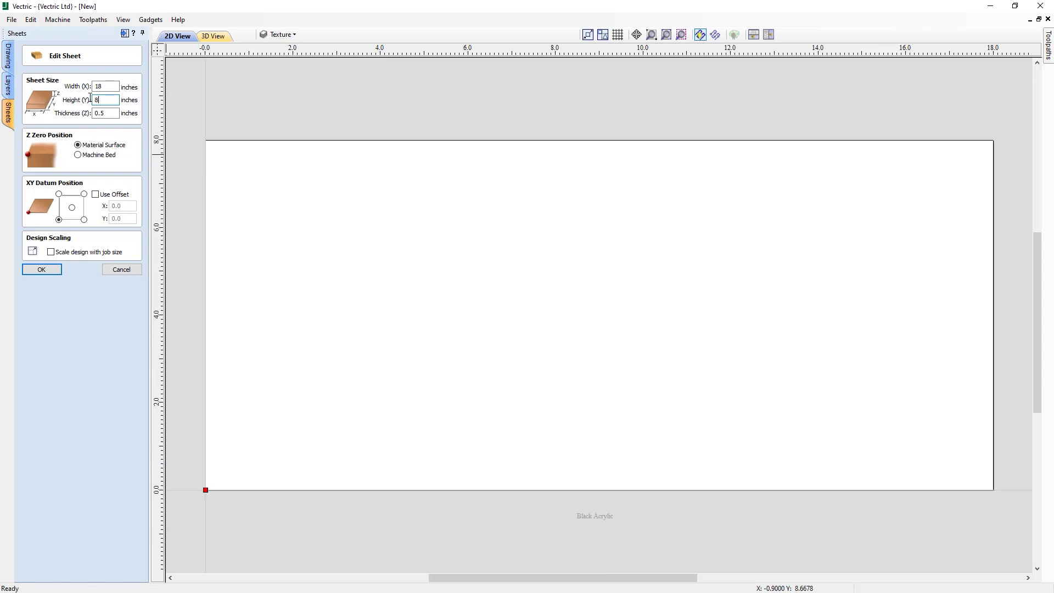
left_click_drag(100, 113, 107, 113)
type("25")
key("Return")
left_click(42, 270)
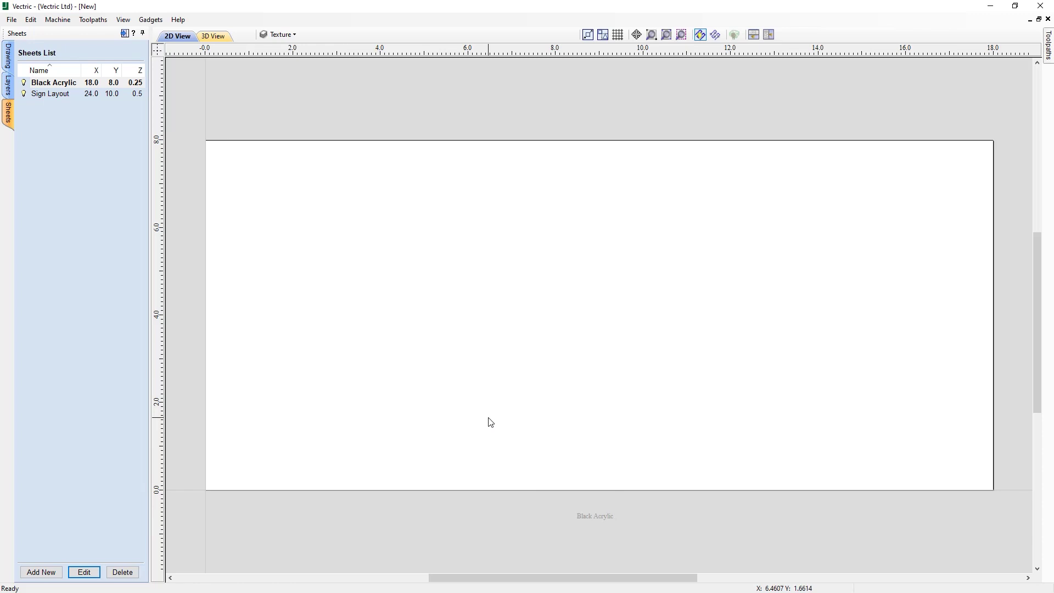
Switch the active sheet back and forth between Sign Layout and Black Acrylic, and toggle the Sign Layout sheet's visibility off and on.
scroll(490, 422, "down", 4)
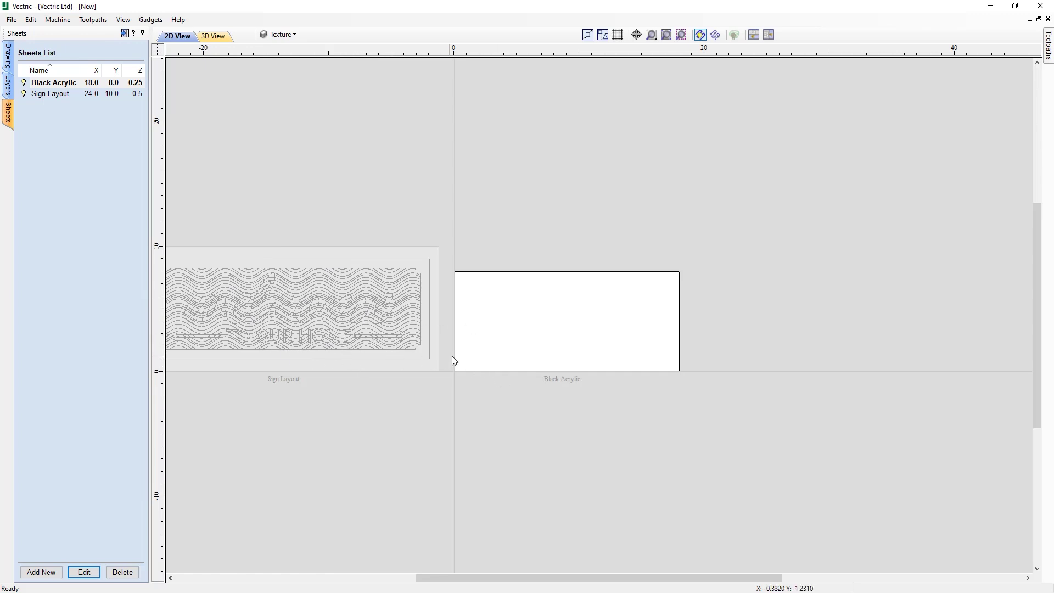
double_click(400, 367)
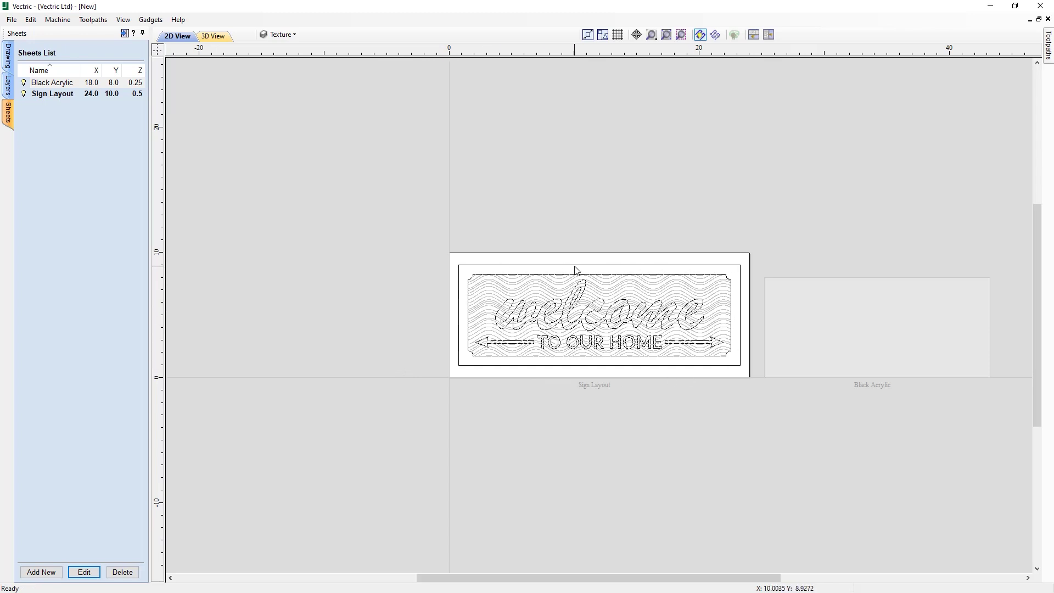
double_click(854, 326)
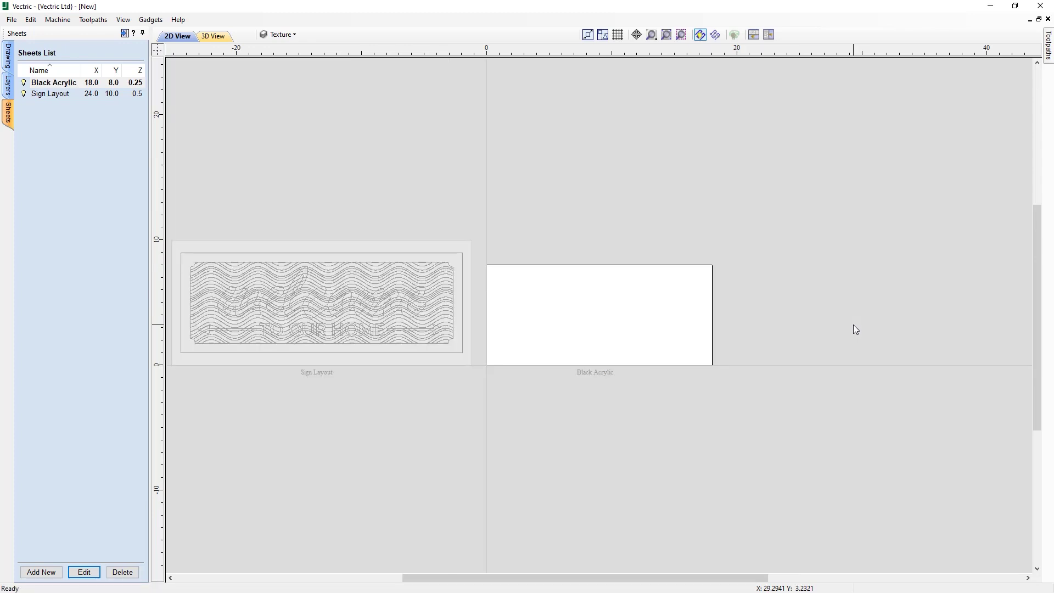
left_click(54, 94)
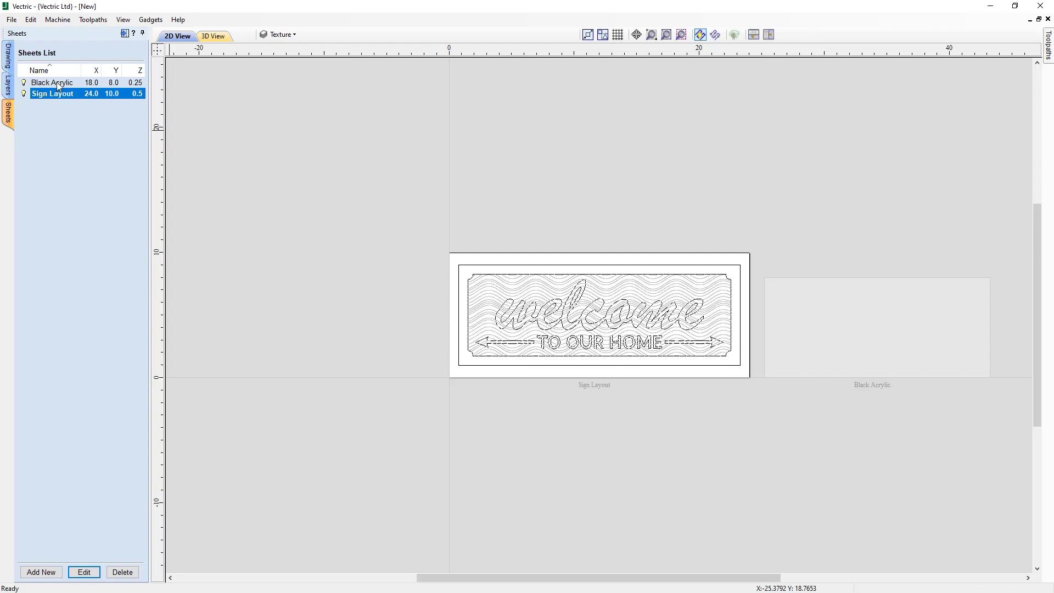
left_click(58, 81)
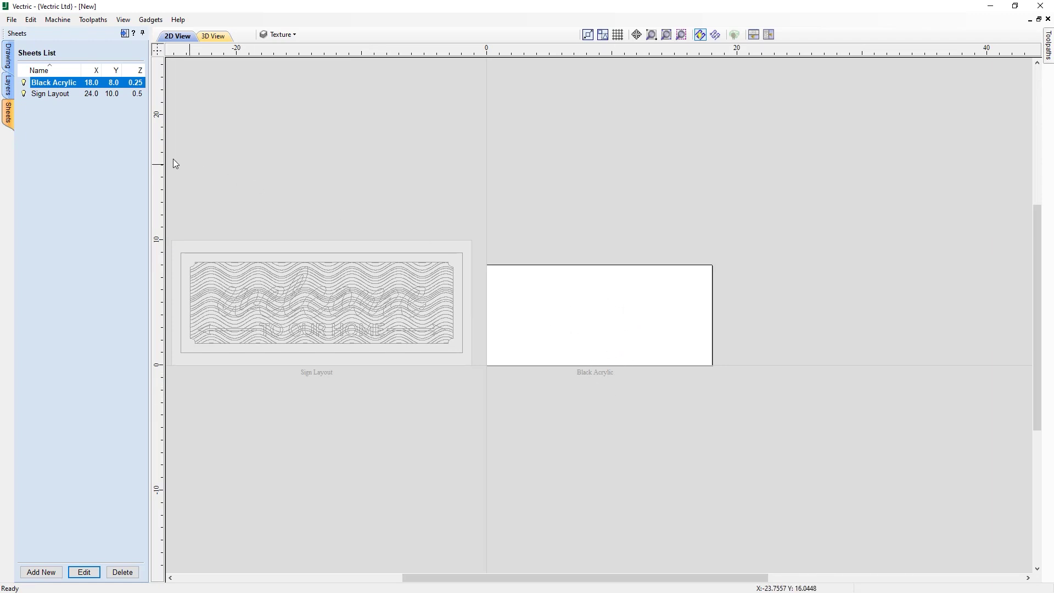
left_click(24, 94)
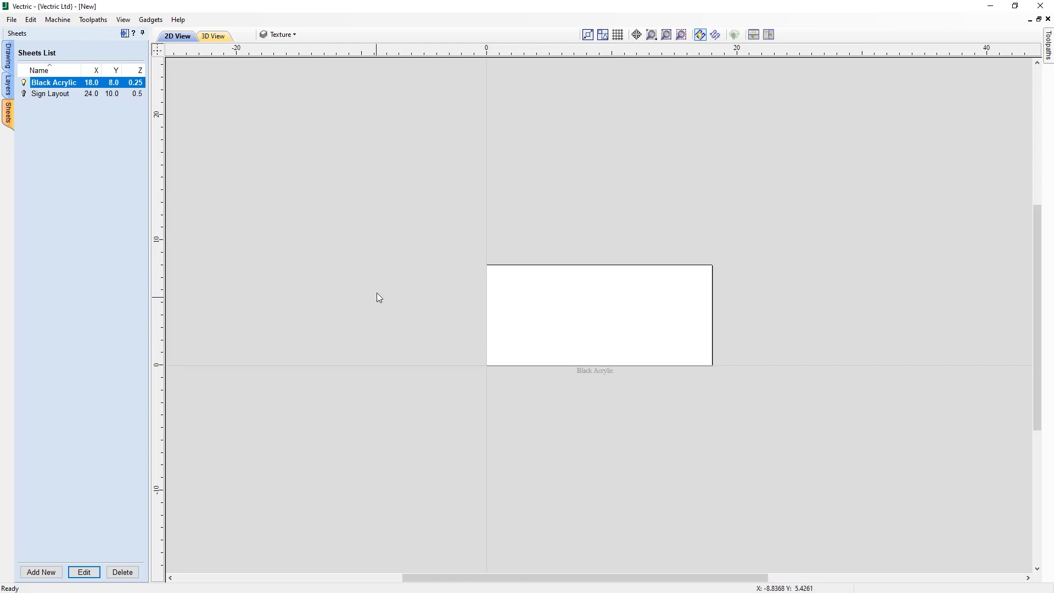
left_click(23, 94)
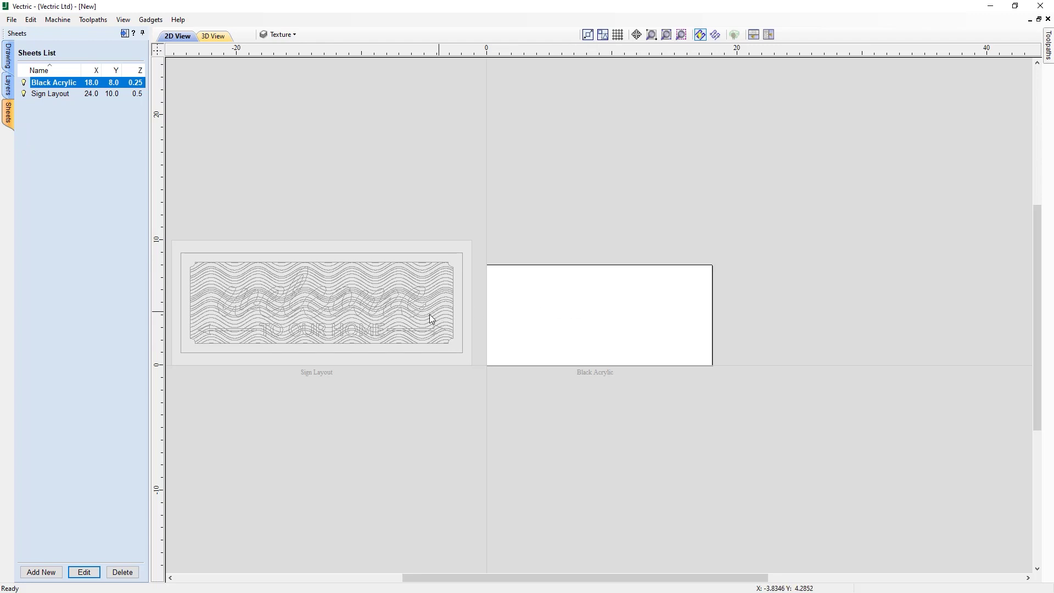
Copy the "TO OUR HOME" text and both arrows from the Sign Layout sheet to the Black Acrylic sheet.
left_click(56, 93)
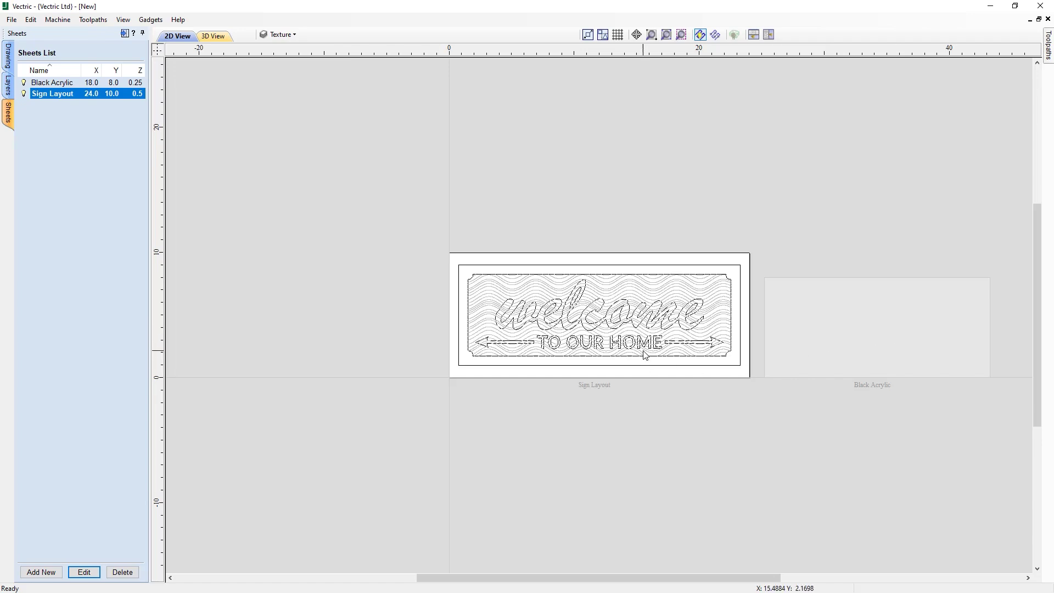
scroll(645, 354, "up", 5)
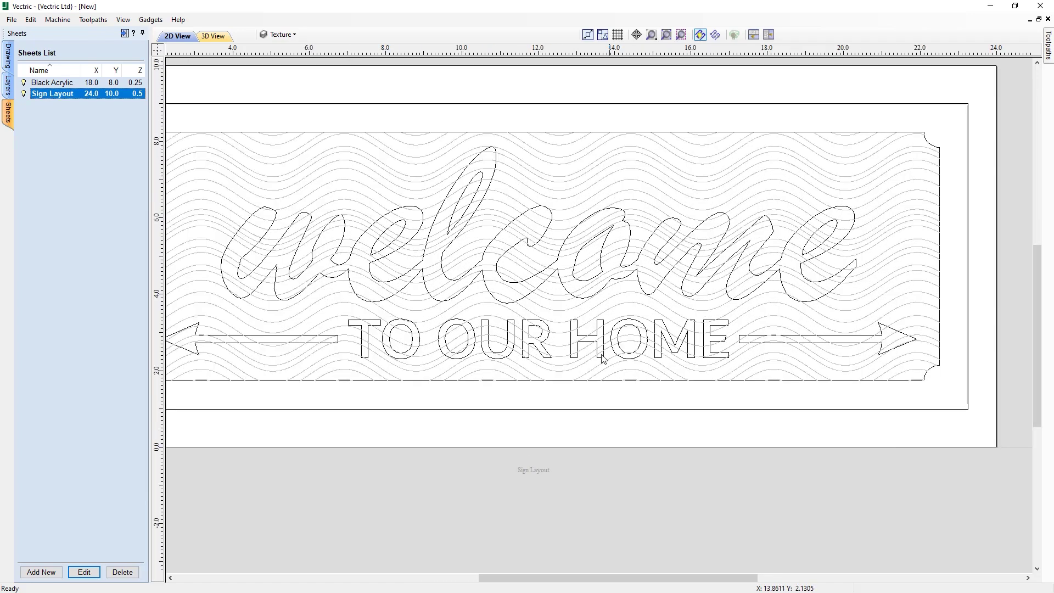
scroll(567, 338, "up", 2)
left_click(584, 334)
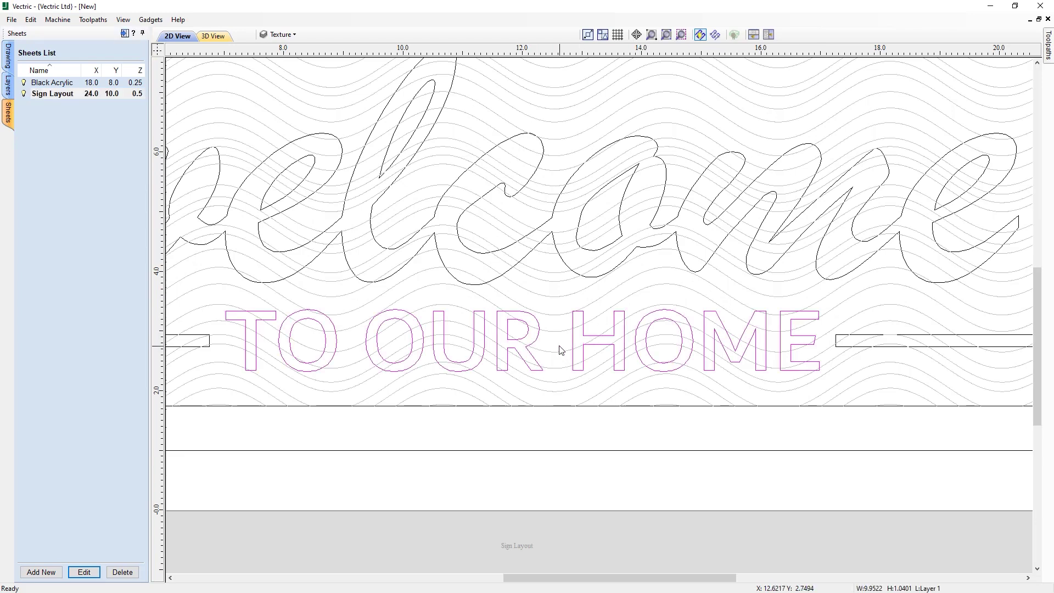
scroll(560, 348, "down", 2)
scroll(284, 346, "up", 2)
left_click(284, 344, "shift")
left_click(989, 341, "shift")
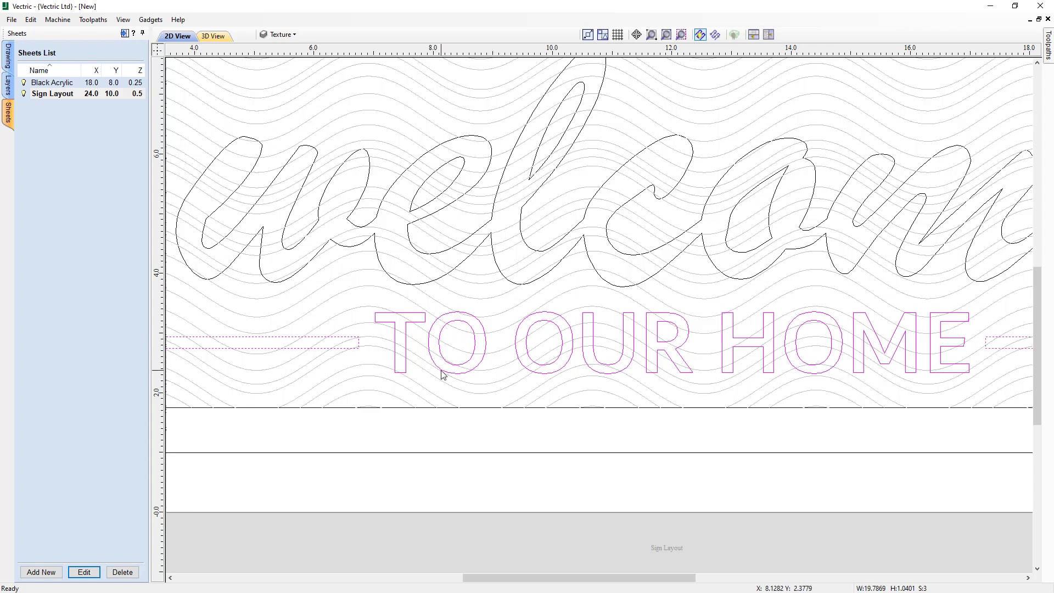
scroll(444, 375, "down", 4)
right_click(591, 368)
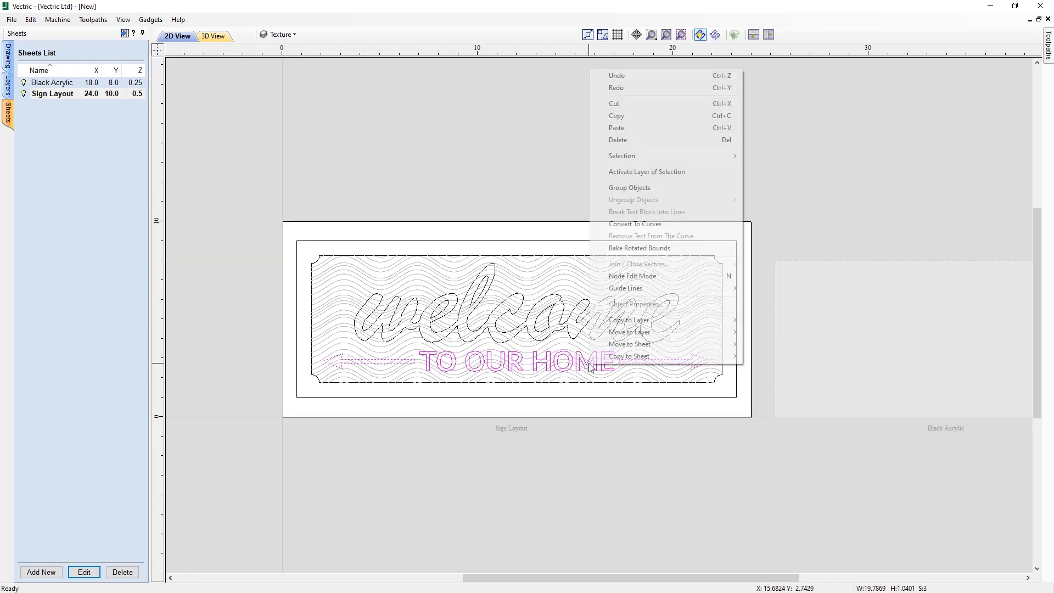
mouse_move(641, 359)
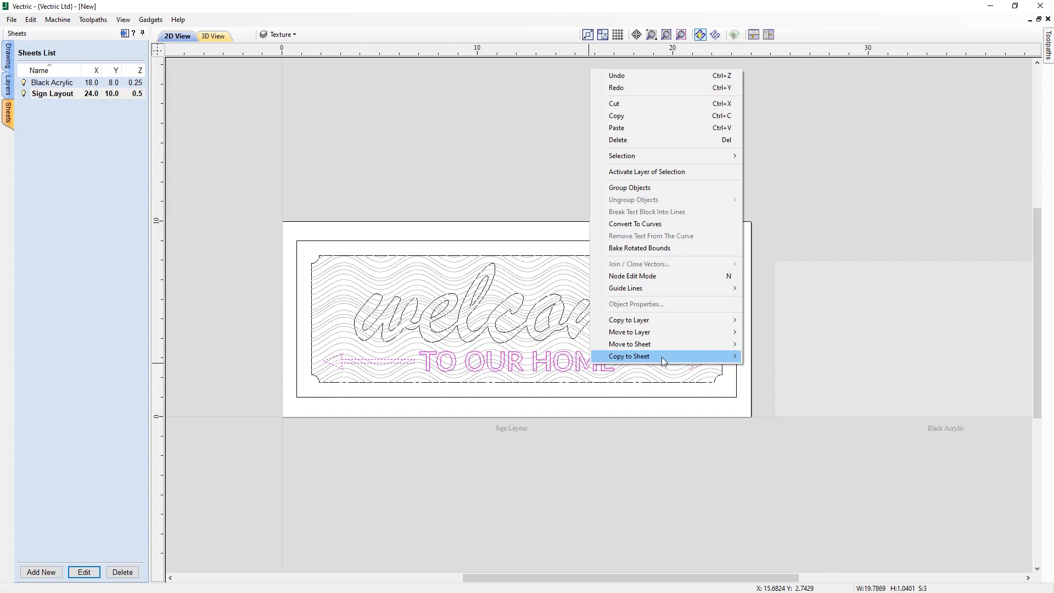
left_click(787, 358)
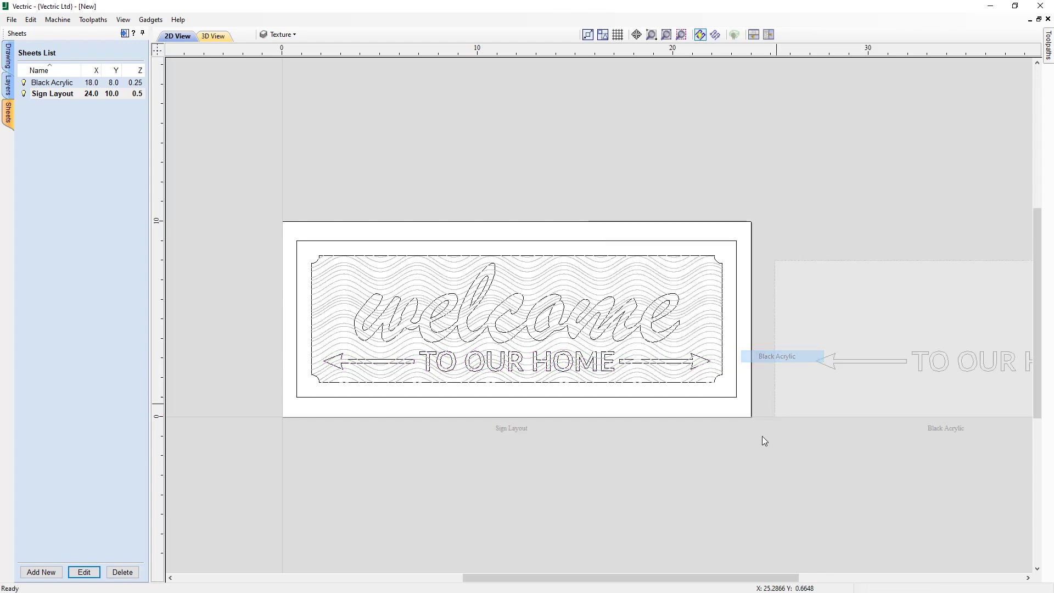
Activate the Black Acrylic sheet and move its "TO OUR HOME" text into the sheet's lower-left corner.
scroll(716, 480, "down", 3)
scroll(831, 384, "up", 2)
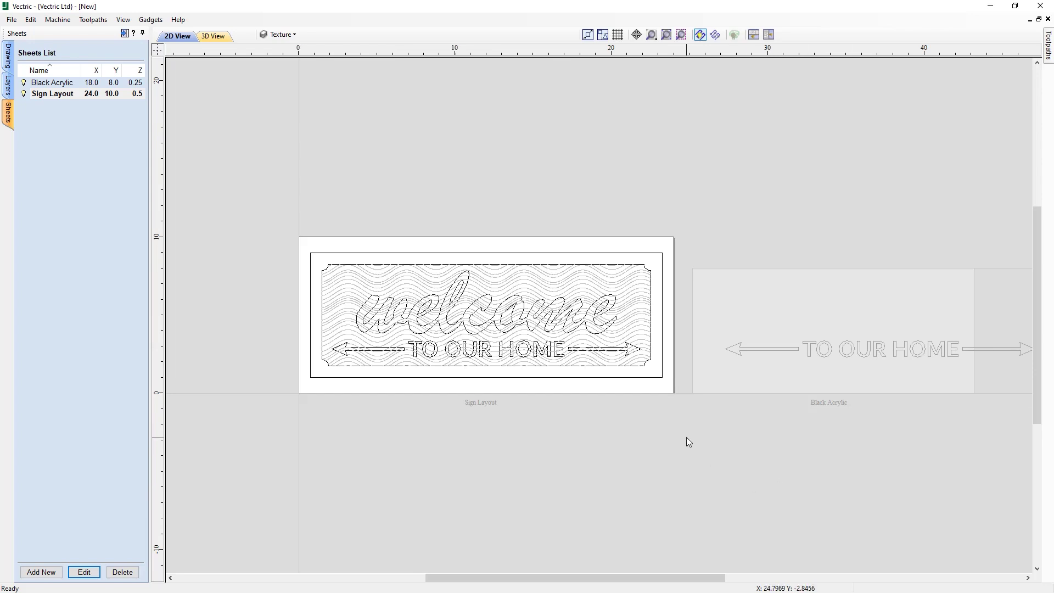
double_click(814, 374)
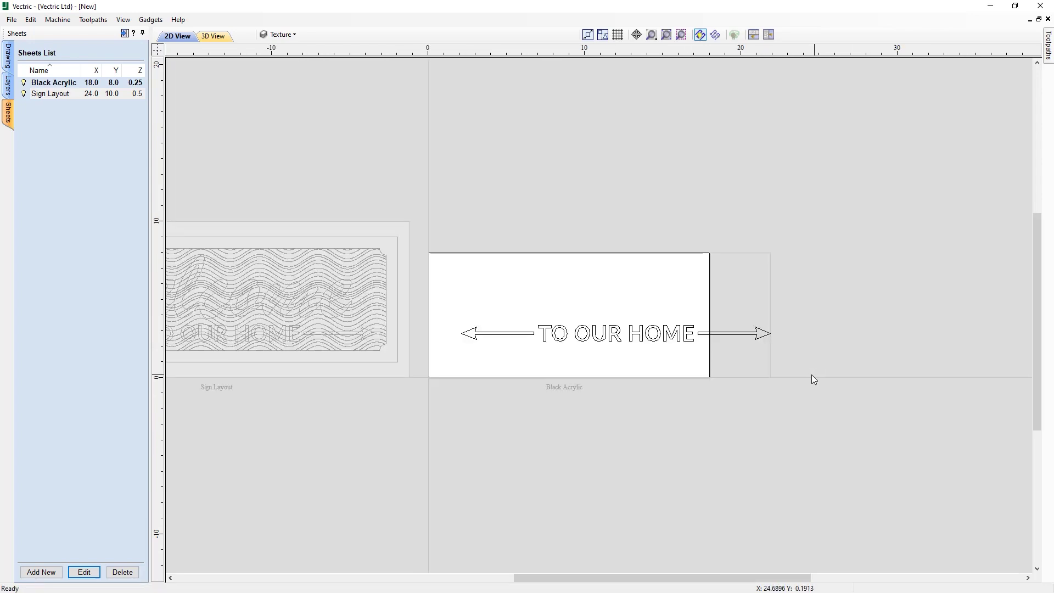
scroll(489, 368, "up", 1)
scroll(557, 364, "up", 1)
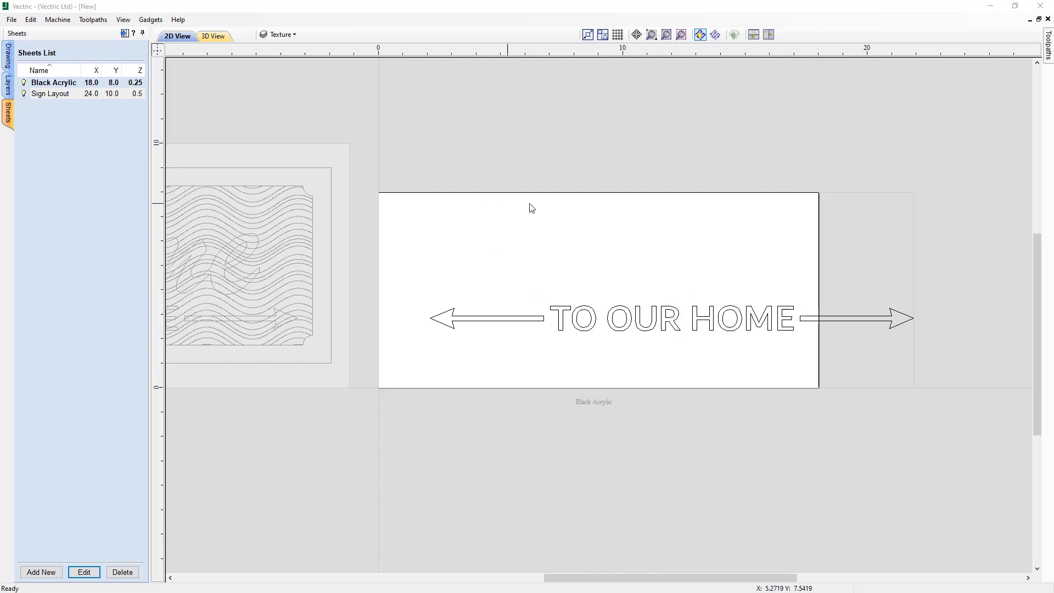
left_click(595, 328)
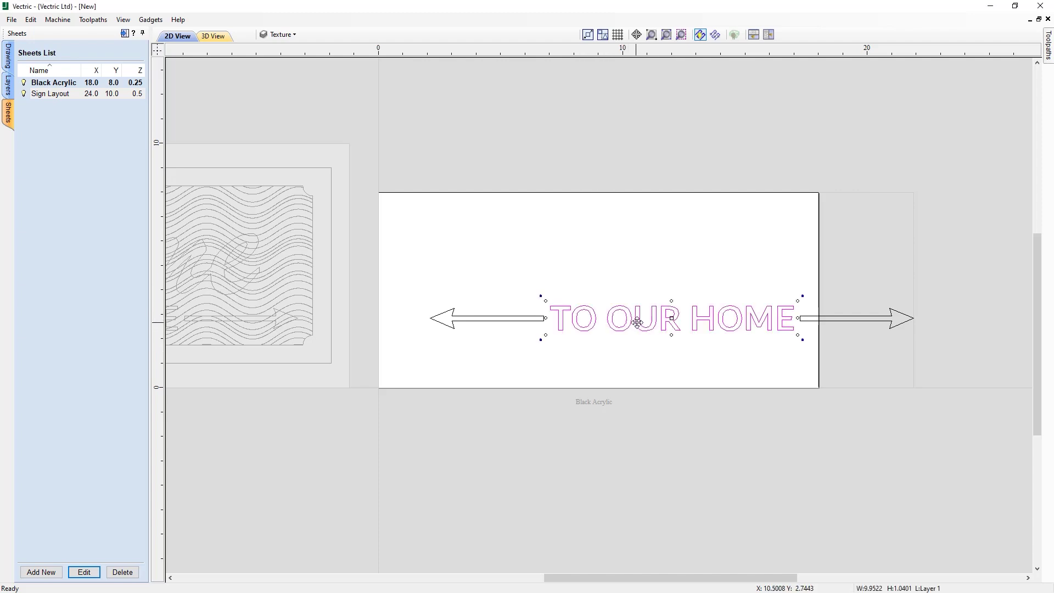
left_click_drag(639, 320, 477, 363)
Stack both arrows above the left end of the text on the Black Acrylic sheet, with the right-pointing arrow uppermost.
left_click(903, 325)
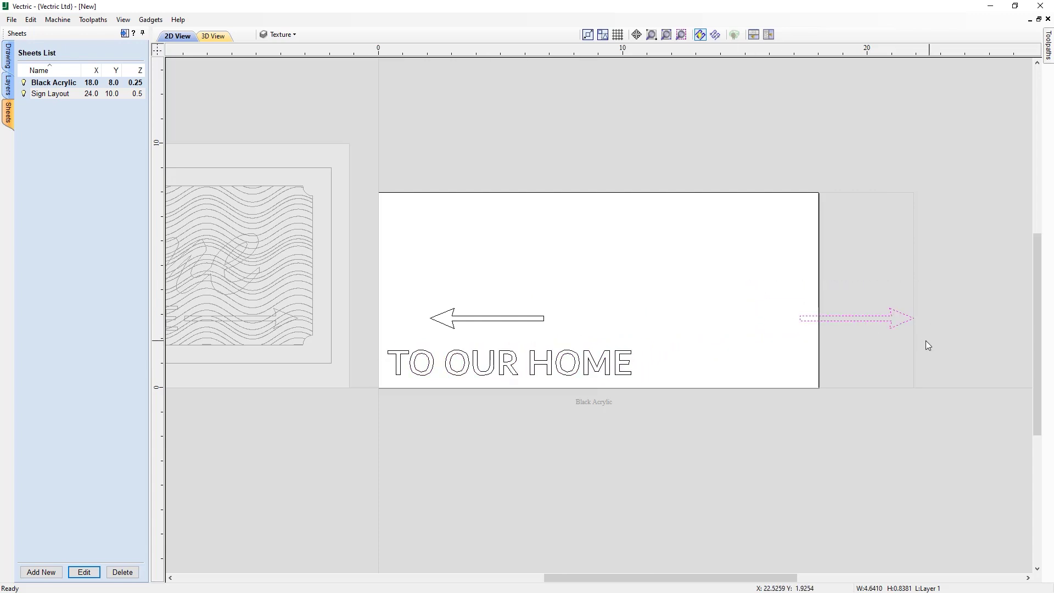
left_click(890, 321)
left_click_drag(859, 317, 450, 290)
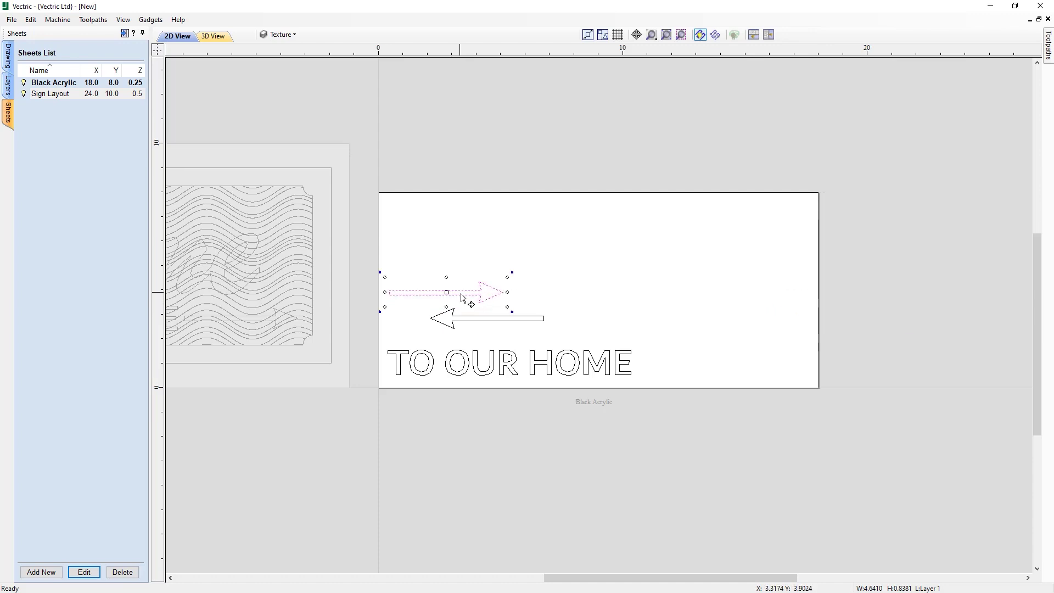
left_click(485, 322)
left_click(497, 317)
left_click_drag(501, 313, 464, 318)
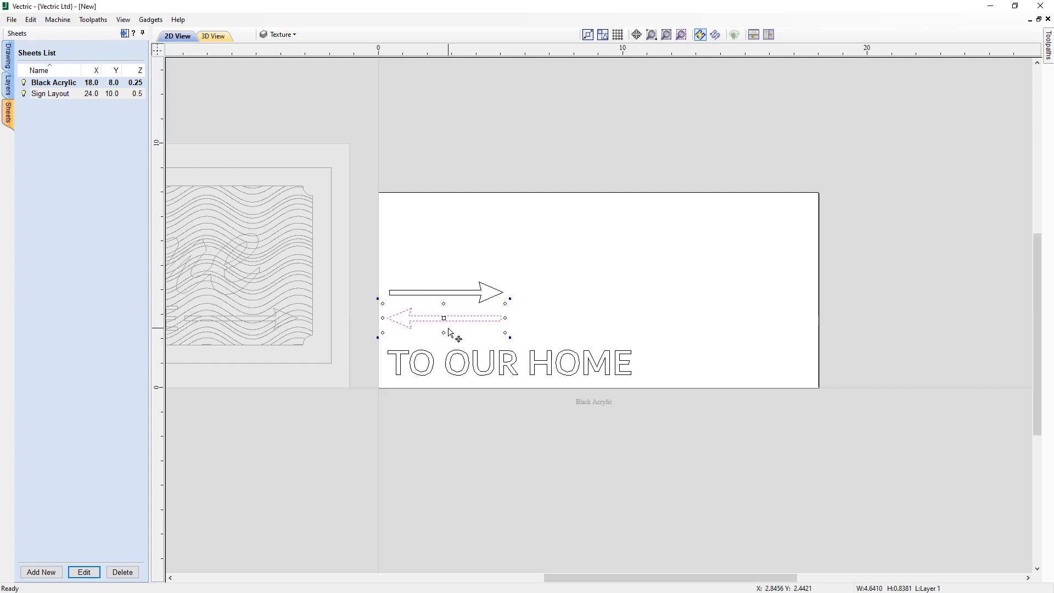
Nudge the left-pointing arrow and the right-pointing arrow down closer to the "TO OUR HOME" text, leaving nothing selected.
key("Down")
key("Down")
key("Down")
key("Down")
key("Down")
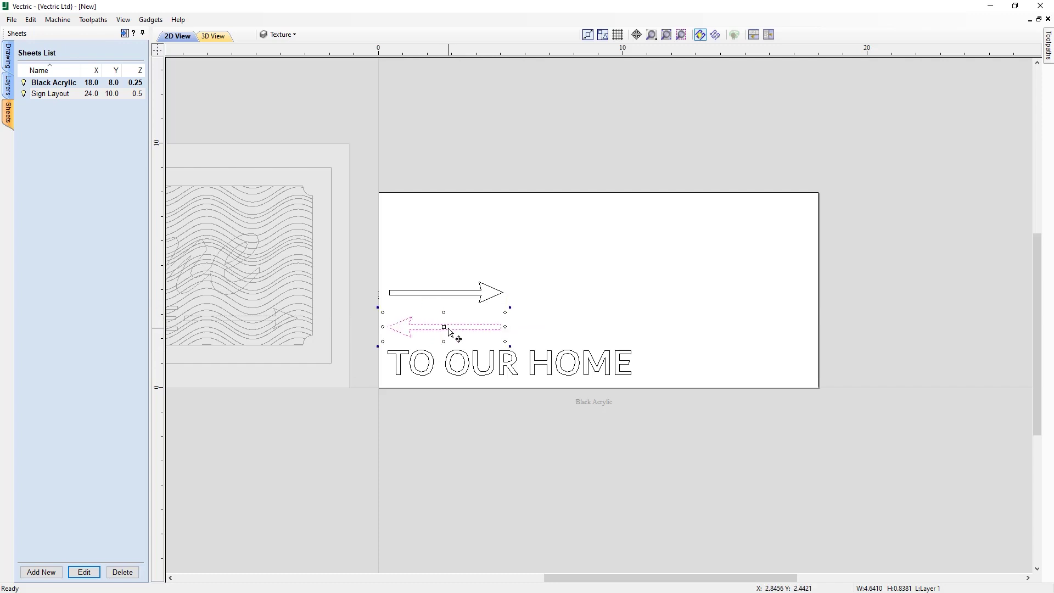
left_click(445, 299)
key("Down")
key("Down")
key("Down")
key("Down")
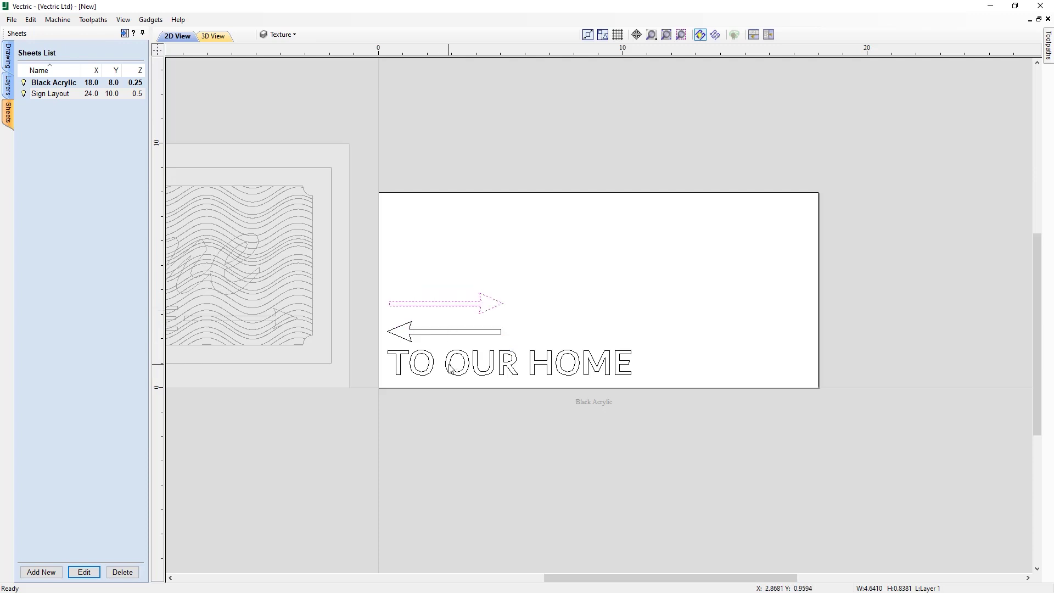
left_click(608, 357)
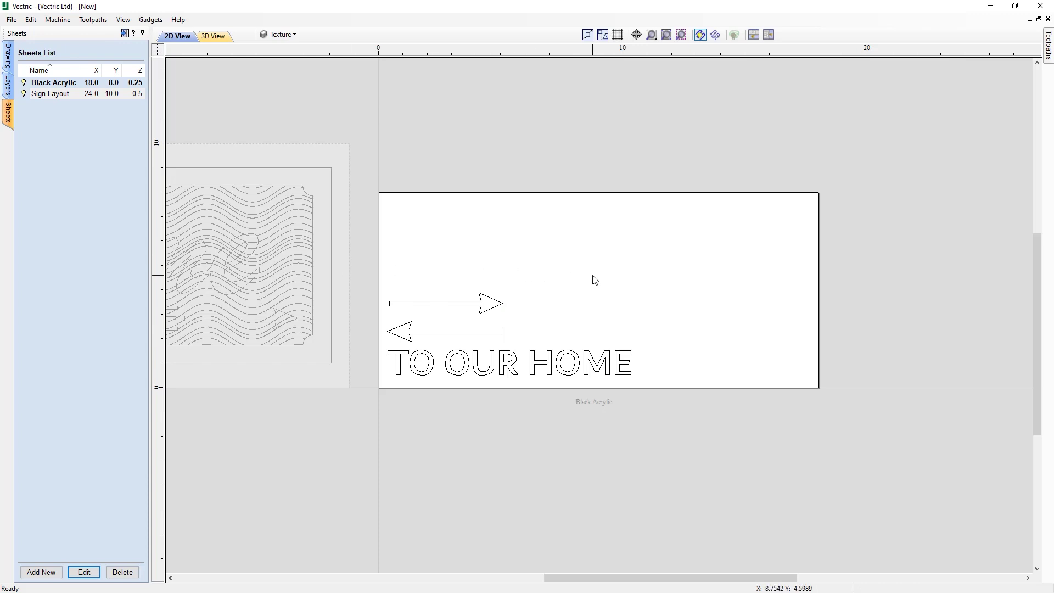
Activate the Sign Layout sheet, select the "welcome" lettering and add a new sheet named "White Acrylic".
double_click(341, 357)
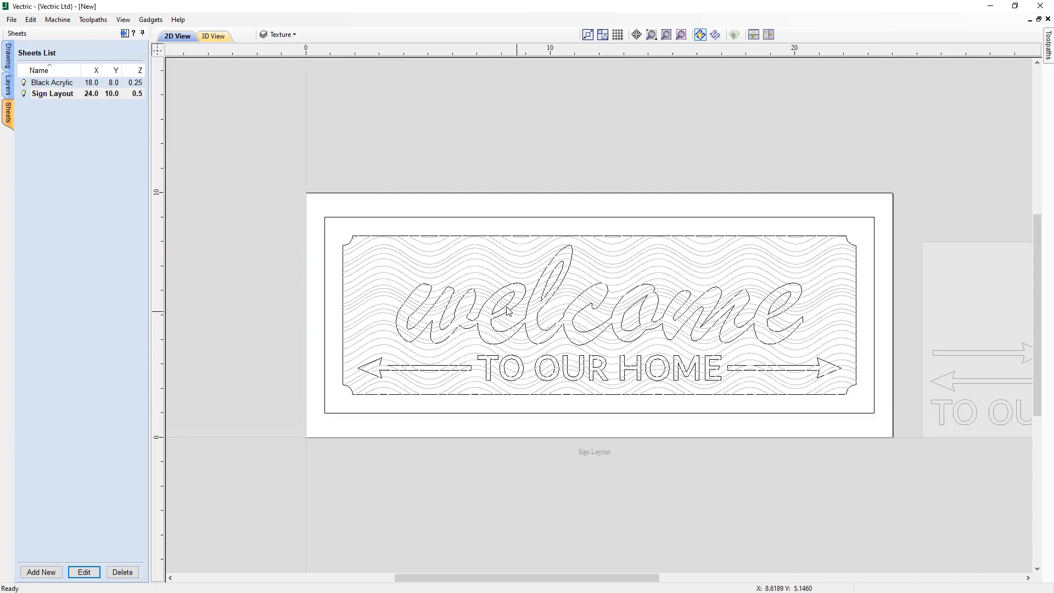
left_click(429, 305)
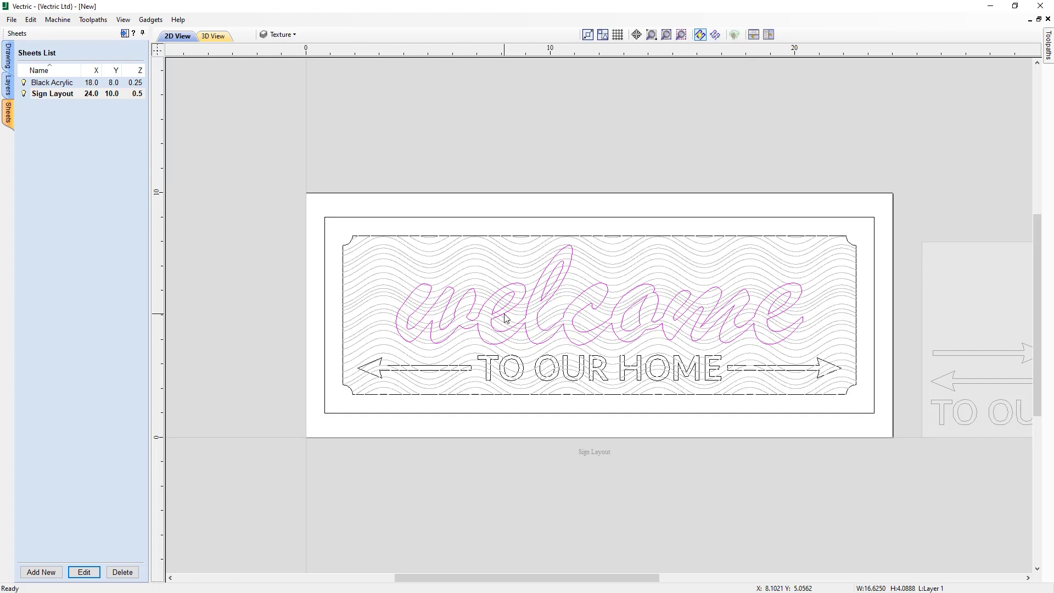
left_click(38, 572)
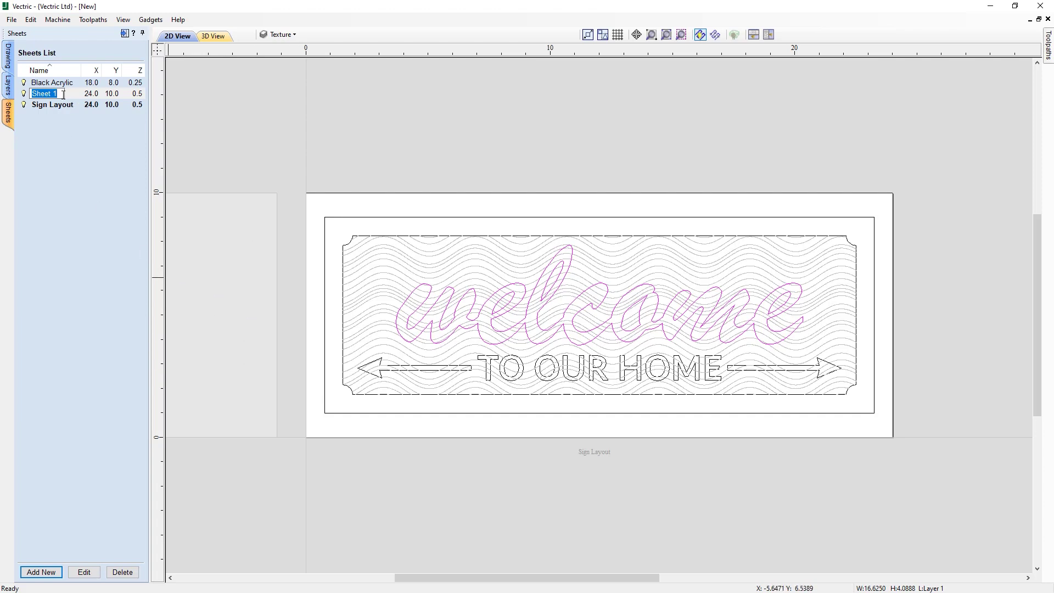
type("Acrylic")
key("Home")
type("White")
left_click(65, 144)
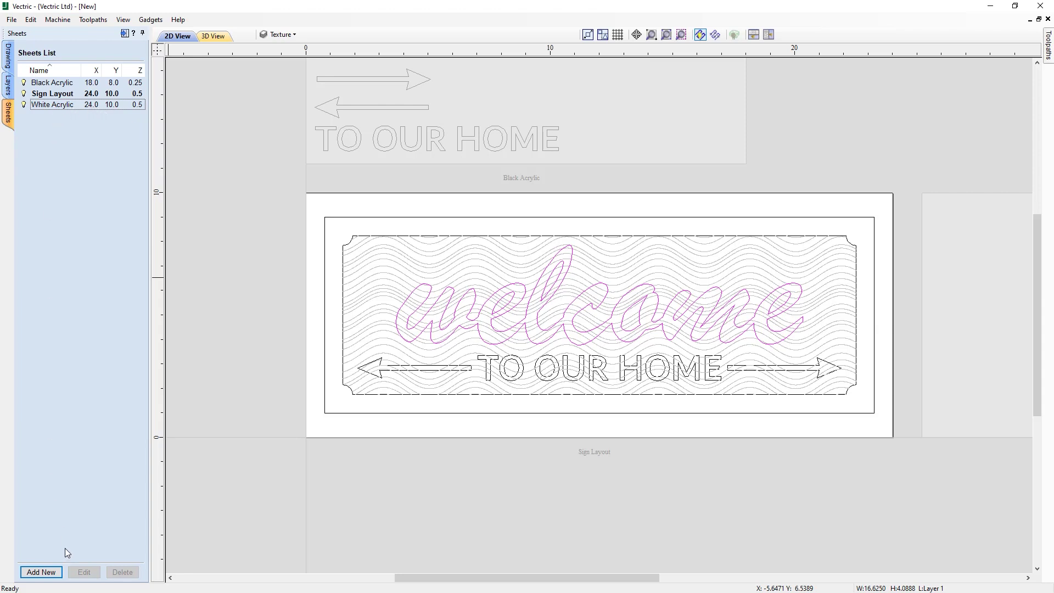
Resize the White Acrylic sheet to 18 × 8 inches with 0.25 inch thickness and set its XY datum to the centre.
left_click(60, 105)
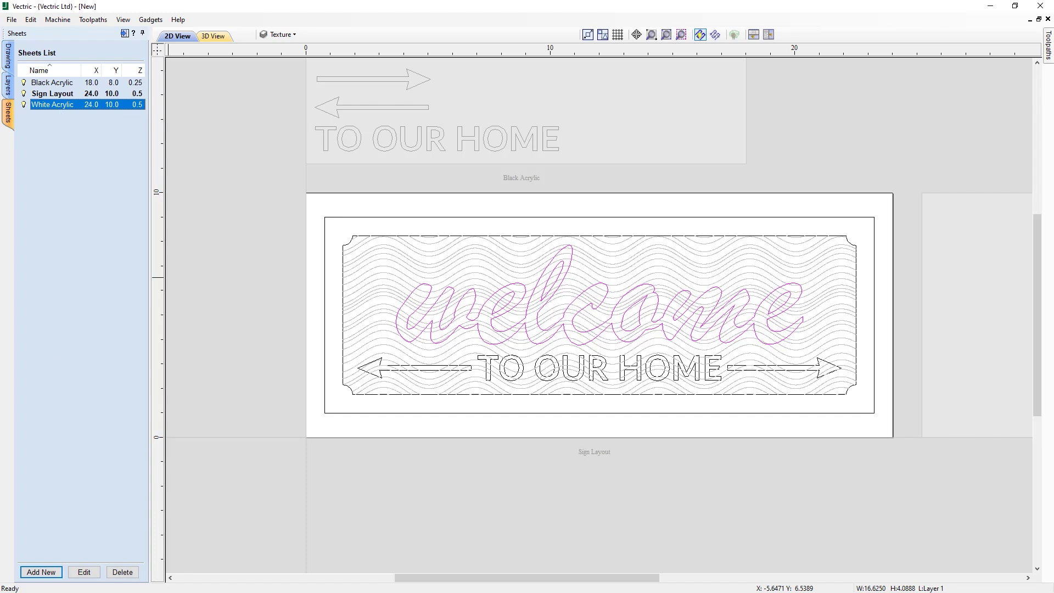
left_click(85, 573)
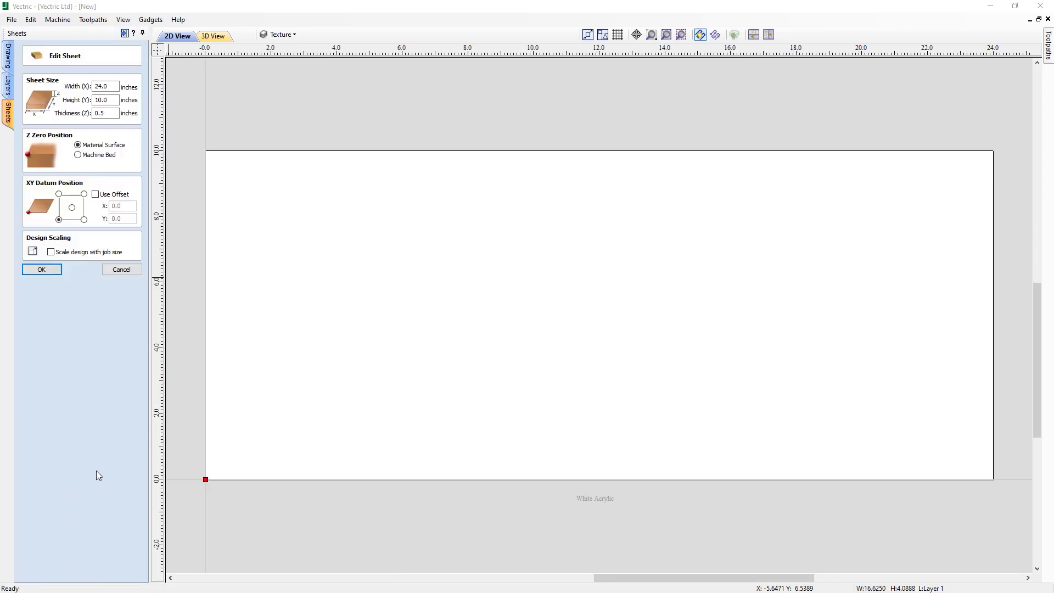
double_click(110, 85)
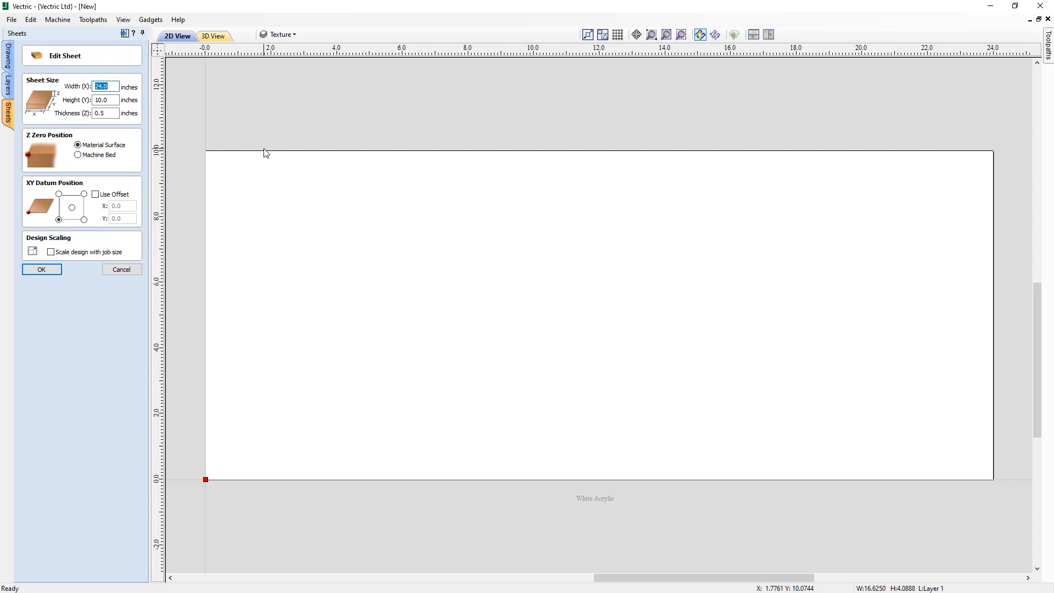
type("18")
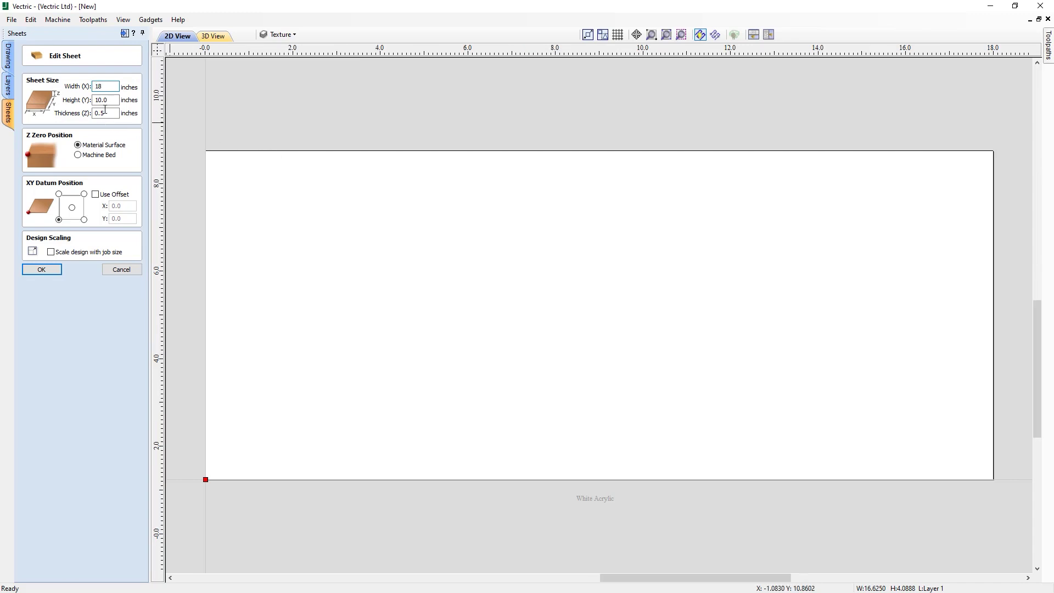
double_click(98, 100)
left_click_drag(98, 100, 71, 99)
type("8")
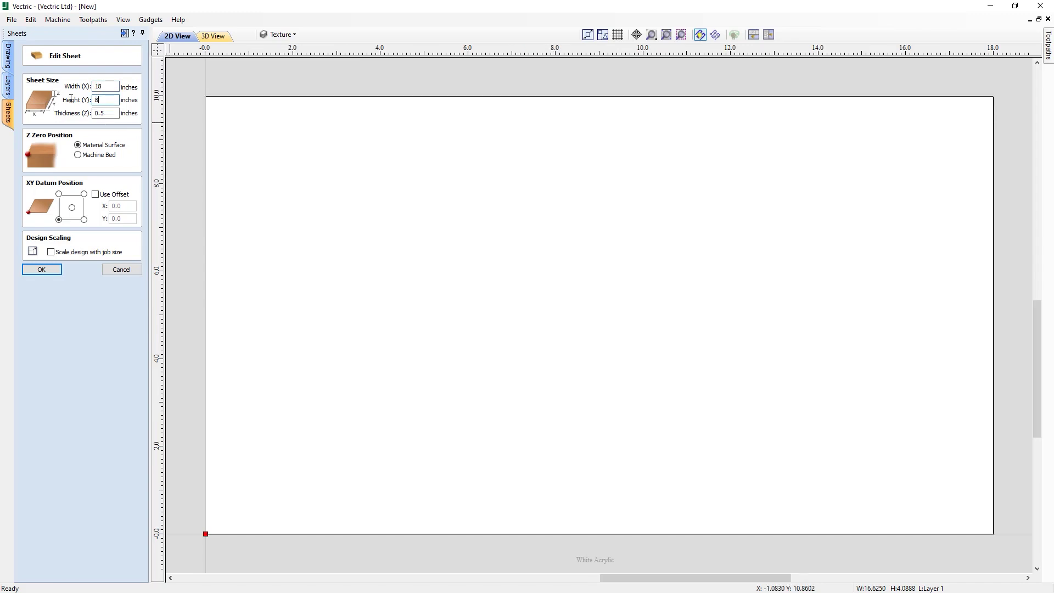
left_click(101, 114)
left_click_drag(101, 114, 107, 113)
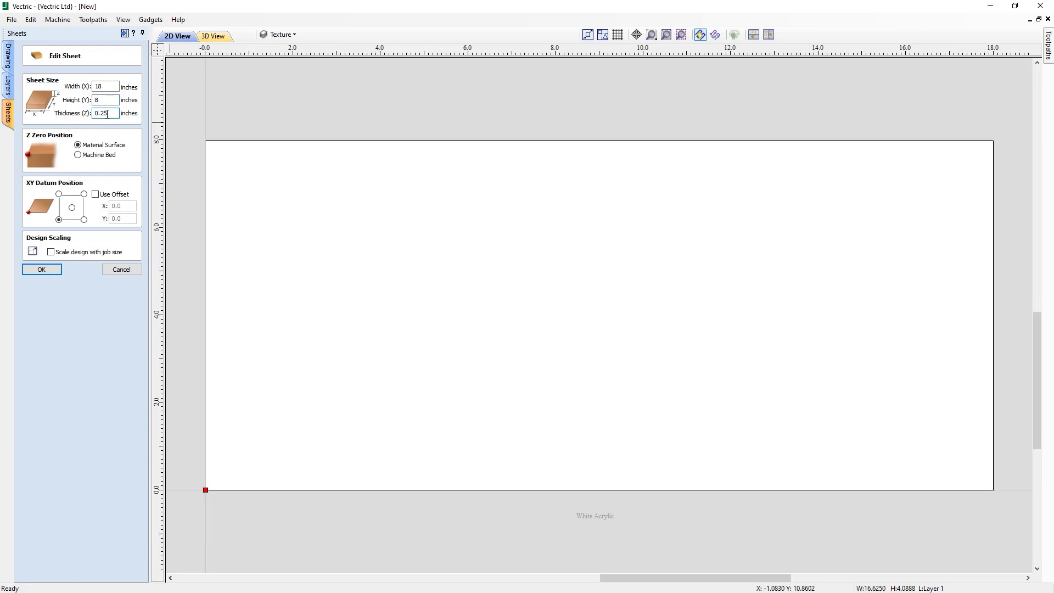
type("25")
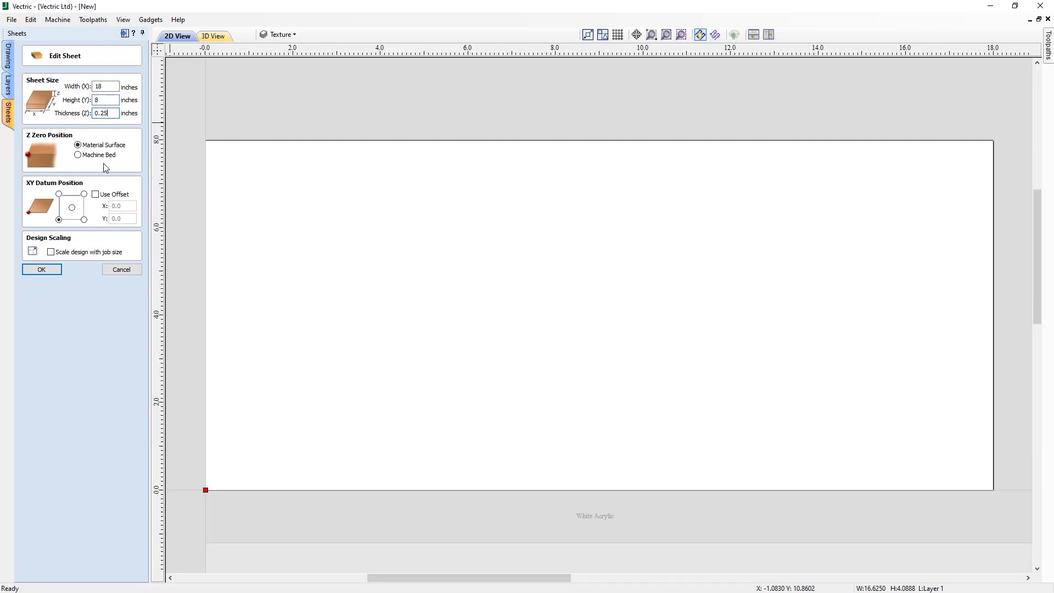
left_click(72, 207)
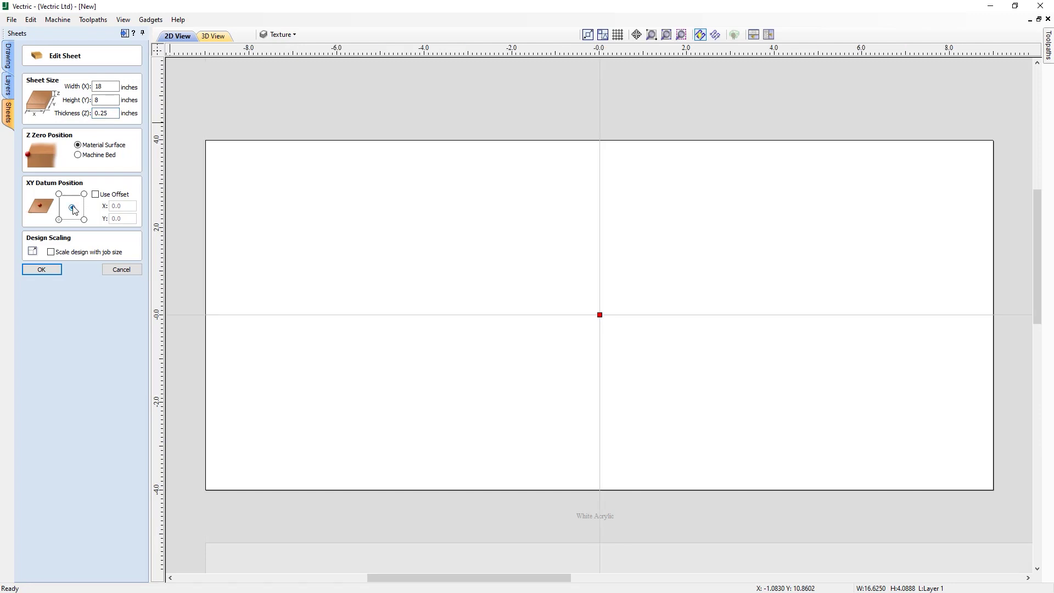
left_click(44, 270)
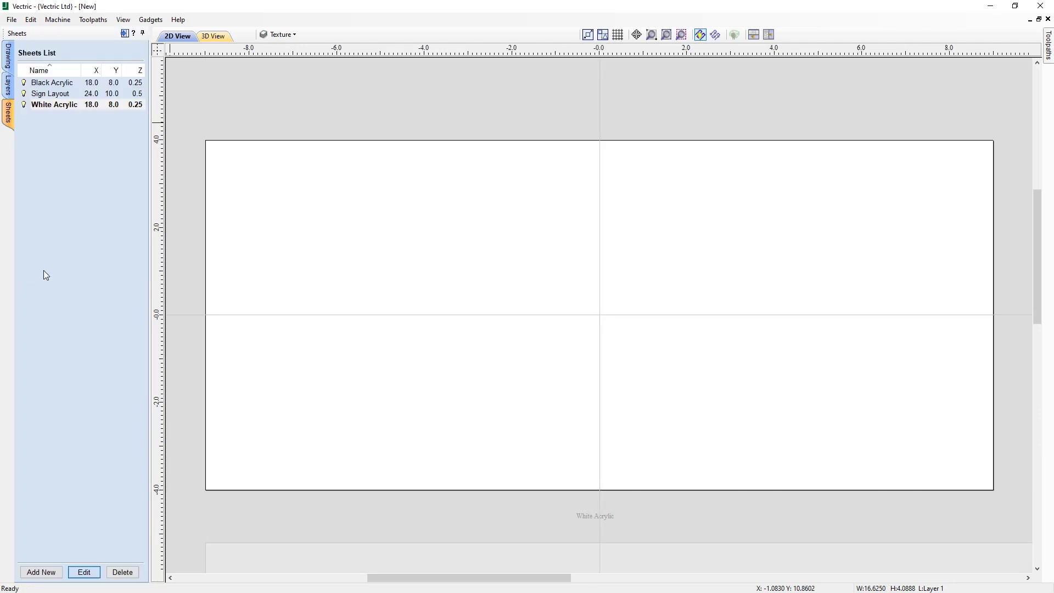
Activate the Sign Layout sheet and copy its selected "welcome" lettering to the White Acrylic sheet.
left_click(57, 95)
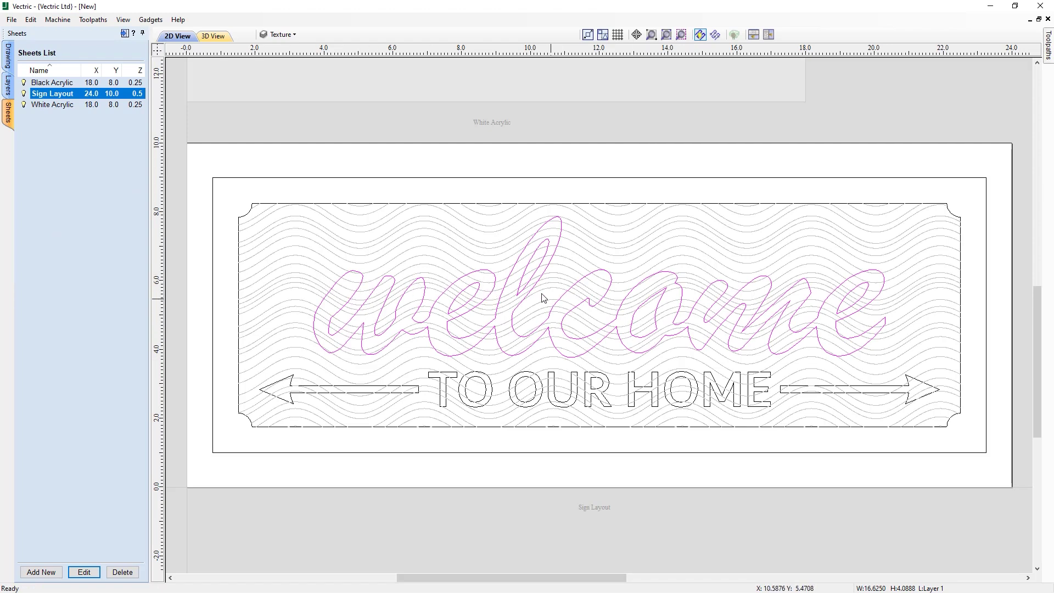
right_click(507, 290)
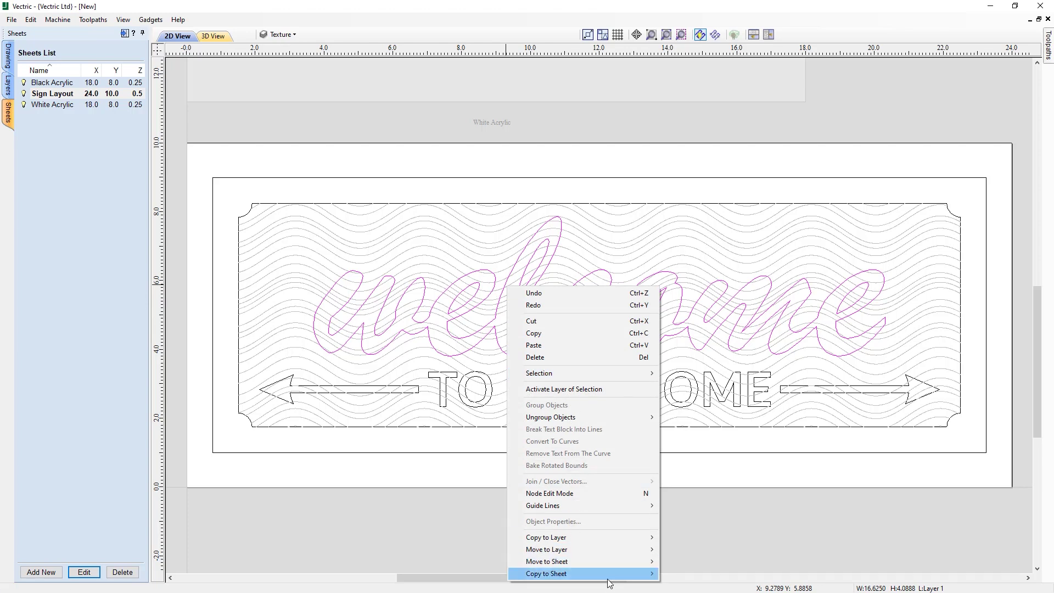
mouse_move(609, 581)
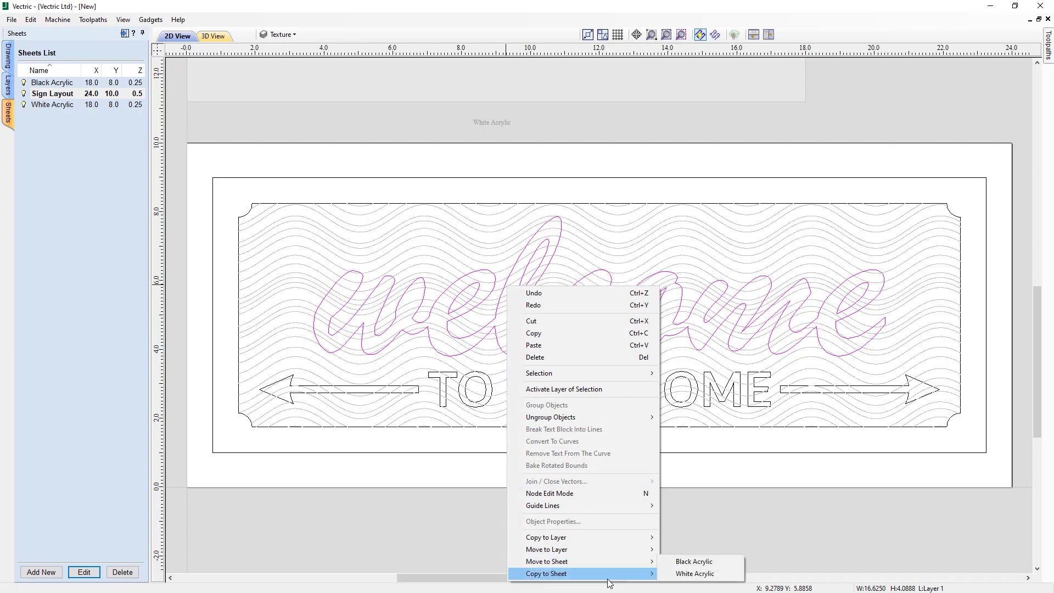
left_click(704, 575)
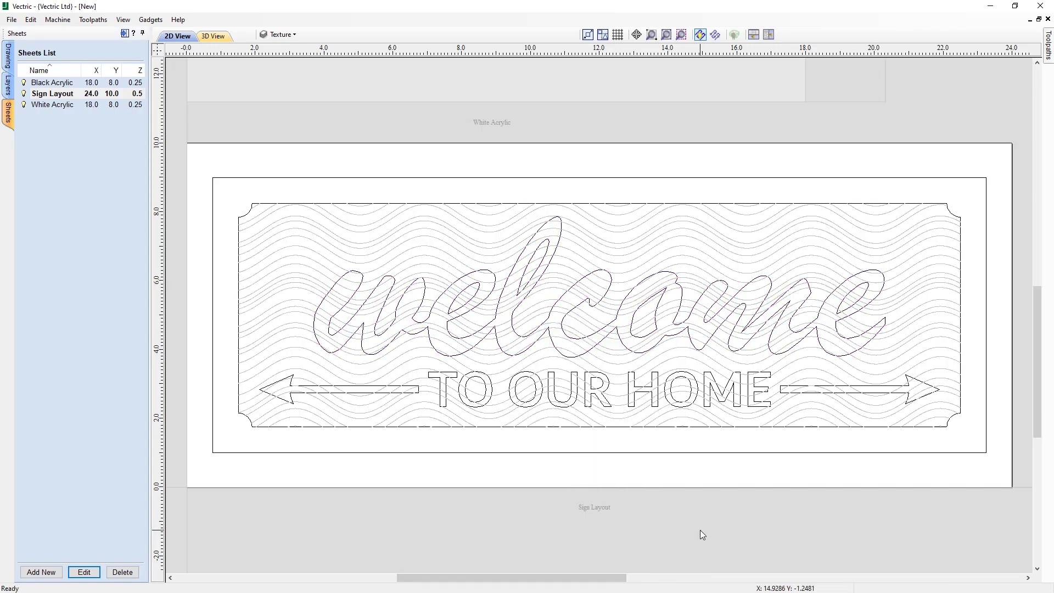
Activate the White Acrylic sheet and centre its "welcome" lettering on the sheet.
scroll(705, 491, "down", 3)
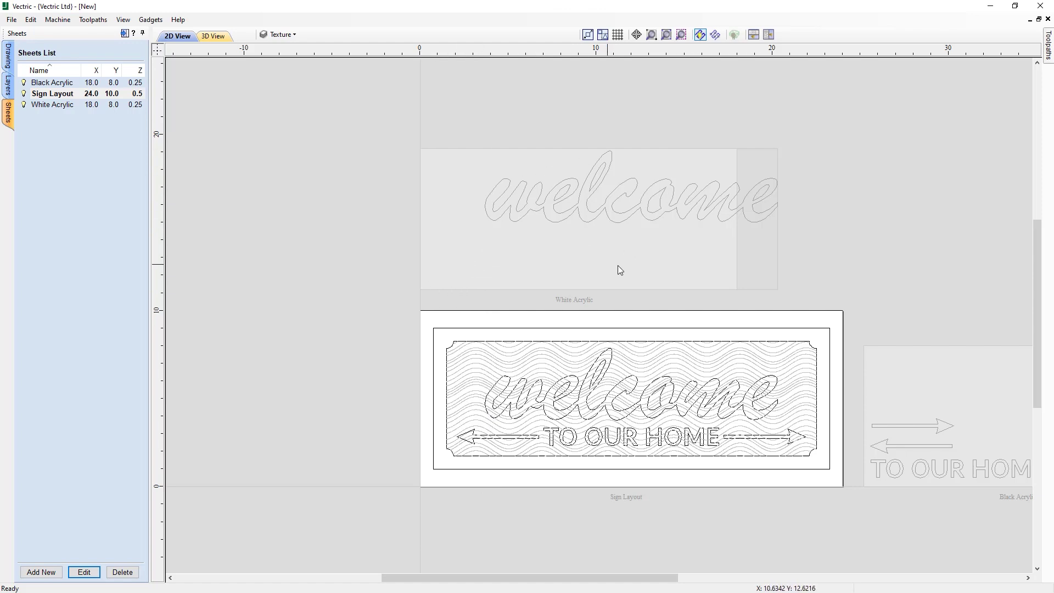
double_click(590, 251)
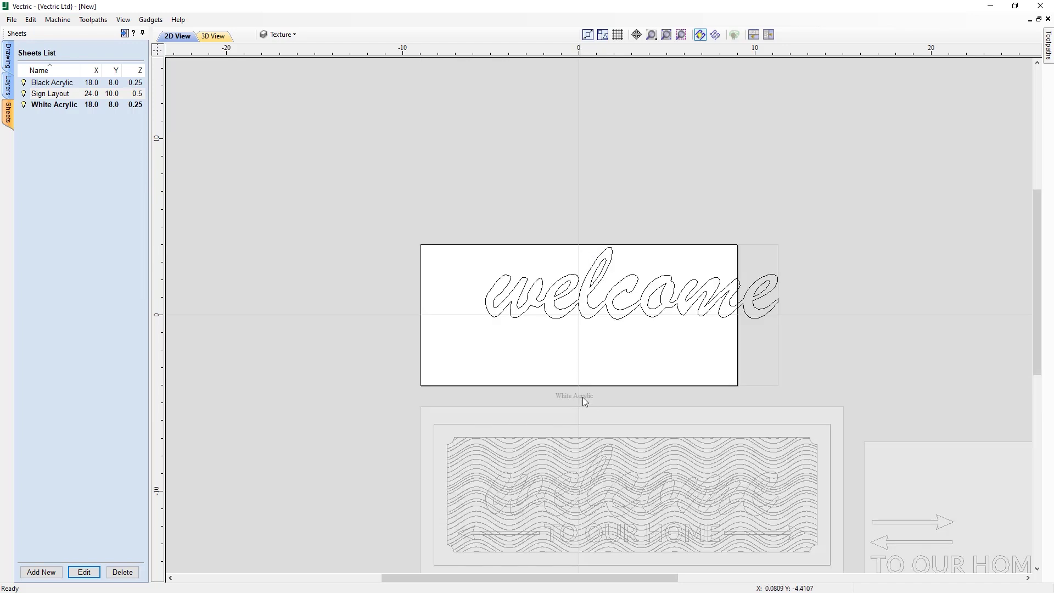
scroll(571, 406, "up", 2)
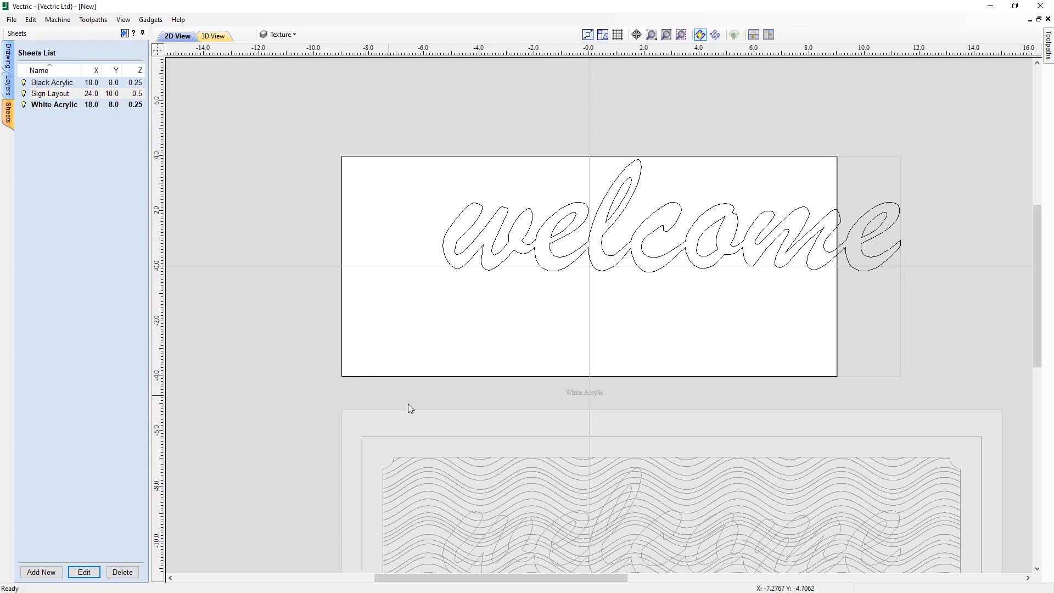
left_click(686, 243)
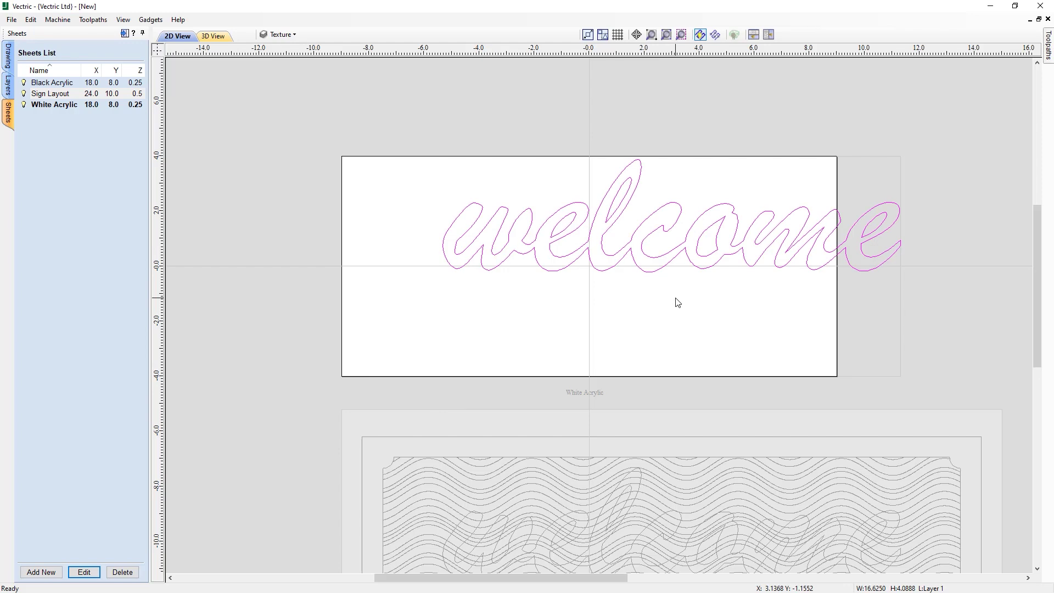
key("F9")
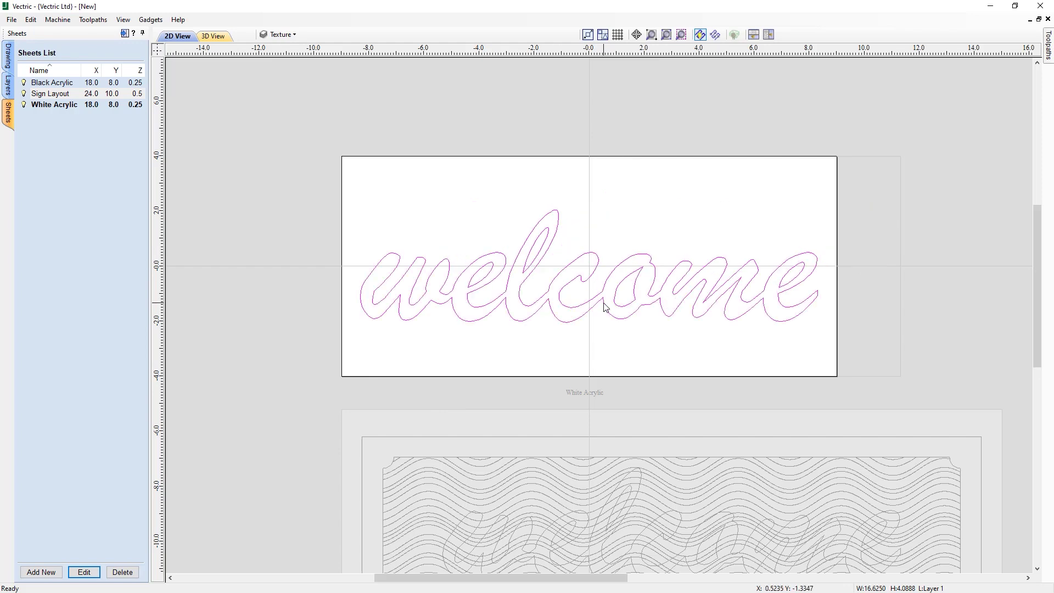
Nudge the "welcome" lettering straight down until it sits just above the White Acrylic sheet's lower edge.
left_click(611, 317)
key("Down")
key("Down")
key("Down")
key("Down")
key("Down")
key("Down")
key("Down")
key("Down")
key("Down")
key("Down")
key("Down")
key("Down")
key("Down")
key("Down")
key("Down")
key("Down")
key("Down")
key("Down")
key("Down")
key("Down")
key("Down")
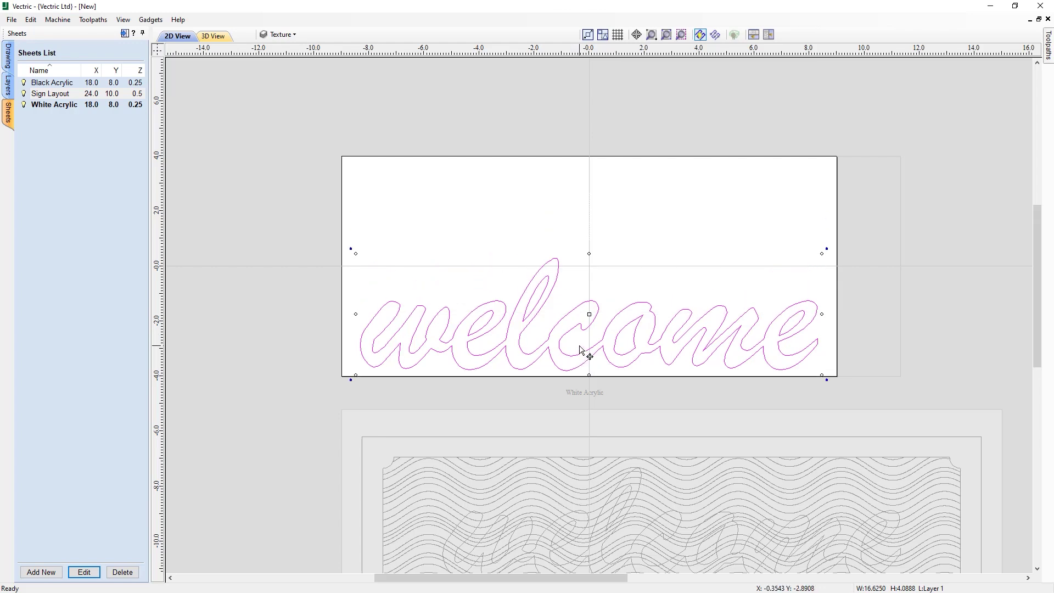
left_click(208, 75)
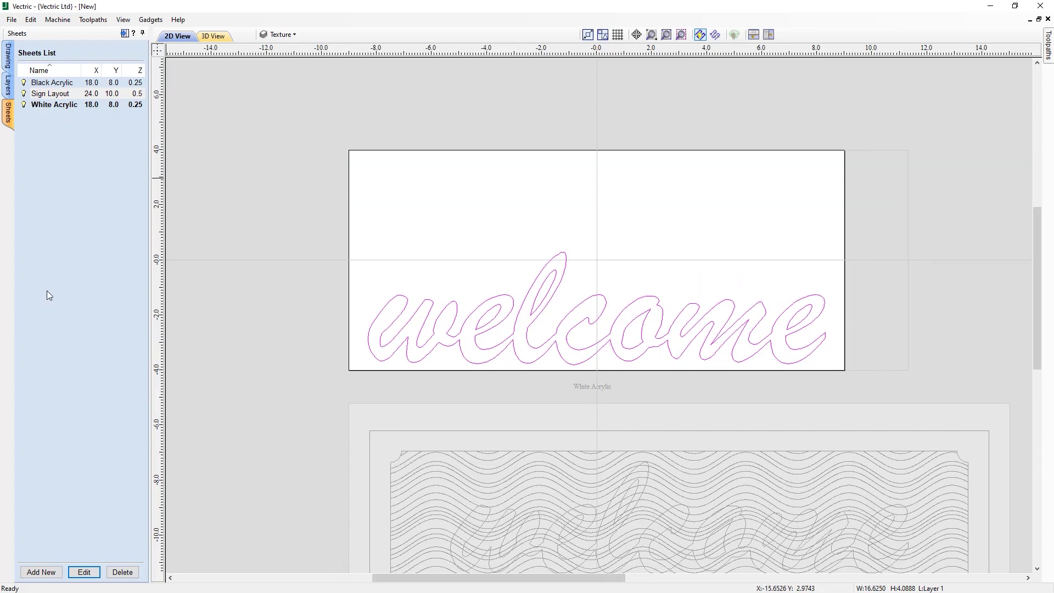
Add a new sheet named "MDF".
left_click(42, 571)
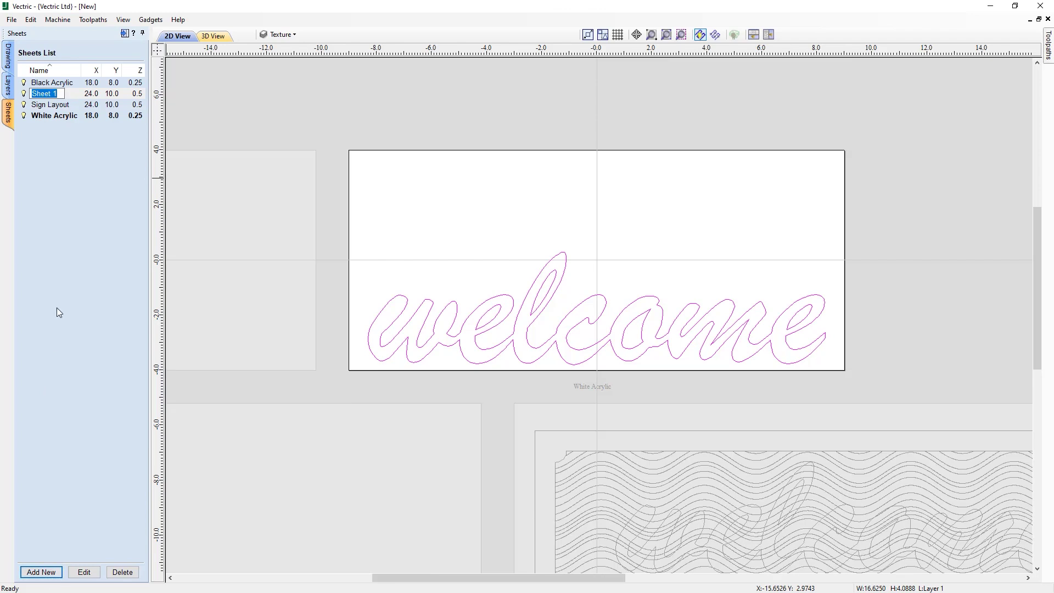
type("MDF")
key("Return")
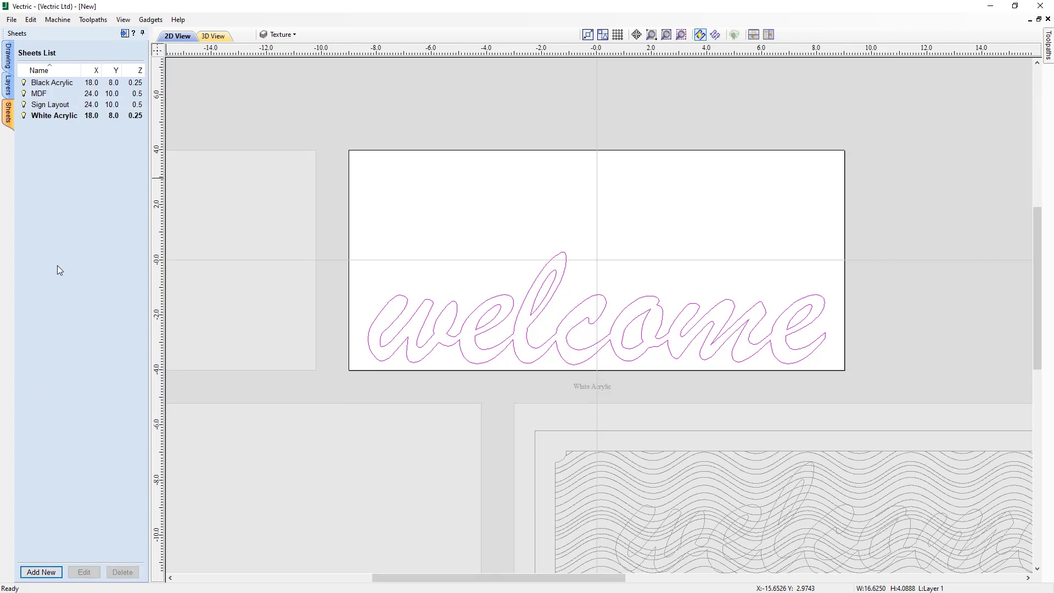
Set the MDF sheet's width to 30 inches and its thickness to 0.375 inches.
left_click(49, 99)
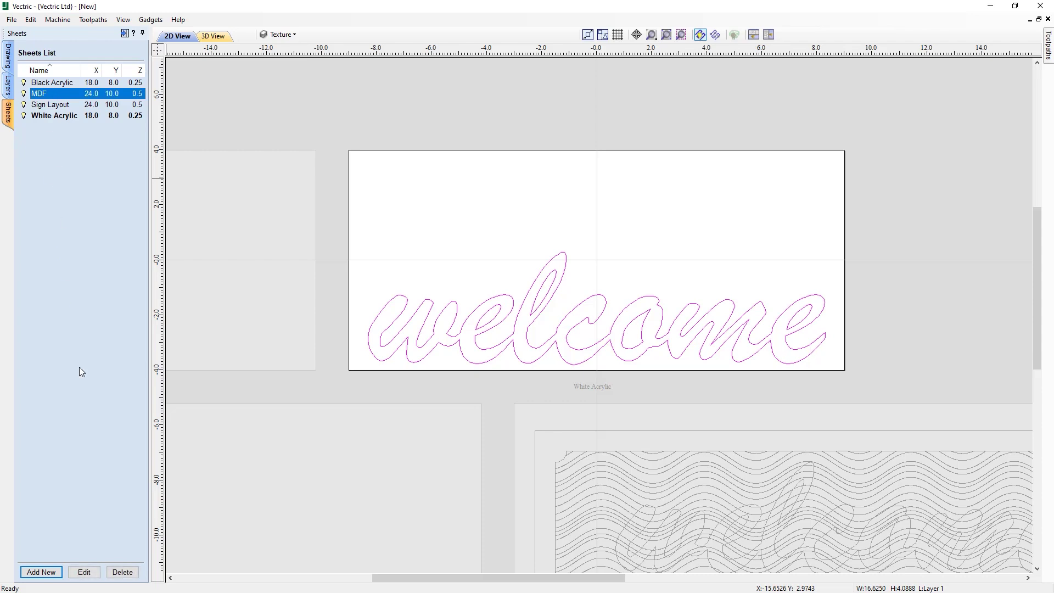
left_click(91, 572)
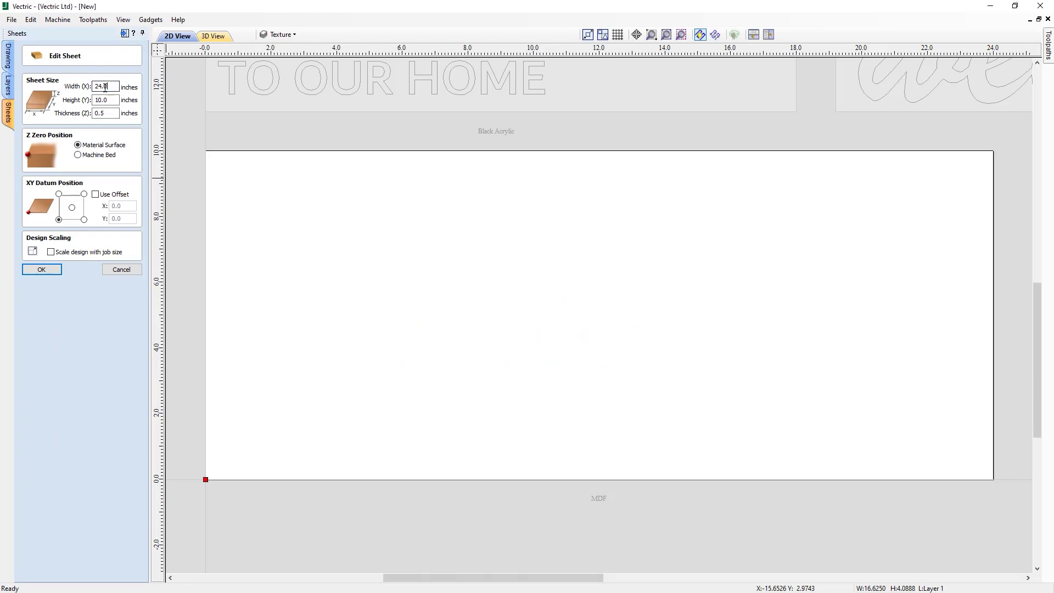
left_click_drag(110, 86, 86, 86)
type("30")
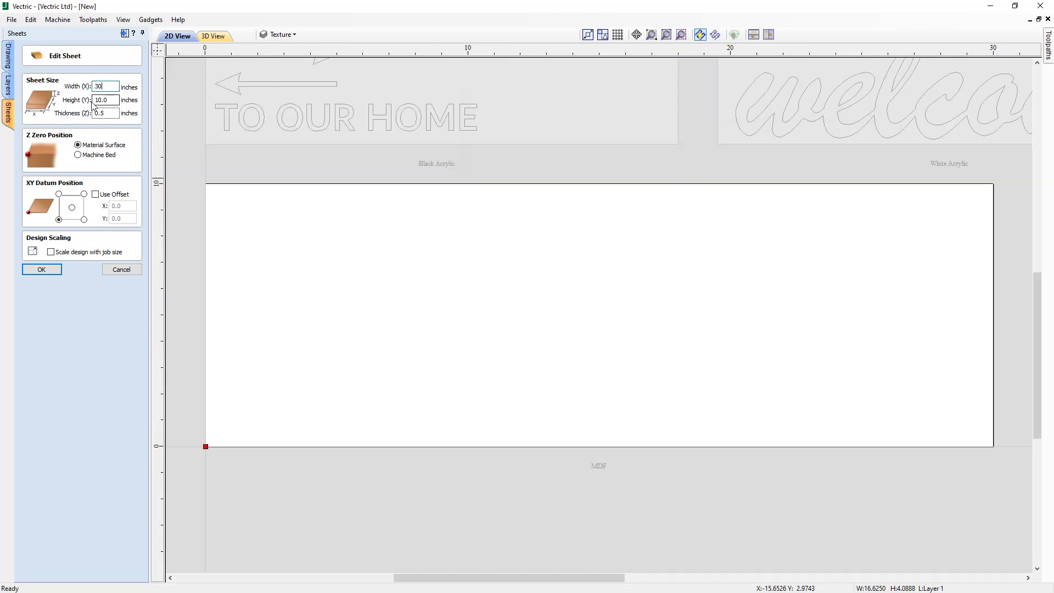
left_click_drag(111, 113, 84, 111)
left_click(44, 271)
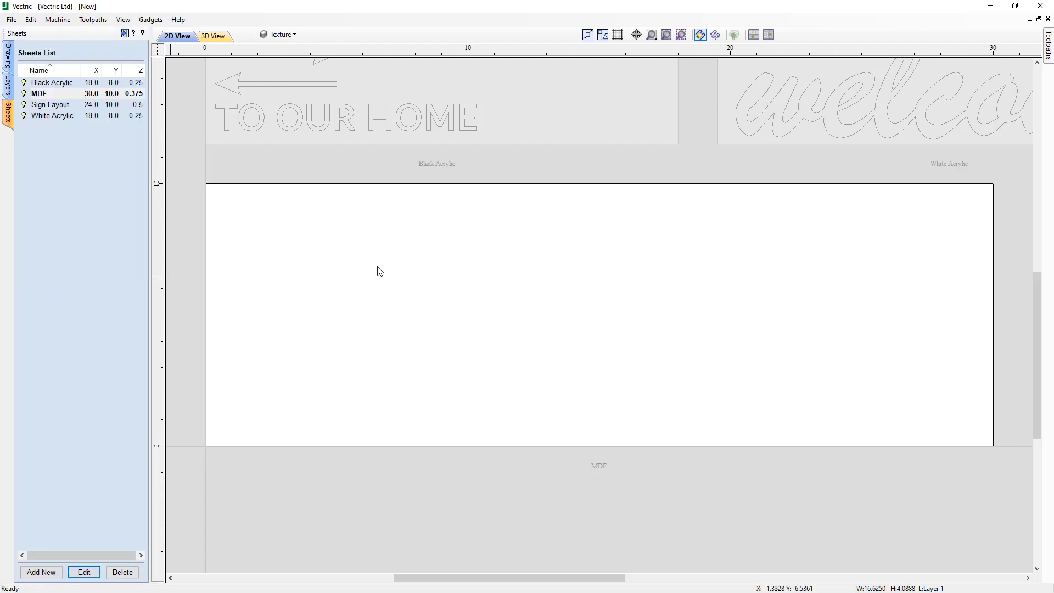
Copy the outer rectangle and the inner border with notched corners from the Sign Layout sheet to the MDF sheet.
left_click(49, 106)
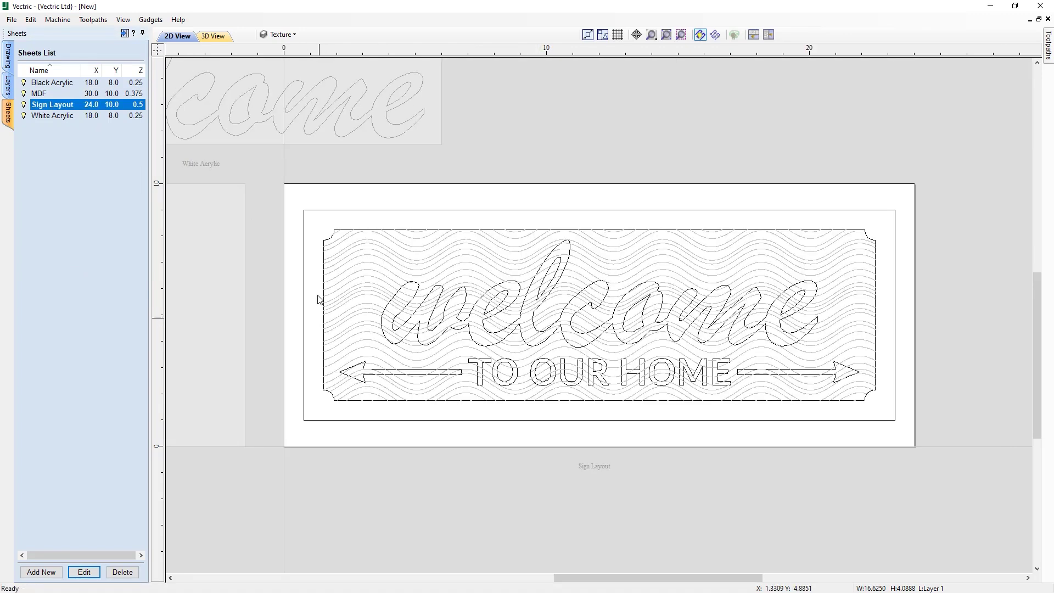
left_click(328, 213)
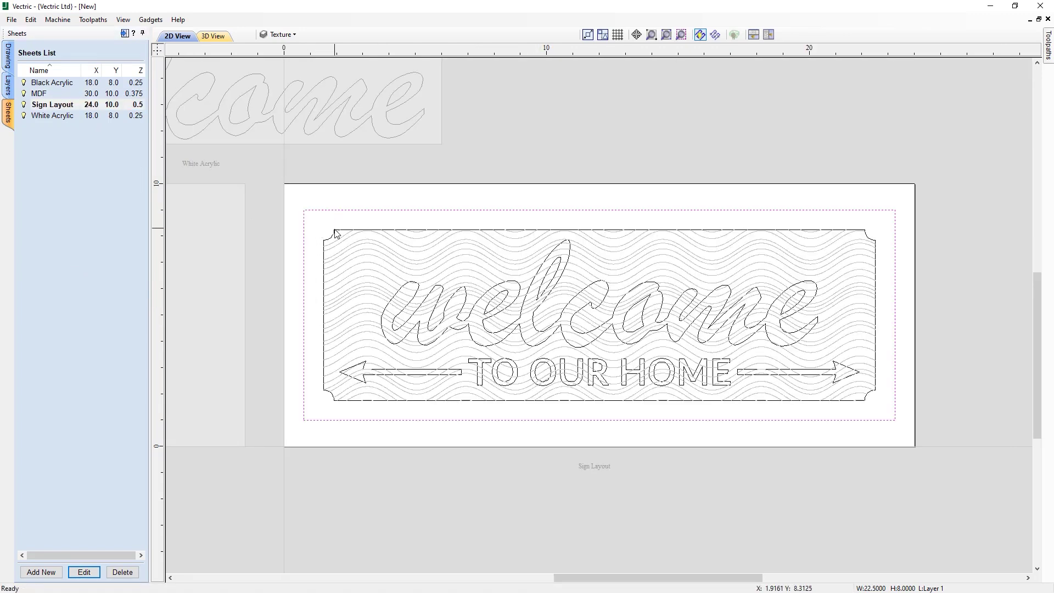
left_click(335, 232, "shift")
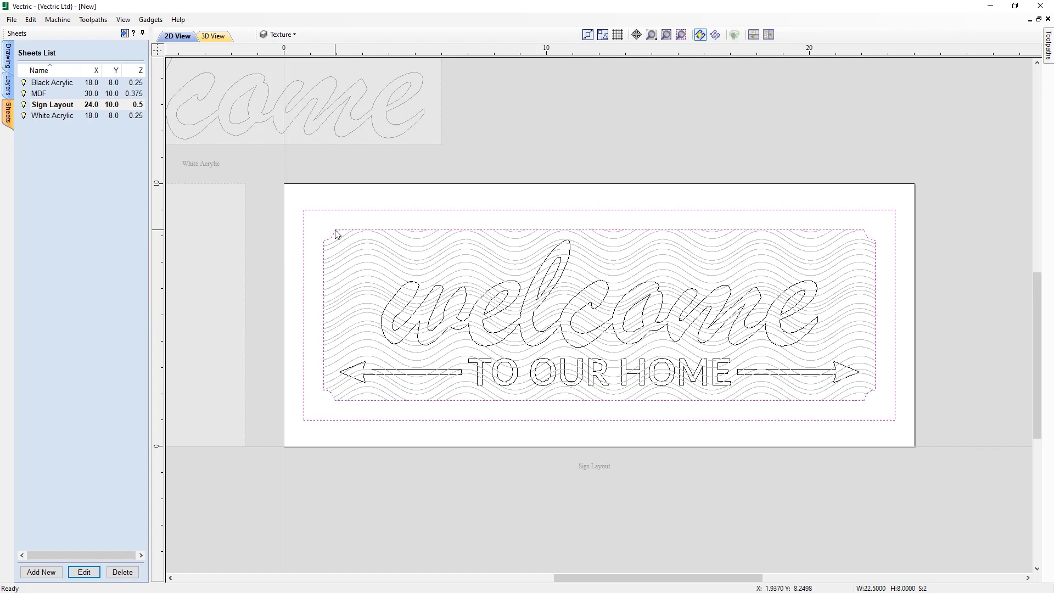
right_click(337, 234)
mouse_move(446, 518)
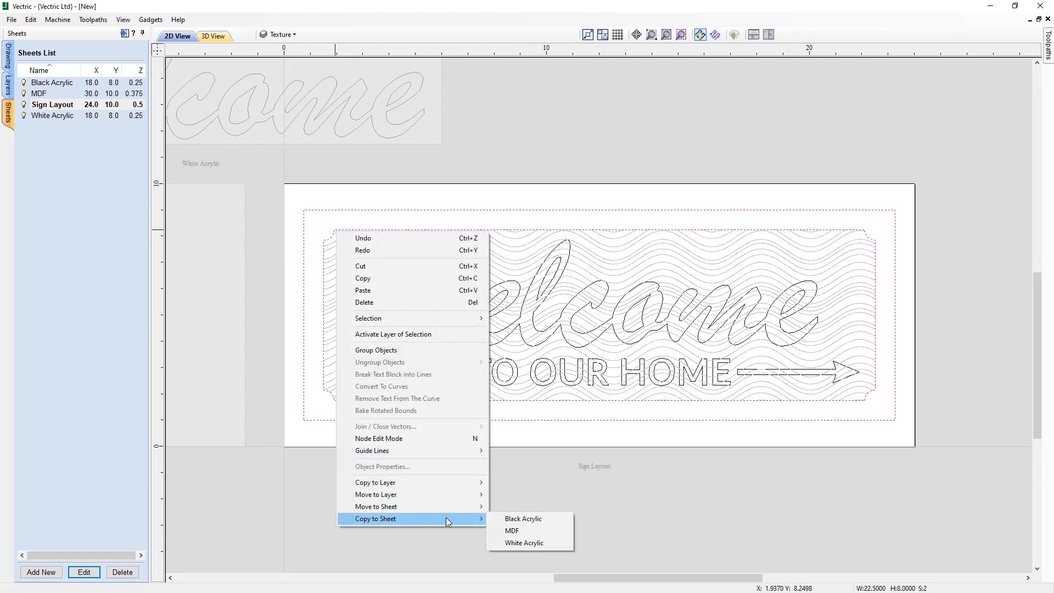
left_click(530, 530)
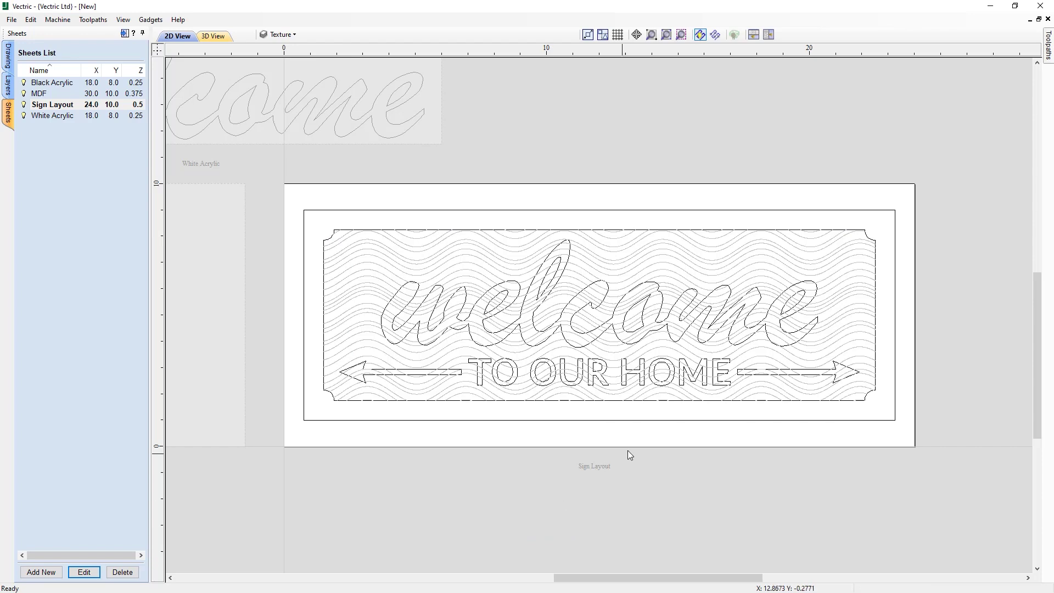
scroll(658, 423, "down", 4)
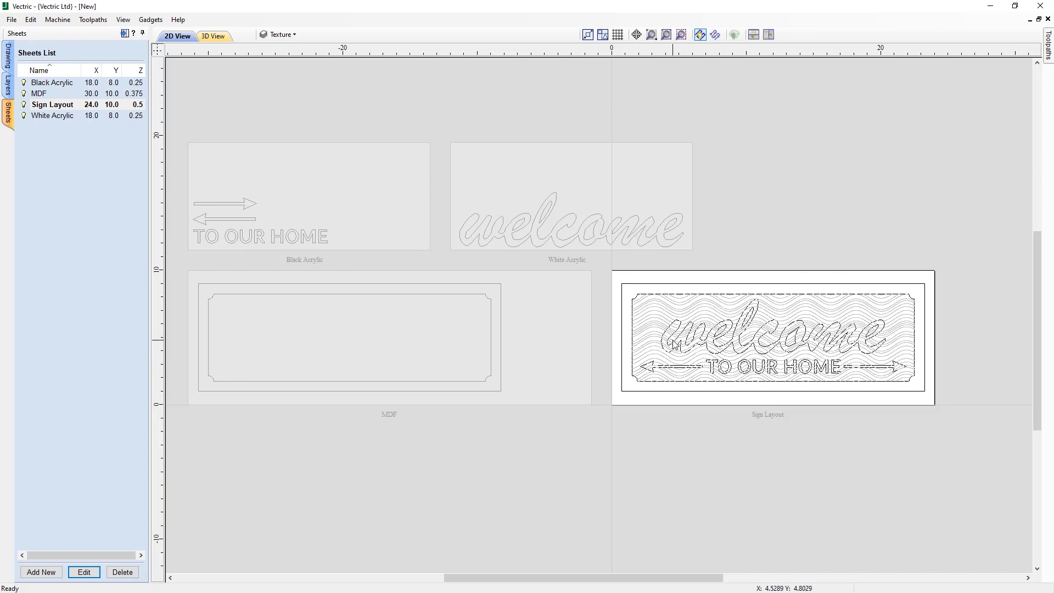
Add a new sheet named "Cherry".
left_click(41, 571)
key("BackSpace")
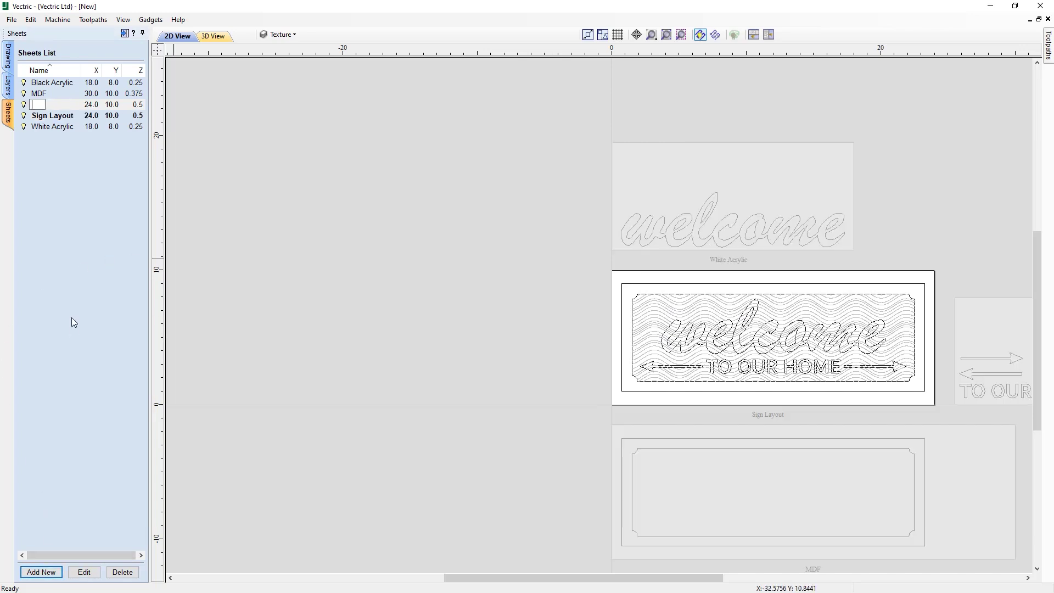
type("Cherry")
key("Return")
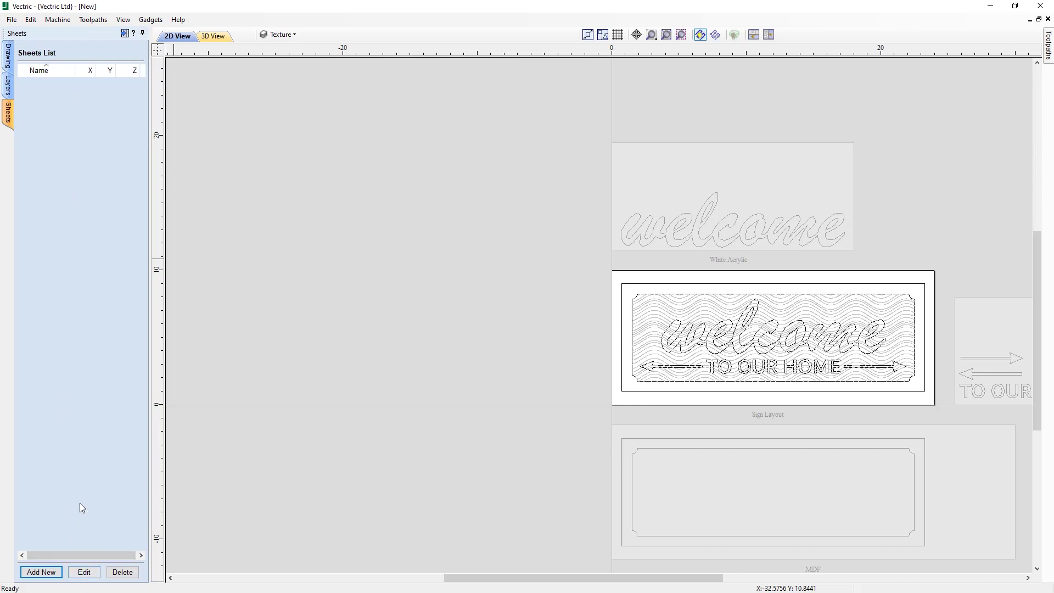
Set the Cherry sheet's size to 24 × 10 inches and its thickness to 0.5 inches.
left_click(53, 91)
left_click(83, 571)
double_click(102, 86)
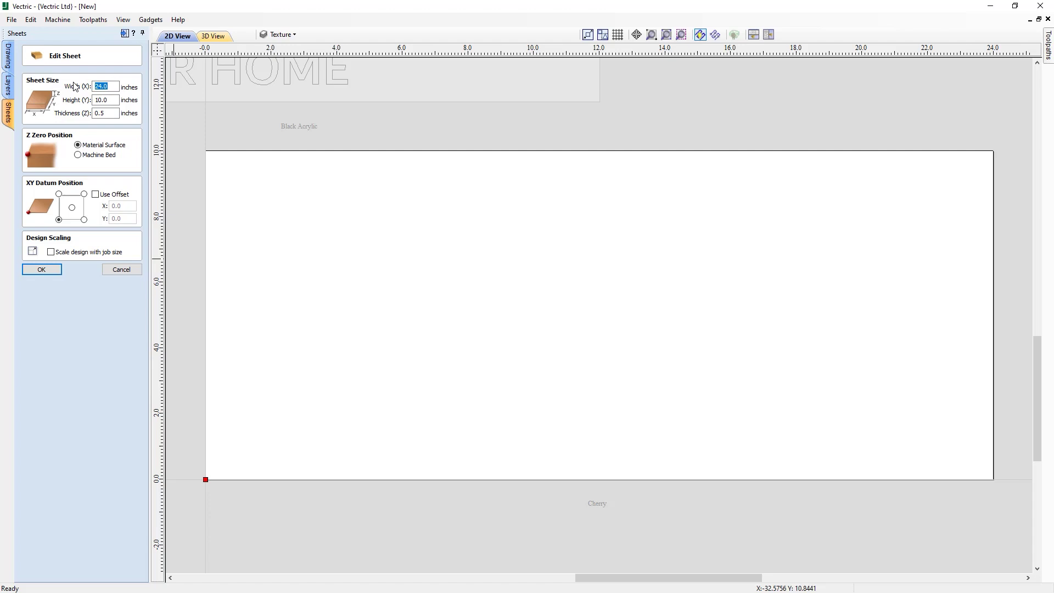
left_click(107, 112)
left_click(42, 270)
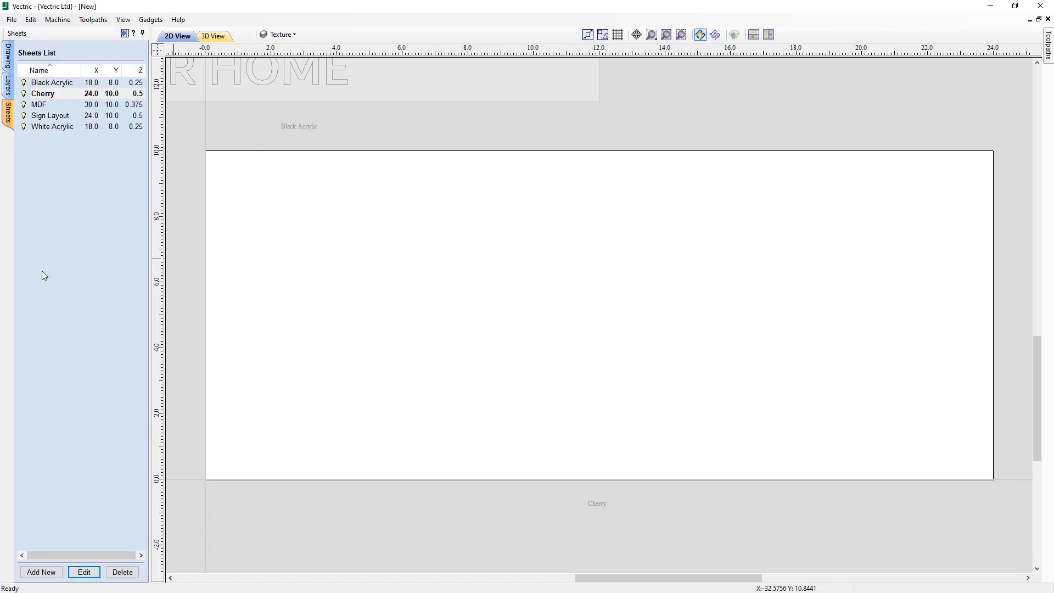
Make Sign Layout the active sheet.
scroll(565, 311, "down", 4)
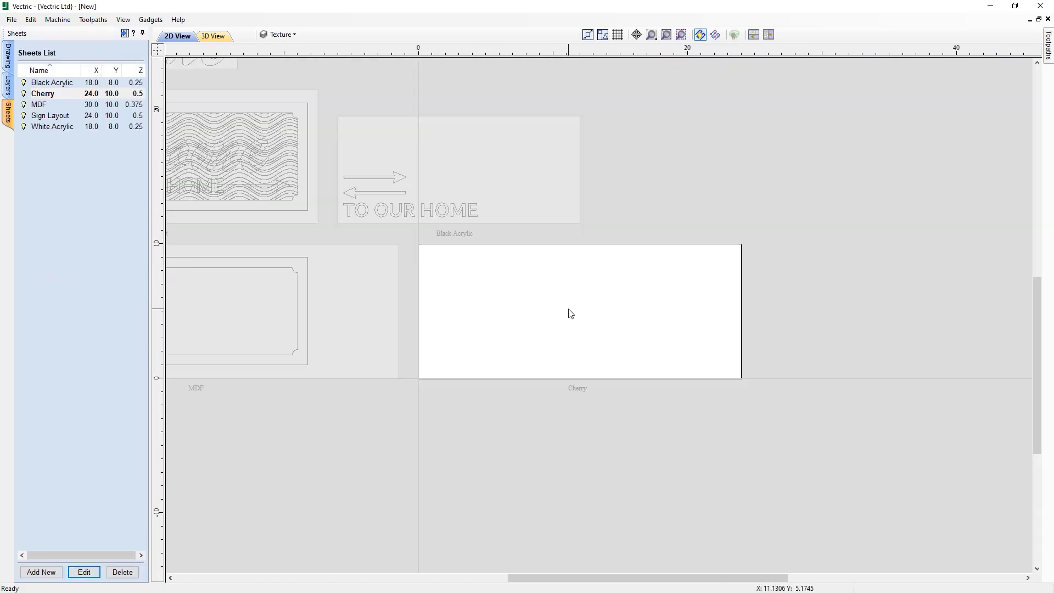
scroll(571, 313, "down", 2)
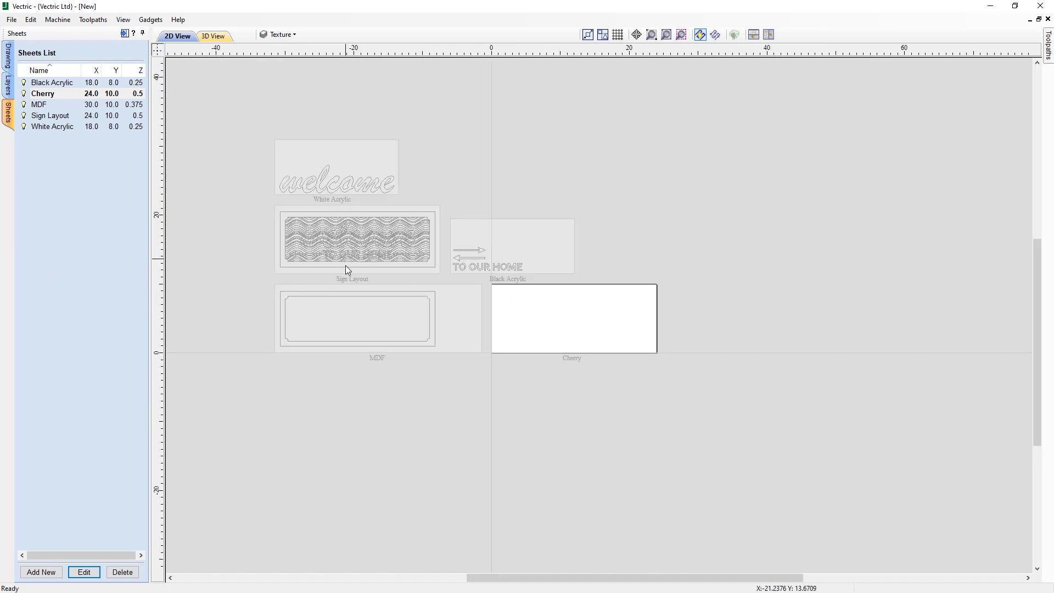
scroll(348, 266, "up", 2)
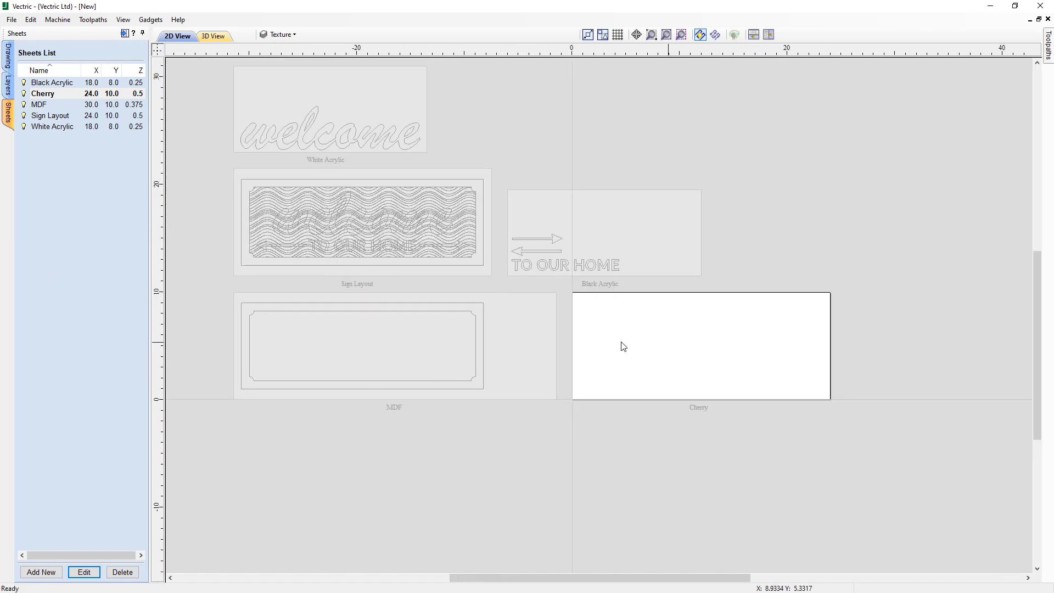
double_click(378, 269)
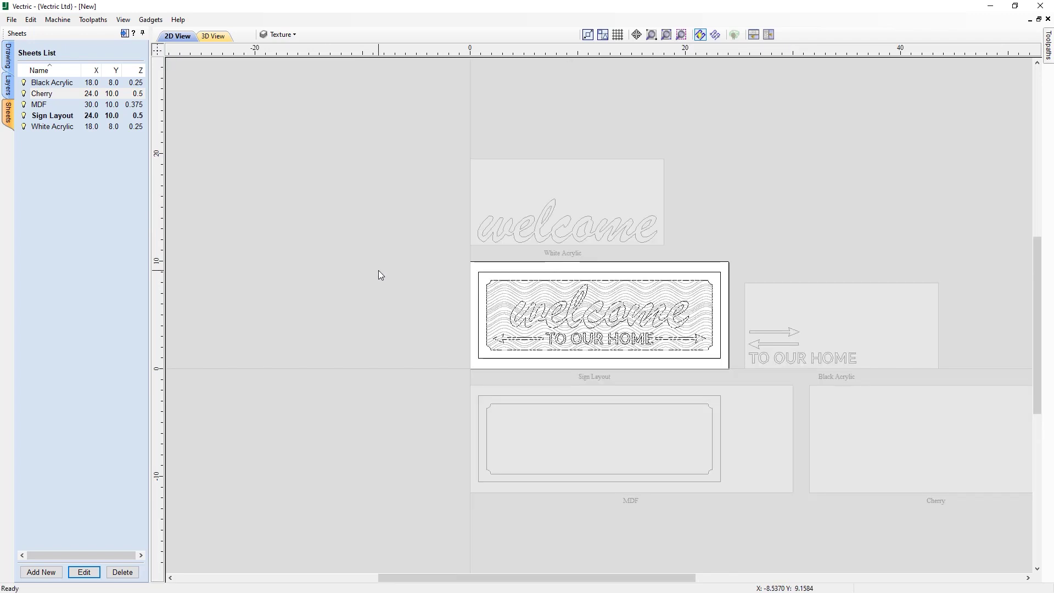
Copy the "TO OUR HOME" text, the "welcome" lettering, both arrows and the wave texture from the Sign Layout sheet to the Cherry sheet.
scroll(581, 381, "up", 2)
scroll(581, 363, "up", 1)
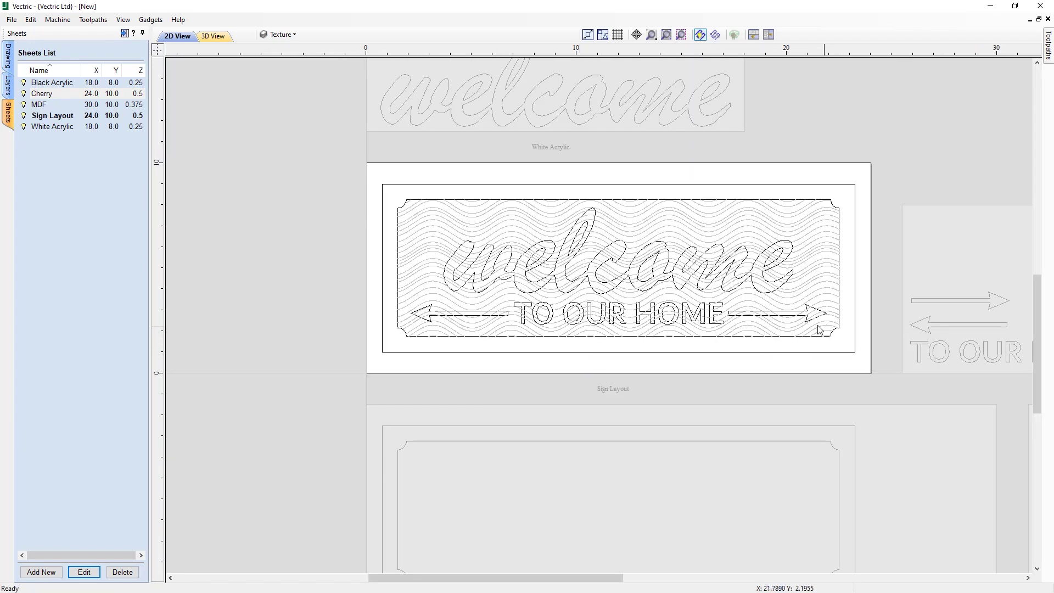
scroll(677, 317, "up", 2)
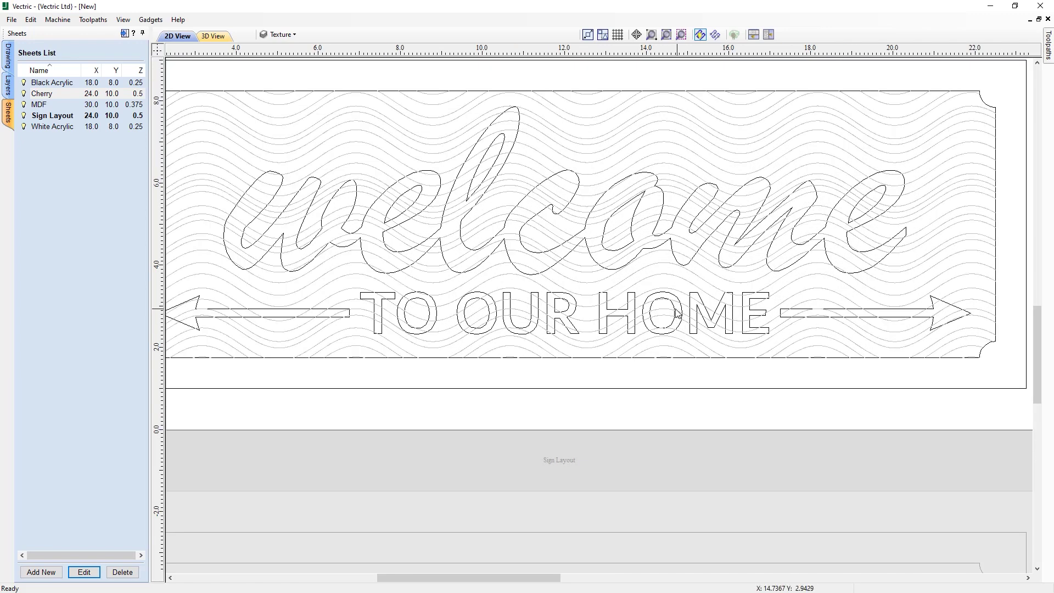
left_click(676, 318)
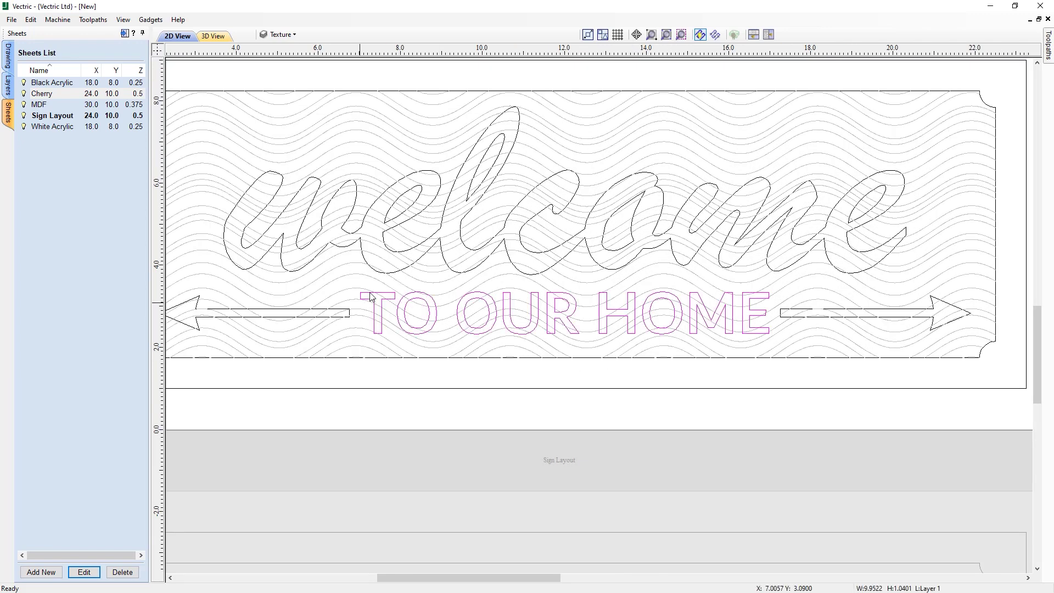
left_click(376, 272, "shift")
left_click(345, 310, "shift")
left_click(786, 313, "shift")
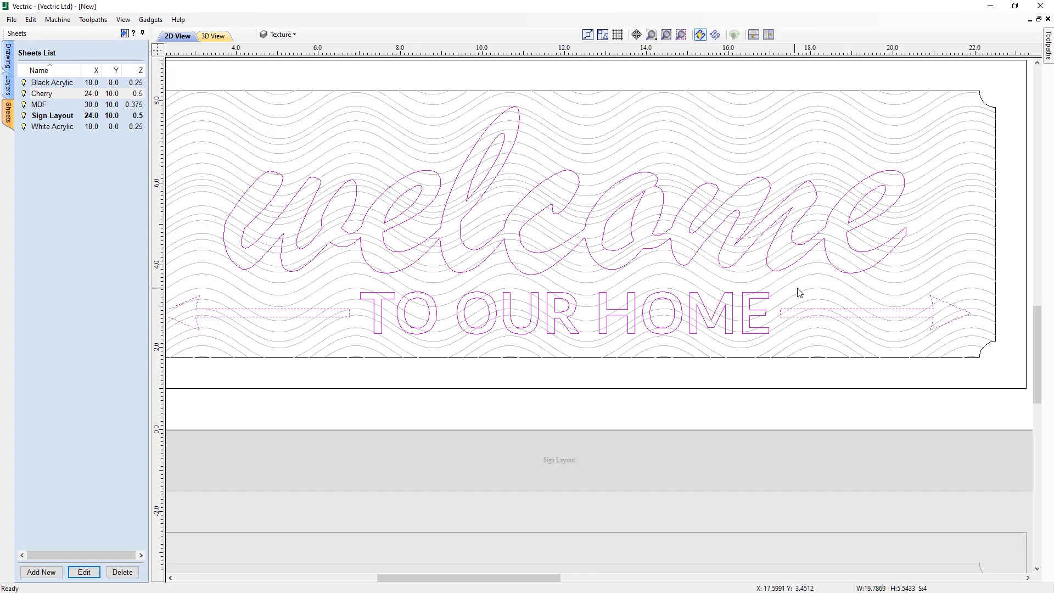
left_click(804, 296, "shift")
scroll(354, 292, "down", 5)
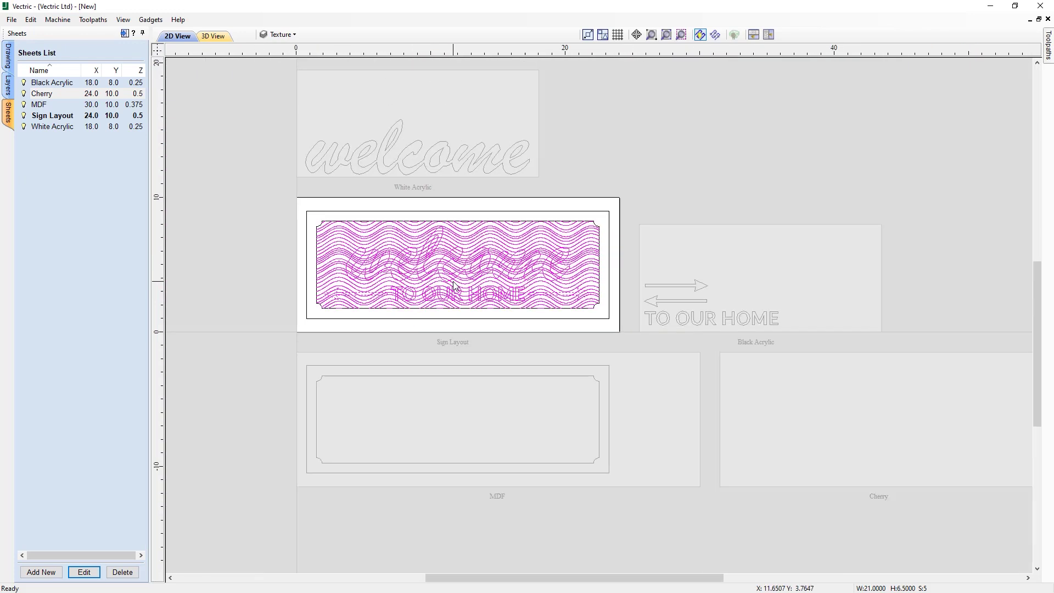
right_click(504, 255)
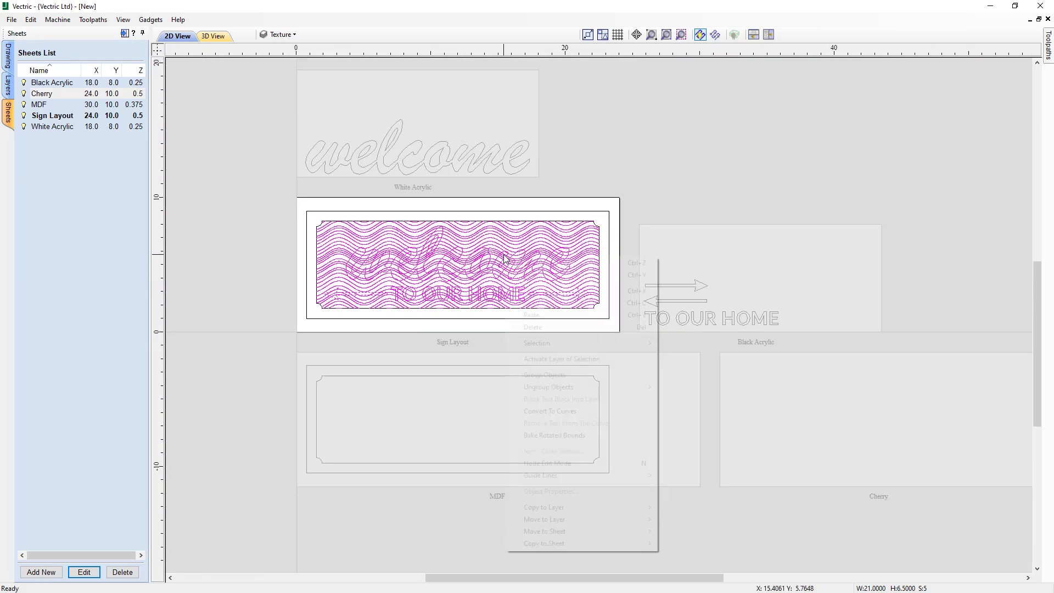
mouse_move(564, 544)
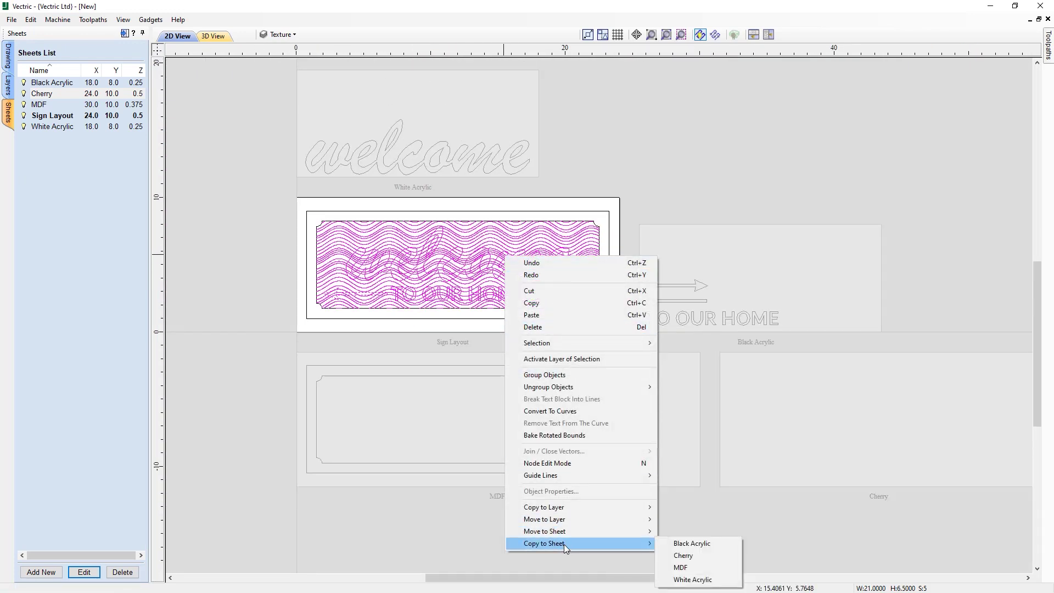
left_click(702, 557)
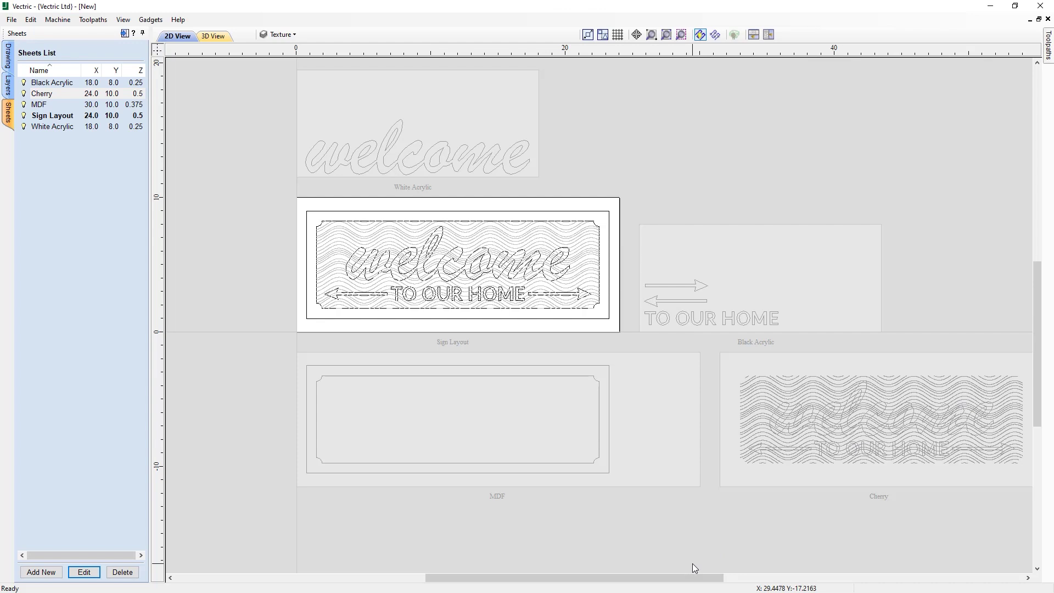
scroll(692, 563, "down", 1)
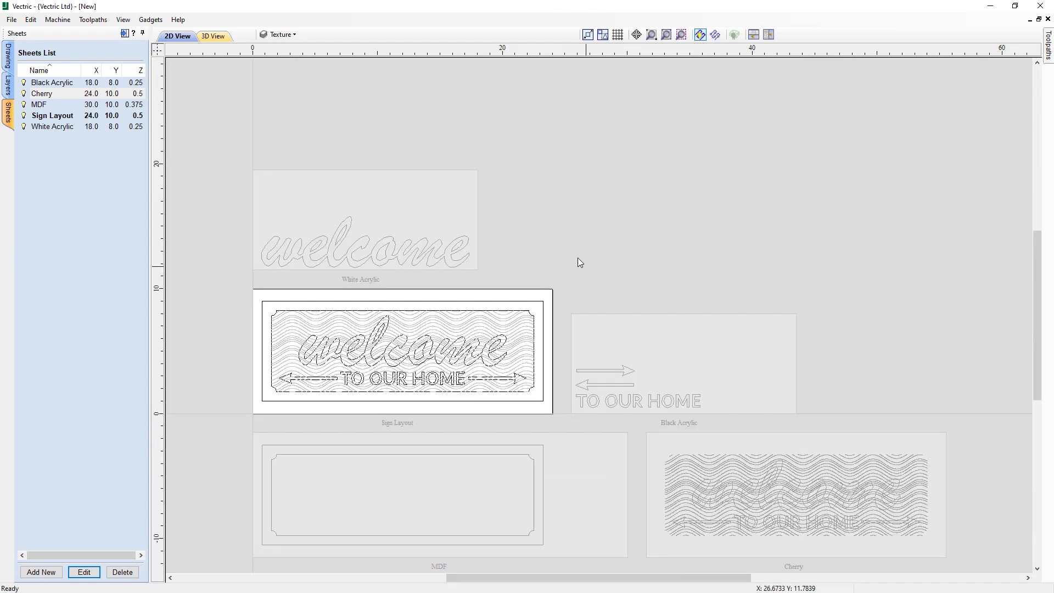
Review the Cherry sheet's size settings and compare them with the job setup options.
left_click(83, 572)
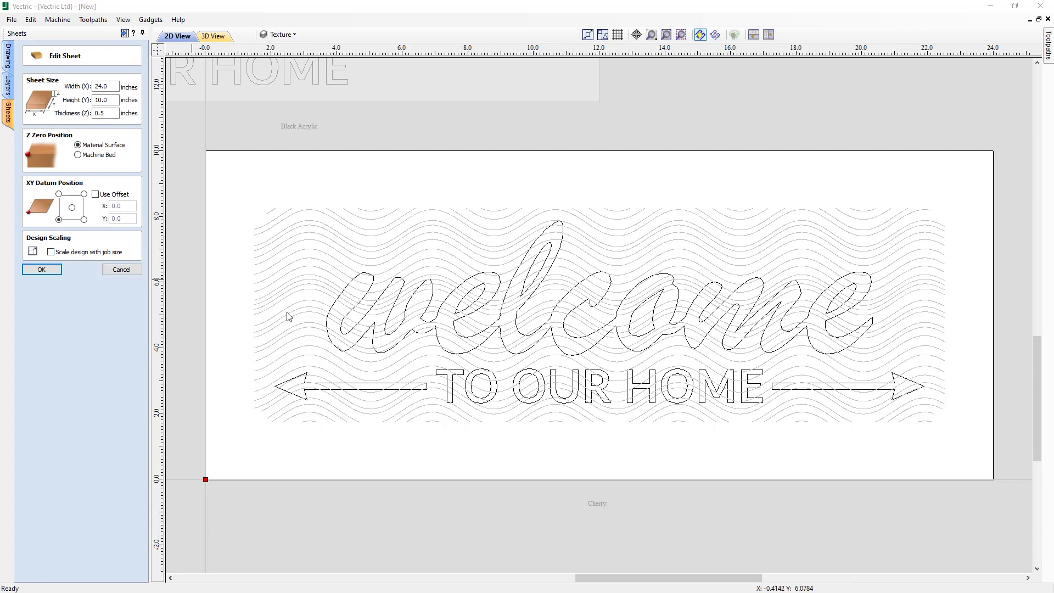
left_click(121, 270)
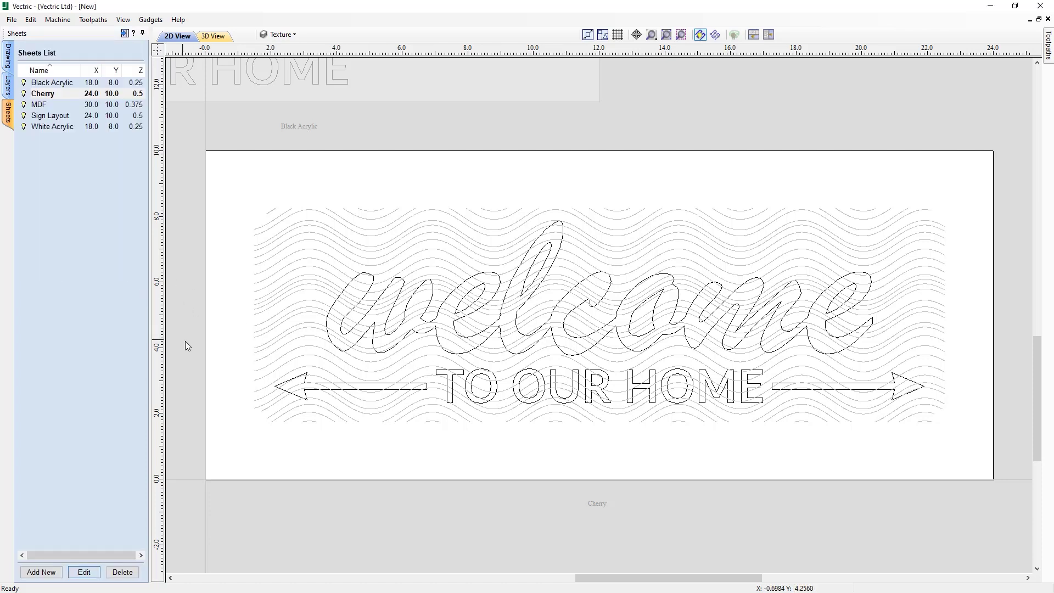
left_click(12, 61)
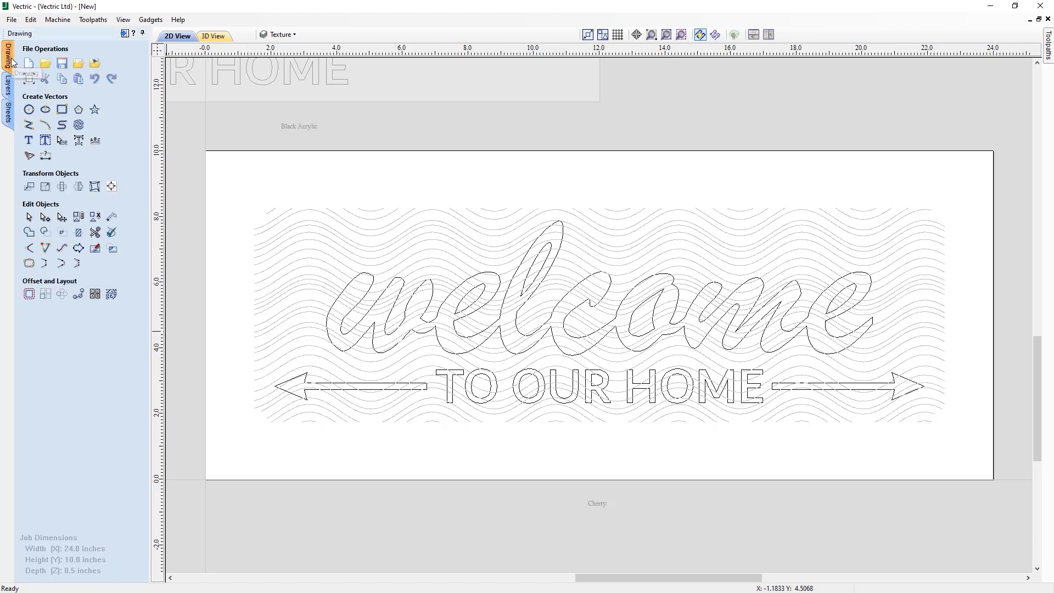
left_click(29, 80)
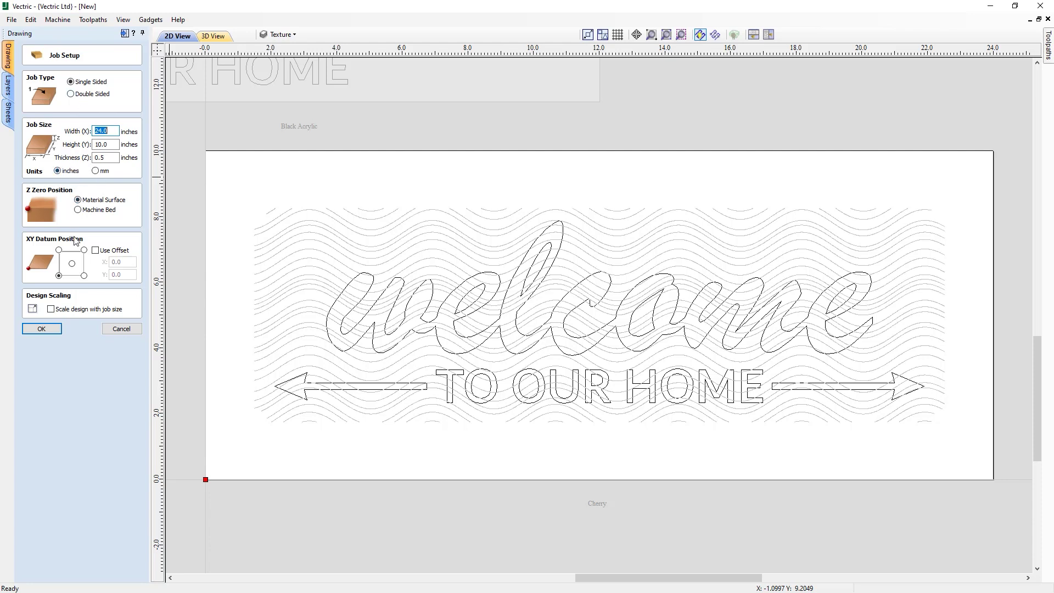
left_click(122, 329)
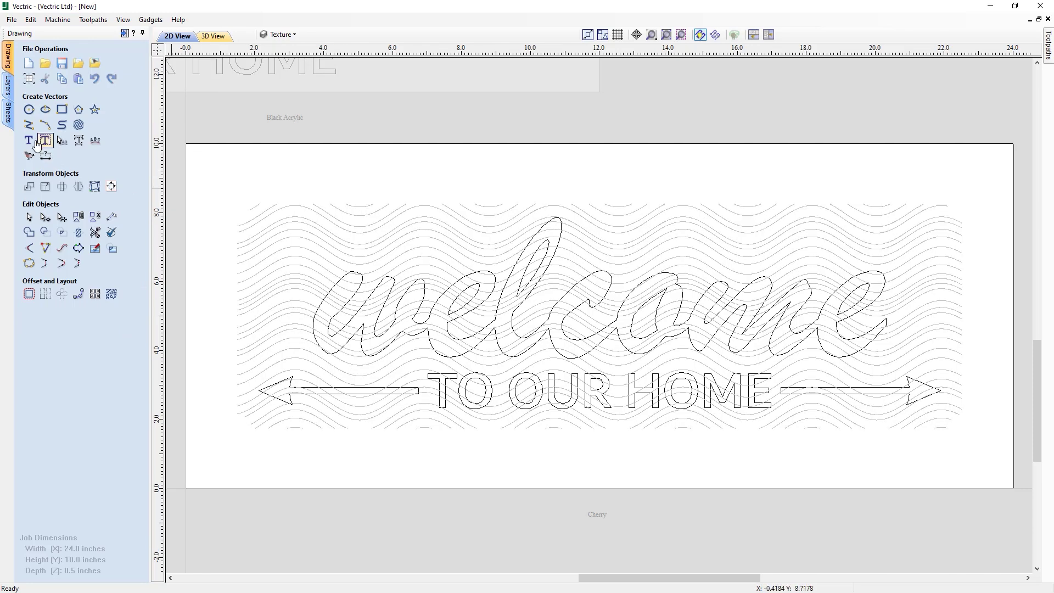
Set the thickness of the Black Acrylic and White Acrylic sheets together to 0.26 inches, with the XY datum at the lower-left corner.
left_click(7, 113)
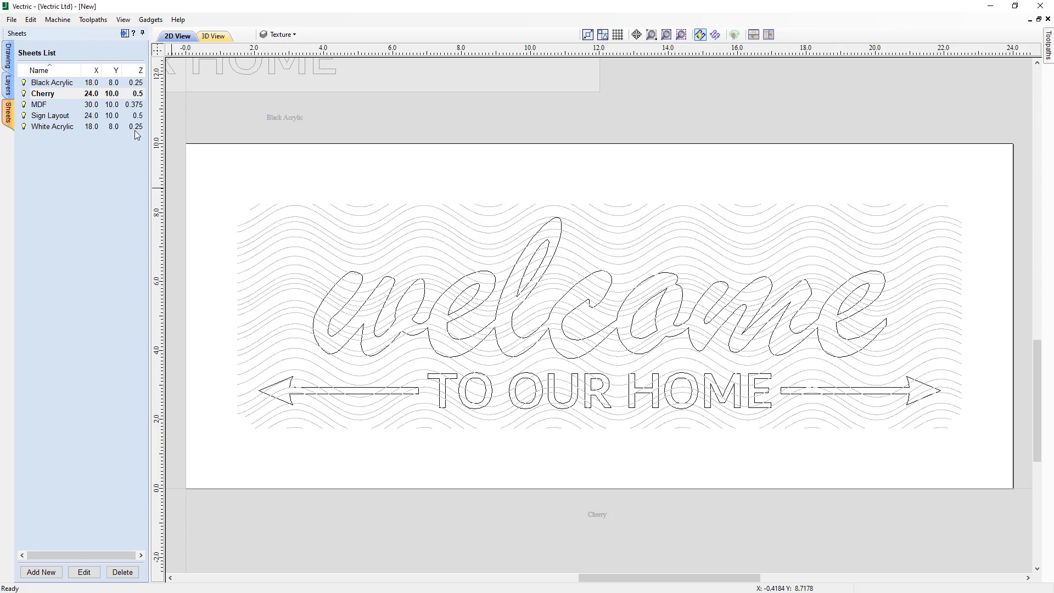
left_click(138, 83)
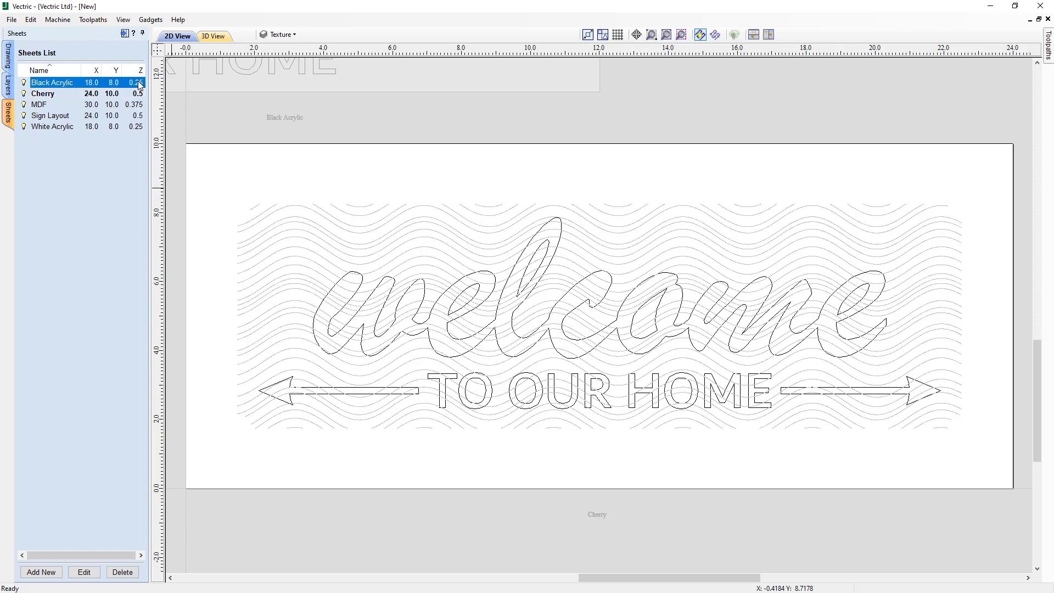
left_click(139, 128, "ctrl")
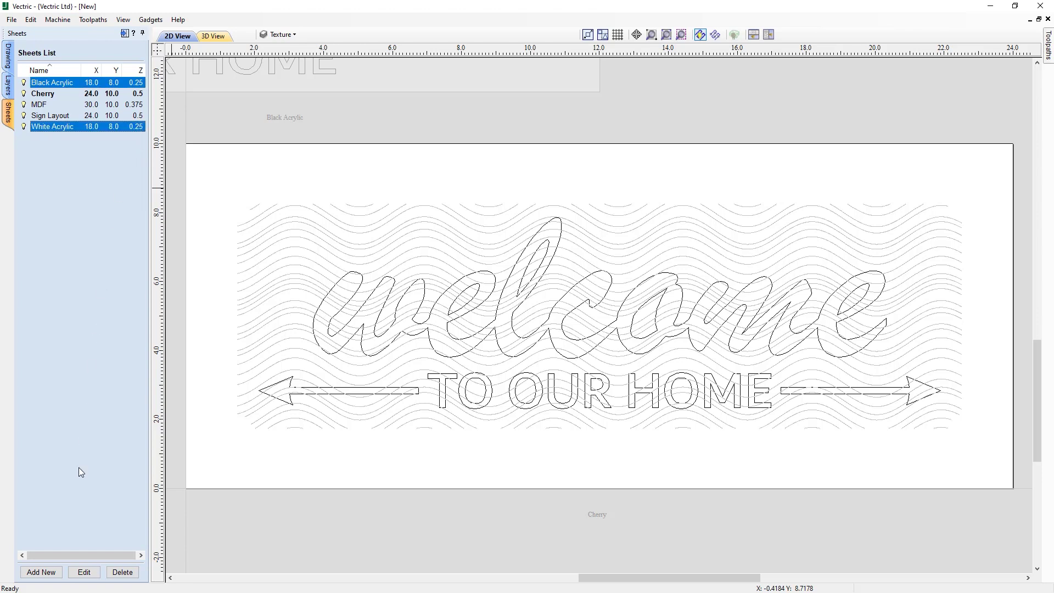
left_click(87, 572)
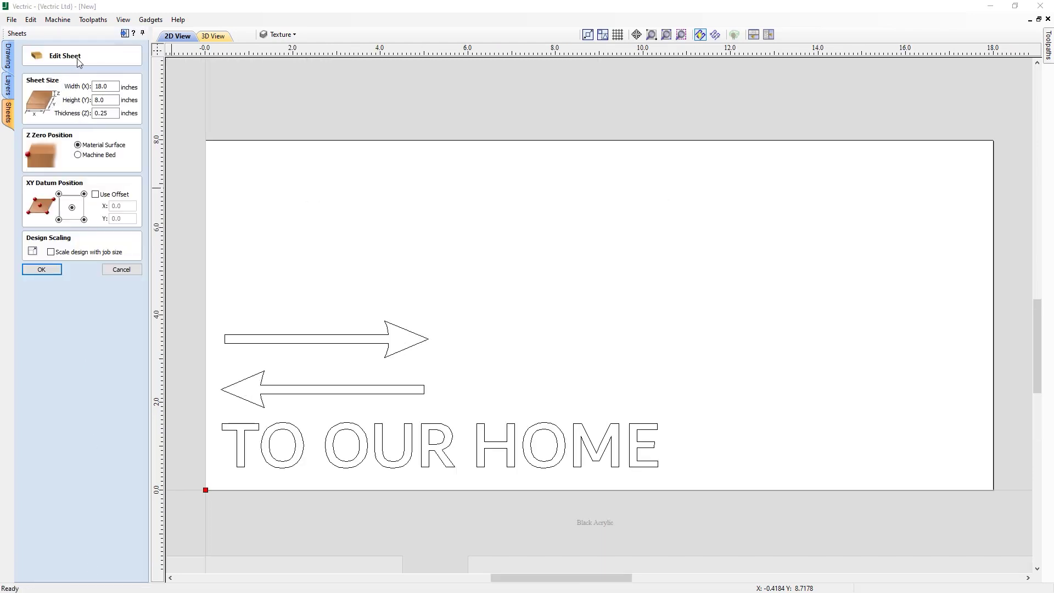
left_click(101, 113)
left_click_drag(103, 113, 108, 113)
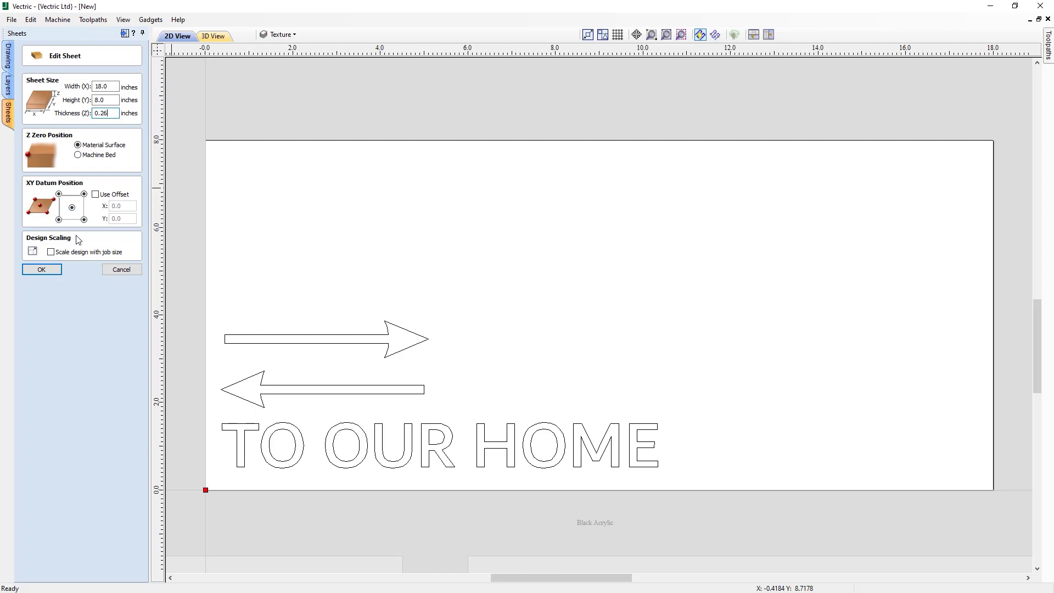
left_click(59, 221)
left_click(42, 269)
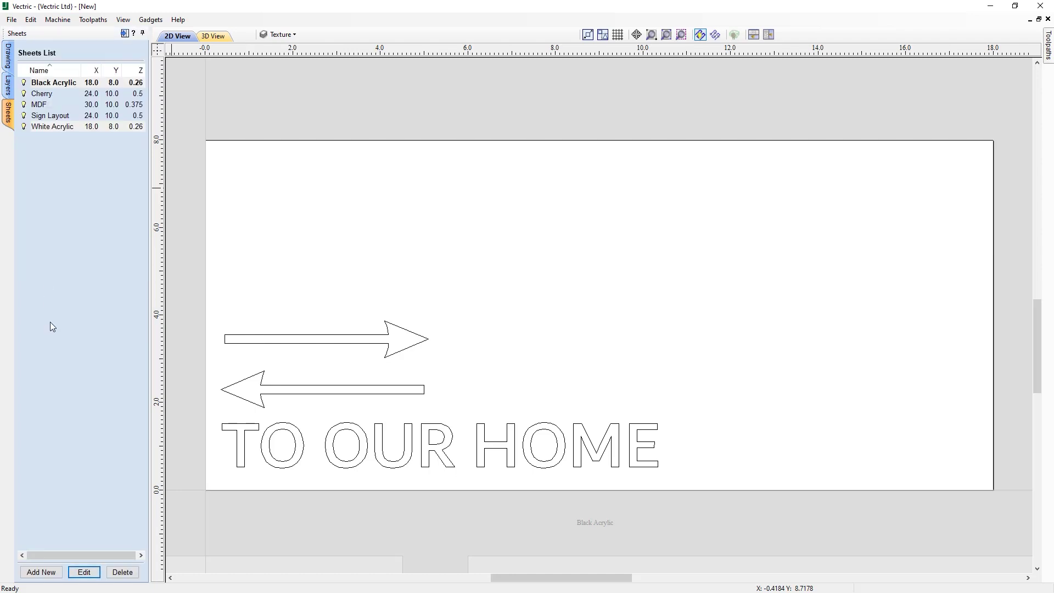
Check the size, thickness and datum settings of the Black Acrylic sheet and the White Acrylic sheet individually.
left_click(104, 156)
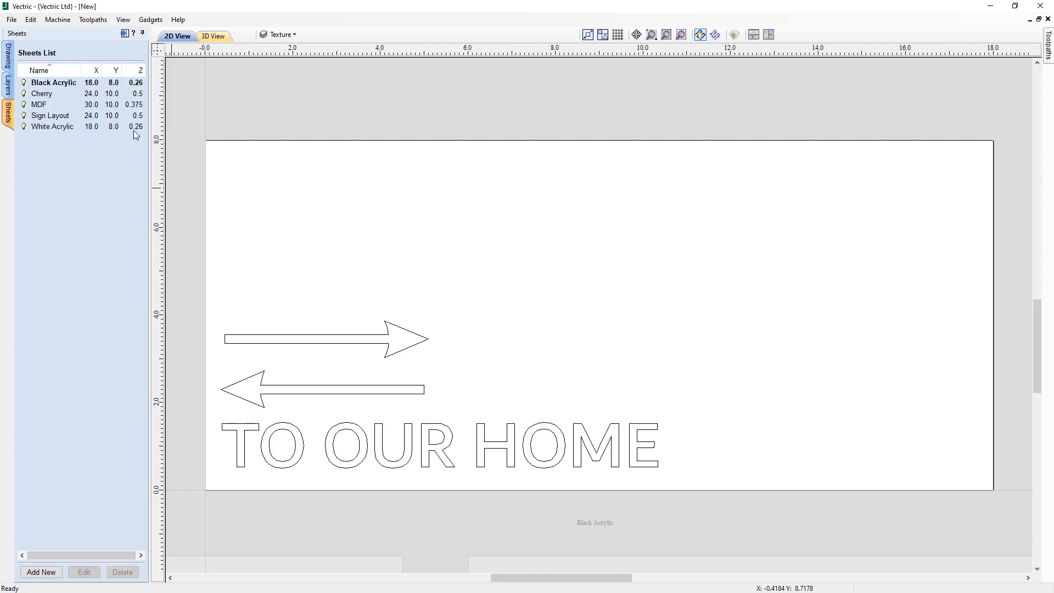
left_click(64, 83)
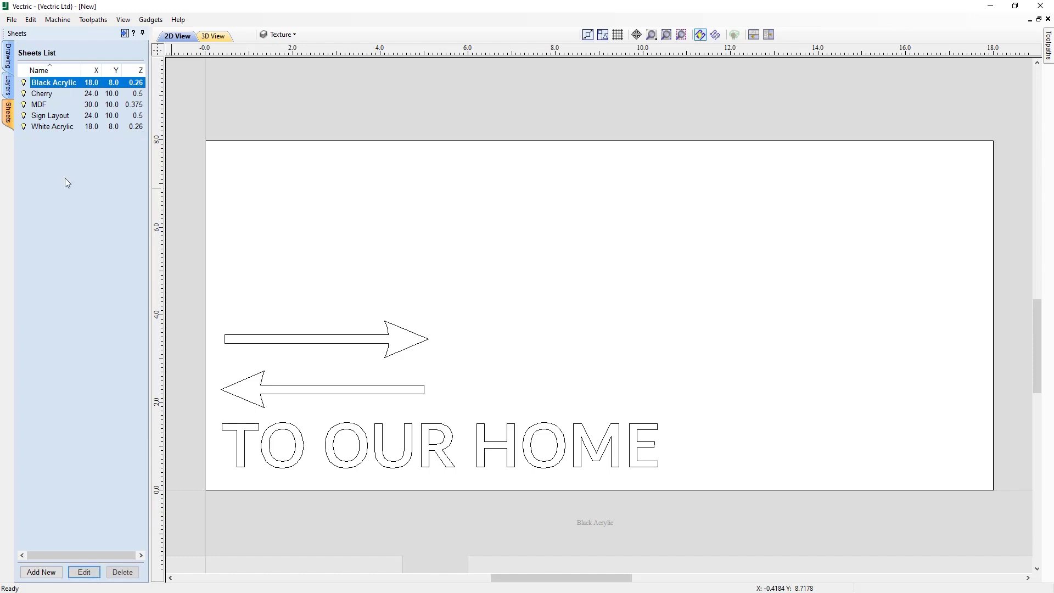
left_click(84, 572)
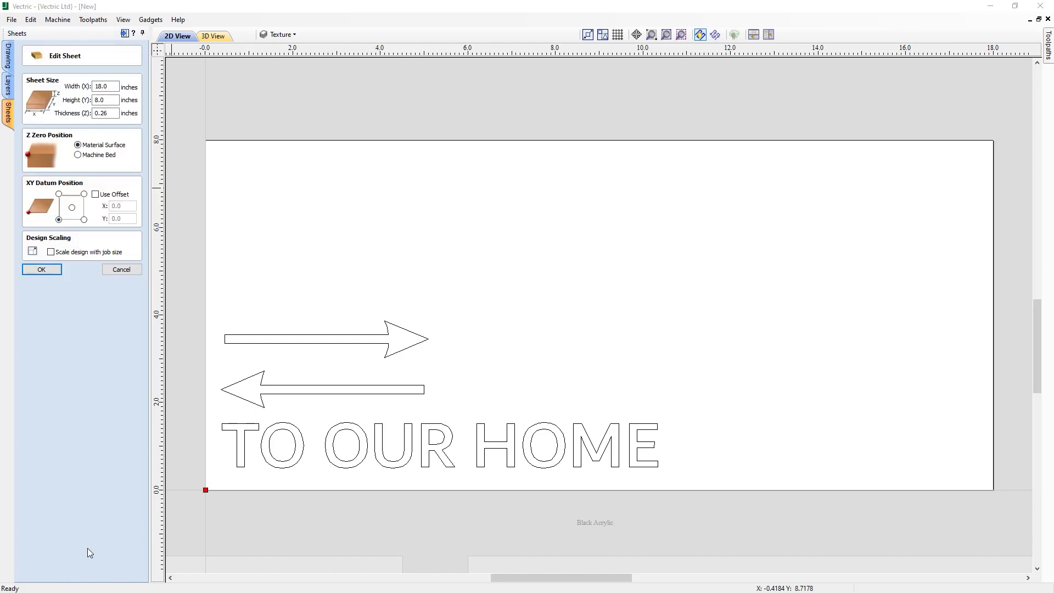
left_click(114, 272)
left_click(62, 127)
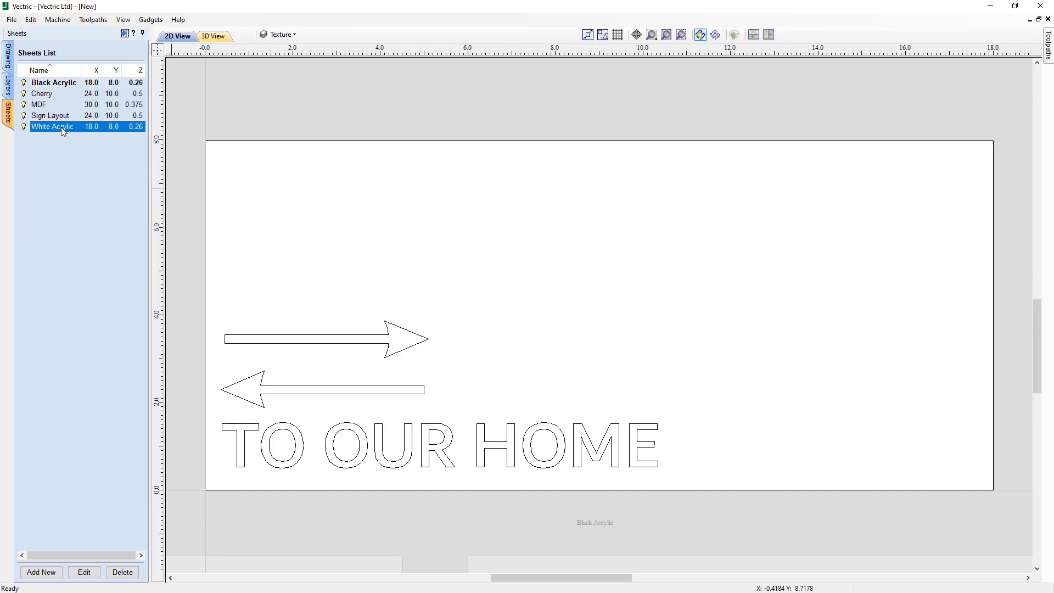
left_click(84, 571)
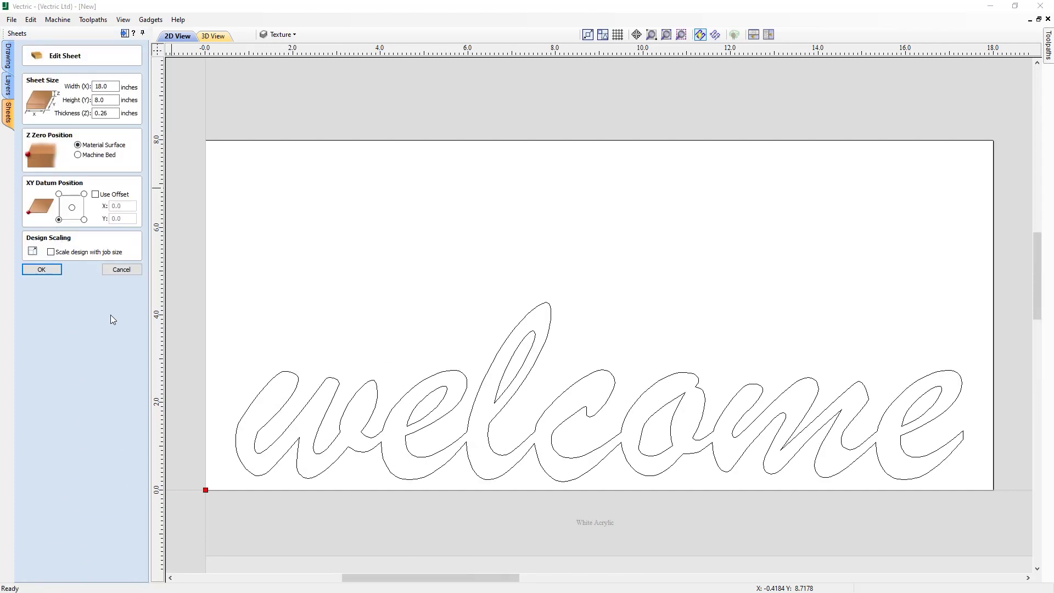
left_click(121, 271)
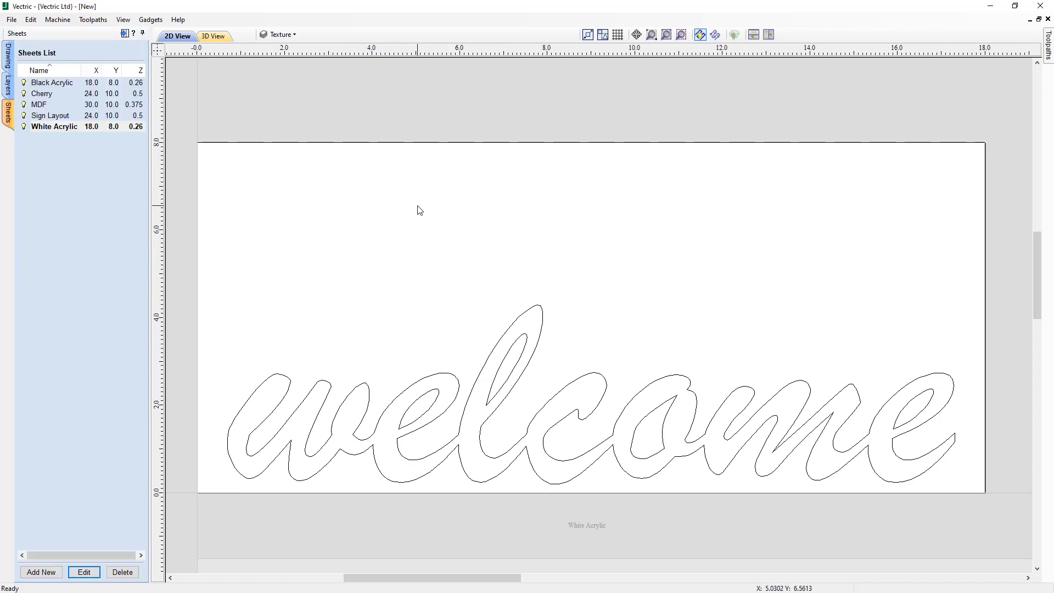
Make Cherry the active sheet.
scroll(417, 210, "down", 5)
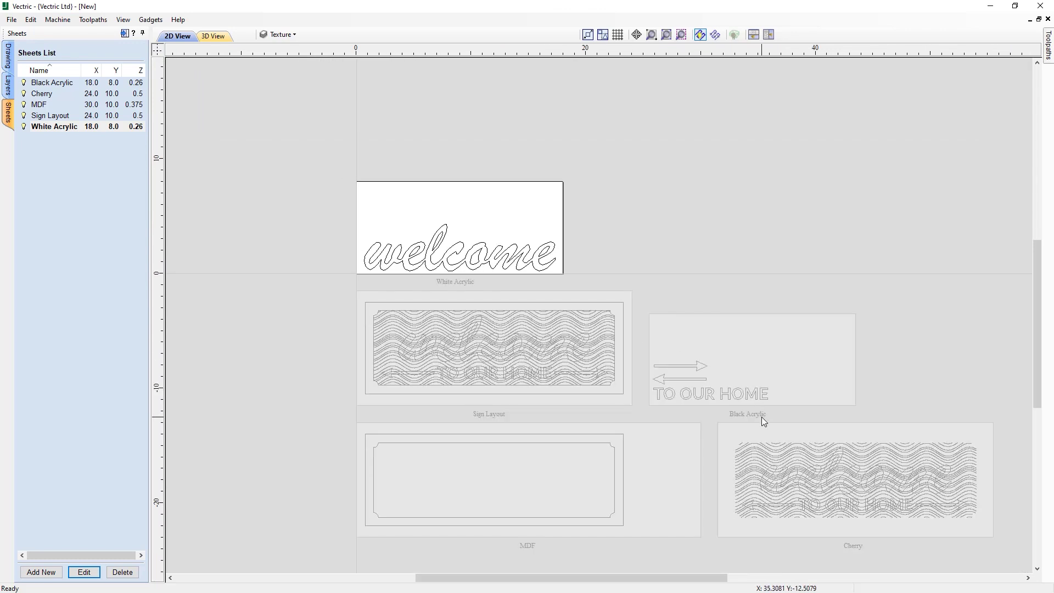
left_click(779, 525)
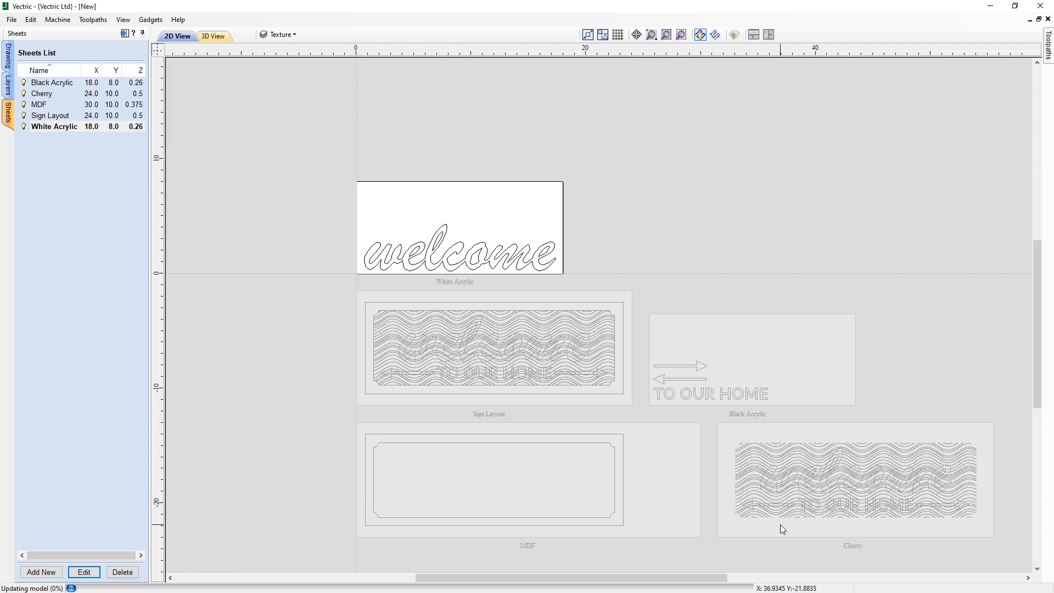
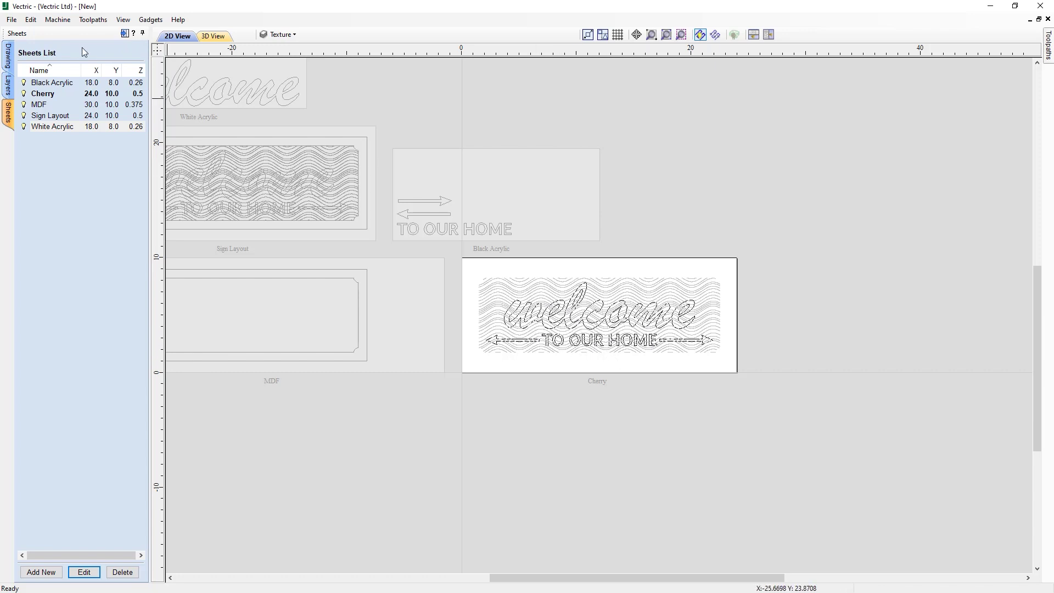
Bring up the toolpath tools and review the Cherry sheet's material setup, including thickness, datum, Z-zero and clearance gaps.
left_click(124, 33)
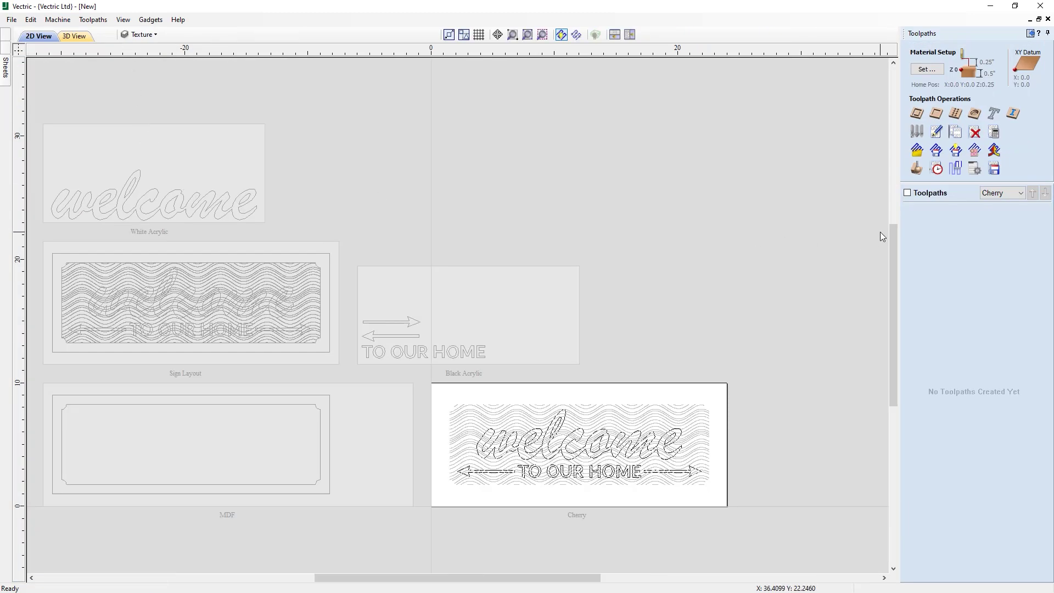
left_click(933, 72)
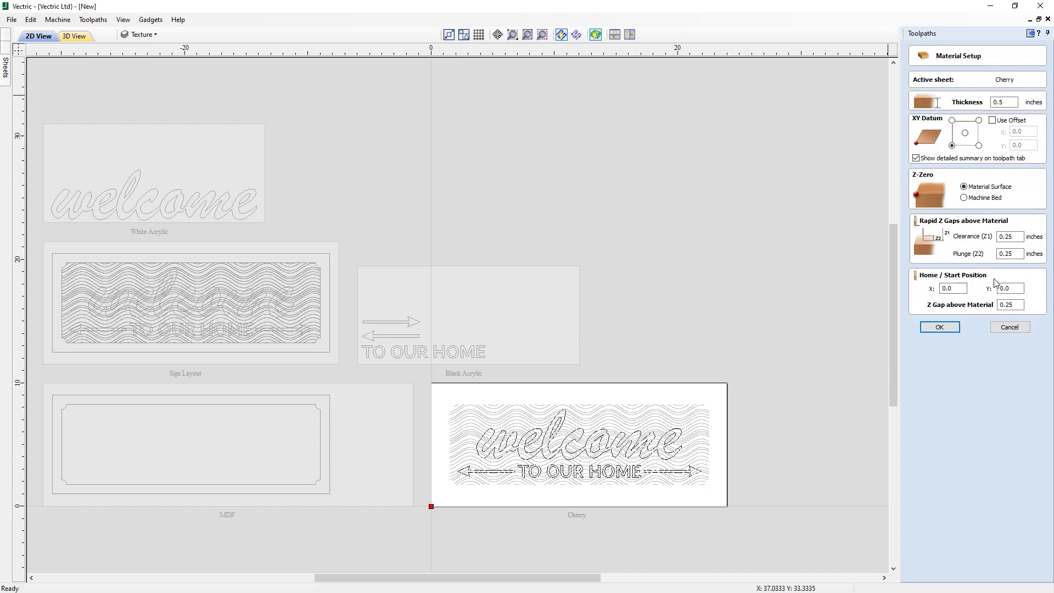
left_click(939, 328)
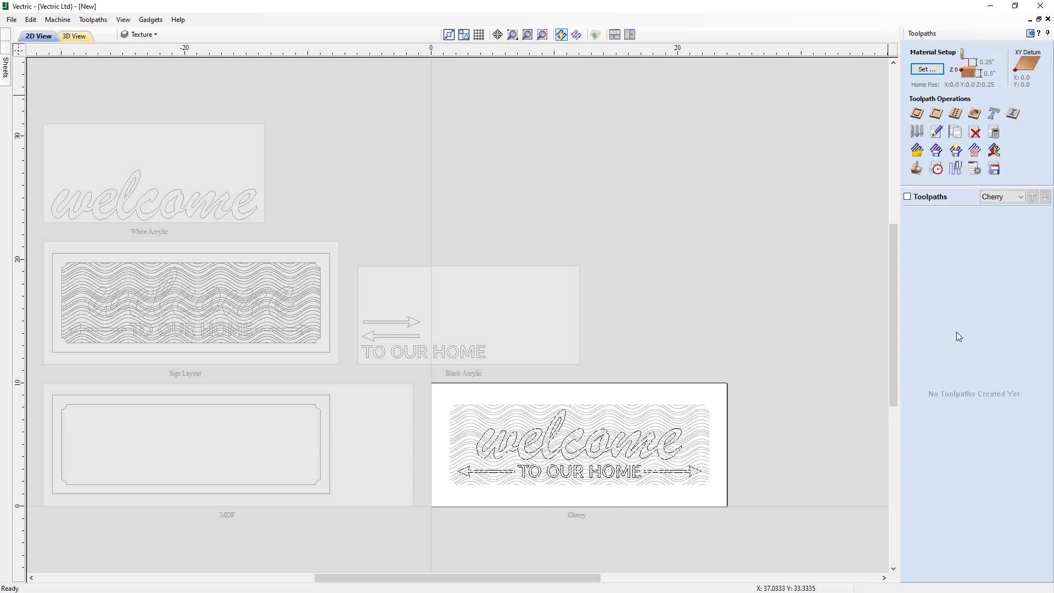
Start a 2D profile toolpath on the wavy texture vectors with a 0.1 inch cut depth and the Ball Nose (1/4") tool.
left_click(688, 409)
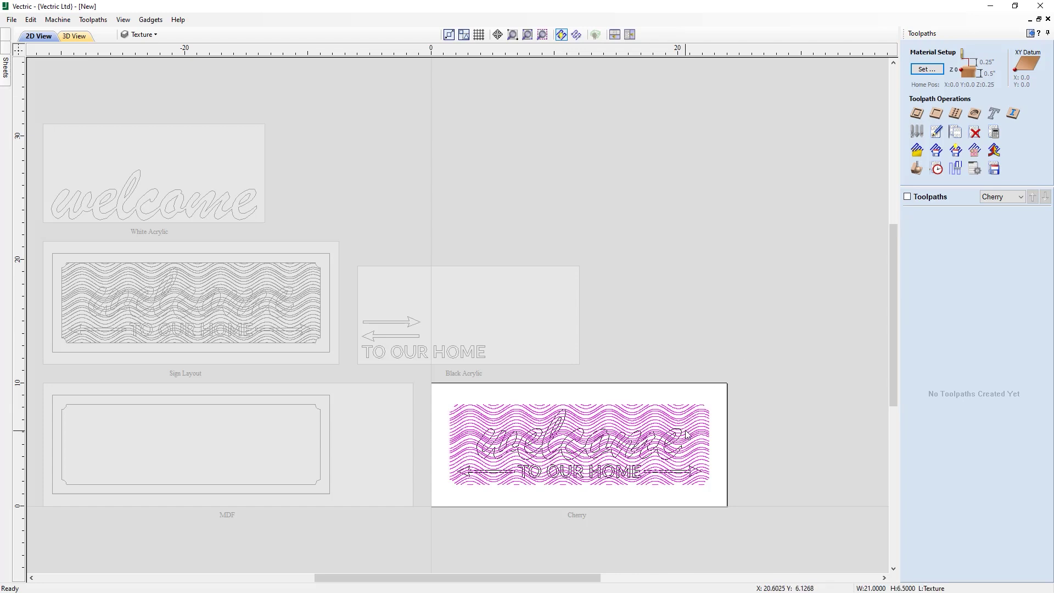
left_click(915, 114)
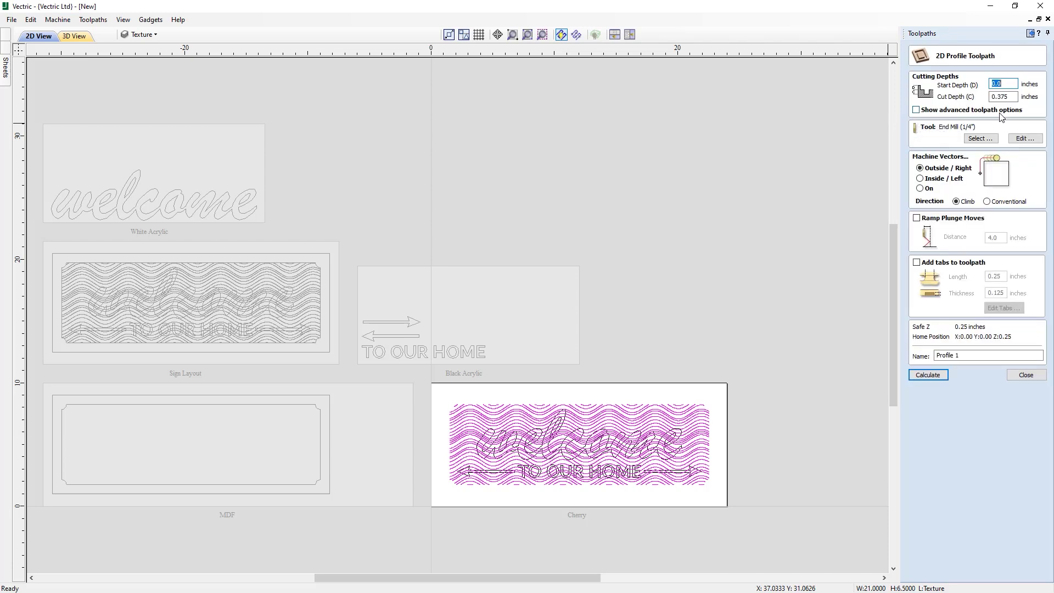
left_click_drag(997, 97, 1012, 97)
type("1")
left_click(980, 138)
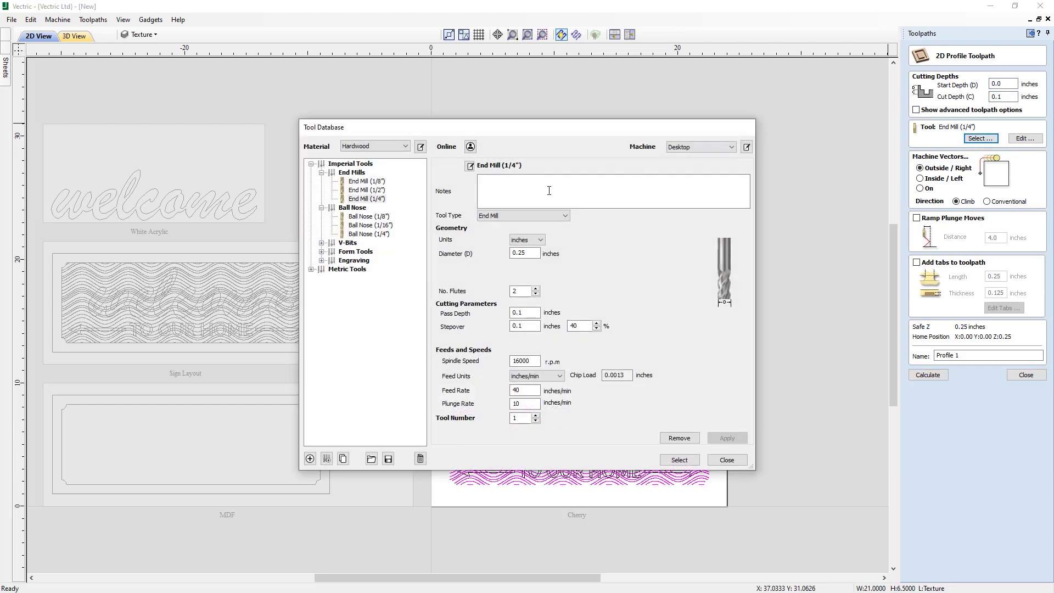
left_click(382, 234)
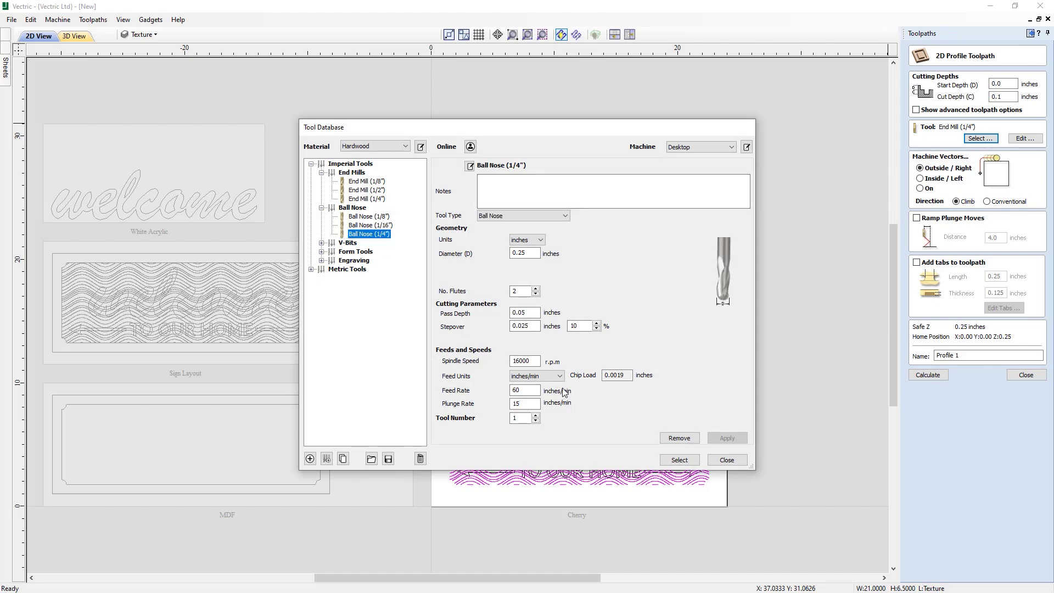
left_click(684, 460)
Set the profile to machine on the vectors, name it Profile Texture, and calculate it.
left_click(925, 189)
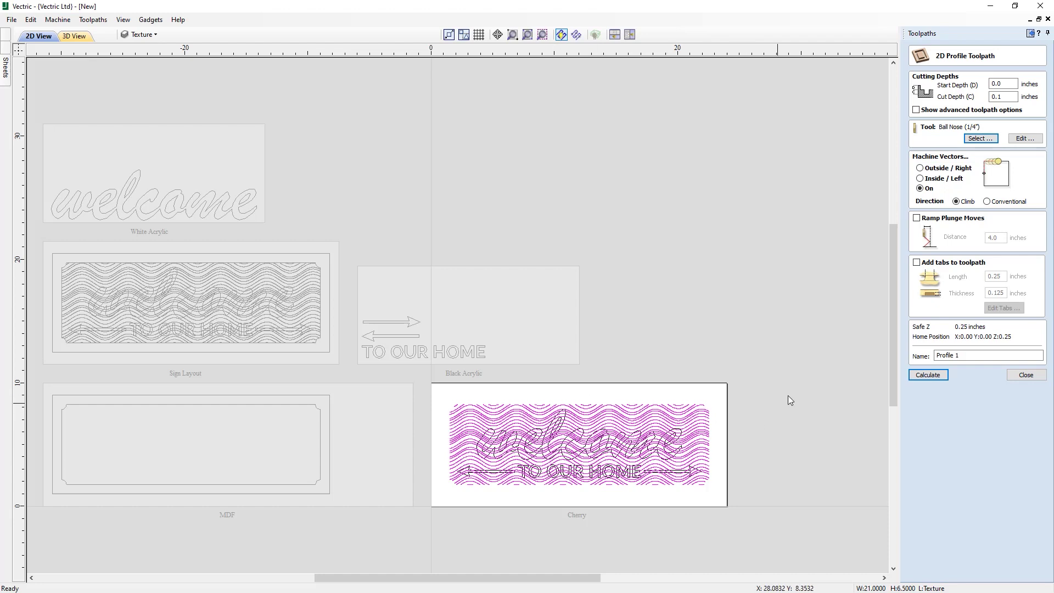
left_click(964, 357)
left_click(937, 374)
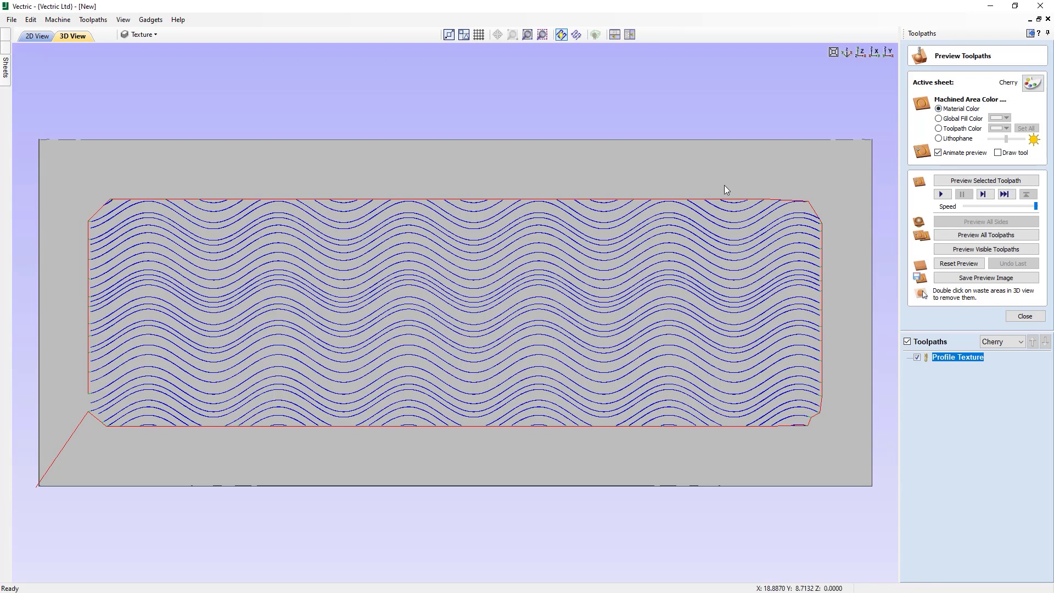
Change the preview material of the Cherry sheet to the Cherry wood texture.
left_click(1031, 83)
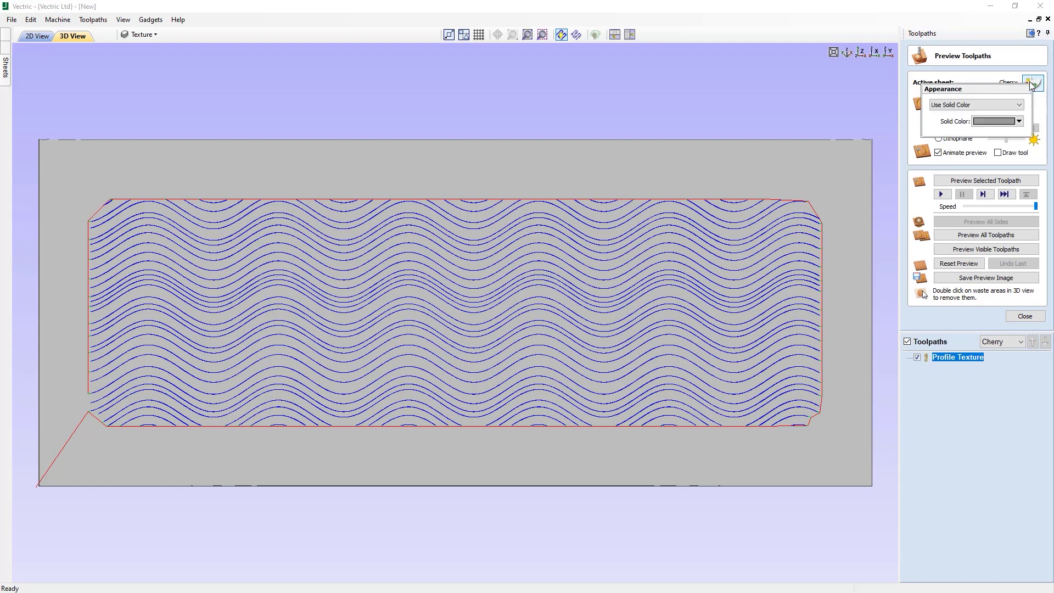
left_click(1000, 107)
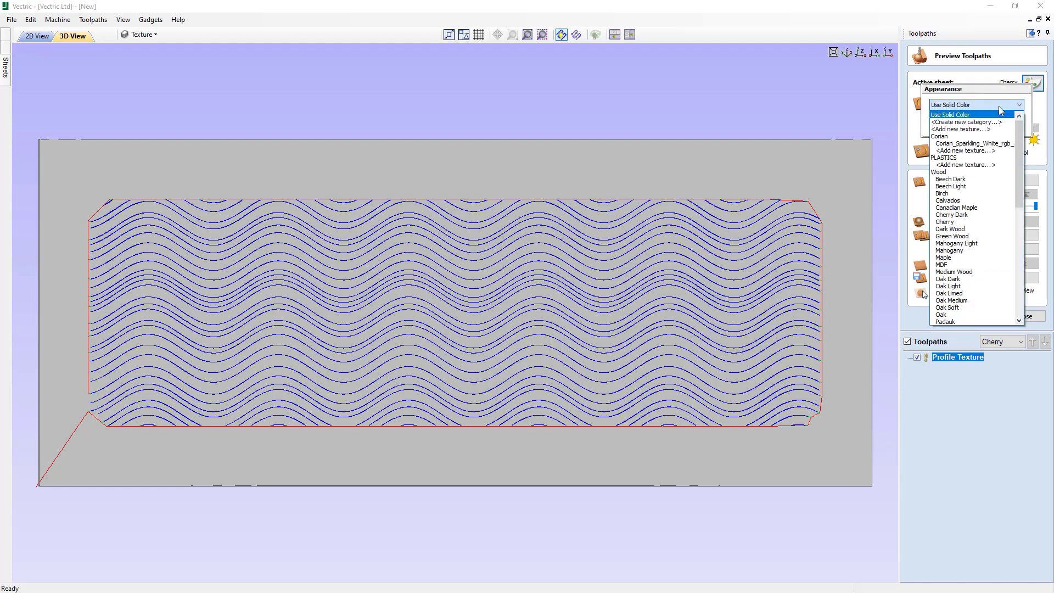
scroll(966, 176, "down", 2)
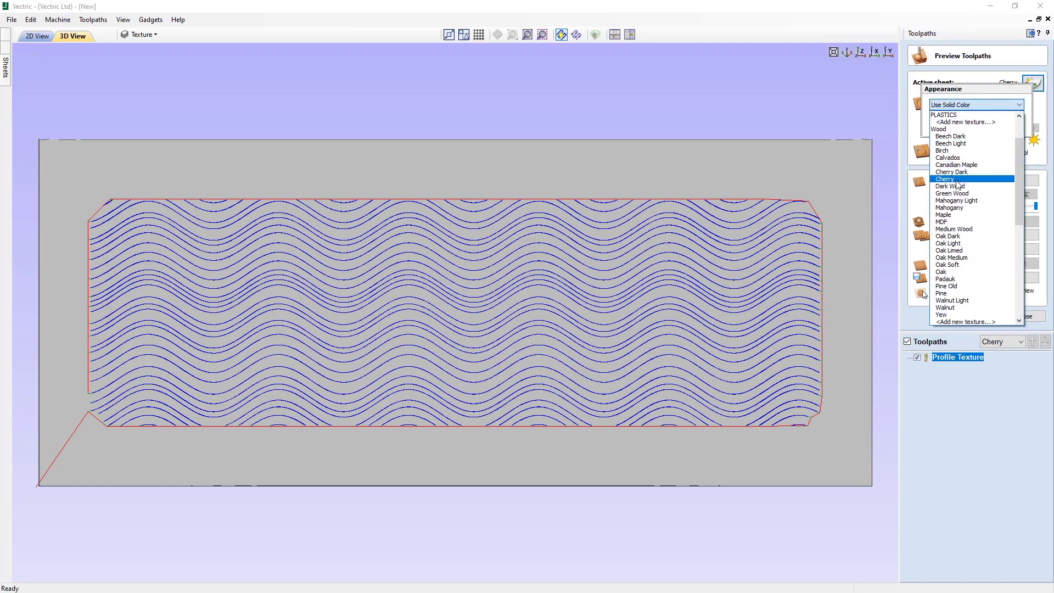
left_click(955, 180)
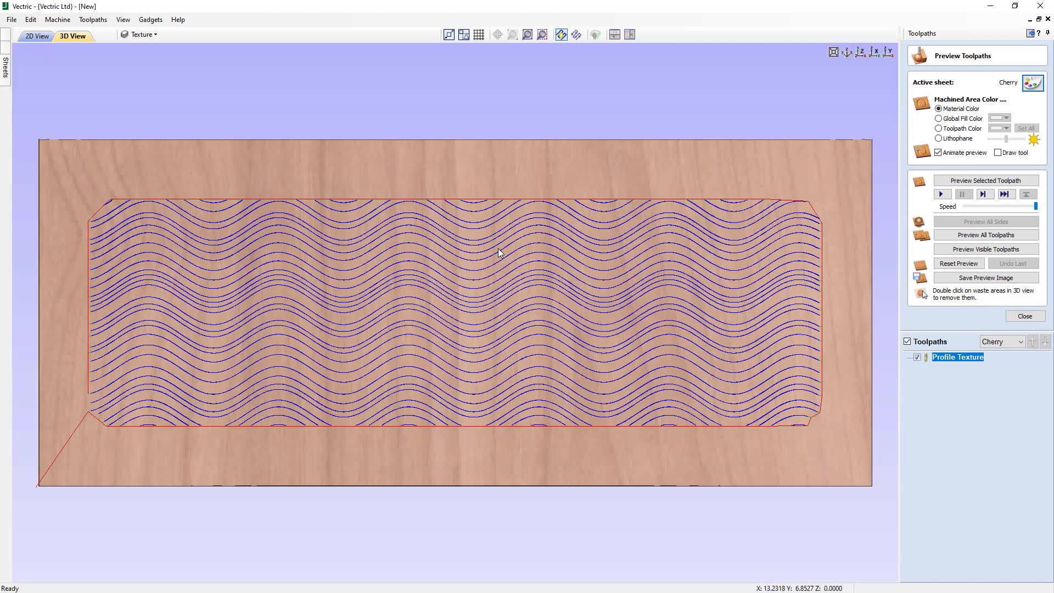
Simulate the Profile Texture toolpath, inspect the carved waves at an angle, and finish the preview in the top-down view.
left_click(994, 181)
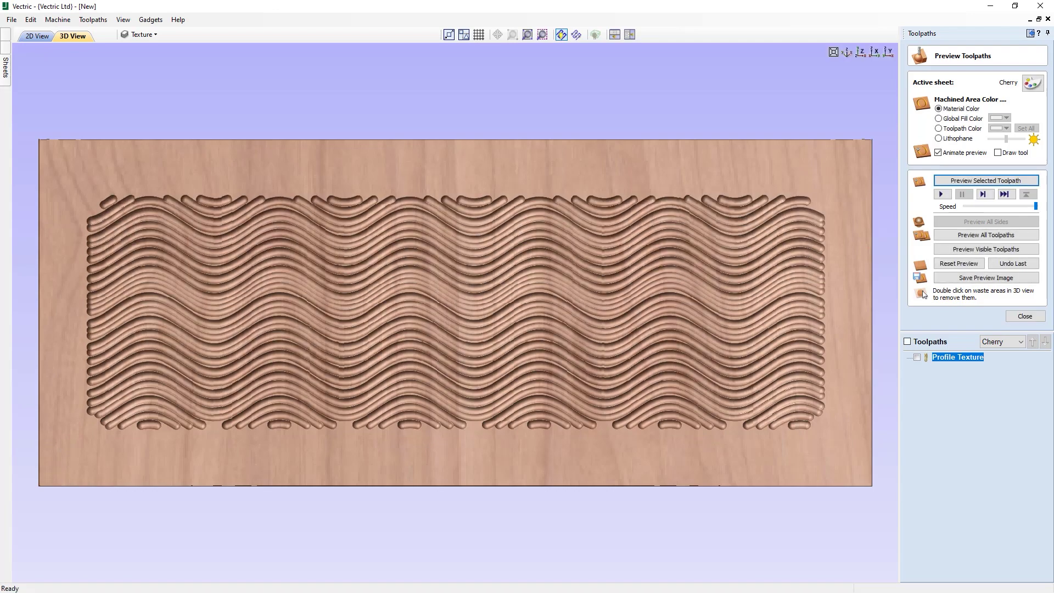
left_click_drag(553, 417, 702, 242)
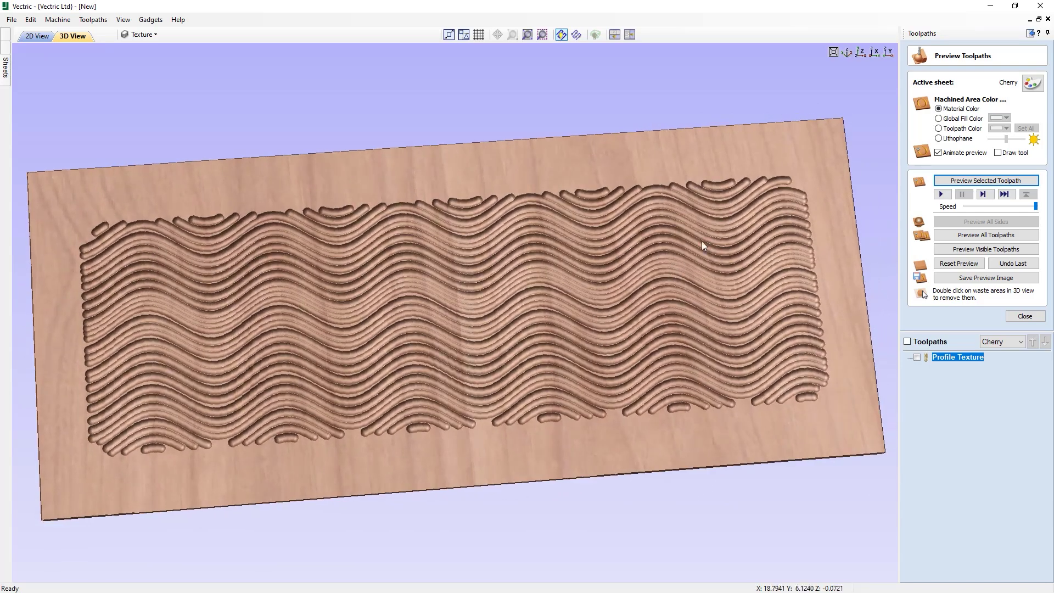
left_click(860, 54)
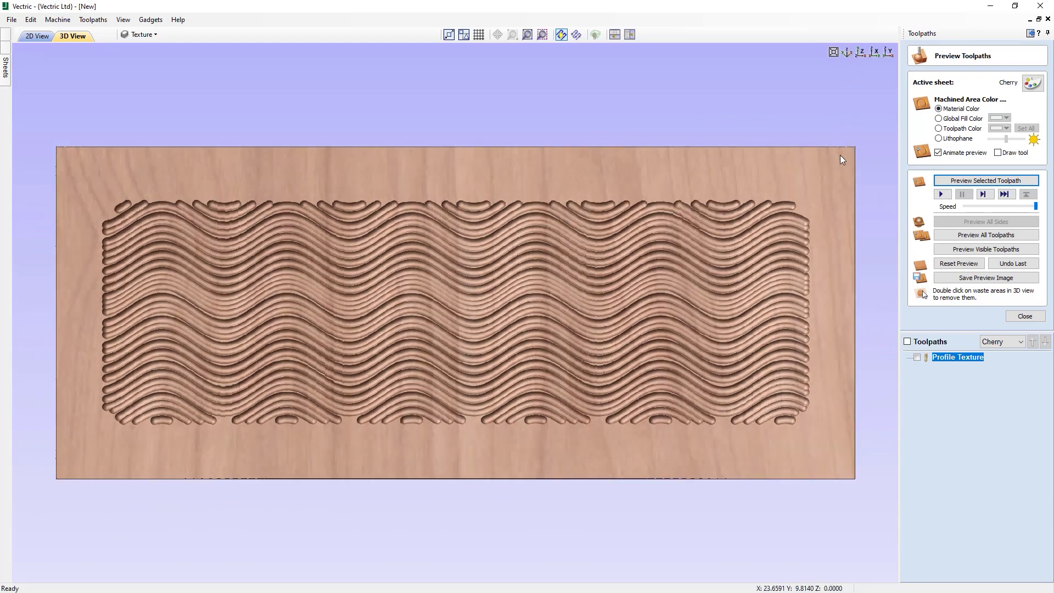
left_click(1021, 317)
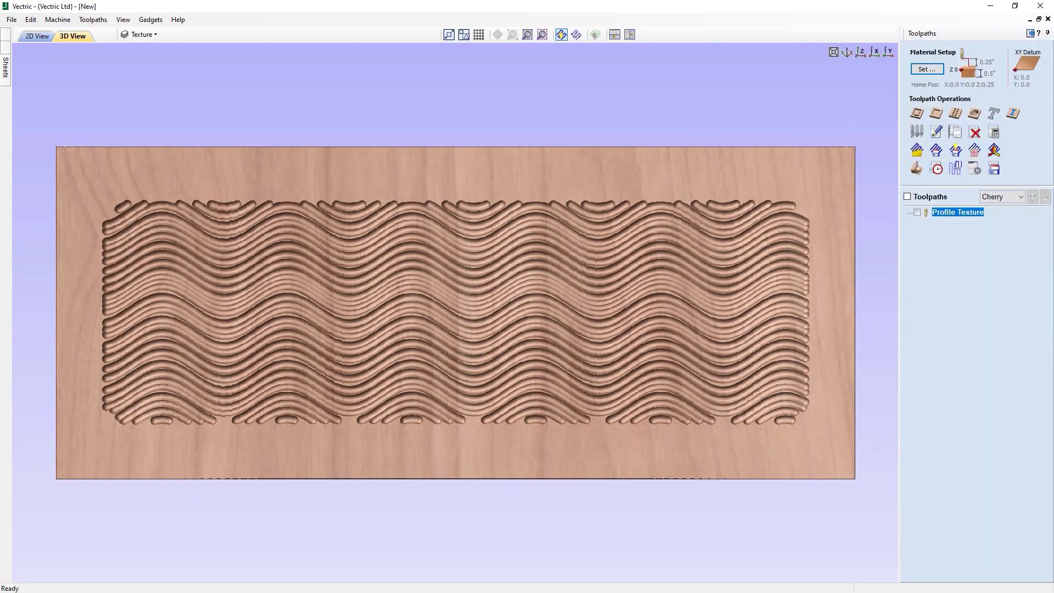
In the 2D design, replace the texture selection with "welcome", "TO OUR HOME" and both arrows on the Cherry sheet.
left_click(36, 38)
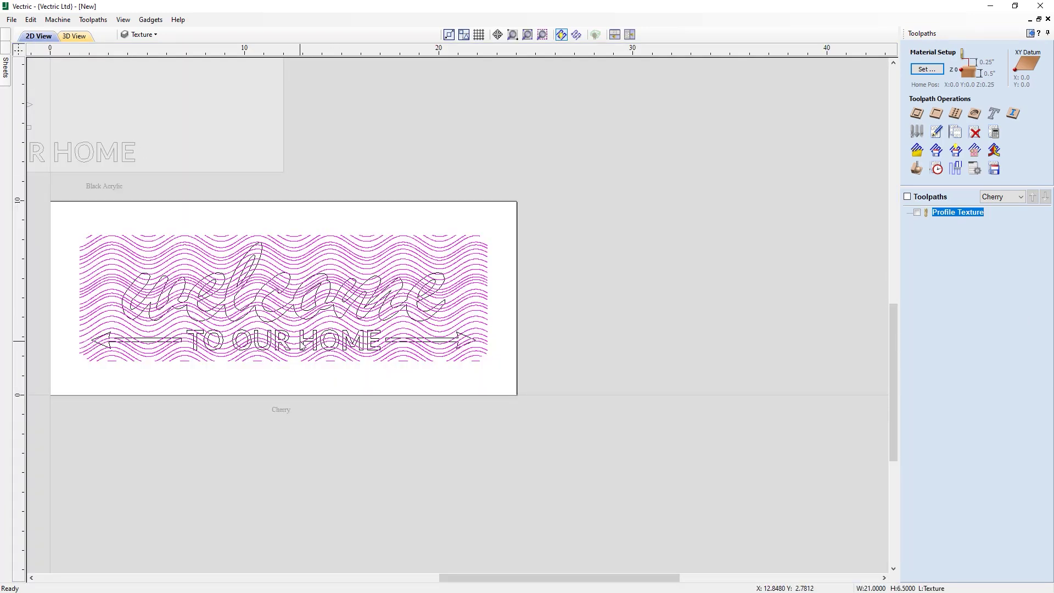
left_click(303, 373)
scroll(303, 373, "up", 3)
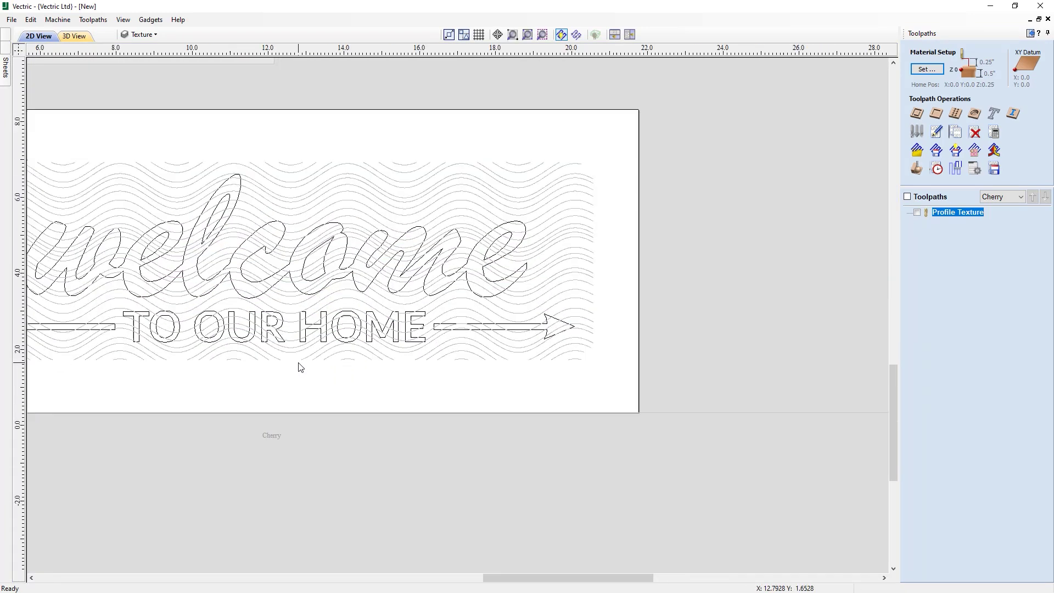
left_click(302, 317)
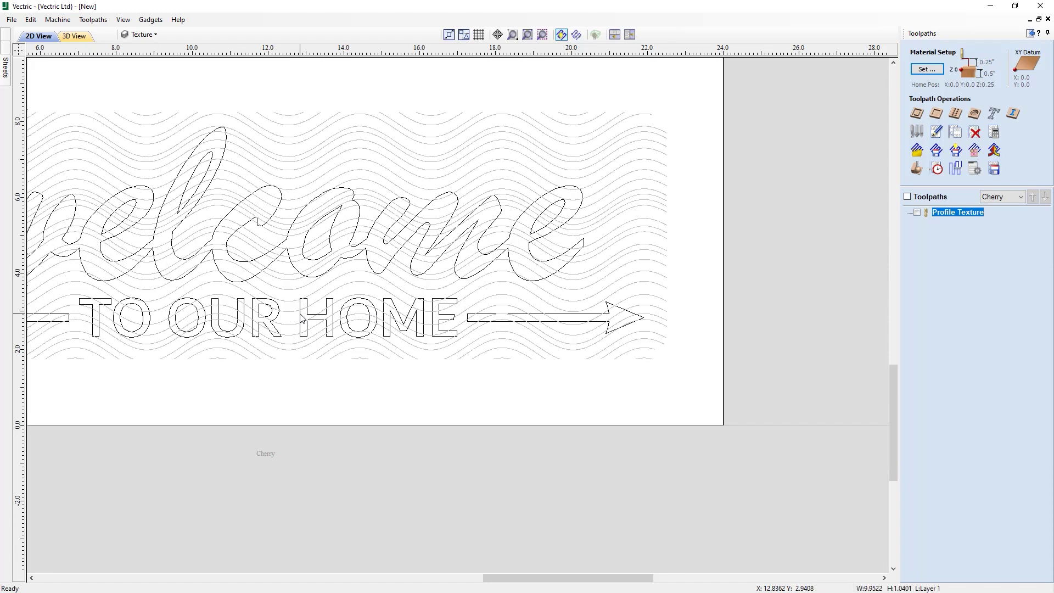
left_click(473, 317, "shift")
left_click(53, 316, "shift")
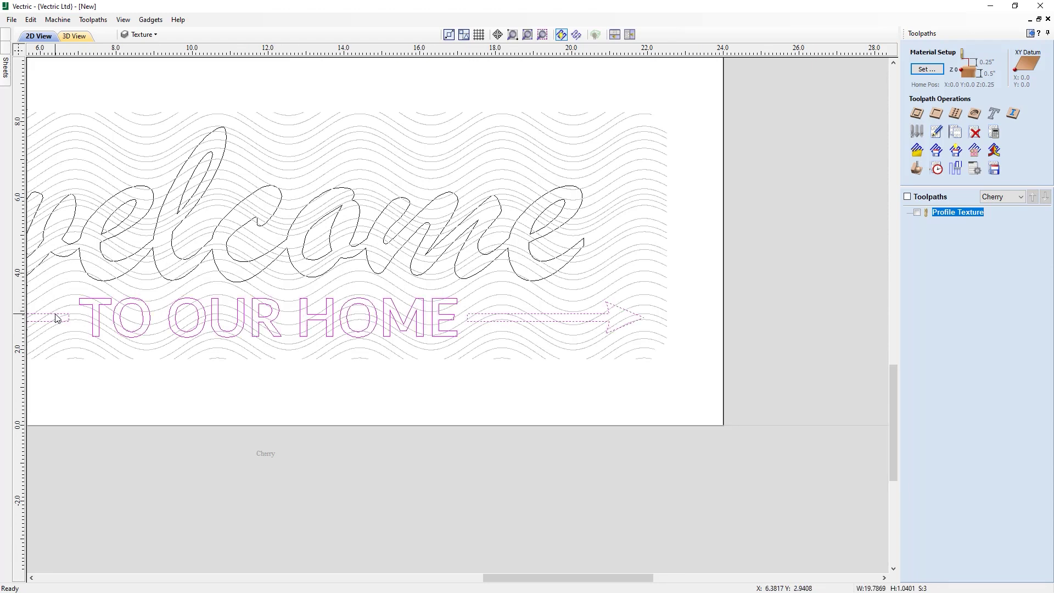
left_click(91, 222, "shift")
scroll(571, 291, "down", 3)
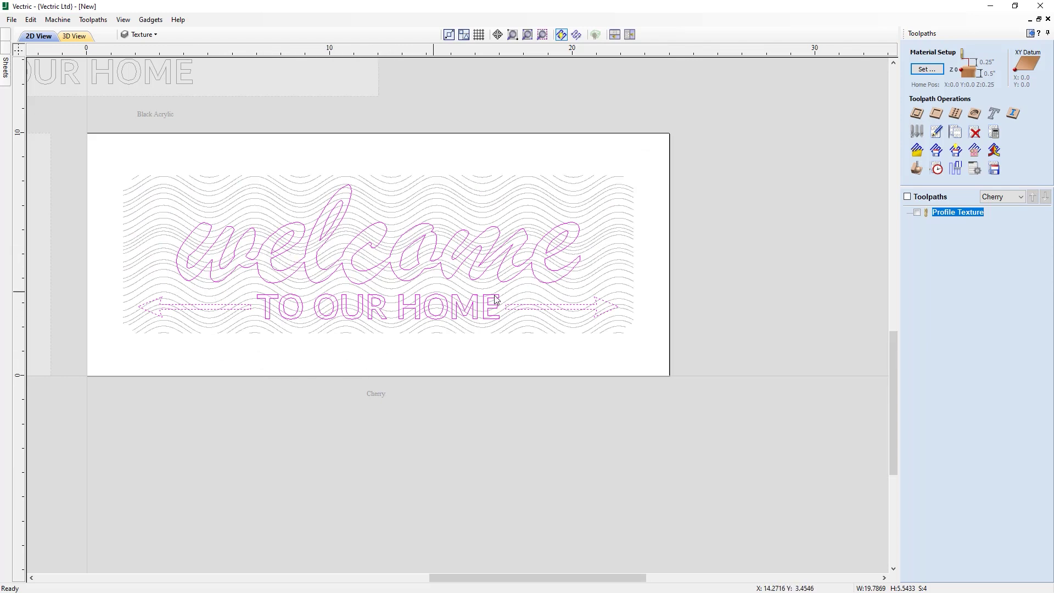
Create a female pocket inlay toolpath named Pocket Inlay with 0.2 inch cut depth and 0.02 inch pocket allowance, and calculate it.
left_click(1013, 113)
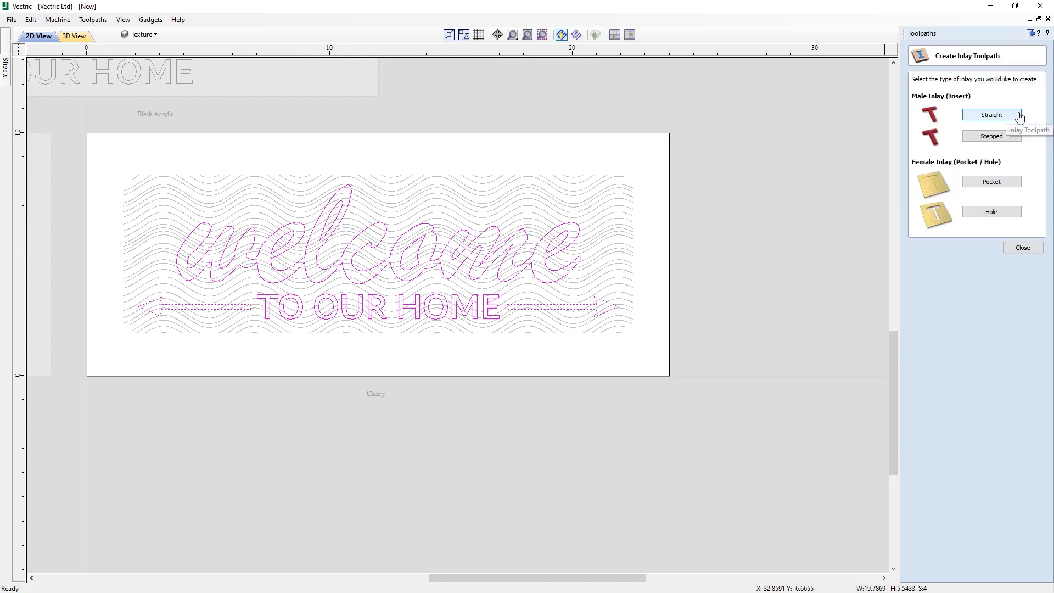
left_click(991, 181)
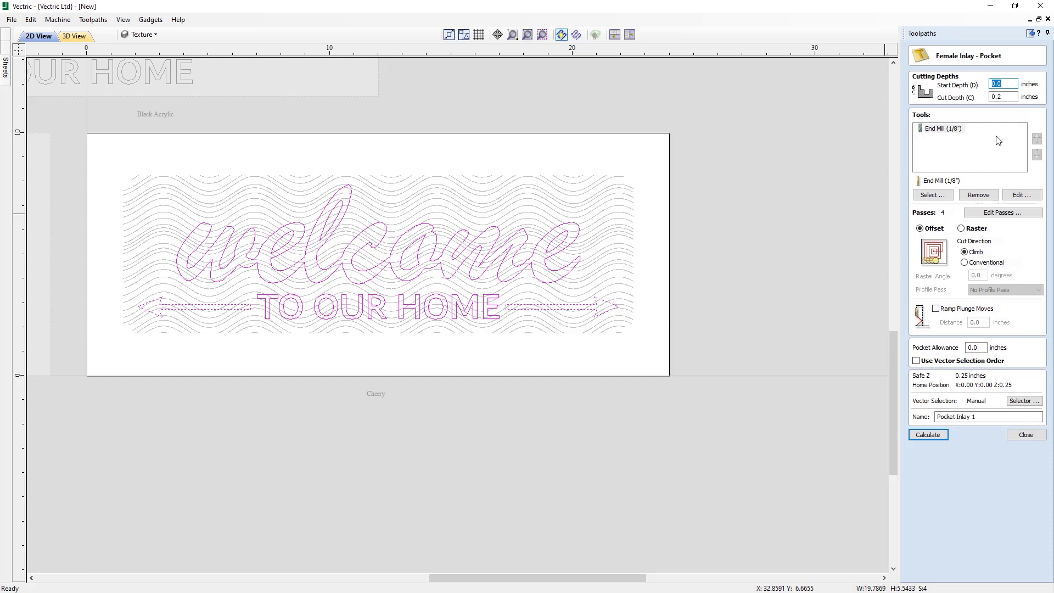
left_click(998, 96)
double_click(973, 346)
type("0")
left_click(981, 416)
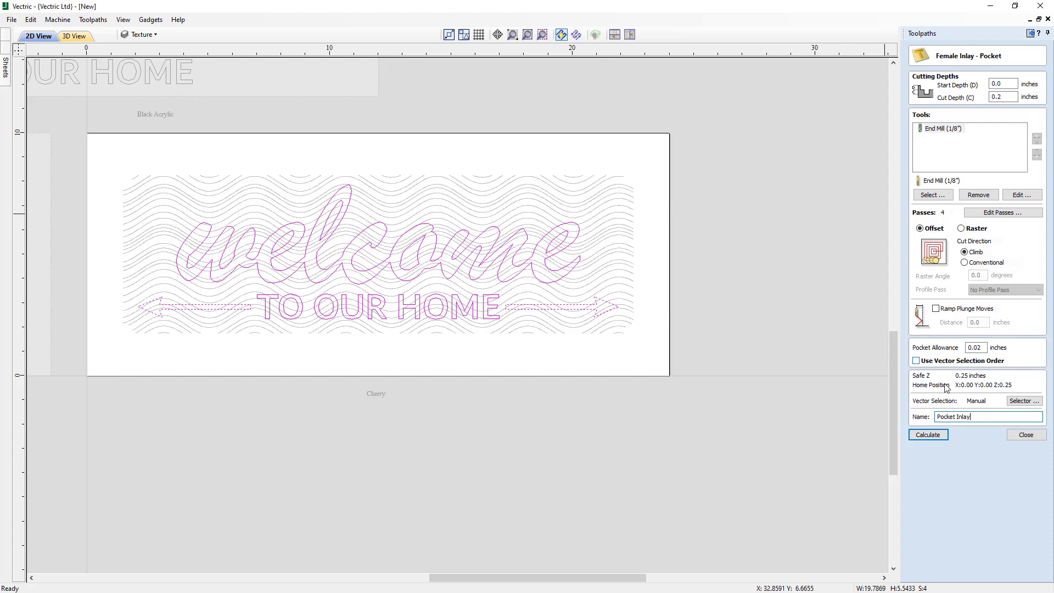
left_click(928, 433)
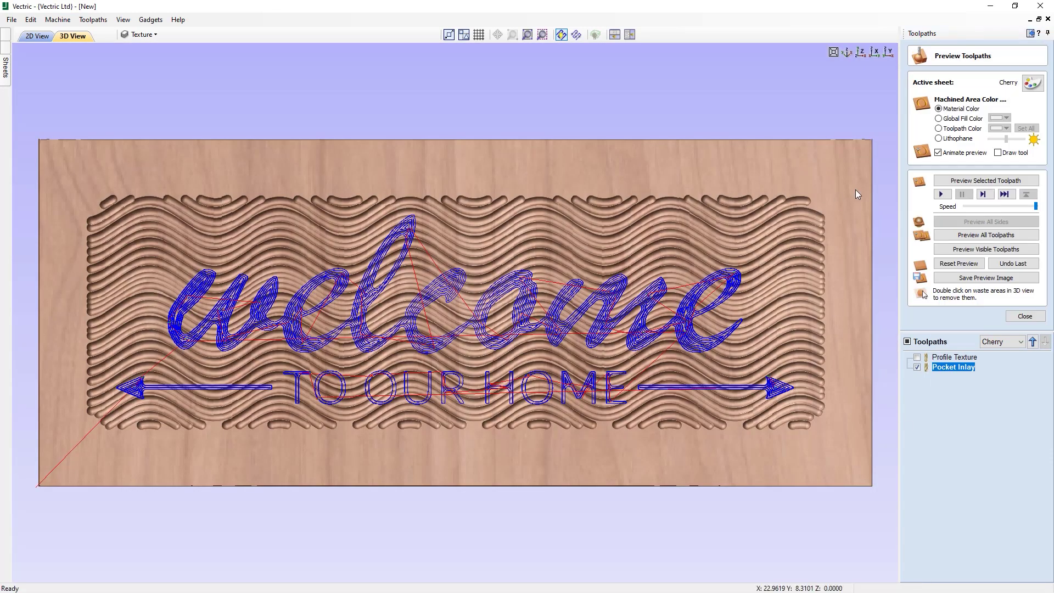
Simulate the Pocket Inlay toolpath, inspect the lettering and arrow pockets from several angles, and close the preview in the top-down view.
left_click(982, 181)
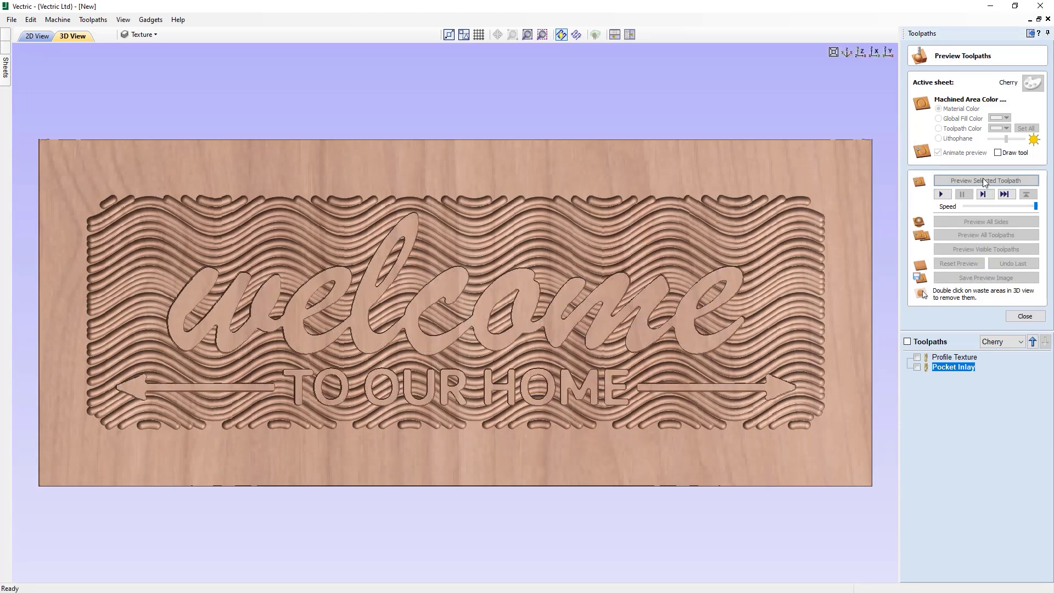
left_click_drag(576, 413, 464, 343)
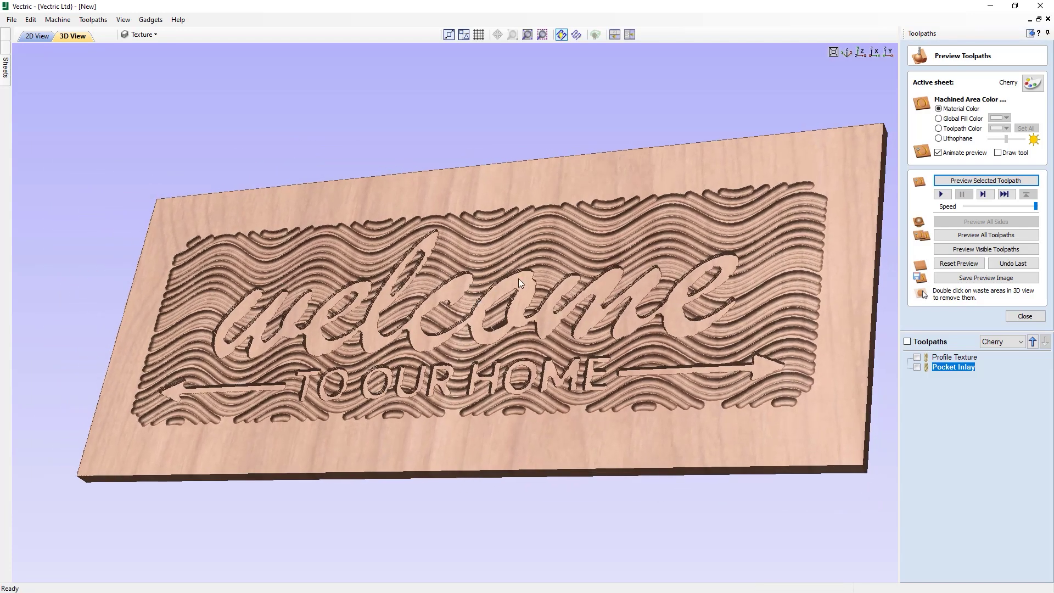
left_click_drag(383, 327, 313, 325)
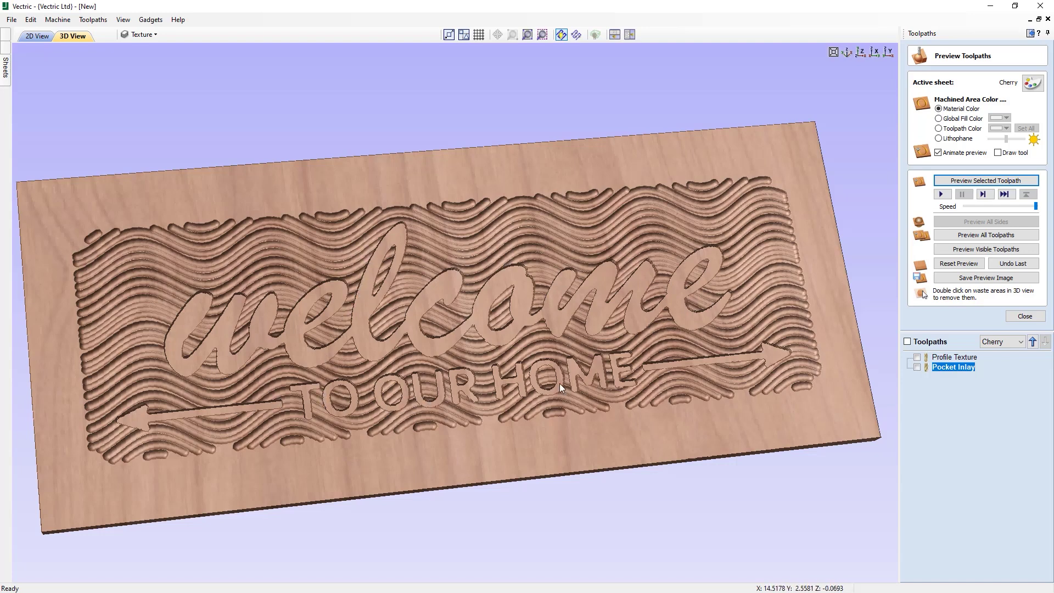
left_click_drag(726, 458, 659, 437)
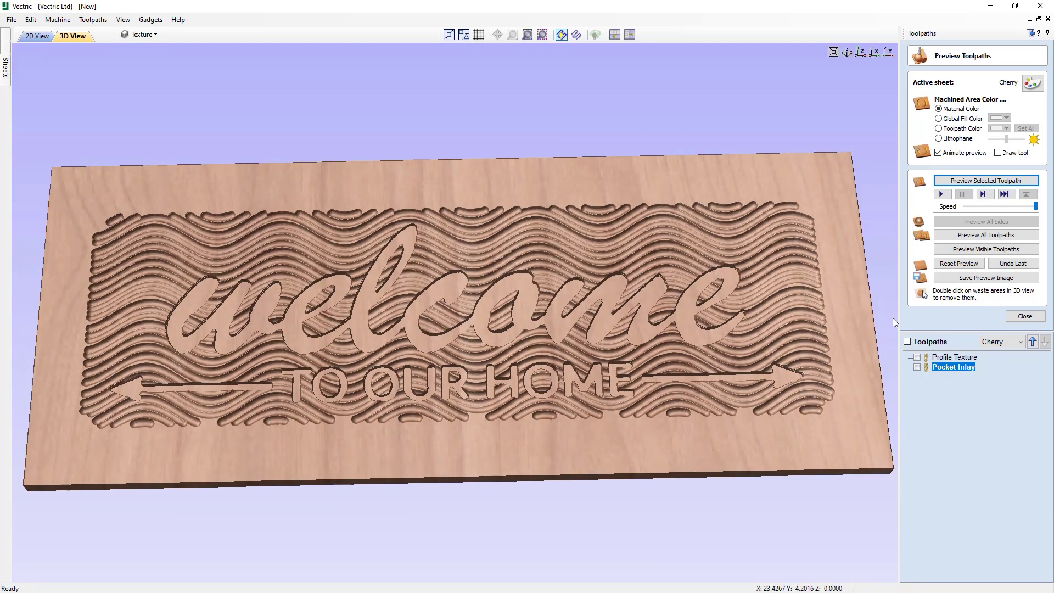
left_click(861, 52)
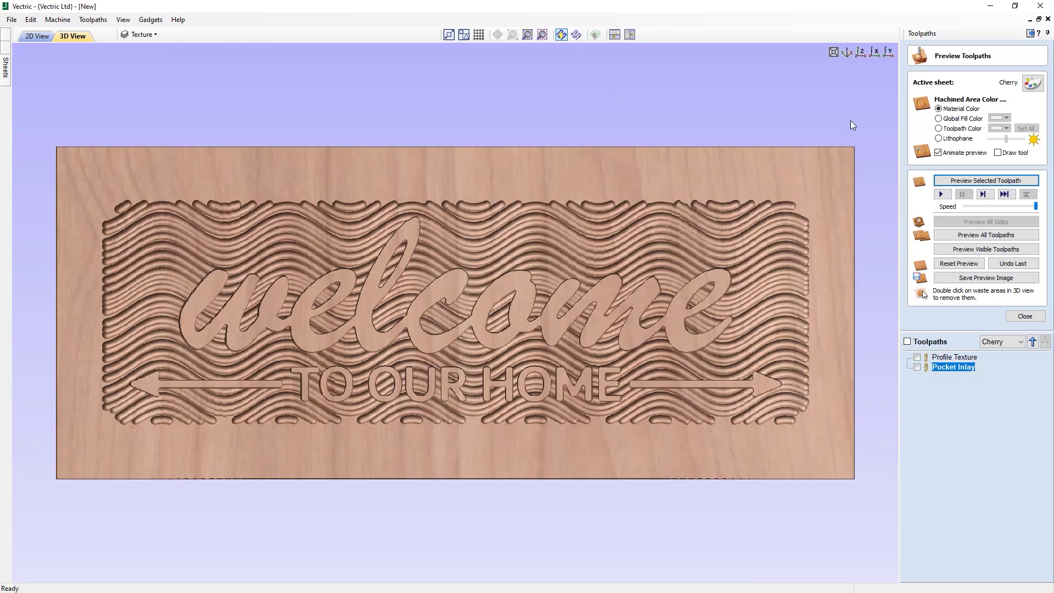
left_click(1015, 317)
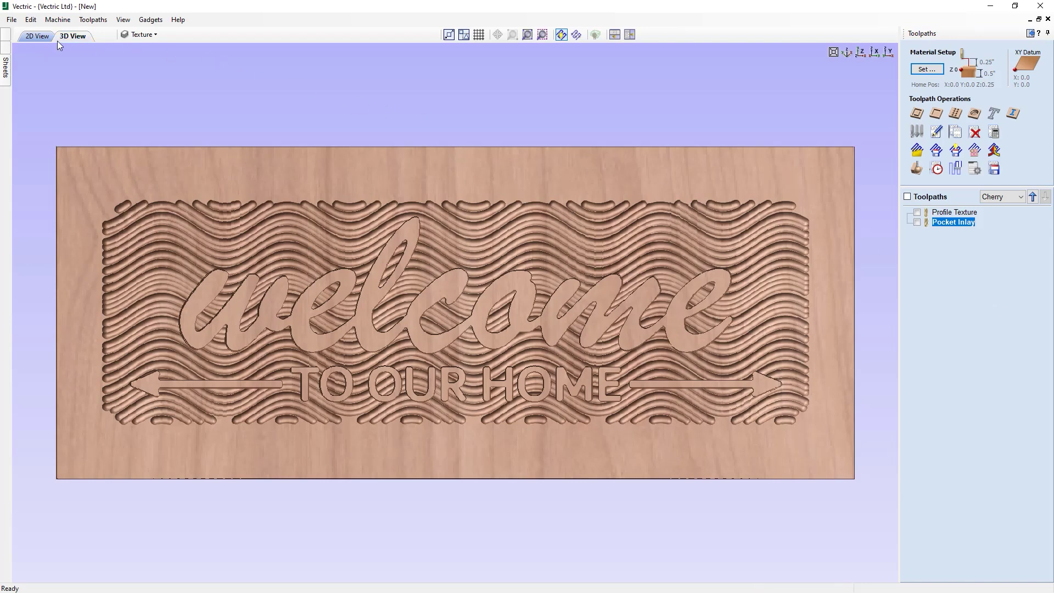
In the 2D design, activate the Sign Layout sheet and copy its outer border rectangle to the Cherry sheet.
left_click(38, 36)
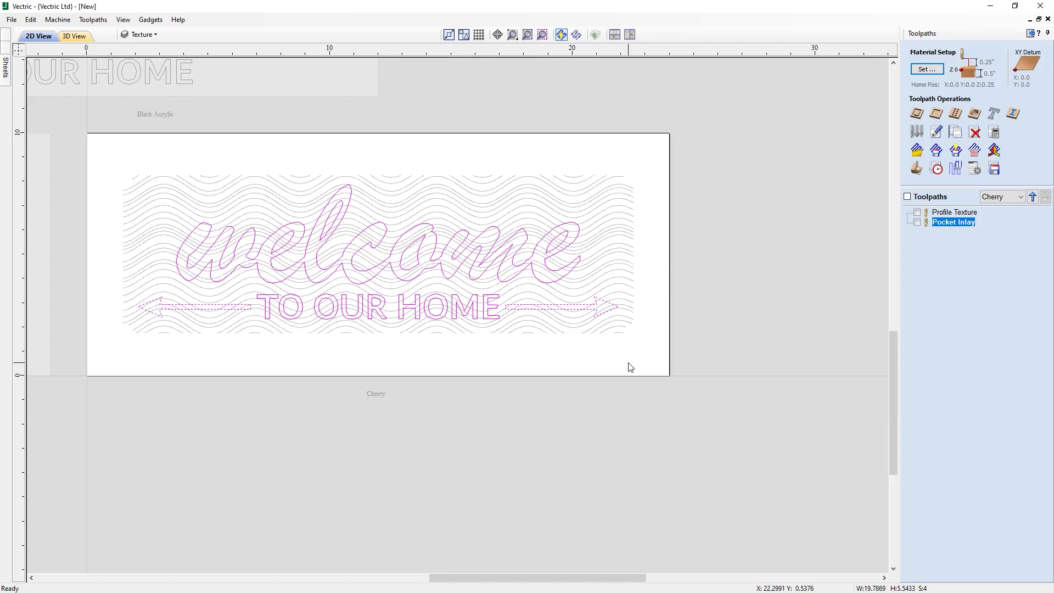
left_click_drag(602, 577, 435, 561)
scroll(436, 485, "up", 1)
scroll(437, 485, "down", 2)
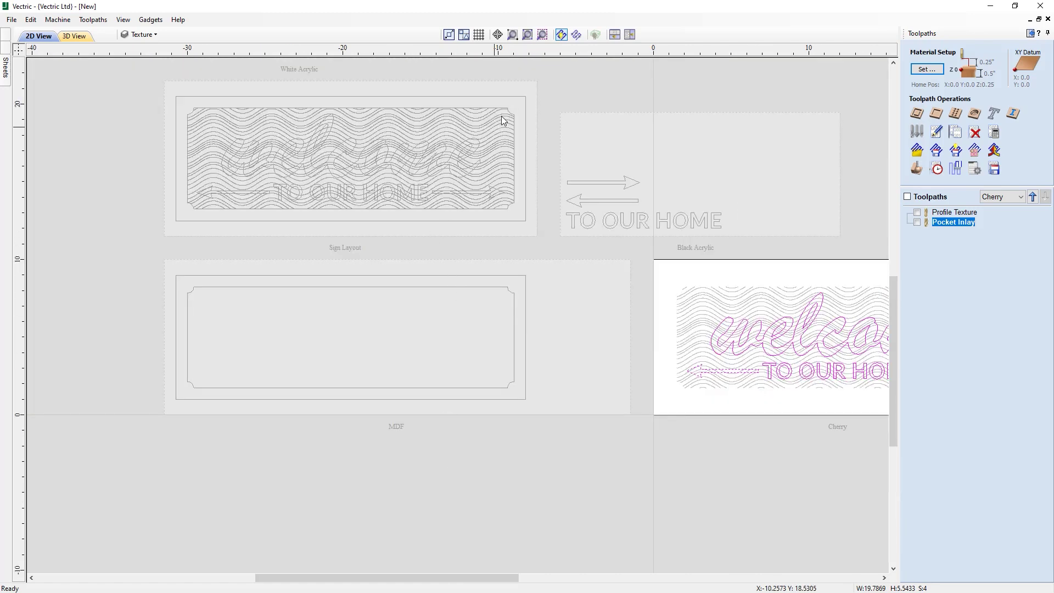
left_click(475, 97)
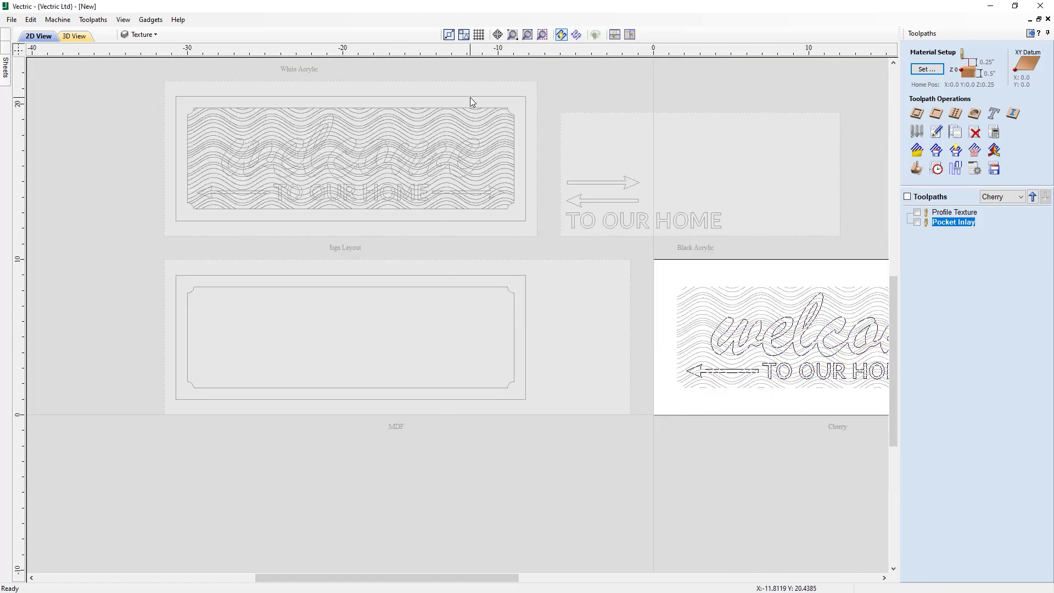
double_click(454, 102)
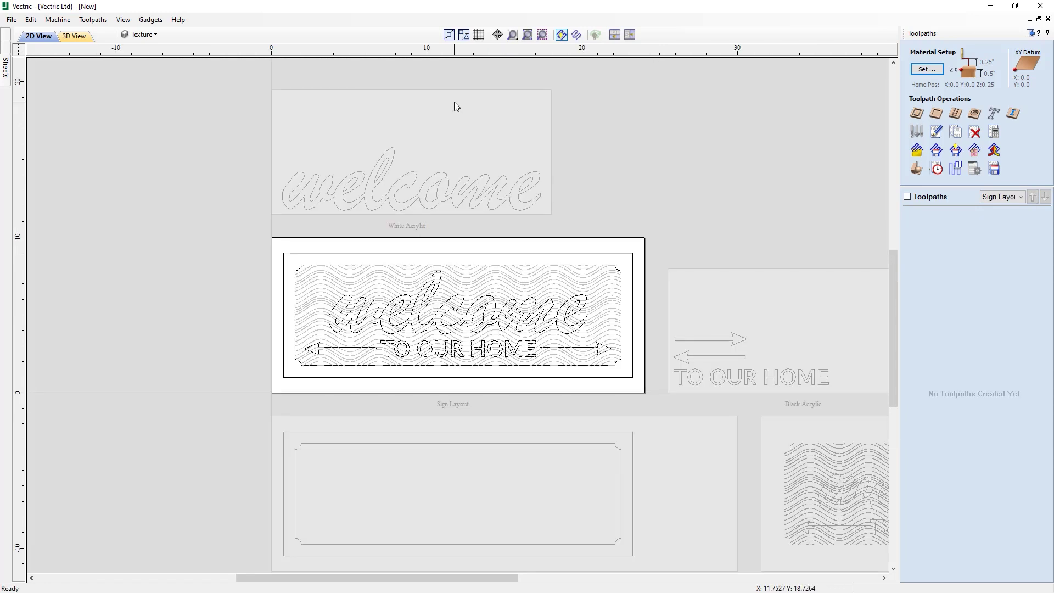
left_click(633, 382)
right_click(633, 382)
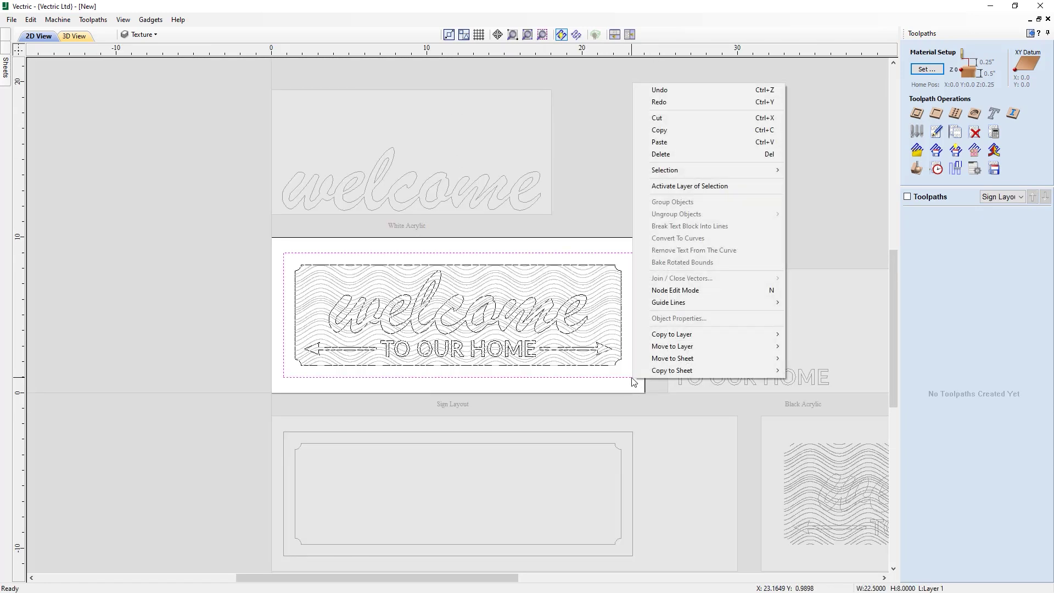
mouse_move(670, 373)
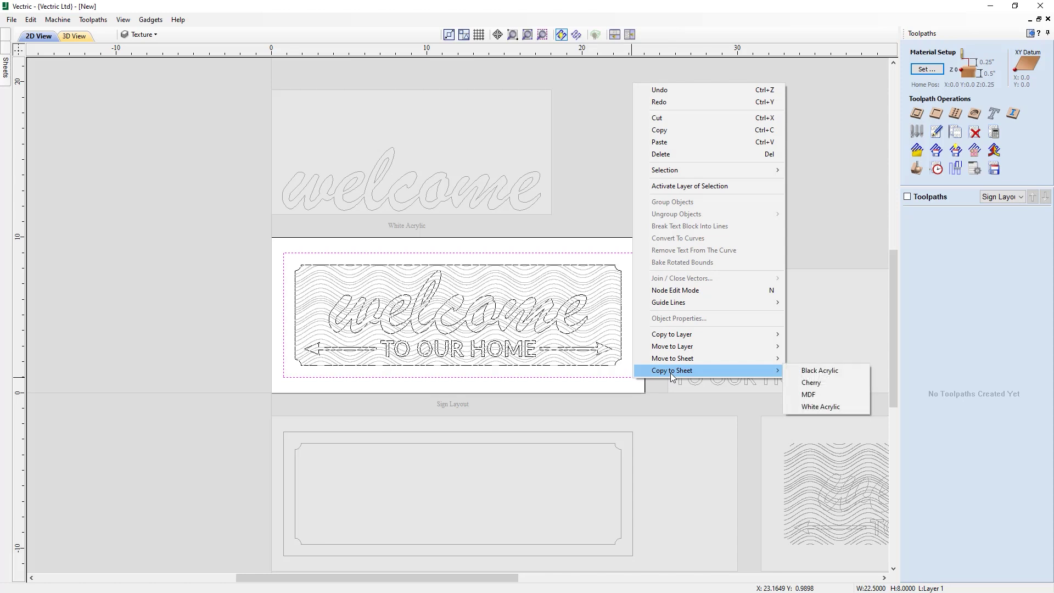
left_click(815, 384)
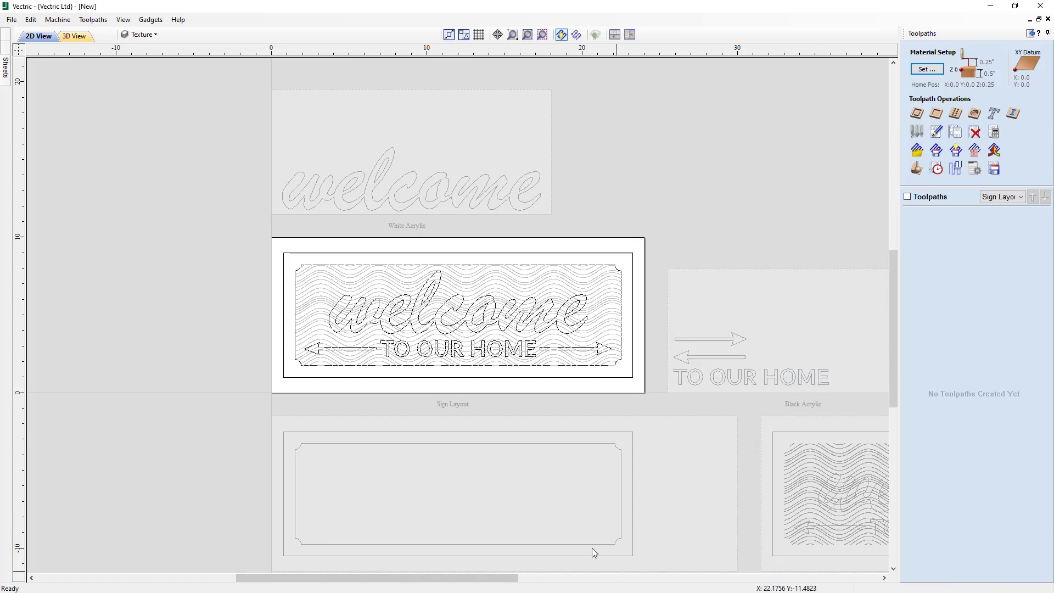
On the Cherry sheet, set up a profile toolpath on the border rectangle with 0.5 inch cut depth, End Mill (1/4") and Outside / Right machining.
left_click(763, 490)
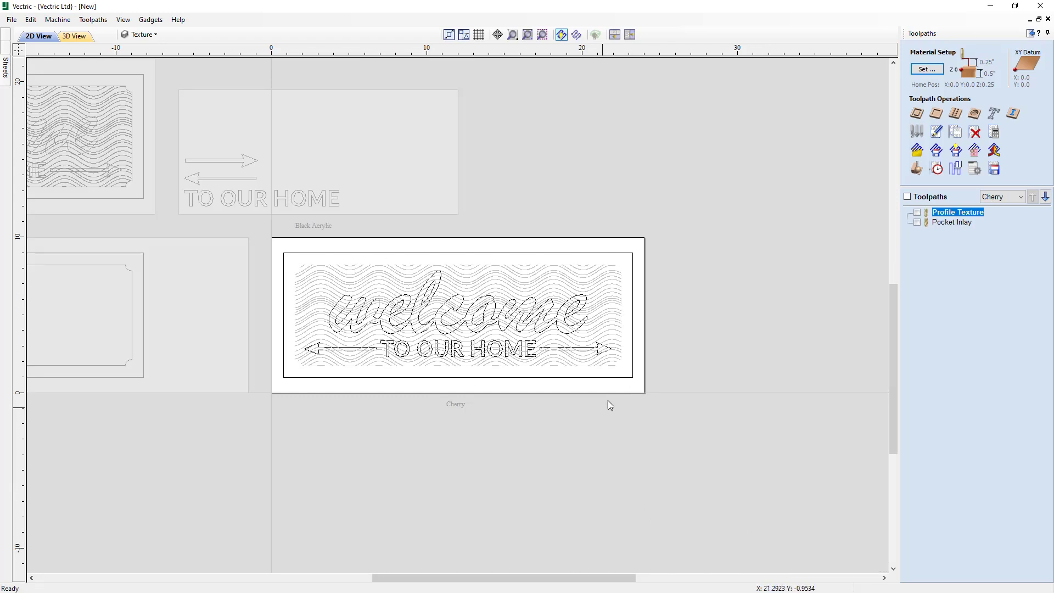
left_click(633, 328)
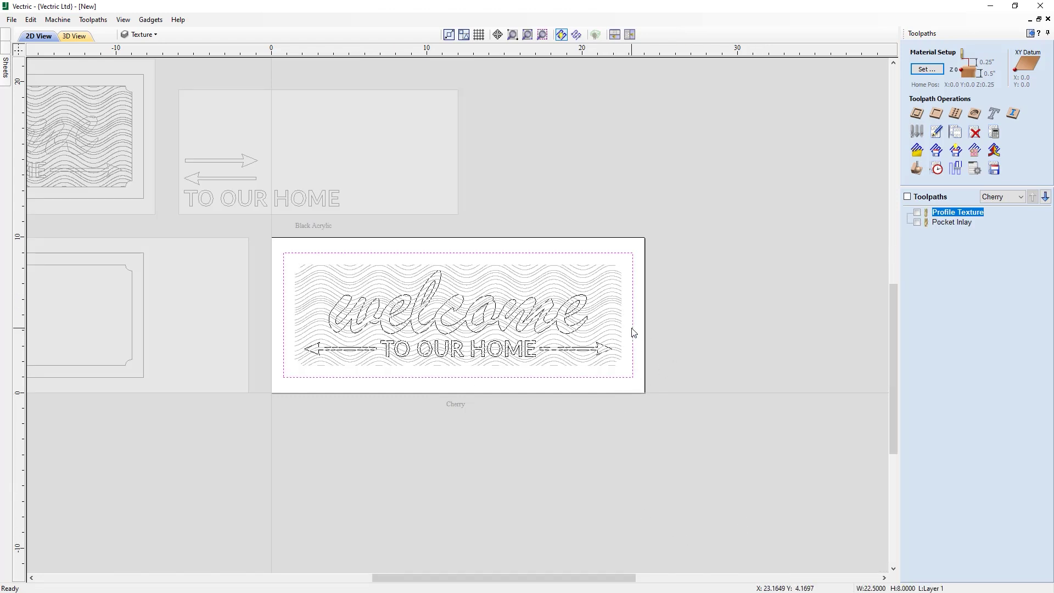
left_click(917, 113)
key("Tab")
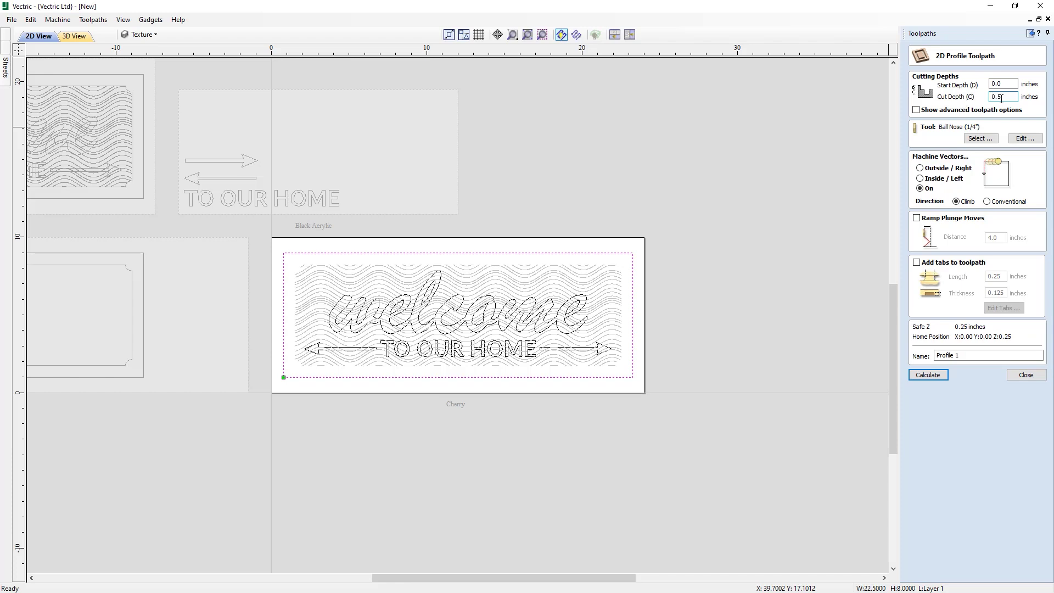
left_click(980, 138)
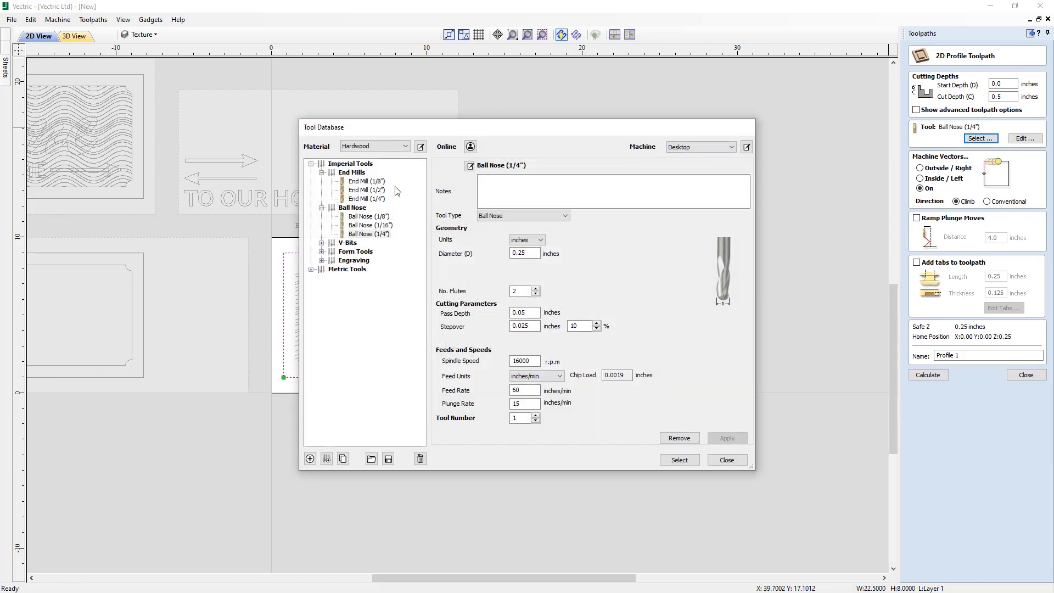
left_click(379, 200)
left_click(679, 460)
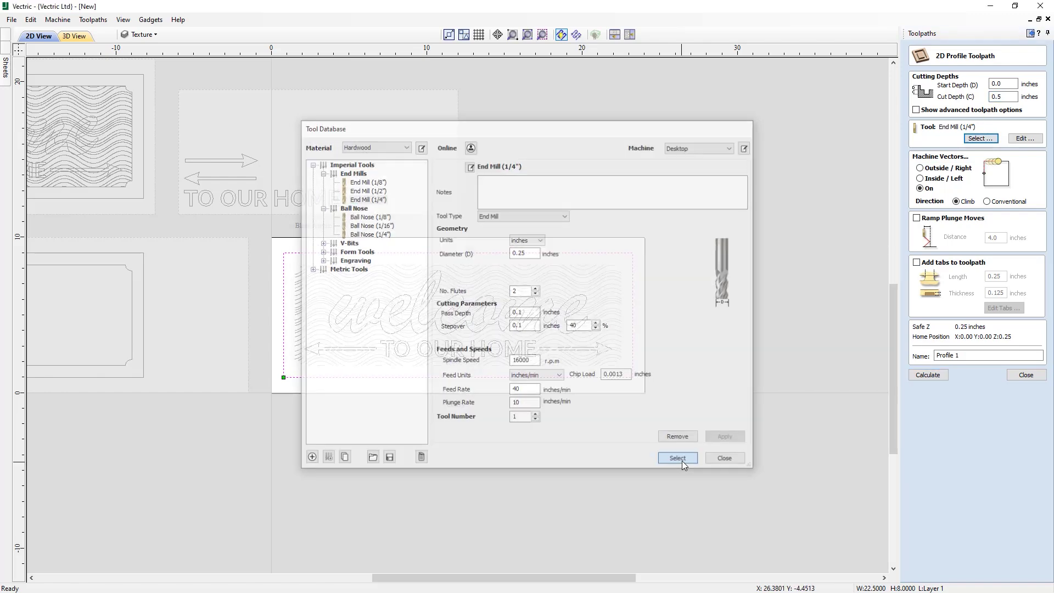
left_click(927, 169)
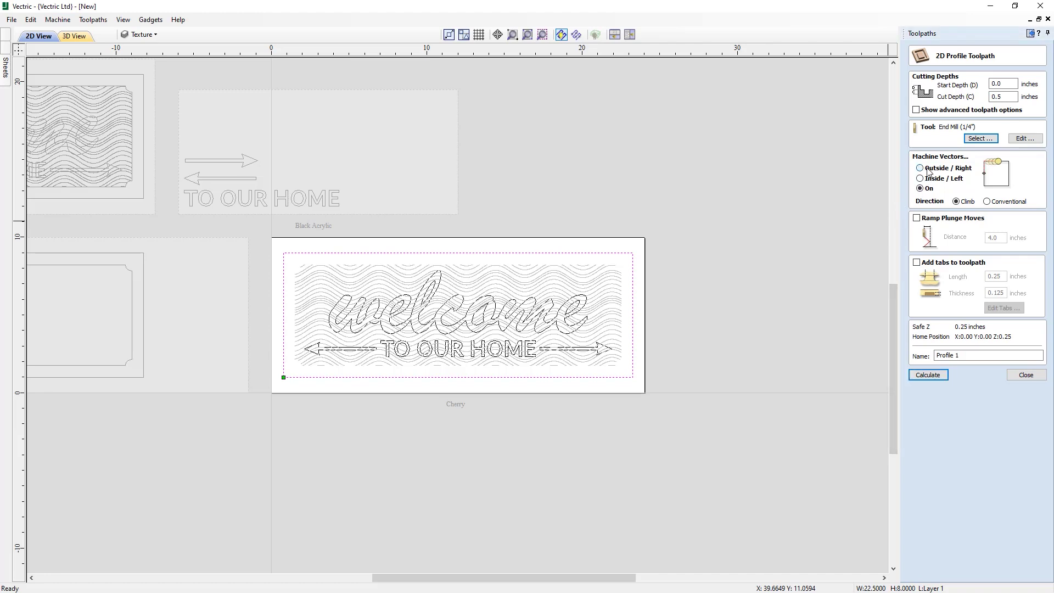
Add four automatic tabs, 0.25 inch long and 0.125 inch thick, name the toolpath Profile Cutout, and calculate it.
left_click(926, 265)
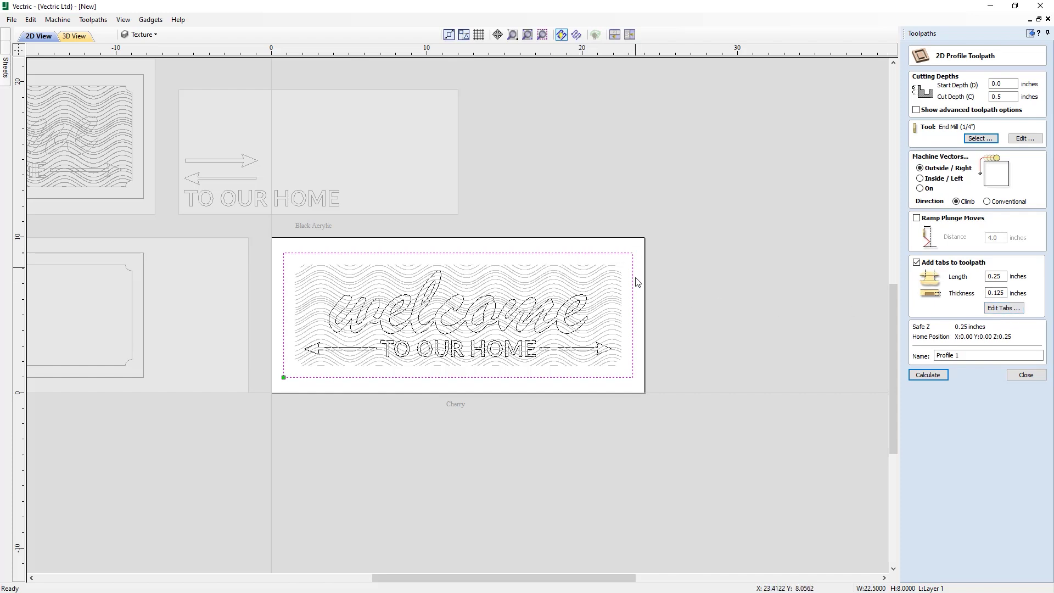
left_click(1003, 308)
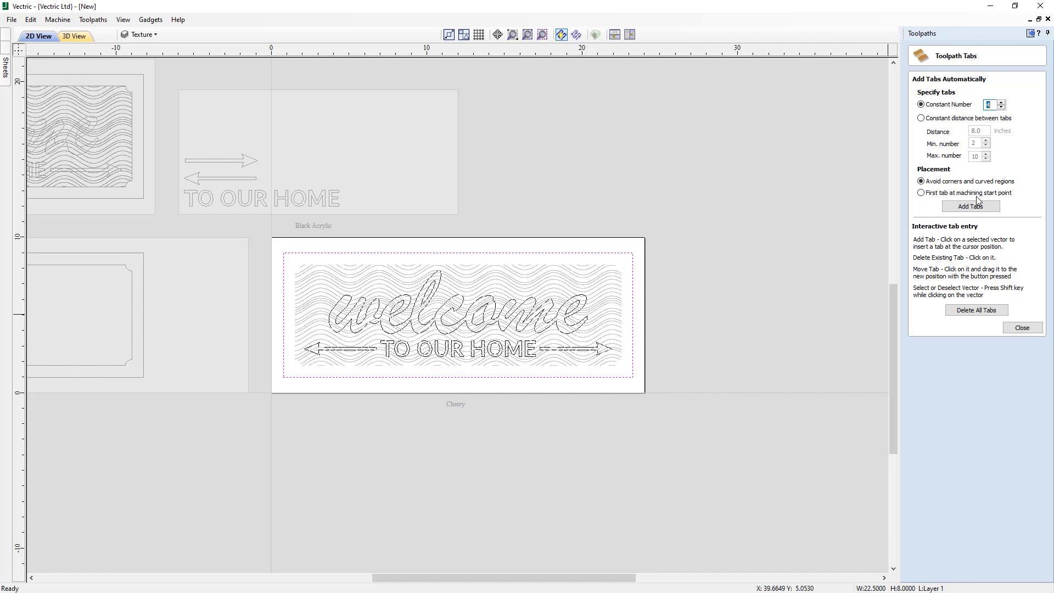
left_click(974, 211)
left_click(1021, 327)
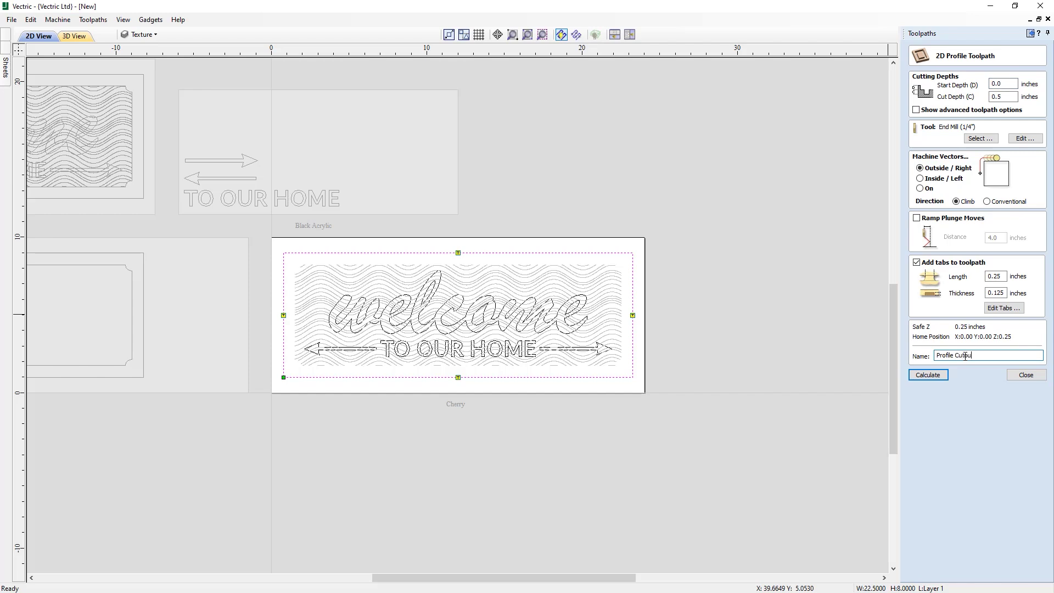
left_click(927, 375)
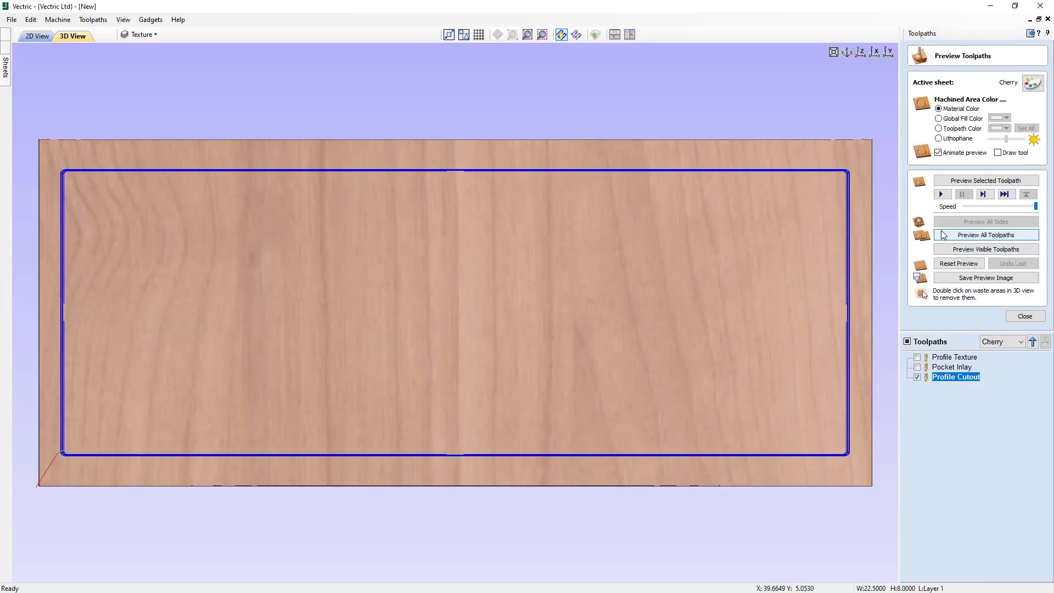
Simulate the Profile Cutout and then all Cherry toolpaths, inspect the sign at an angle, and close the preview in the top-down view.
left_click(982, 181)
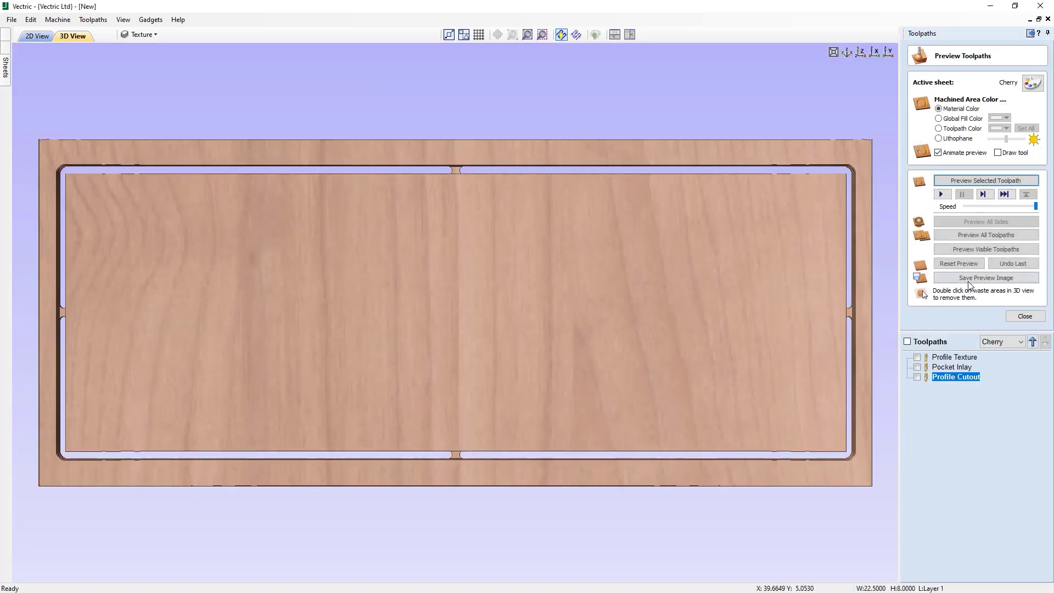
left_click(972, 251)
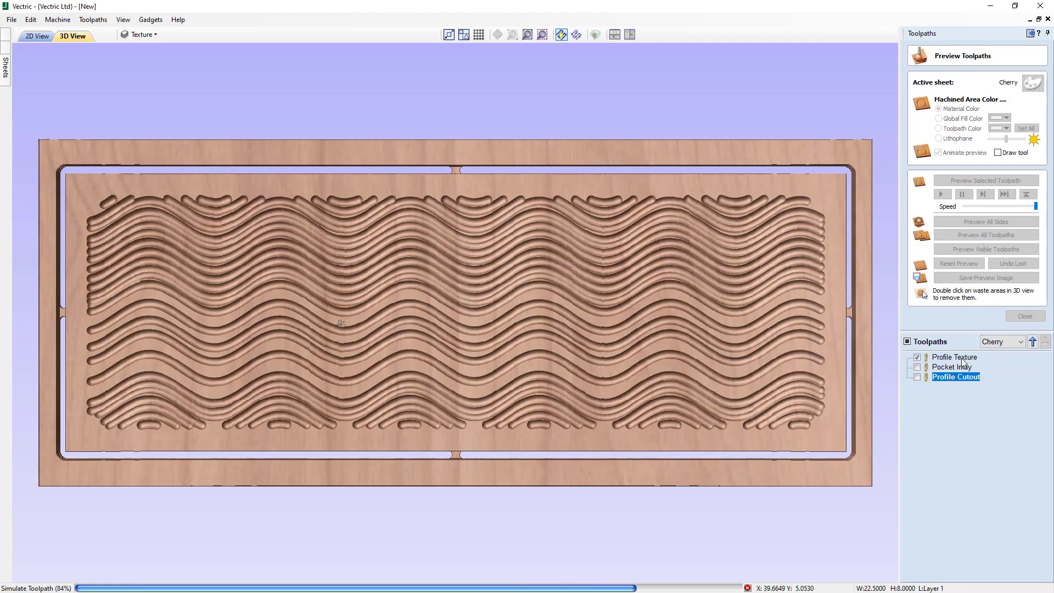
left_click(982, 235)
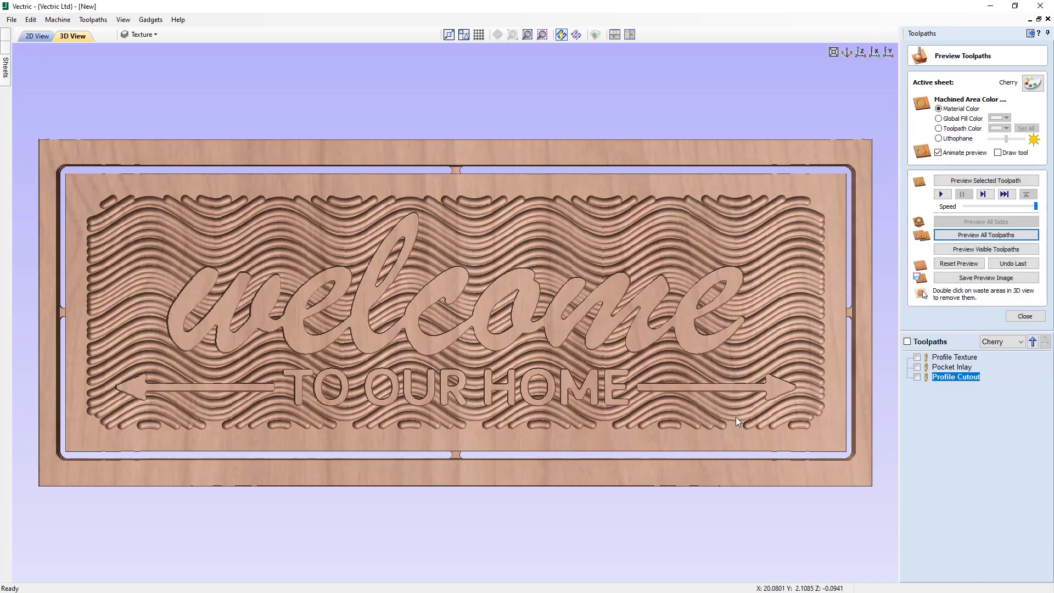
left_click_drag(690, 419, 732, 366)
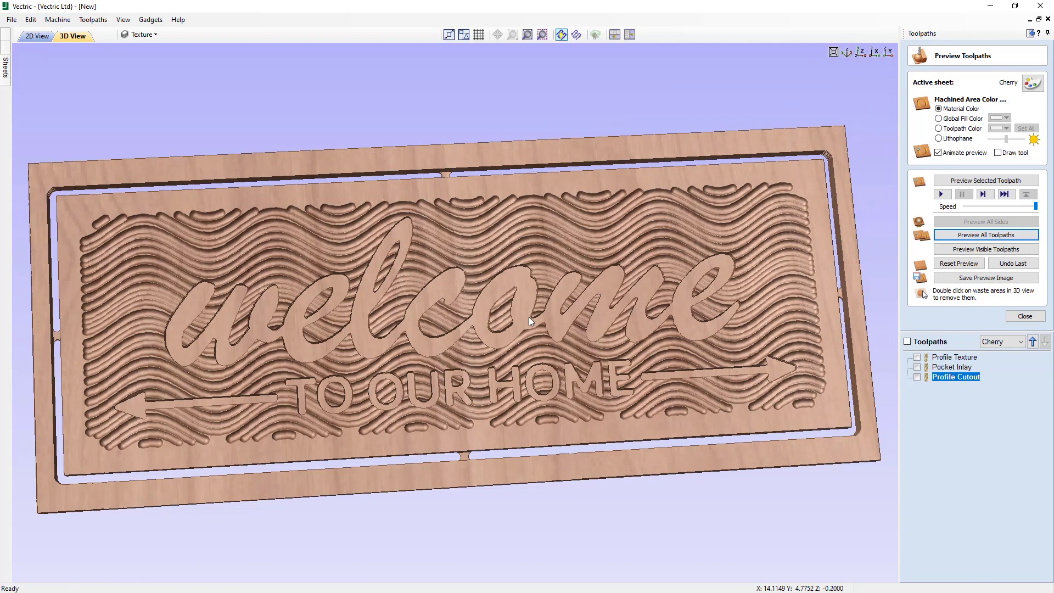
left_click(862, 52)
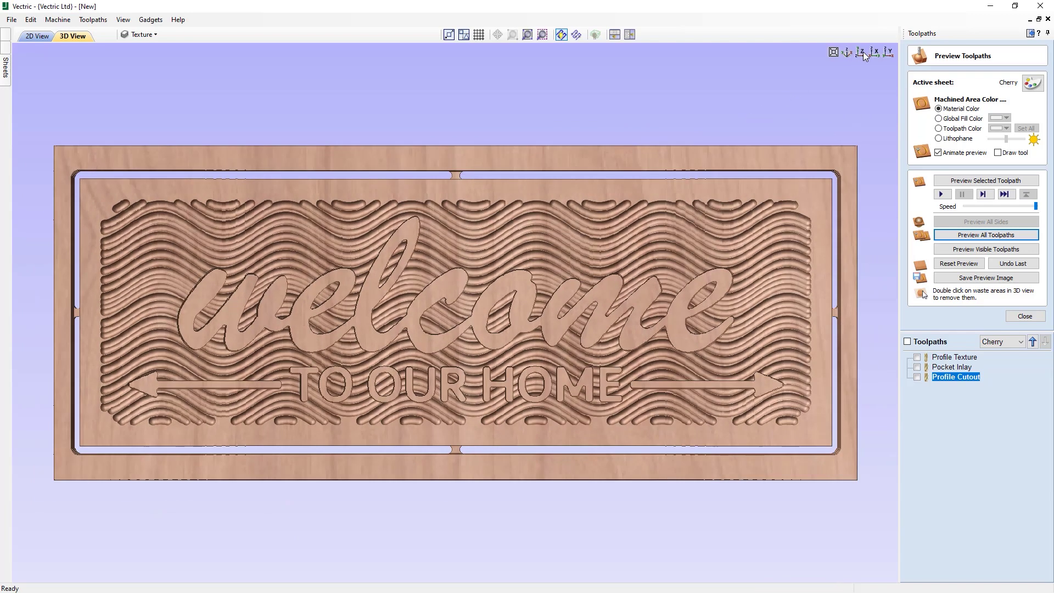
left_click(1012, 318)
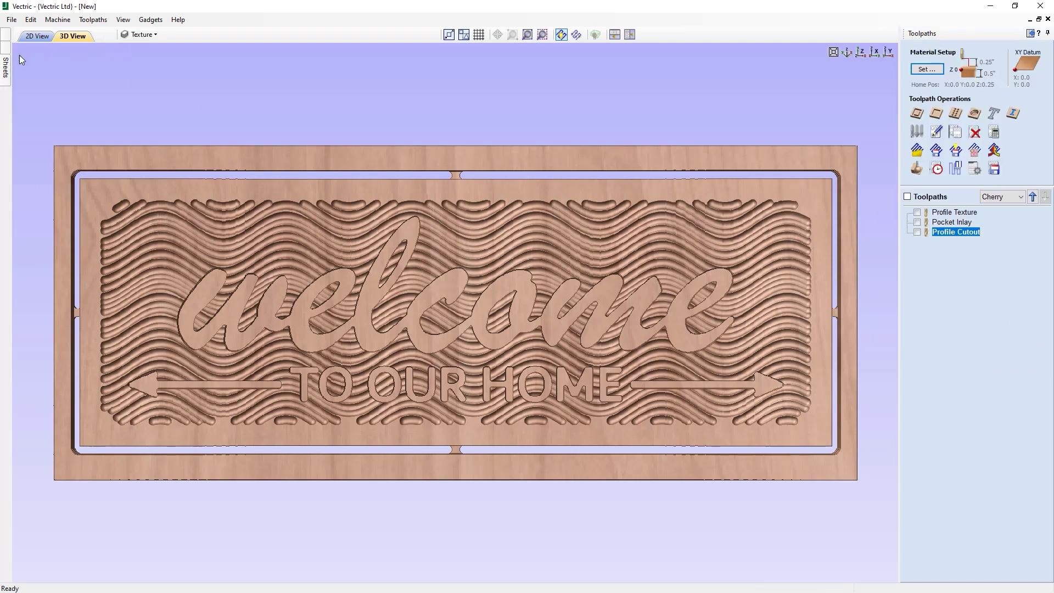
Make Black Acrylic the active sheet and accept its material setup with 0.26 inch thickness and Z-zero on the material surface.
left_click(5, 67)
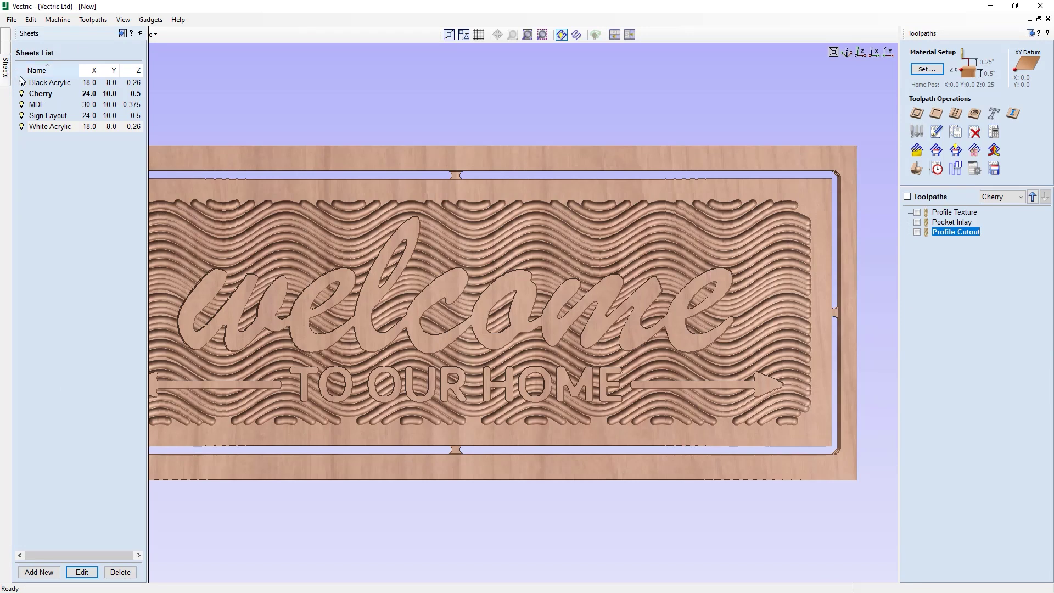
left_click(52, 83)
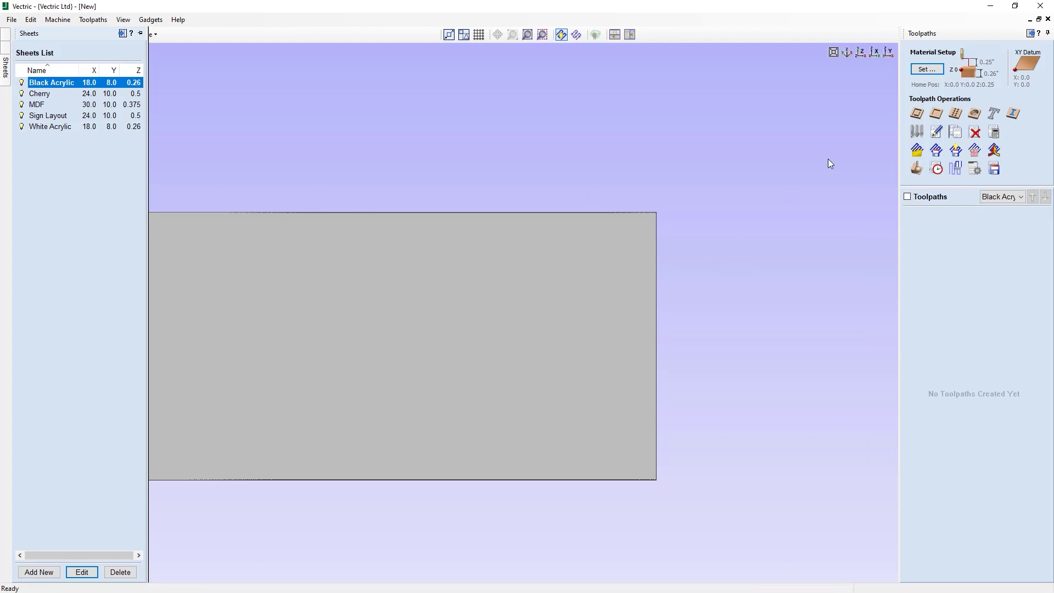
left_click(925, 70)
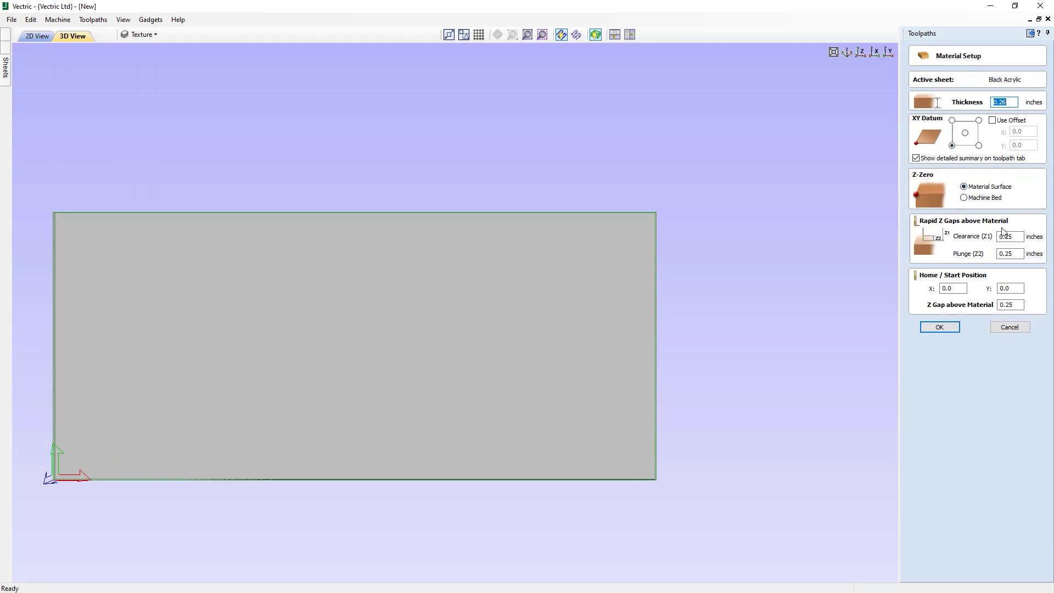
left_click(939, 327)
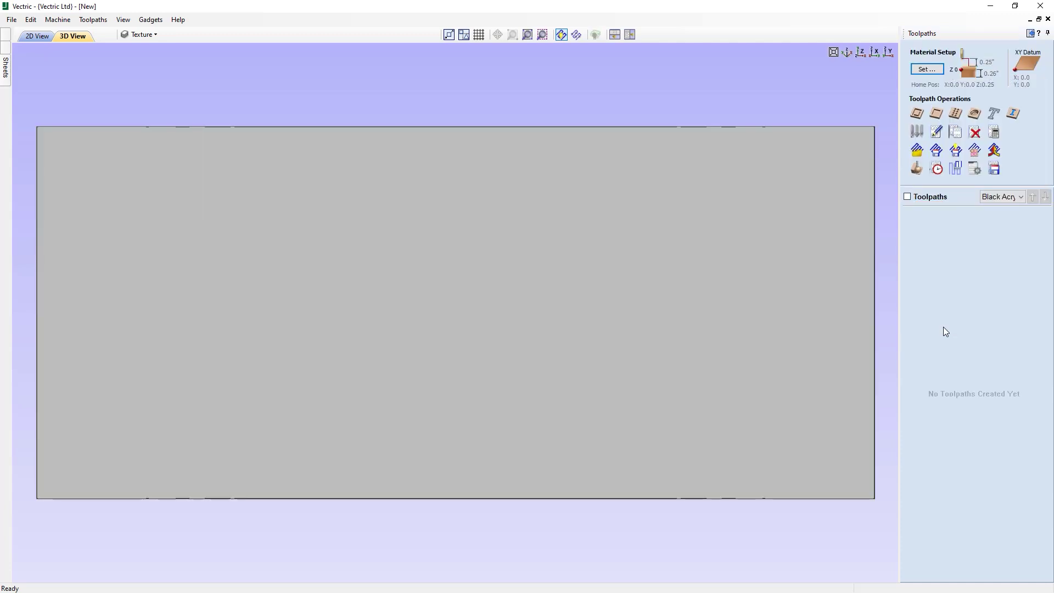
Select both arrows and "TO OUR HOME" on Black Acrylic and calculate a straight male inlay toolpath with 0.26 inch cut depth.
left_click(32, 37)
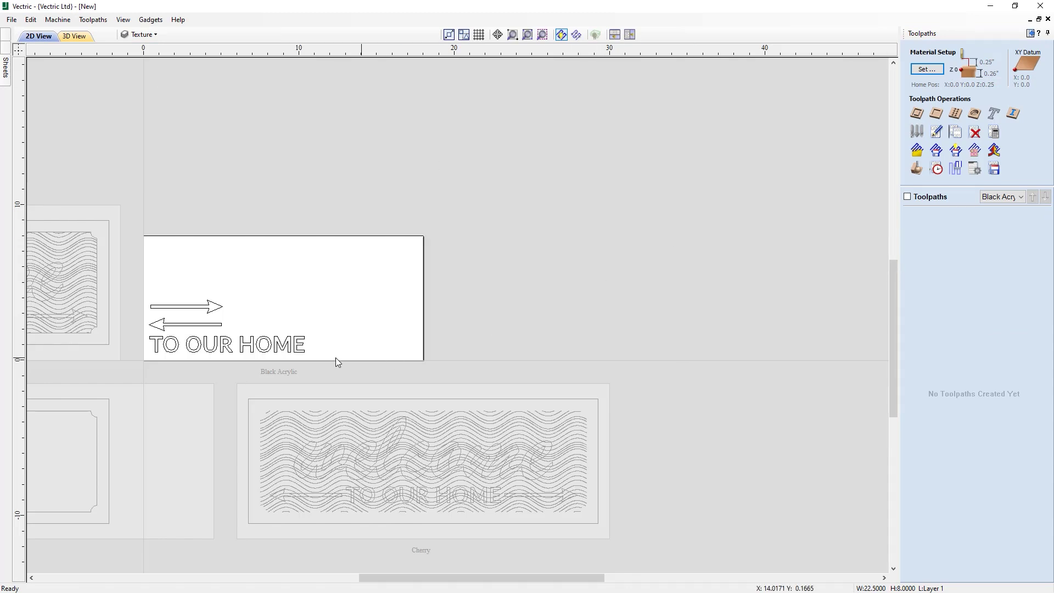
left_click_drag(144, 286, 323, 362)
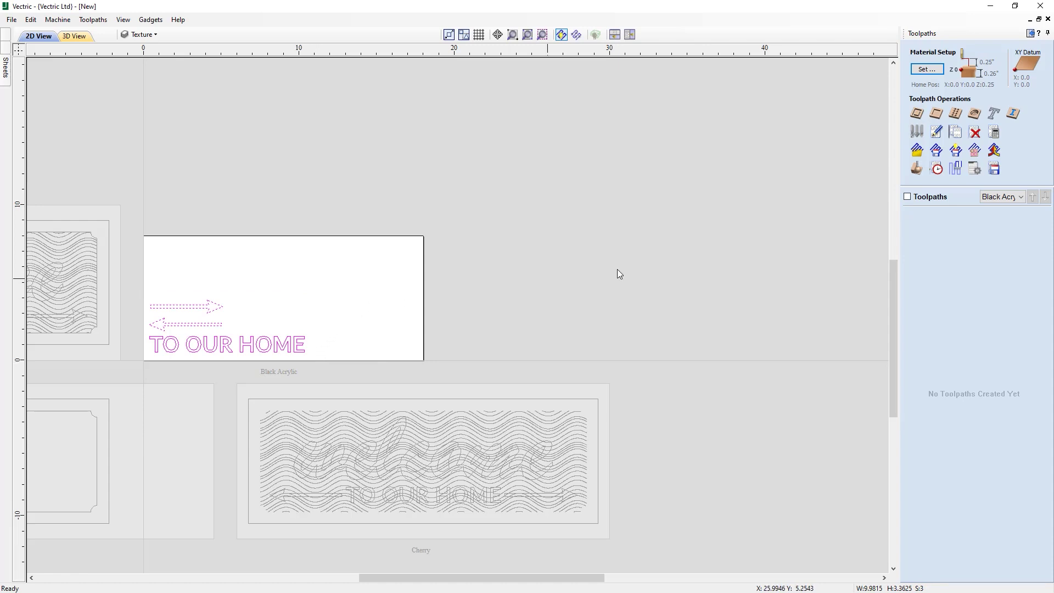
left_click(1014, 114)
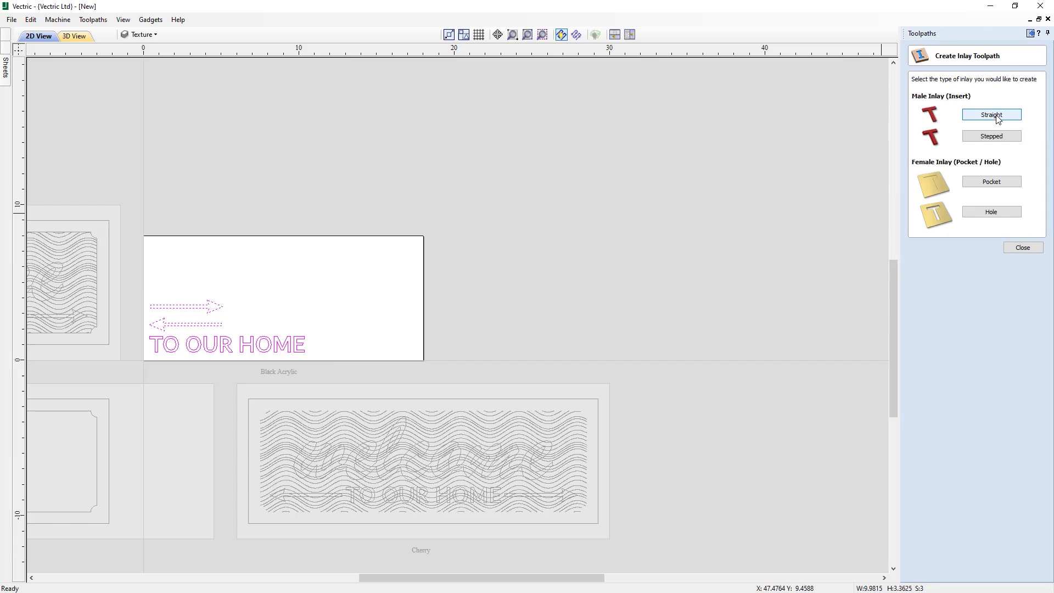
left_click(991, 115)
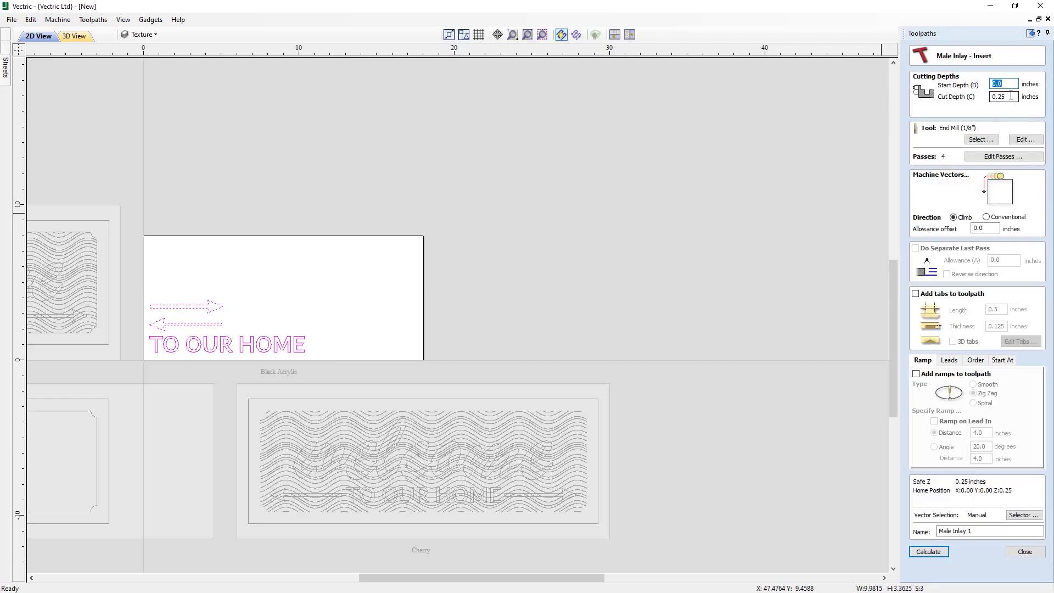
left_click_drag(1008, 98, 1004, 97)
type("6")
left_click(940, 552)
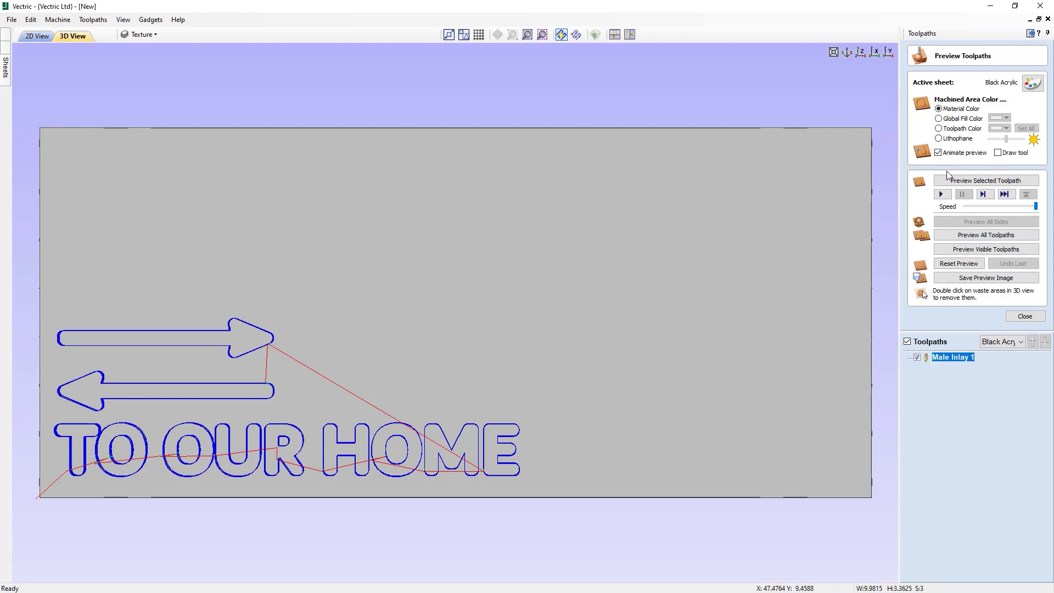
Set the Black Acrylic sheet's preview material to solid black.
left_click(1033, 87)
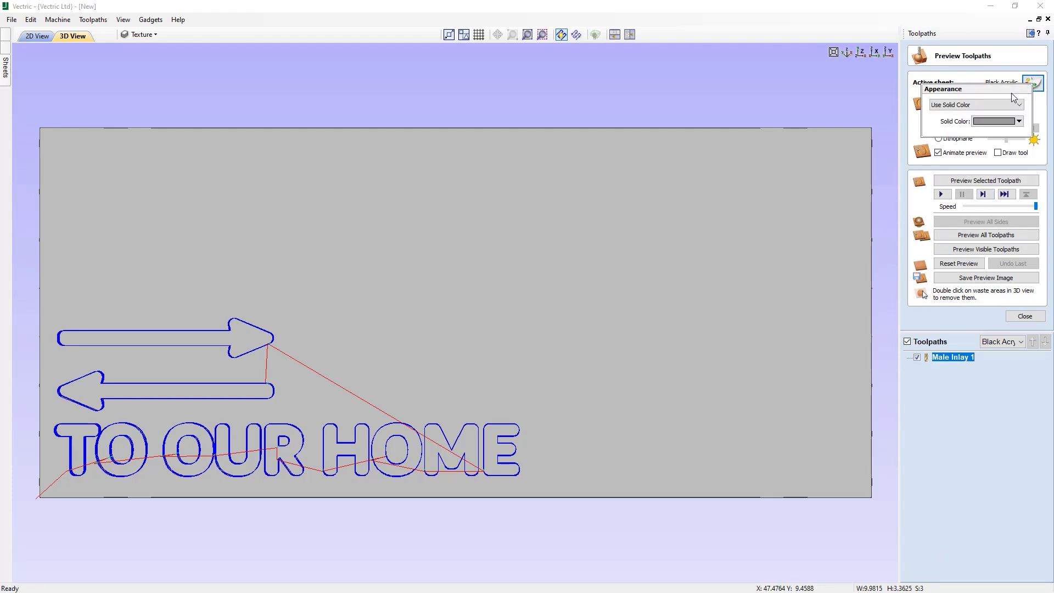
left_click(1017, 122)
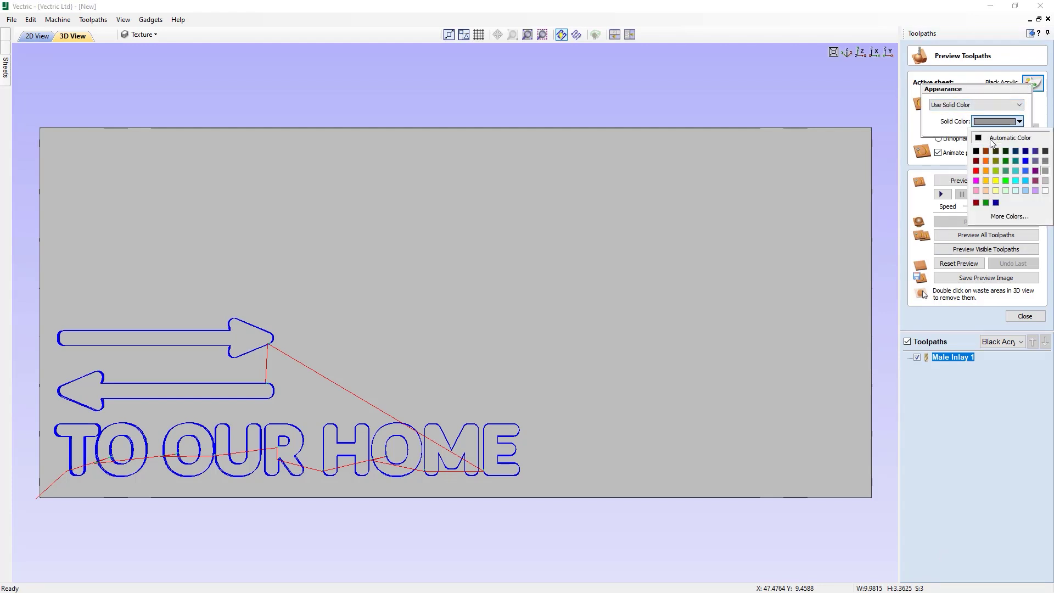
left_click(989, 139)
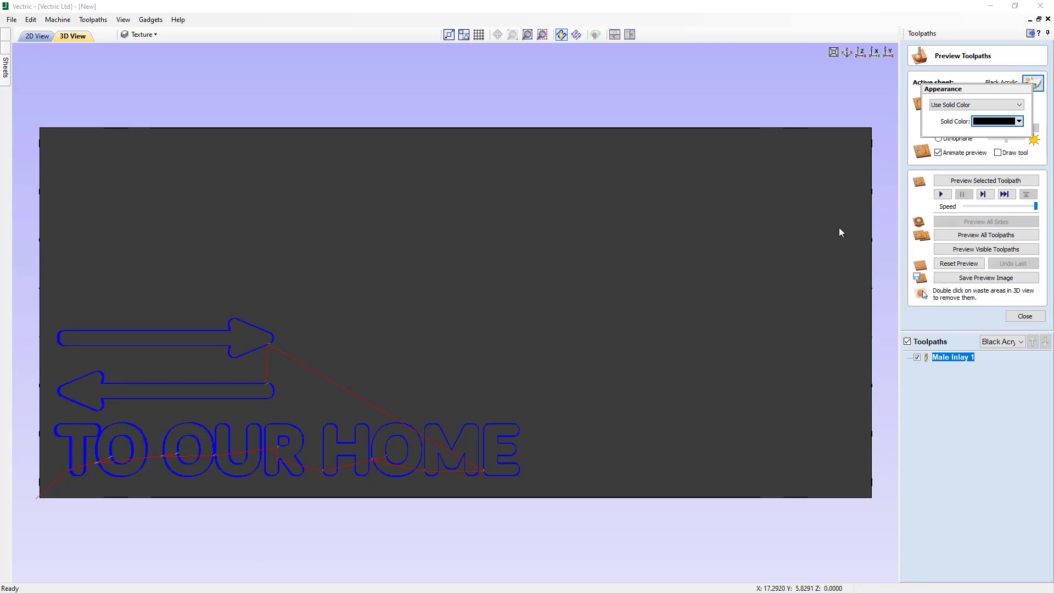
Simulate the Black Acrylic male inlay toolpath, remove the surrounding waste and letter centers, inspect the pieces at an angle, and close the preview.
left_click(986, 180)
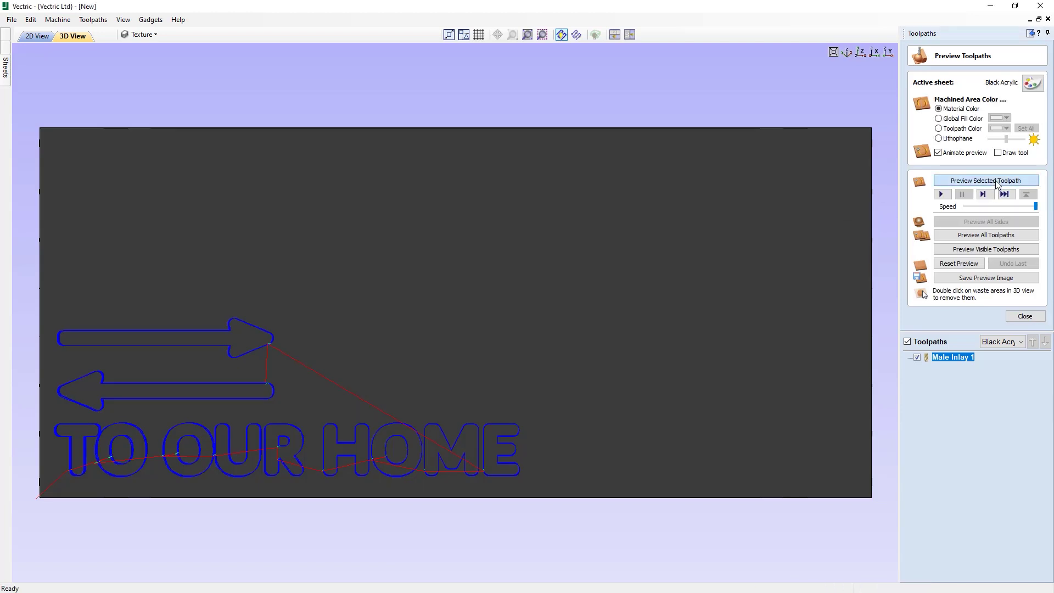
double_click(584, 334)
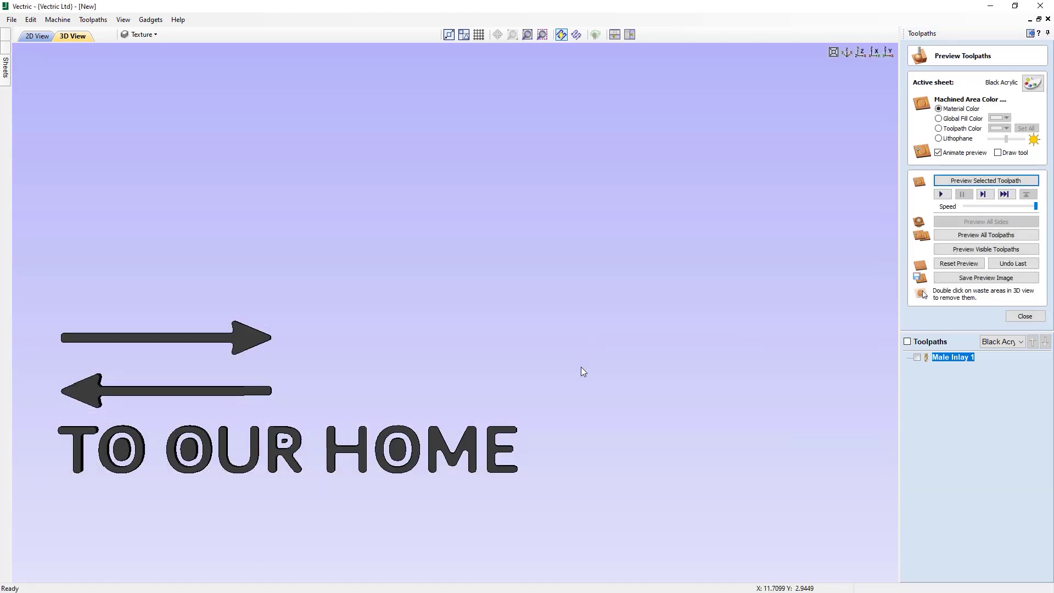
double_click(401, 447)
double_click(189, 448)
double_click(132, 448)
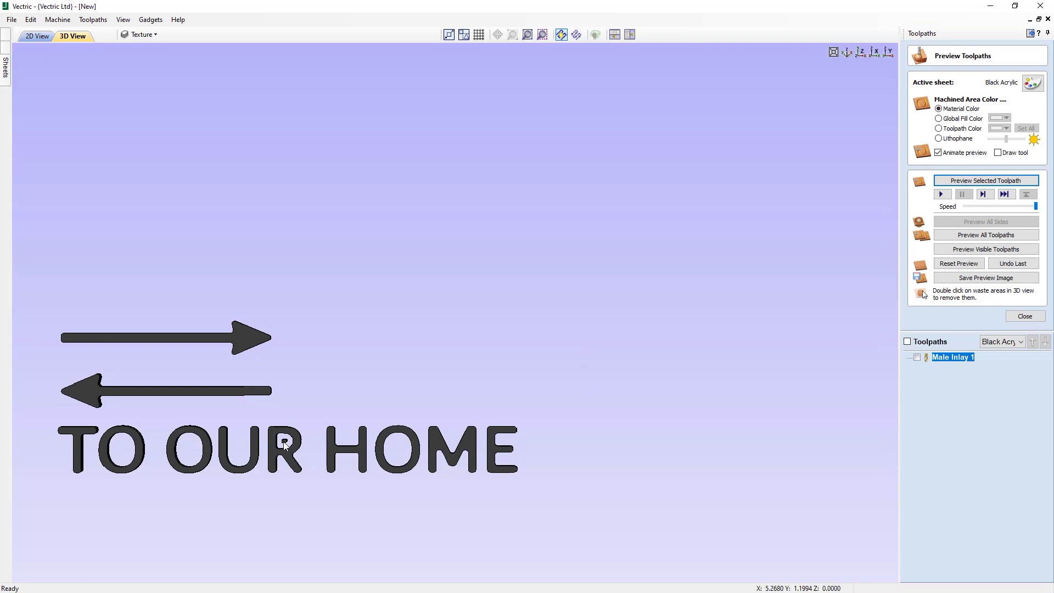
mouse_move(282, 446)
left_mouse_down()
mouse_move(315, 455)
mouse_move(270, 449)
mouse_move(304, 448)
mouse_move(285, 451)
mouse_move(292, 459)
left_mouse_up()
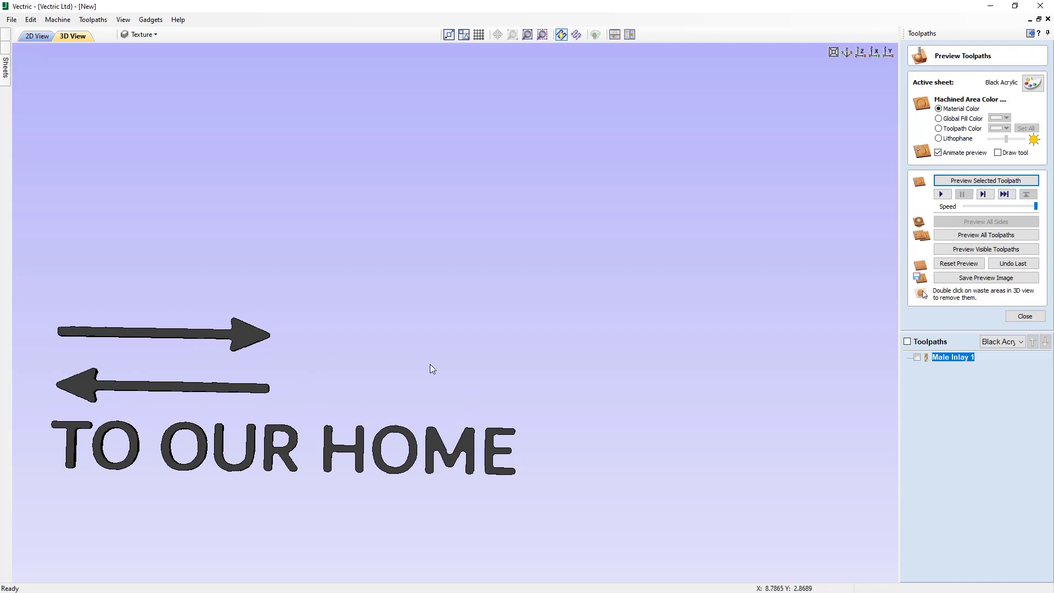
left_click(1023, 316)
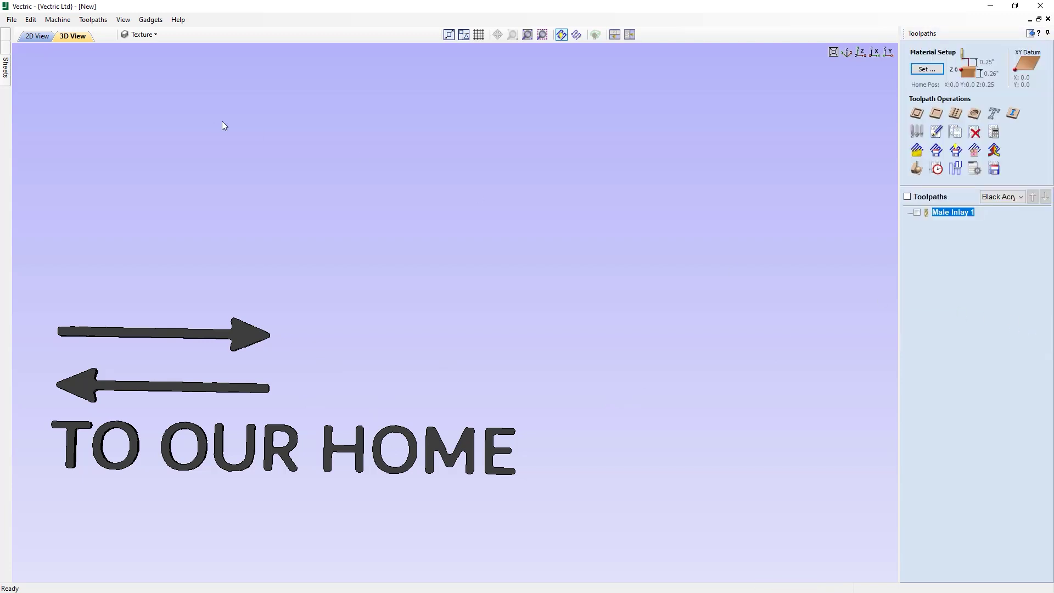
Make White Acrylic the active sheet in the 2D view and accept its material setup with 0.26 inch thickness and Z-zero on the material surface.
left_click(36, 36)
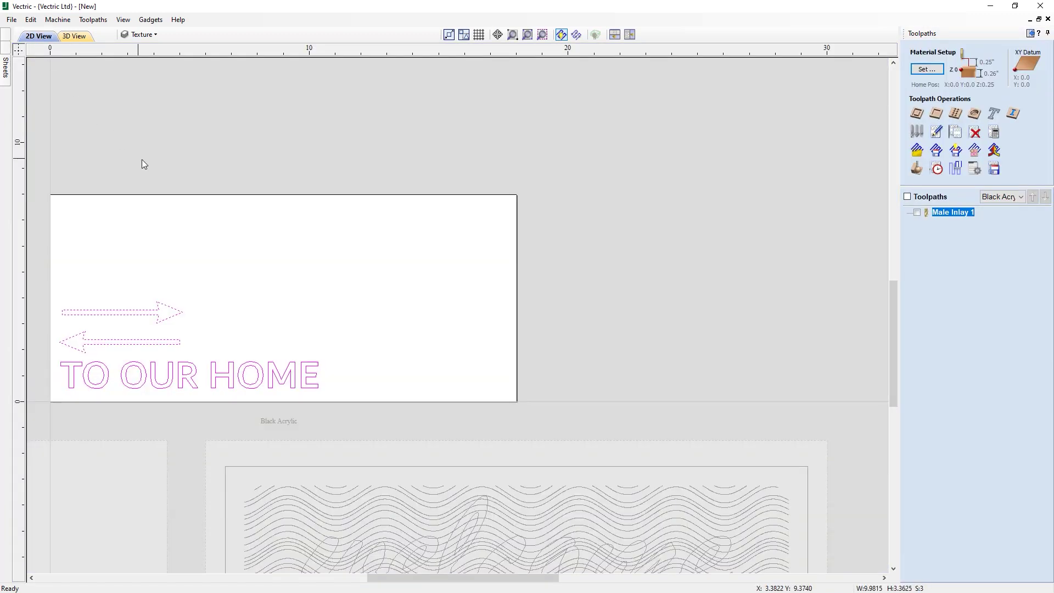
scroll(681, 256, "down", 5)
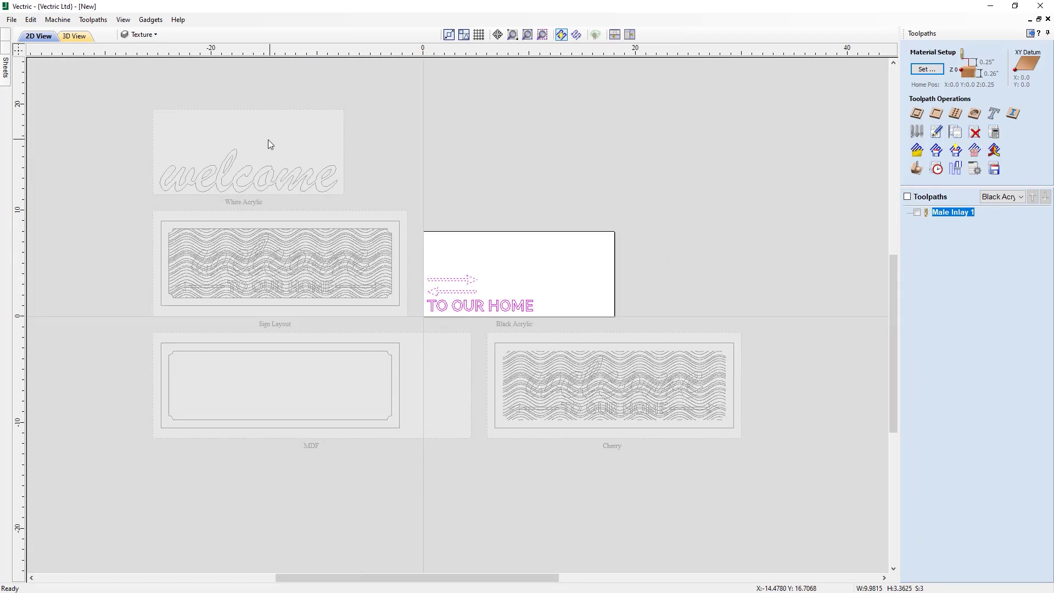
left_click(268, 146)
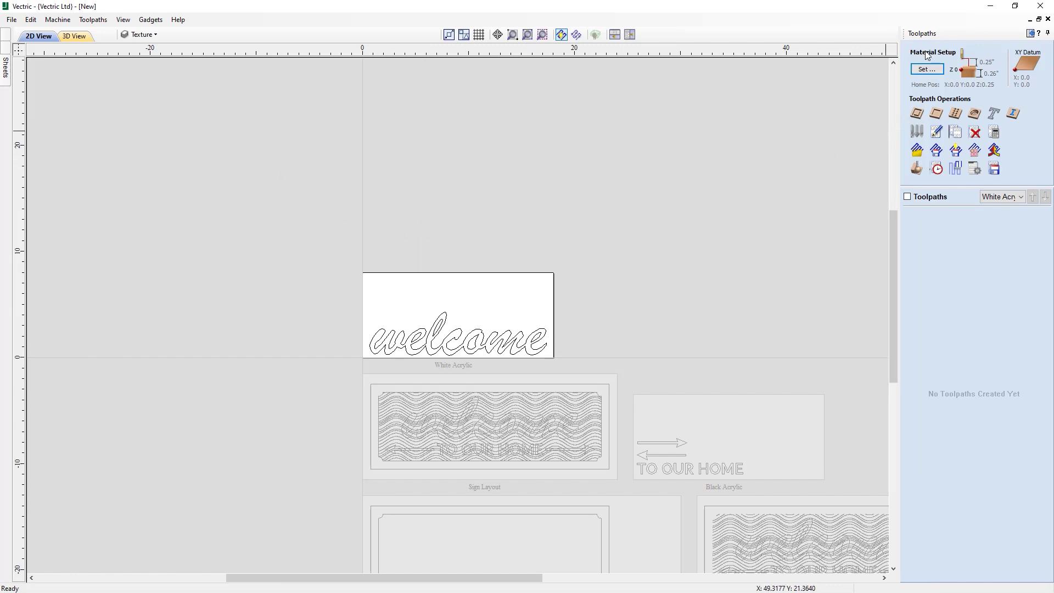
left_click(927, 69)
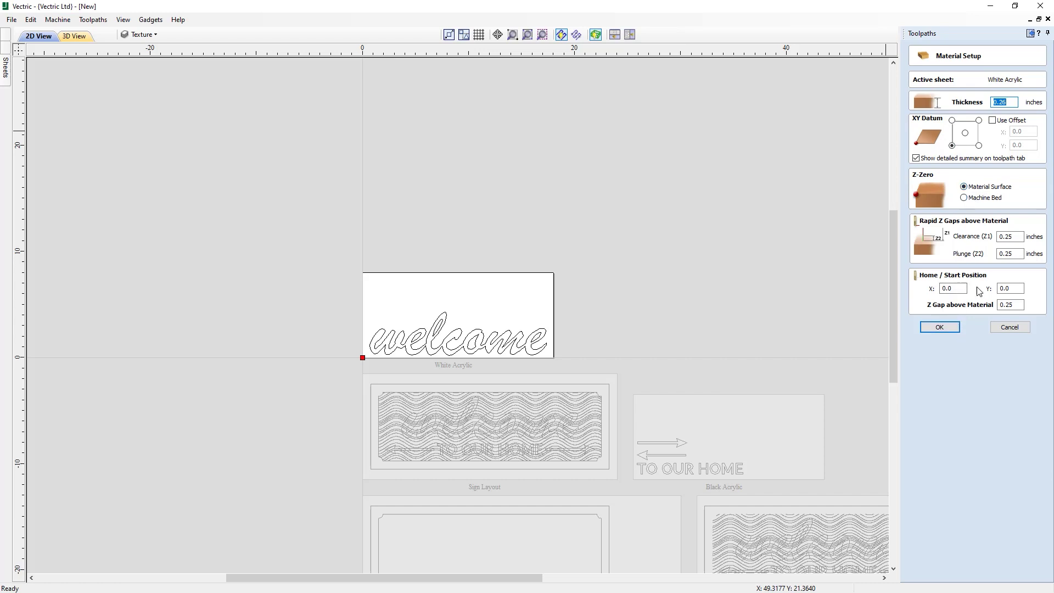
left_click(940, 327)
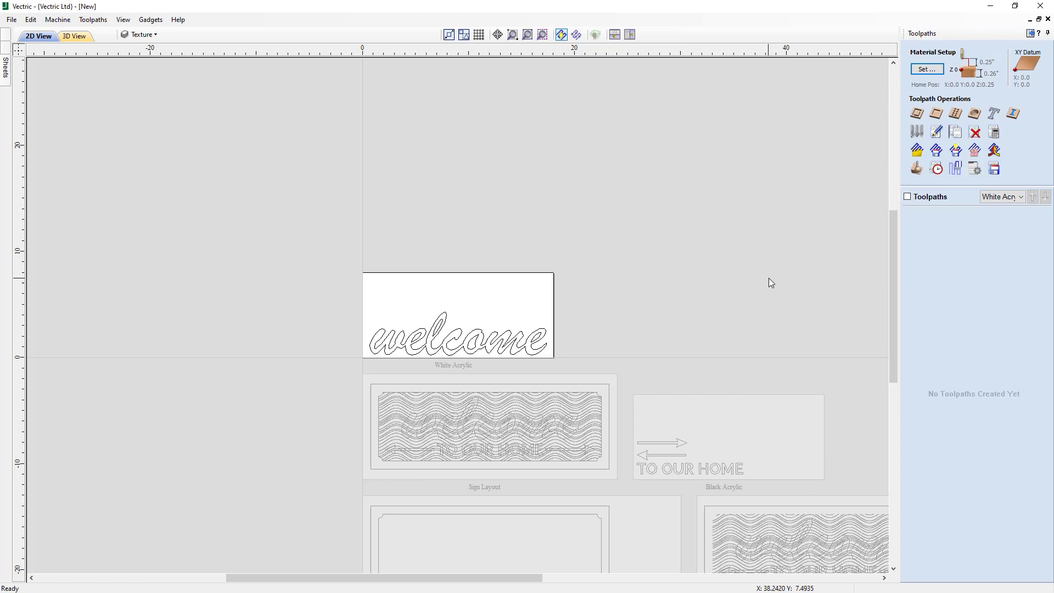
Select "welcome" on White Acrylic and calculate a straight male inlay toolpath with 0.26 inch cut depth and the 1/8 inch end mill.
left_click_drag(353, 283, 568, 368)
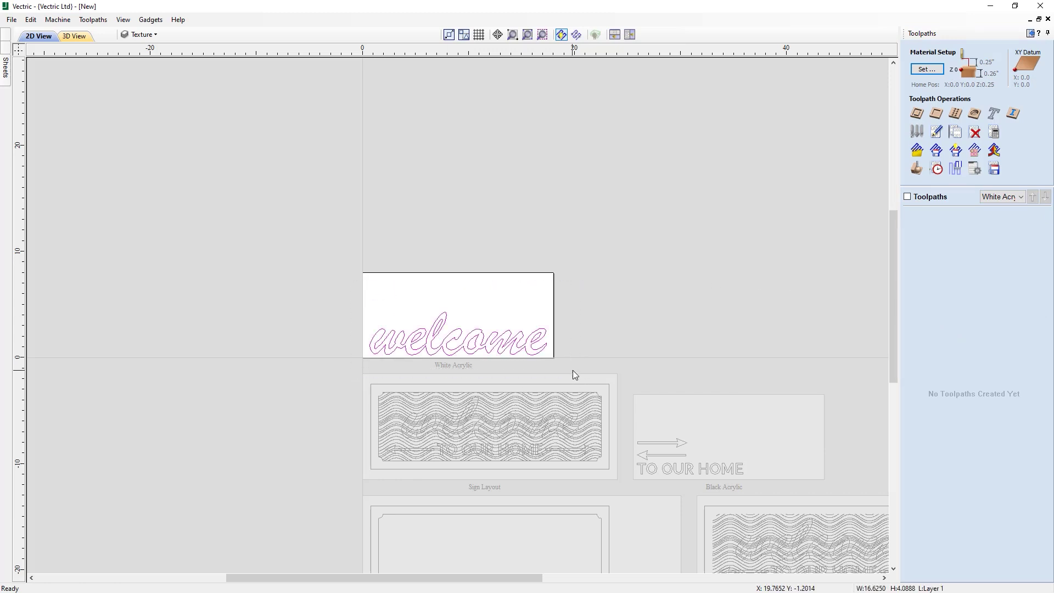
left_click(1013, 114)
left_click(984, 115)
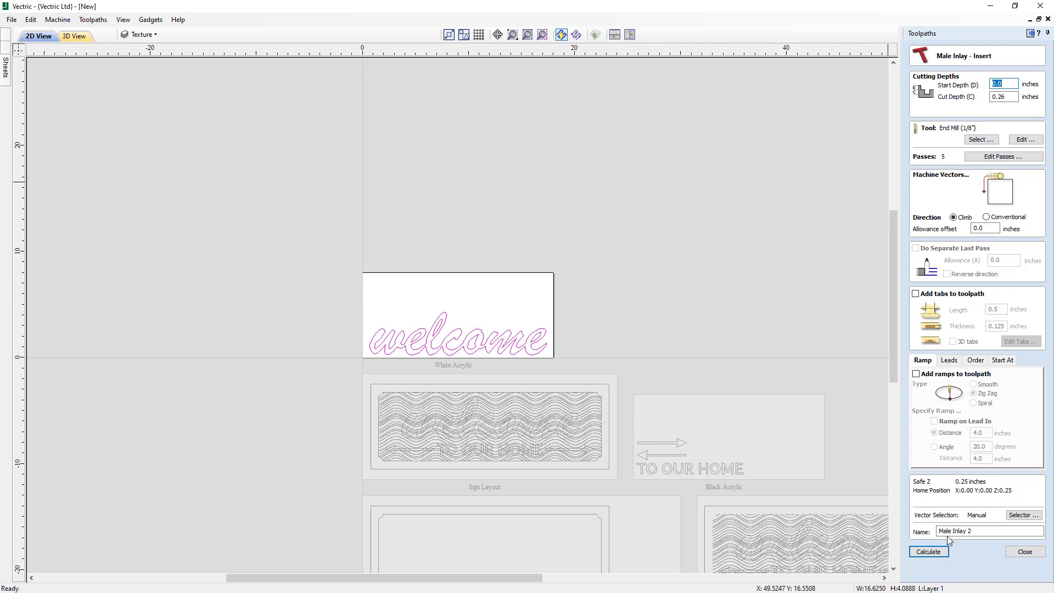
left_click(932, 551)
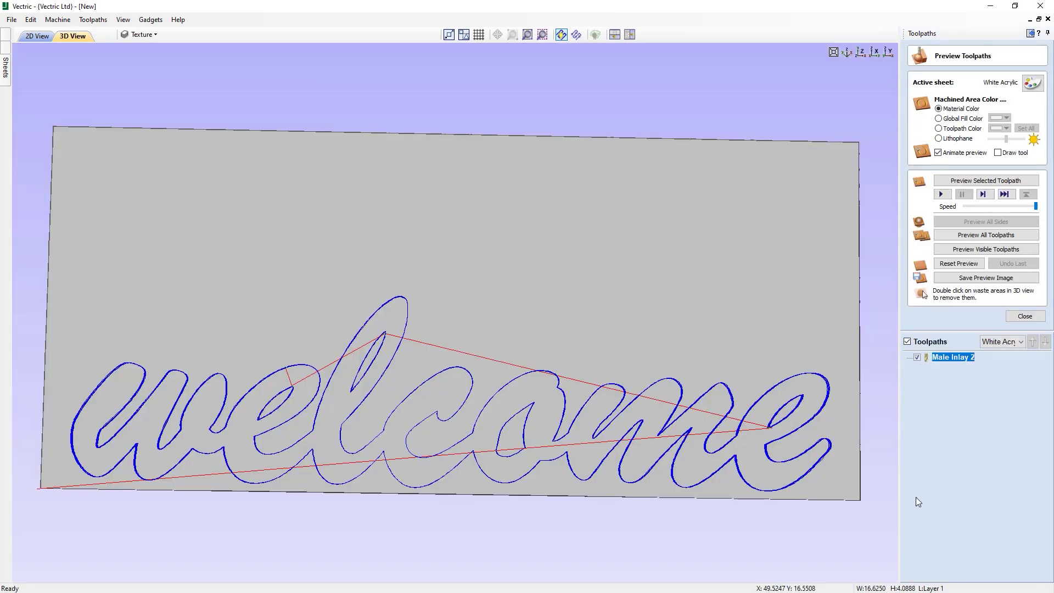
Set the White Acrylic sheet's preview material to solid white.
left_click(1032, 83)
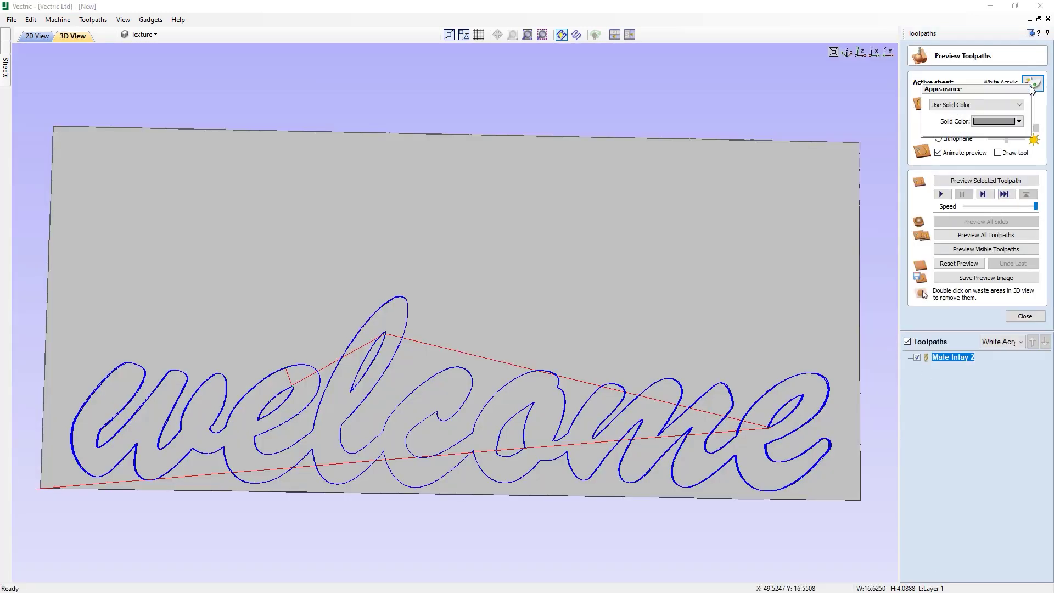
left_click(995, 121)
left_click(1045, 190)
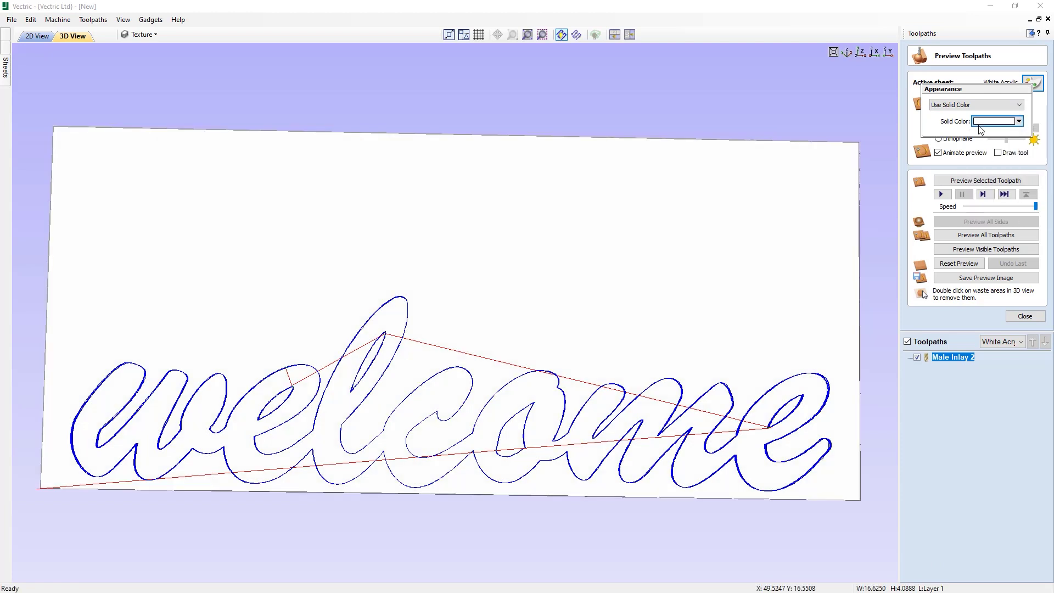
left_click(992, 78)
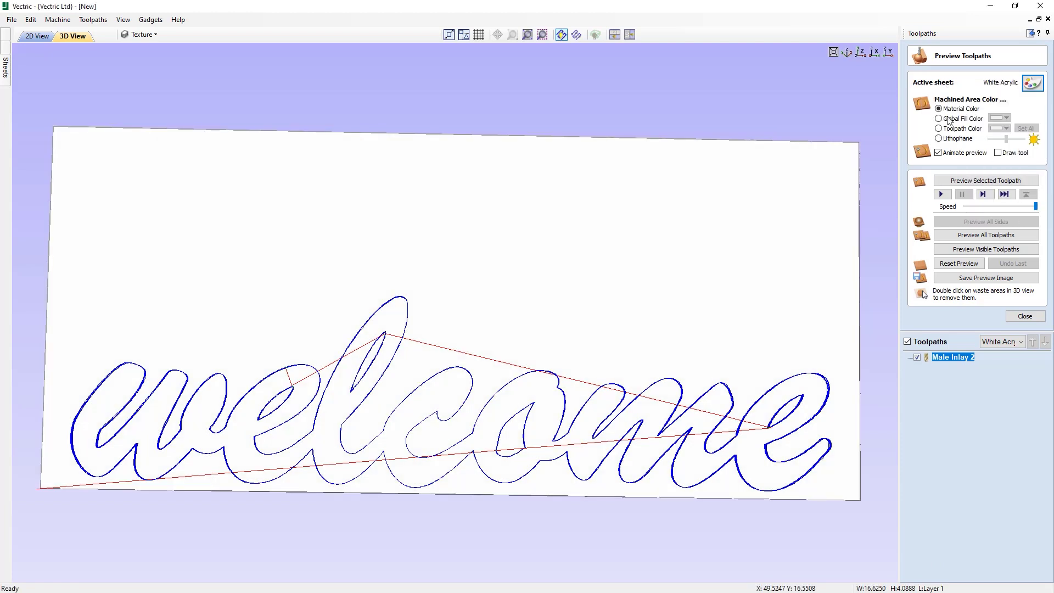
Simulate the "welcome" male inlay toolpath, remove the surrounding waste and letter centers, inspect the lettering, and close the preview.
left_click(974, 180)
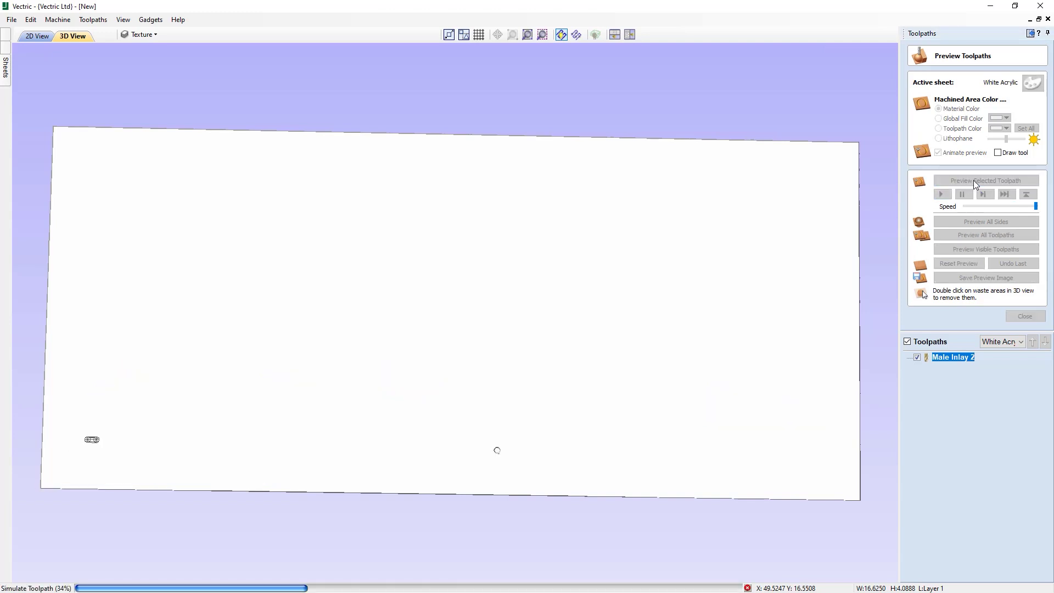
double_click(707, 290)
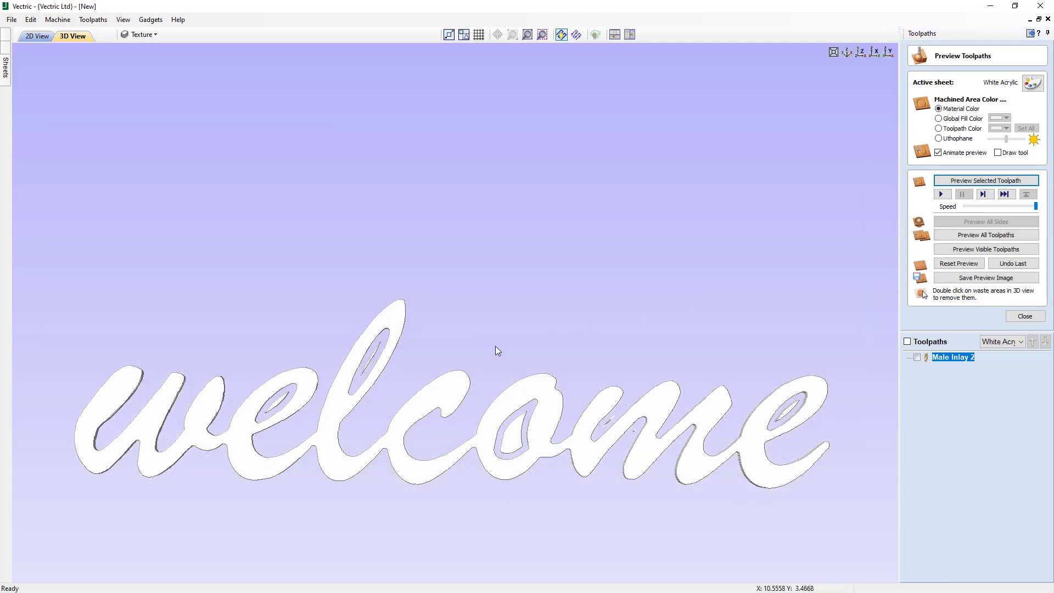
double_click(375, 355)
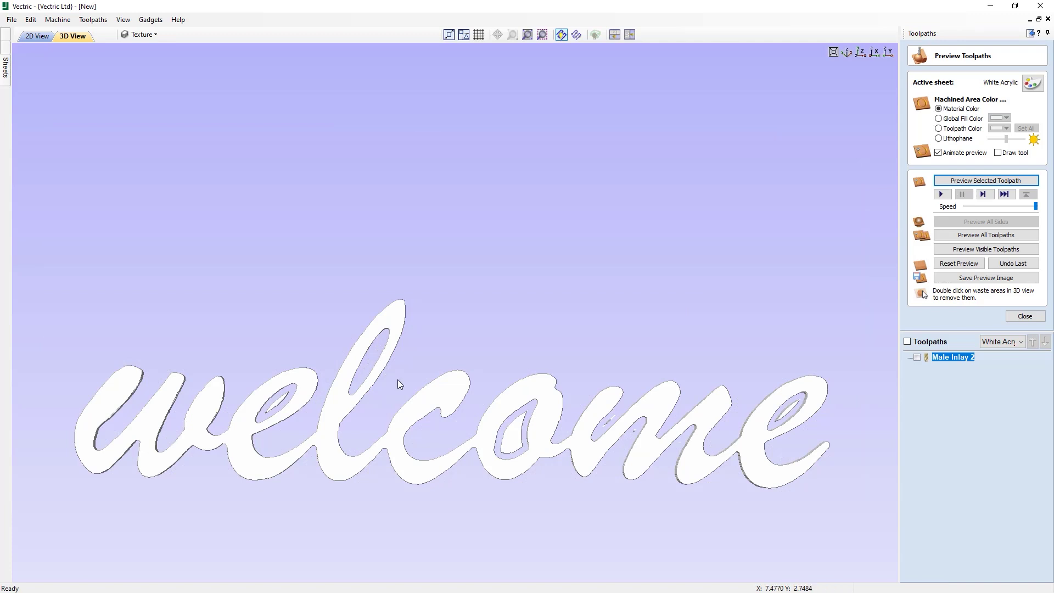
double_click(502, 427)
left_click_drag(374, 422, 476, 388)
scroll(476, 389, "down", 2)
scroll(477, 389, "down", 1)
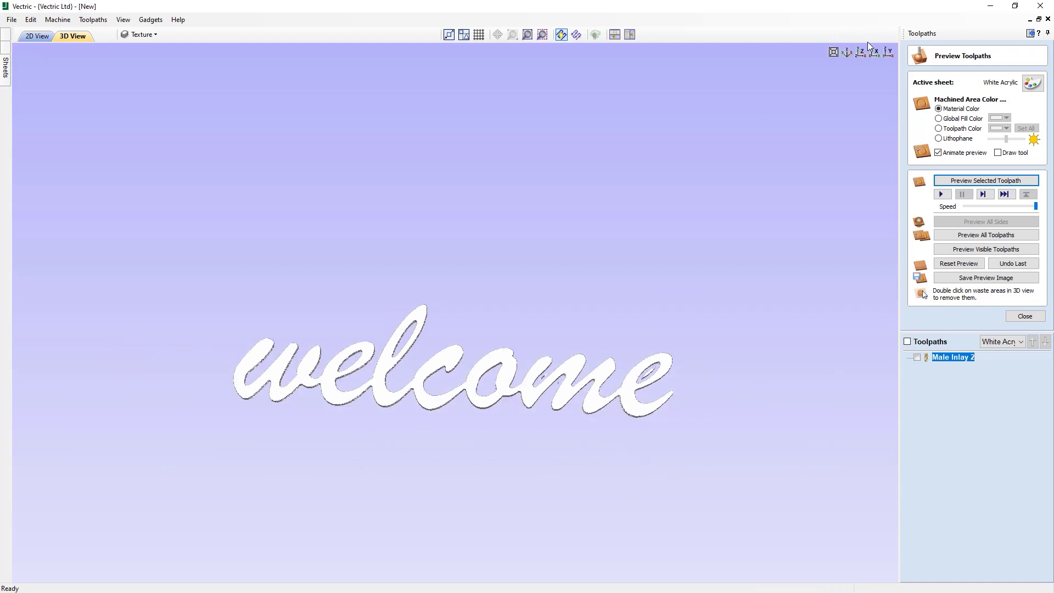
scroll(798, 164, "up", 2)
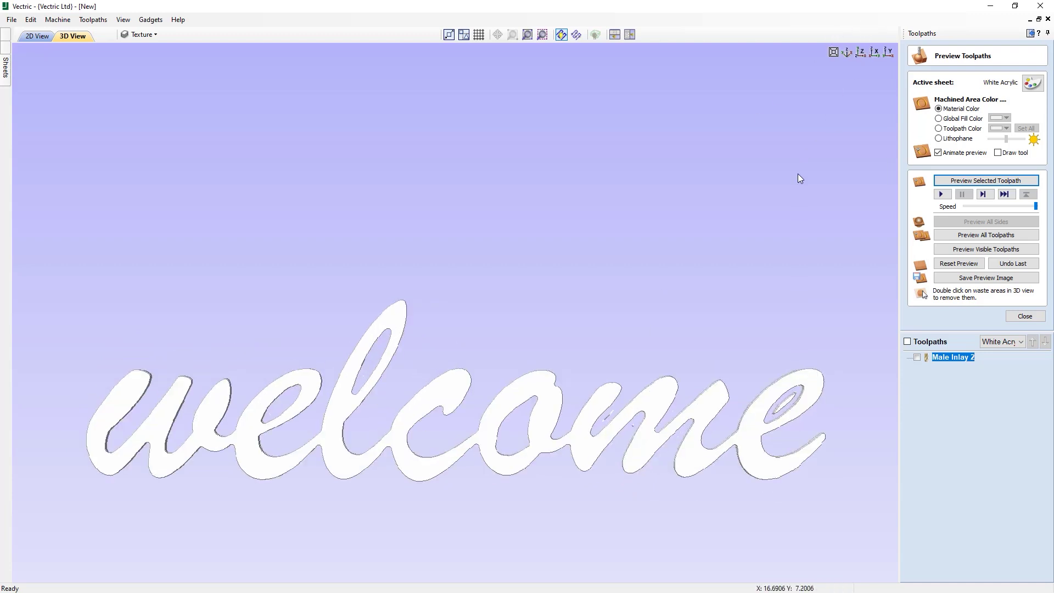
left_click(1024, 316)
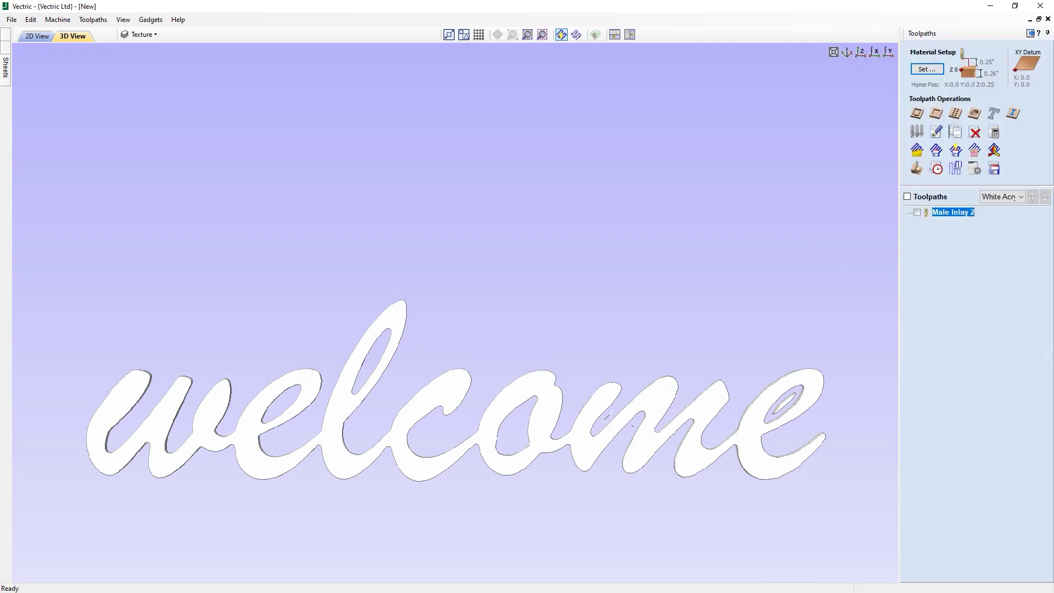
Make MDF the active sheet in the 2D view and accept its material setup with 0.375 inch thickness and Z-zero on the material surface.
left_click(38, 37)
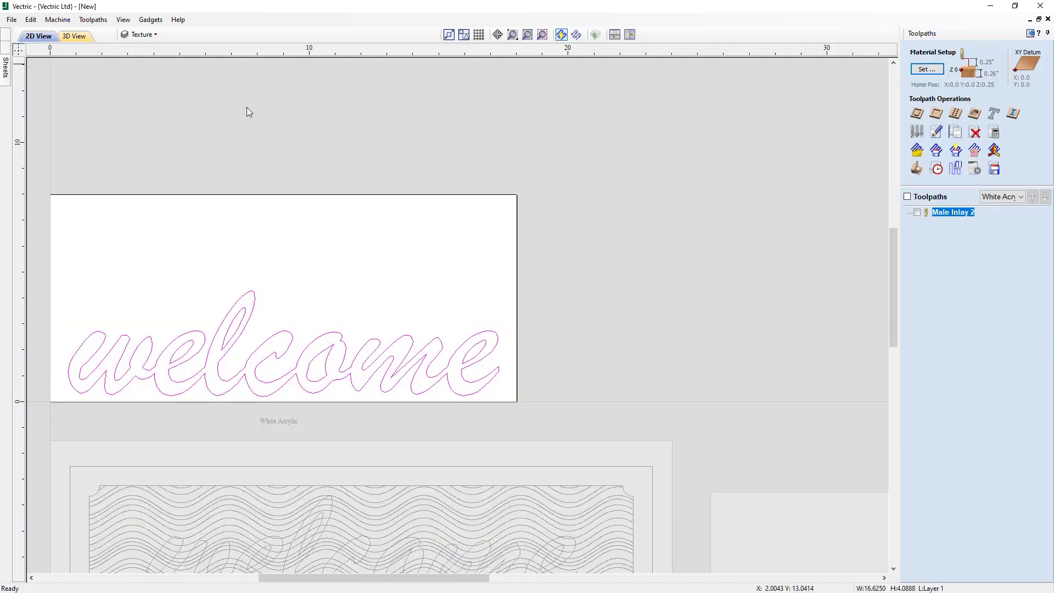
scroll(446, 279, "down", 3)
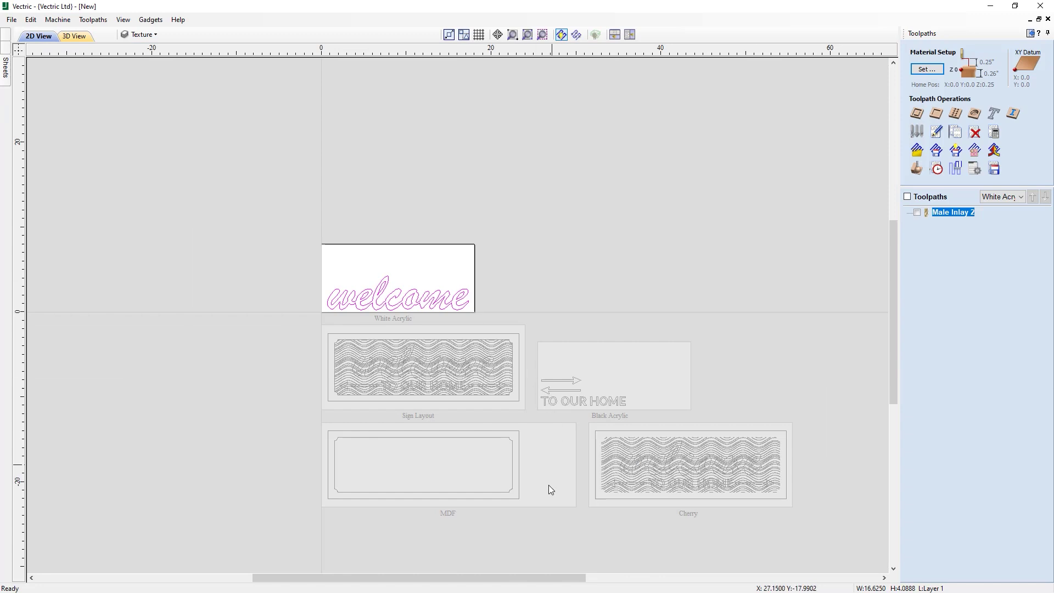
scroll(560, 514, "up", 1)
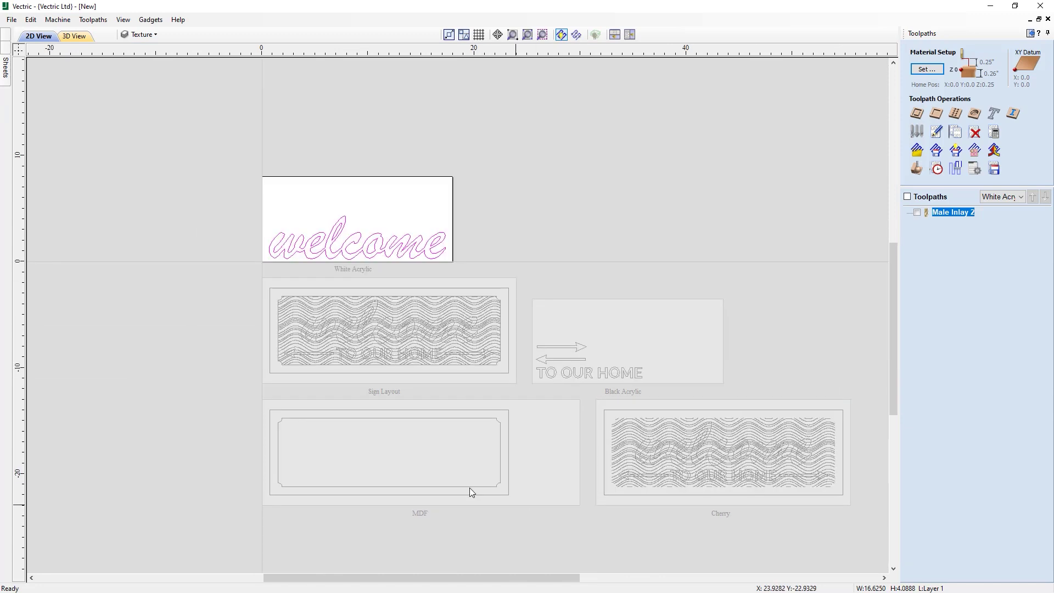
double_click(386, 445)
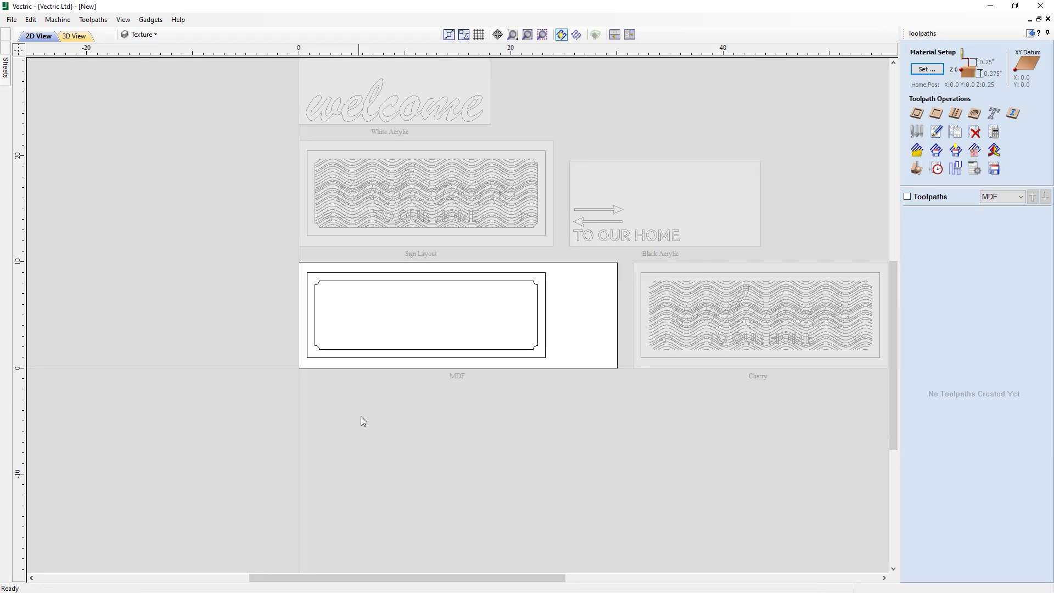
left_click(927, 71)
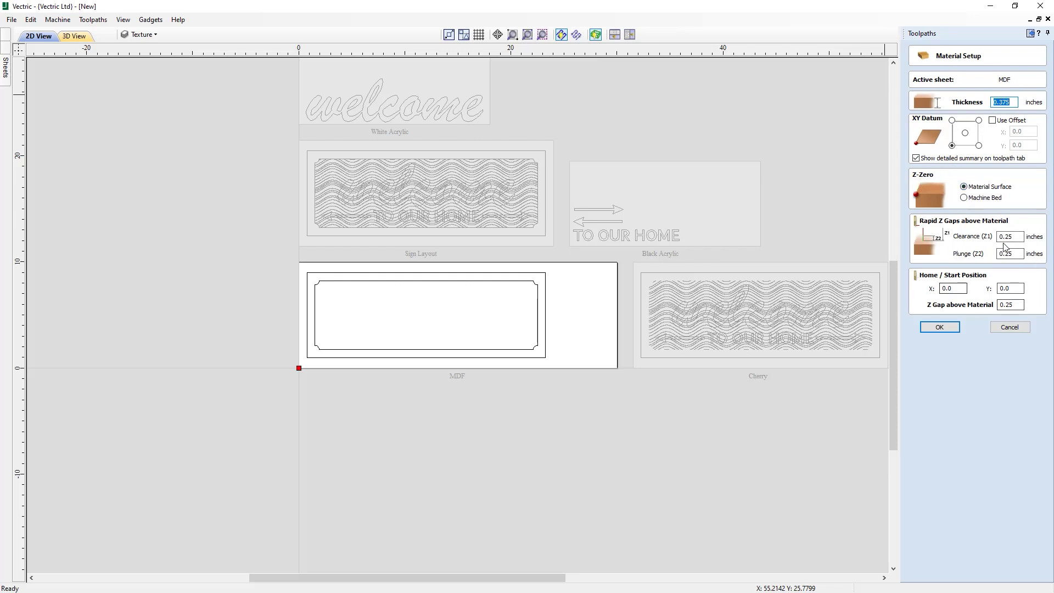
left_click(940, 327)
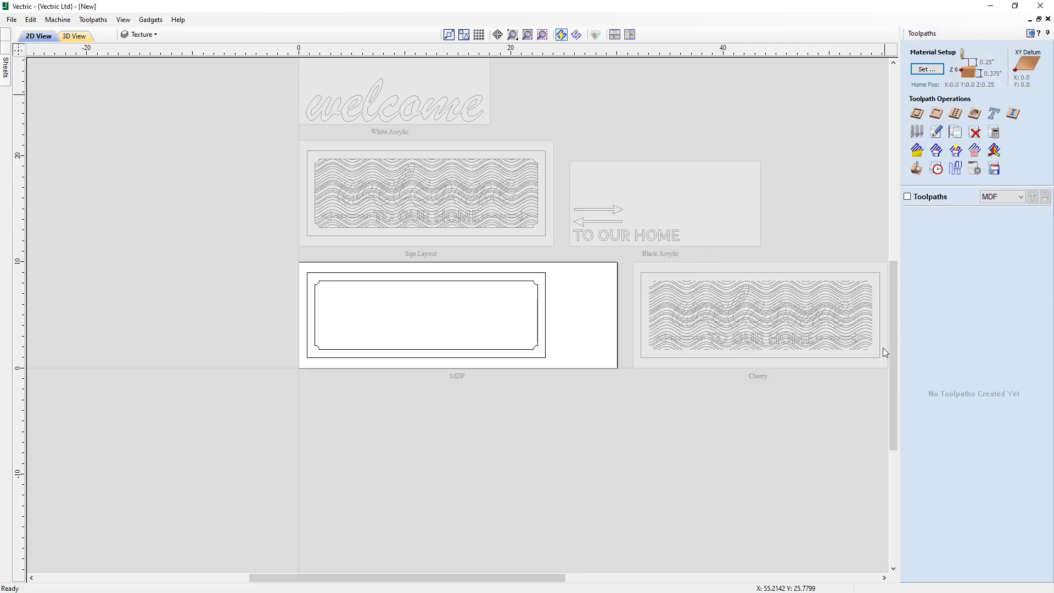
Select both MDF border vectors and calculate an outside profile toolpath named "Profile" with 0.375 inch cut depth and the 1/4 inch end mill.
key("ctrl+a")
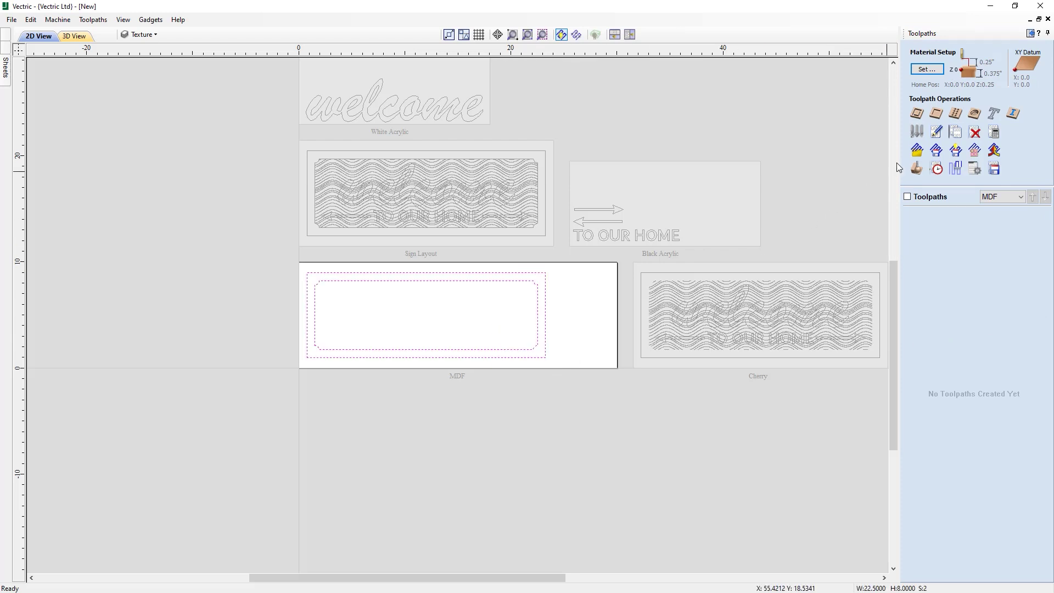
left_click(916, 113)
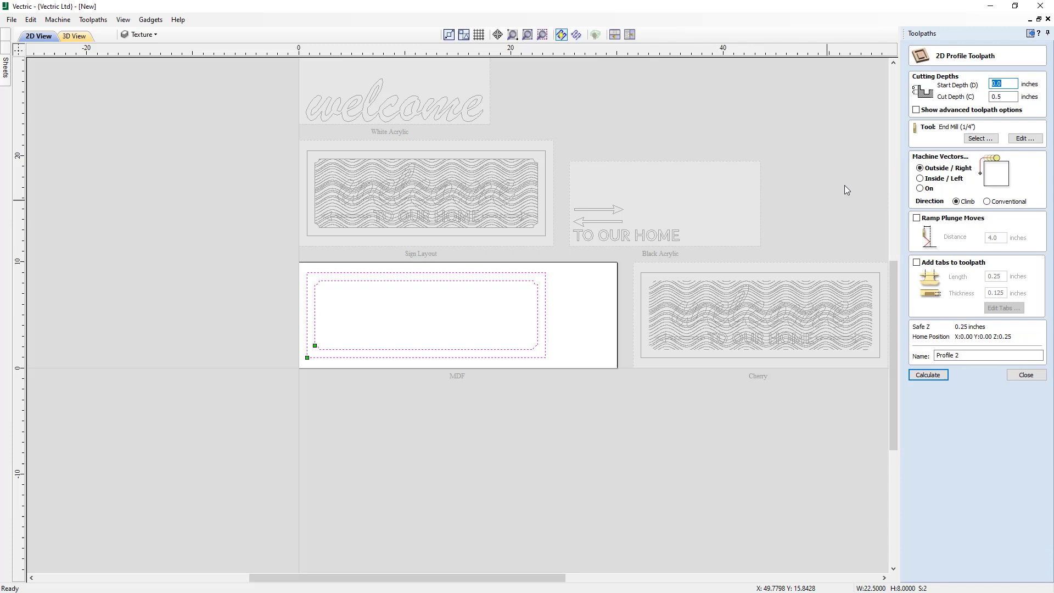
left_click_drag(999, 98, 990, 96)
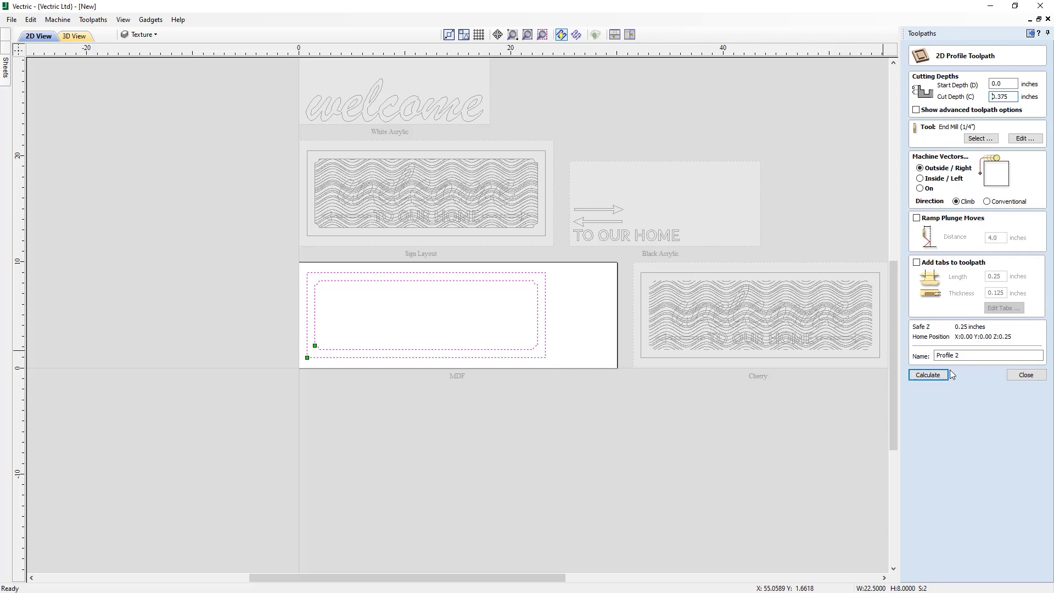
left_click(961, 357)
left_click(926, 374)
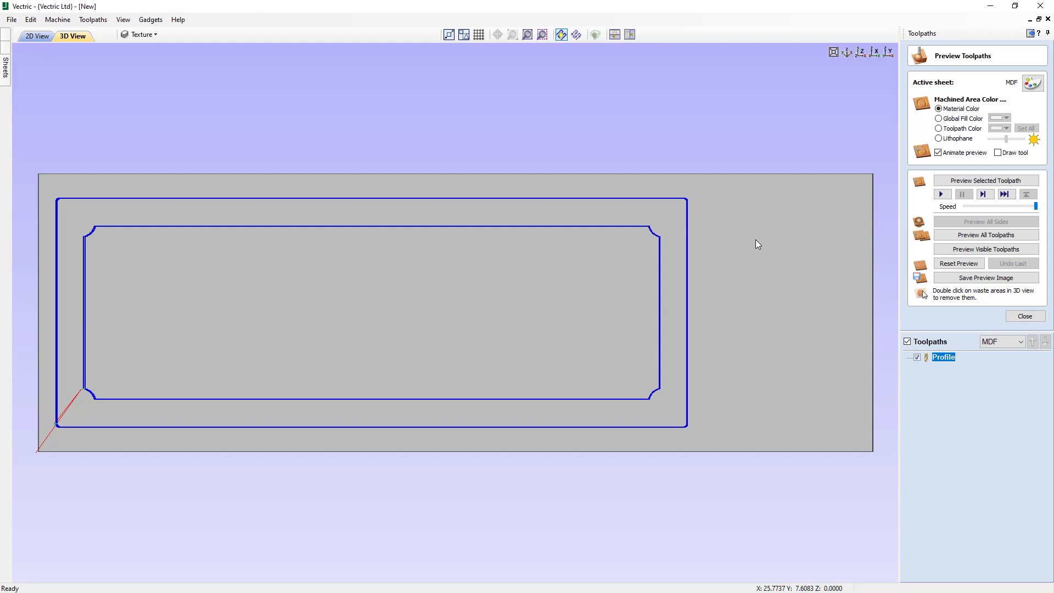
Set the MDF sheet's preview material to solid light gray and simulate its Profile toolpath.
left_click(1031, 83)
left_click(1002, 121)
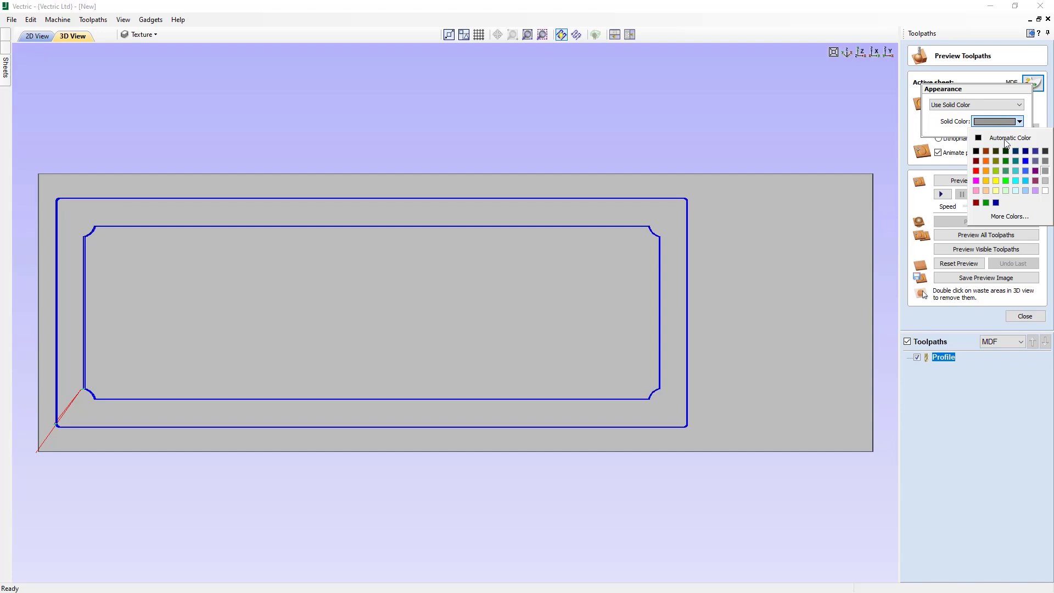
left_click(1045, 180)
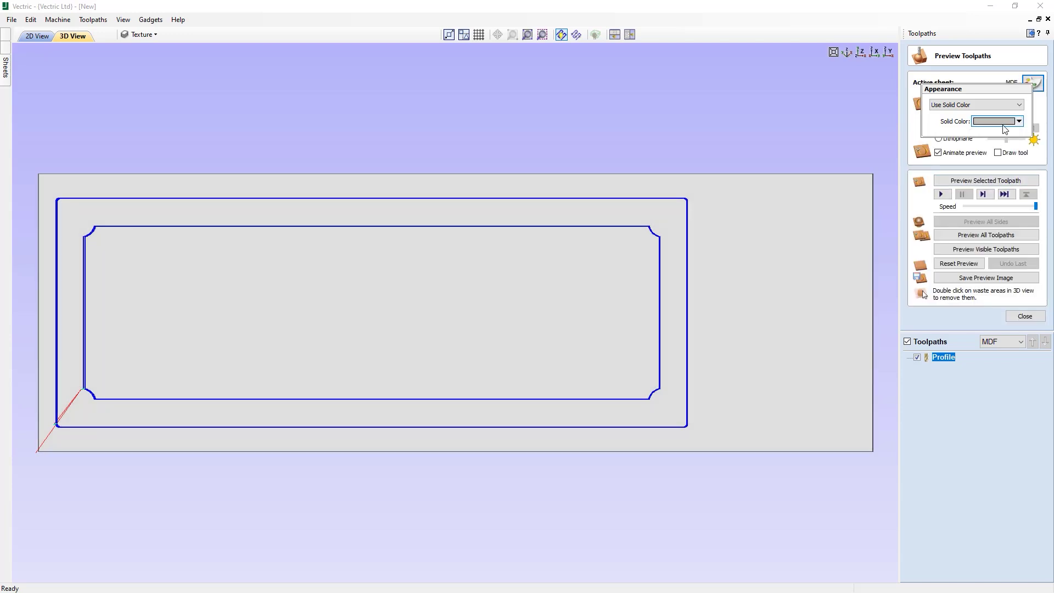
left_click(998, 182)
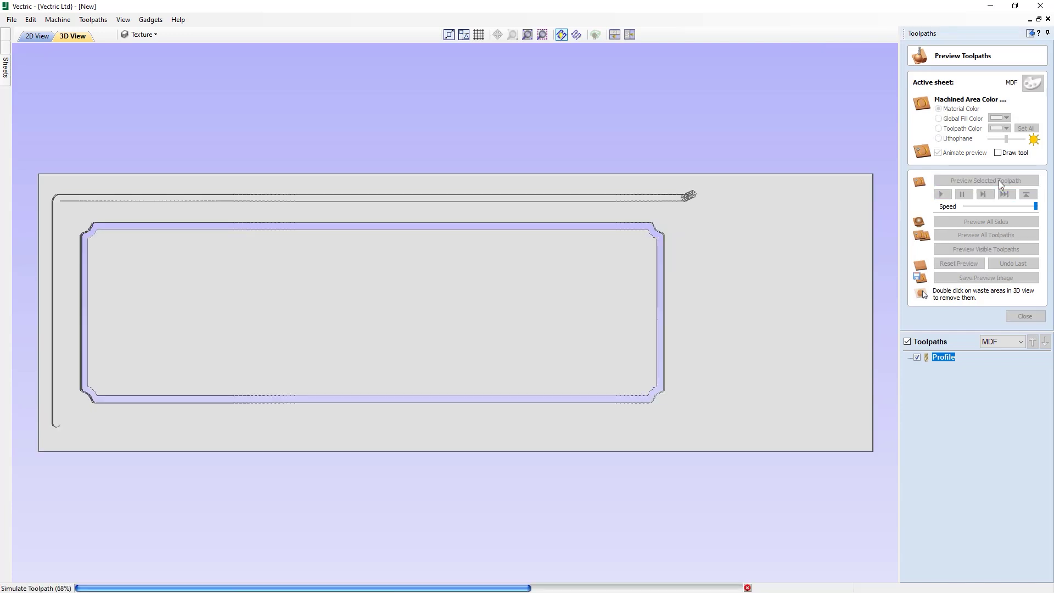
Remove the center and surrounding waste from the MDF preview and inspect the remaining border frame at an angle.
double_click(606, 281)
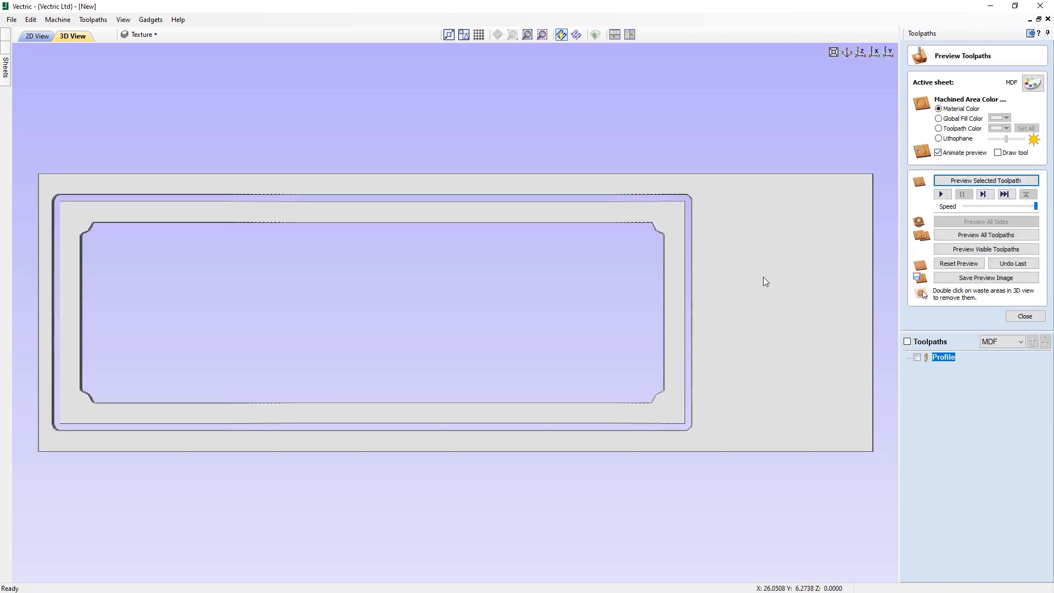
double_click(745, 294)
left_click_drag(559, 402, 609, 362)
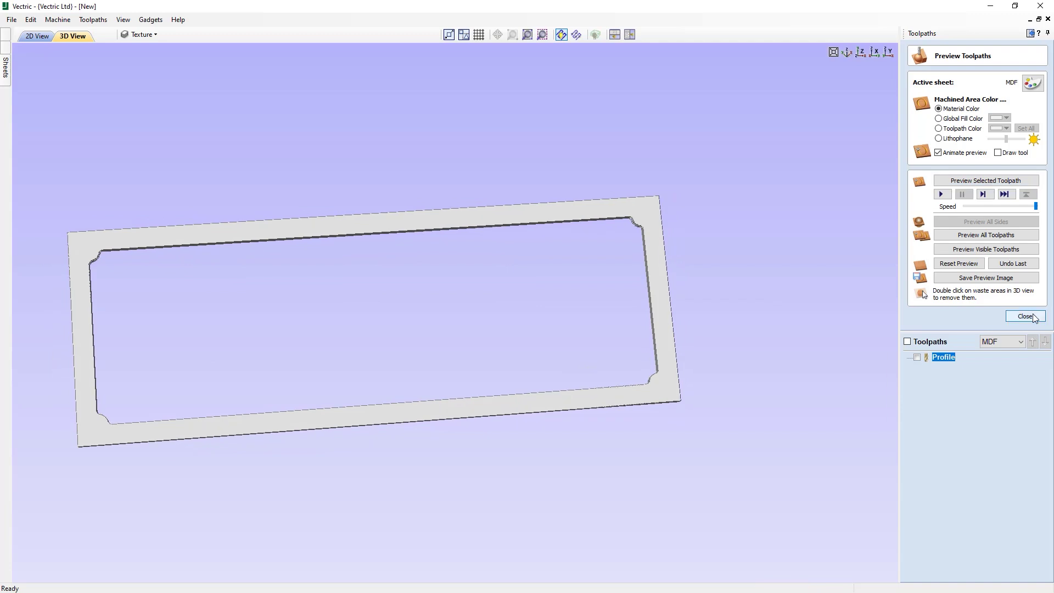
Filter the toolpath list by the Black Acrylic sheet and by Cherry, and finish with the toolpaths of all sheets listed.
left_click(1000, 341)
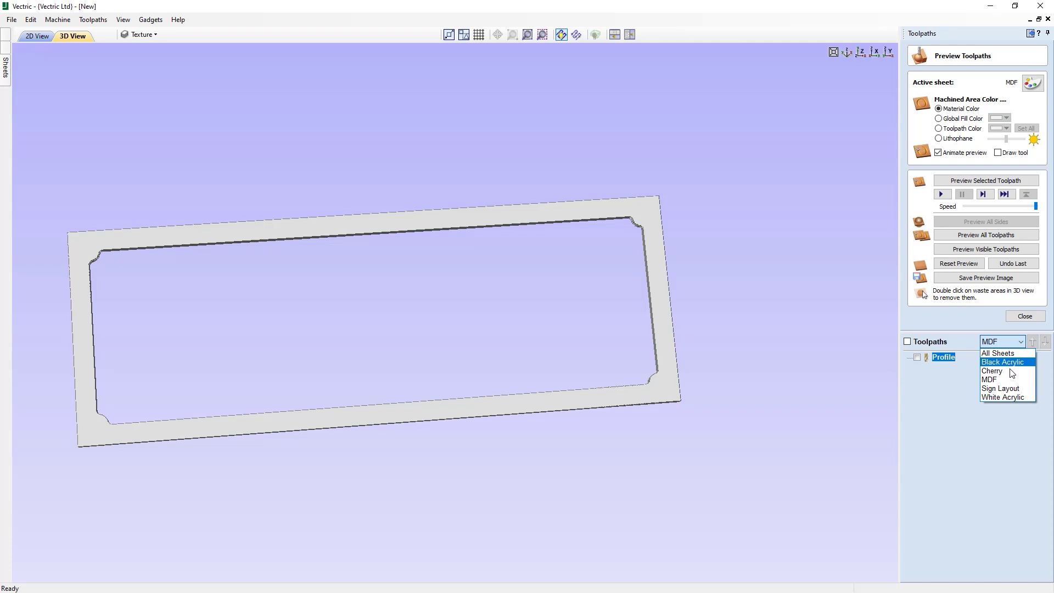
left_click(1008, 362)
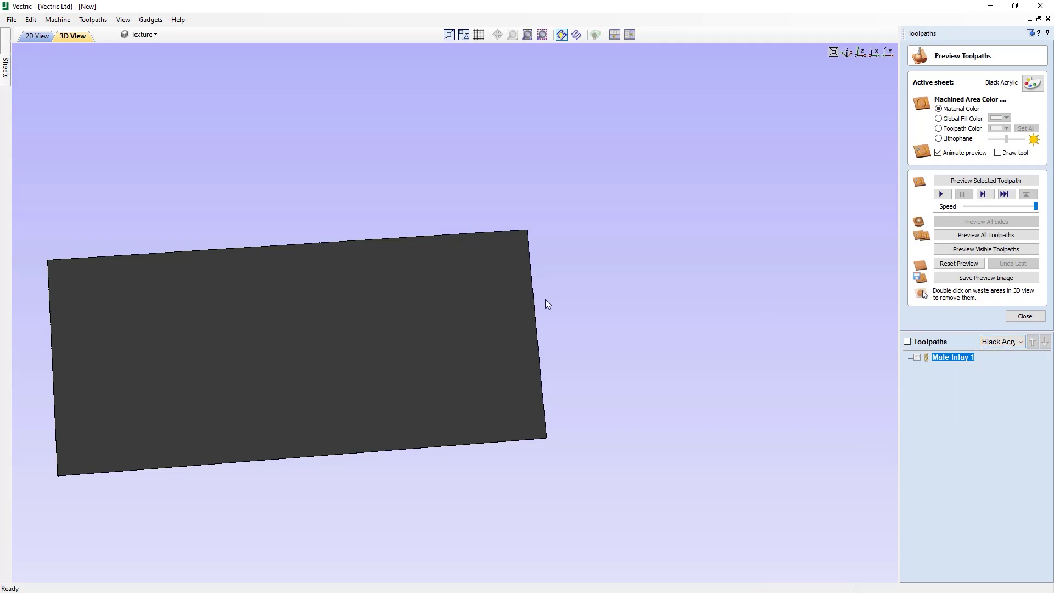
left_click(997, 343)
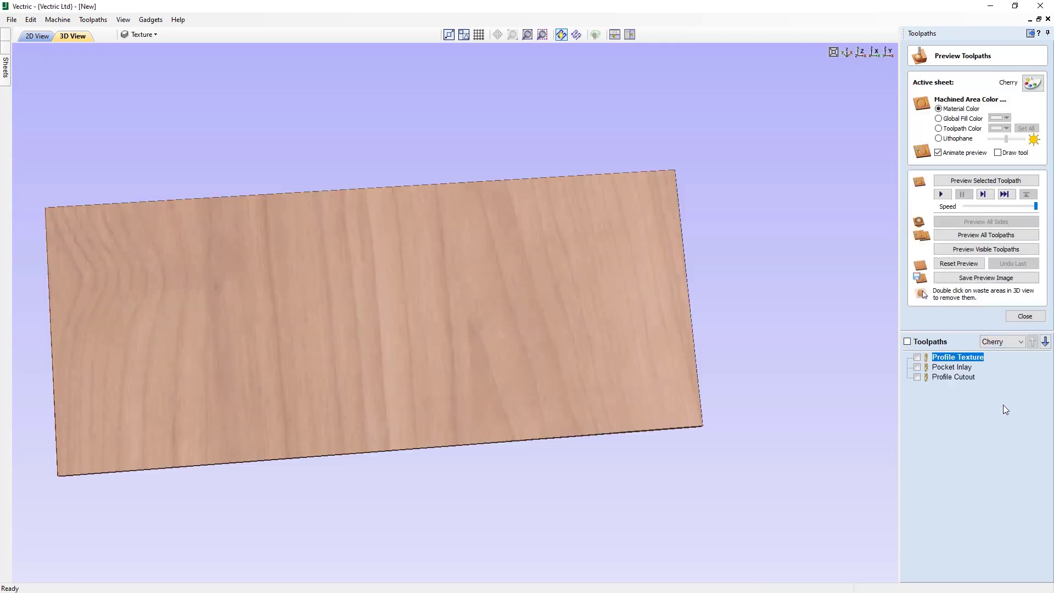
left_click(1021, 343)
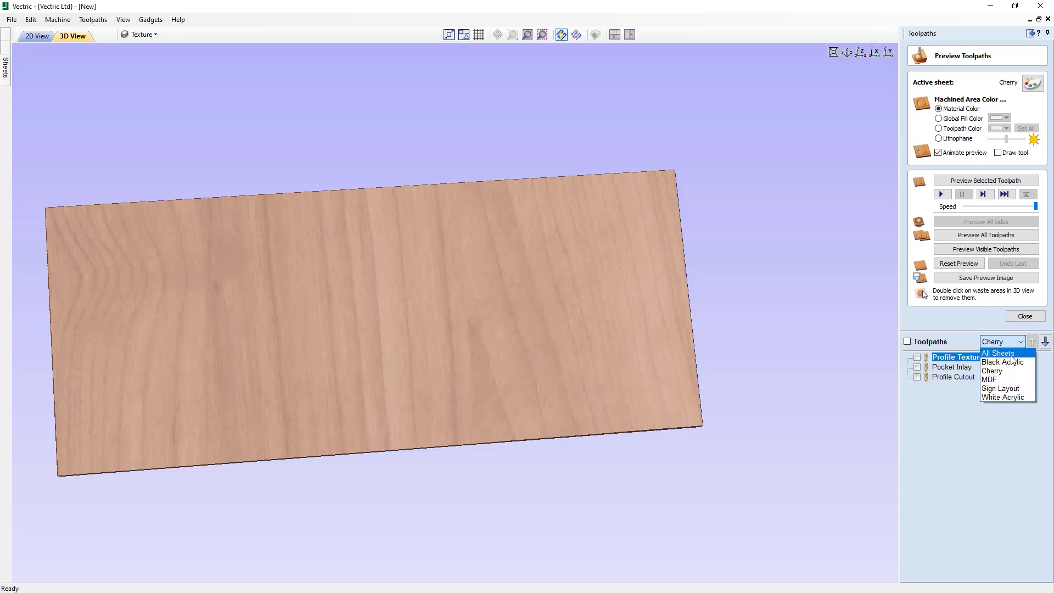
left_click(1018, 354)
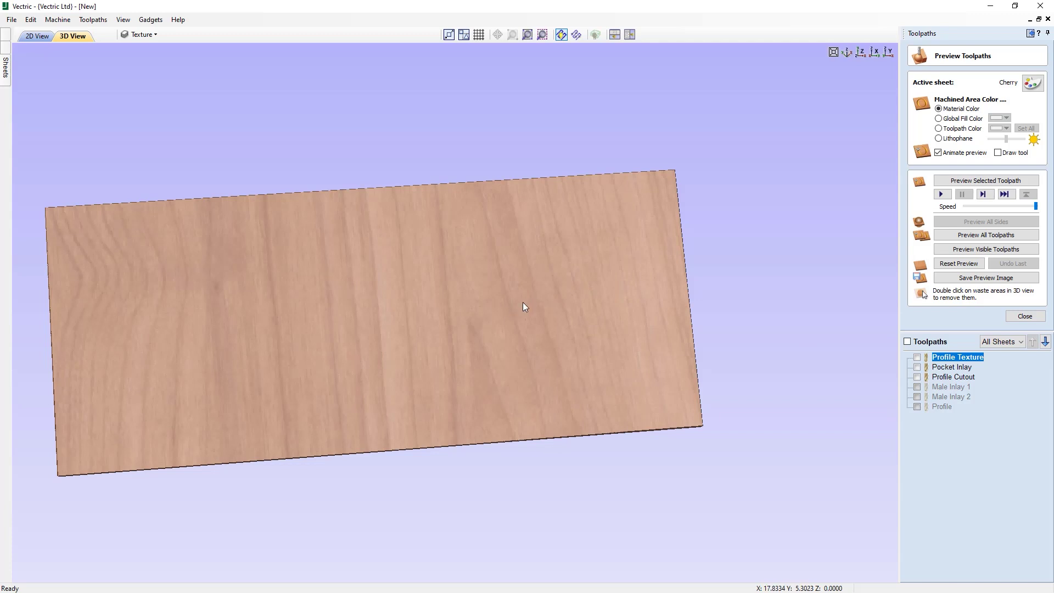
Show the 2D and 3D views together, make Black Acrylic the active sheet and select its Male Inlay 1 toolpath.
left_click(628, 35)
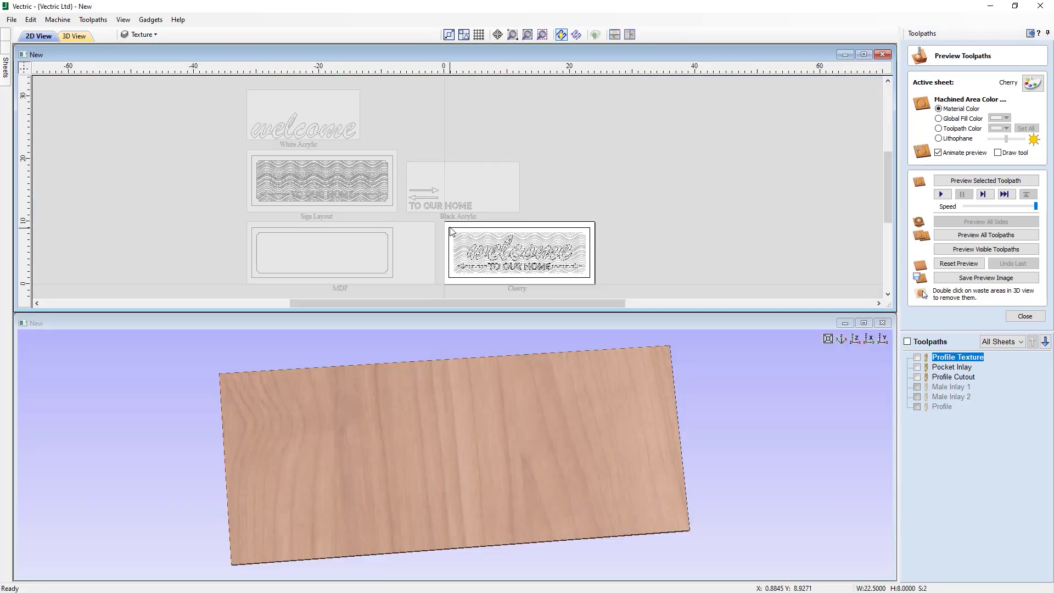
left_click(472, 184)
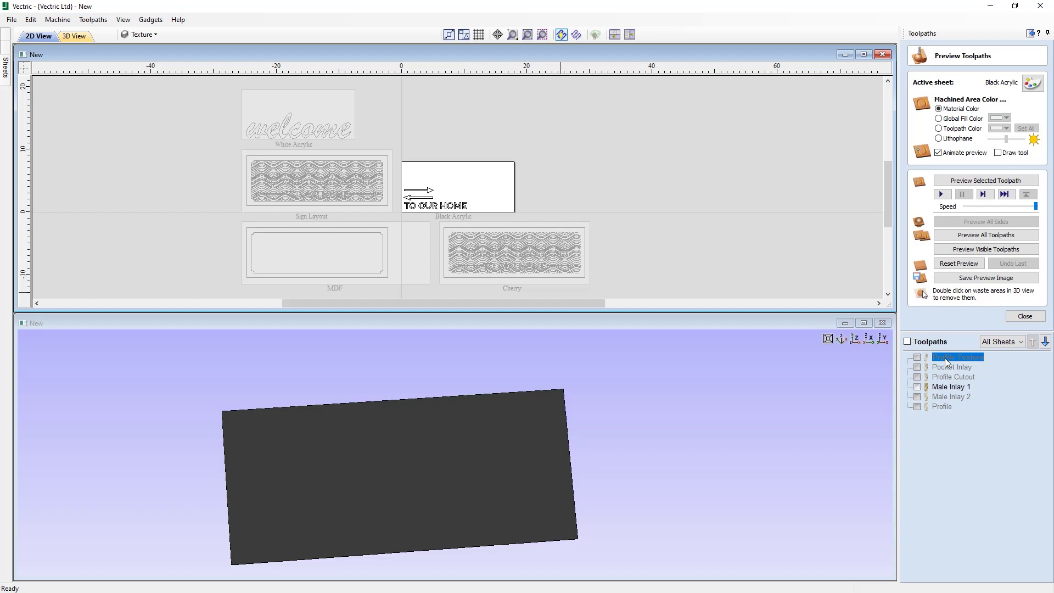
mouse_move(946, 391)
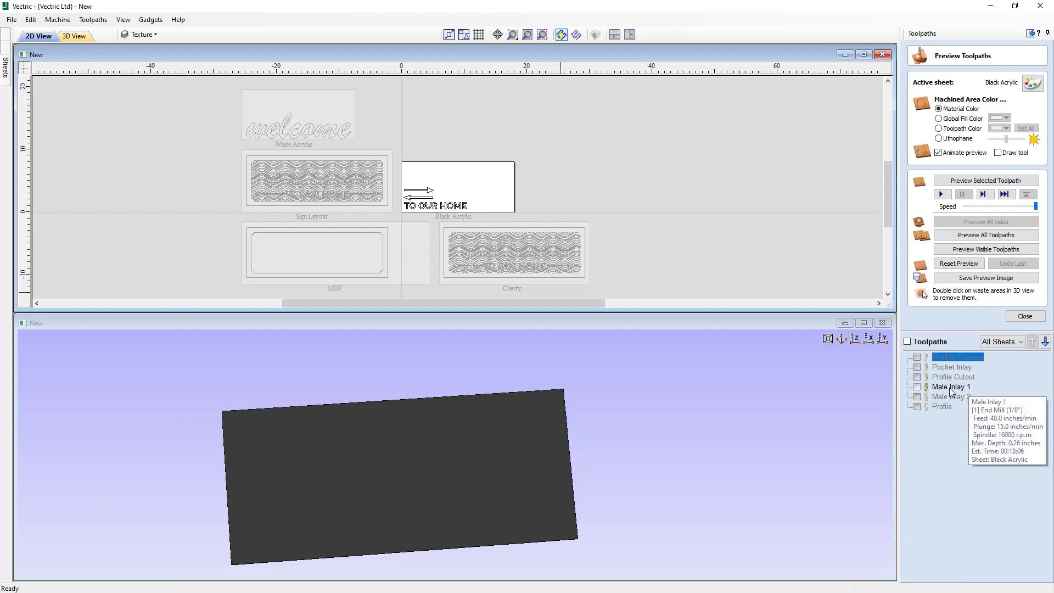
left_click(946, 388)
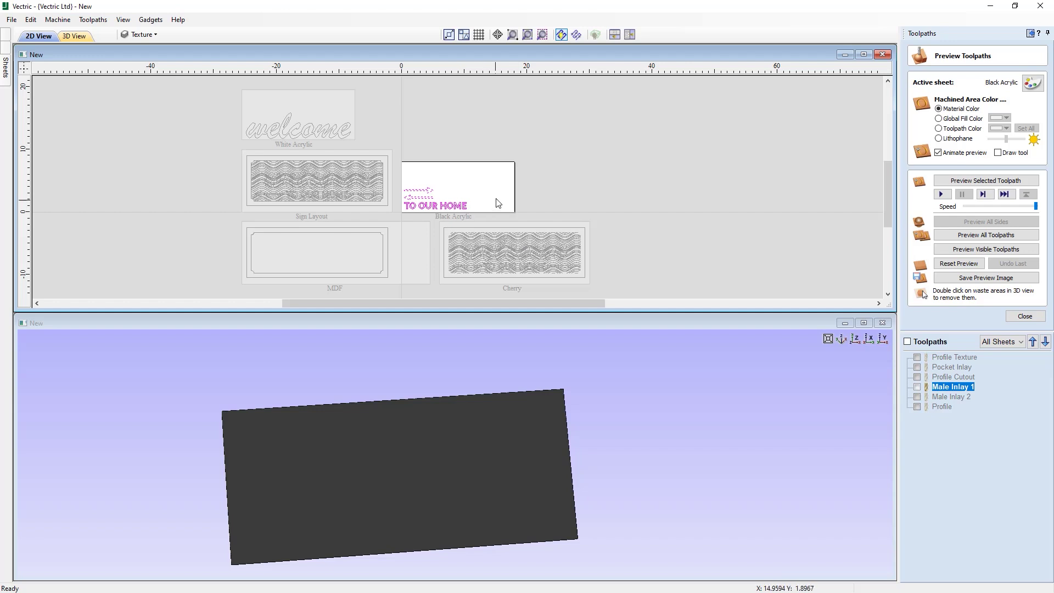
Make White Acrylic the active sheet and select its Male Inlay 2 toolpath.
left_click(314, 107)
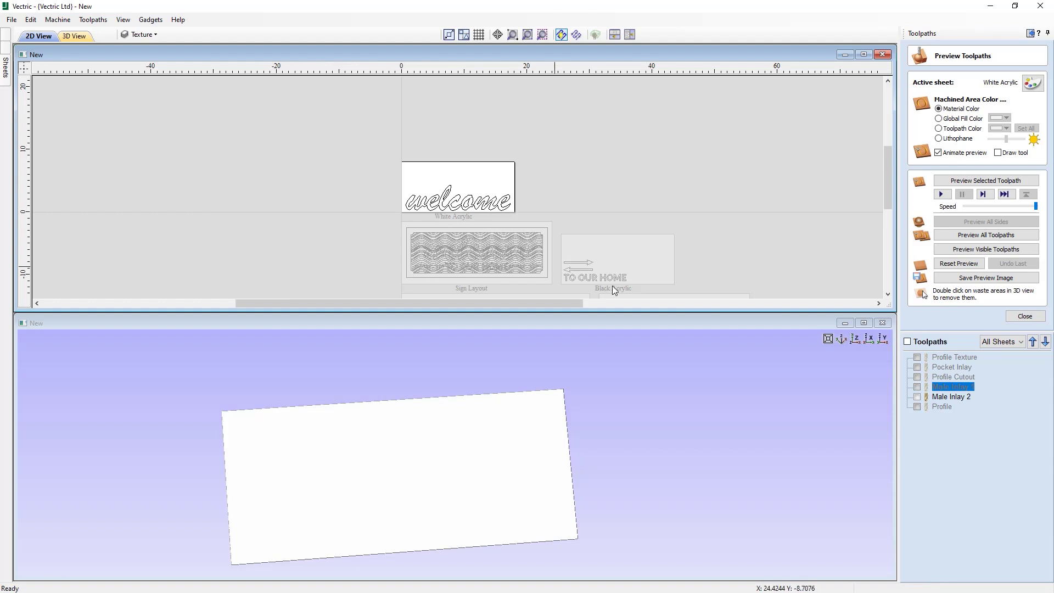
mouse_move(944, 388)
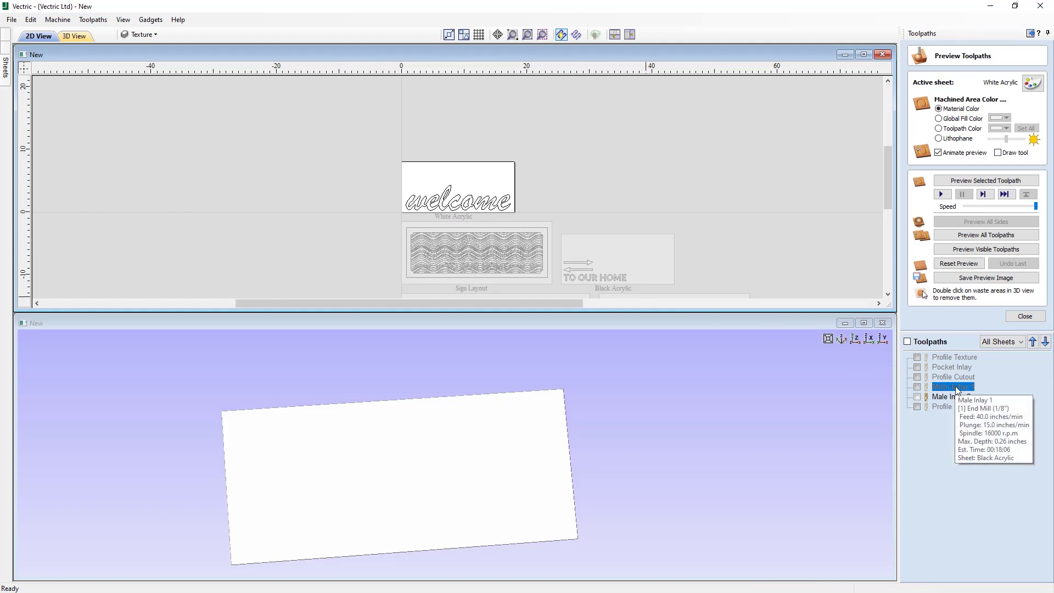
left_click(955, 397)
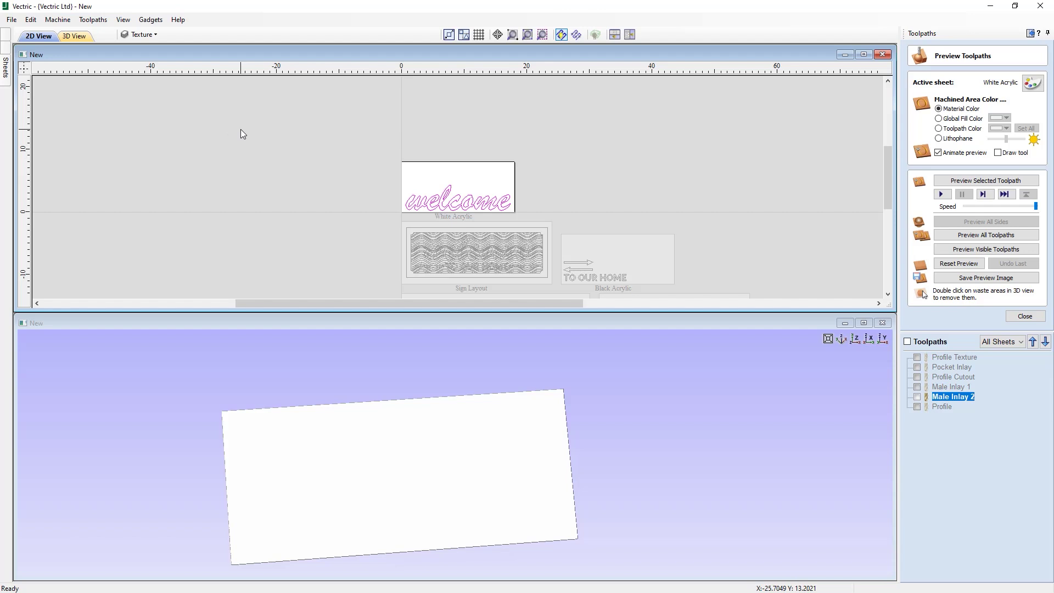
Save the project as a VCarve file named "Multi Material Welcome Sign" in the multi-sheet-guide folder.
left_click(11, 20)
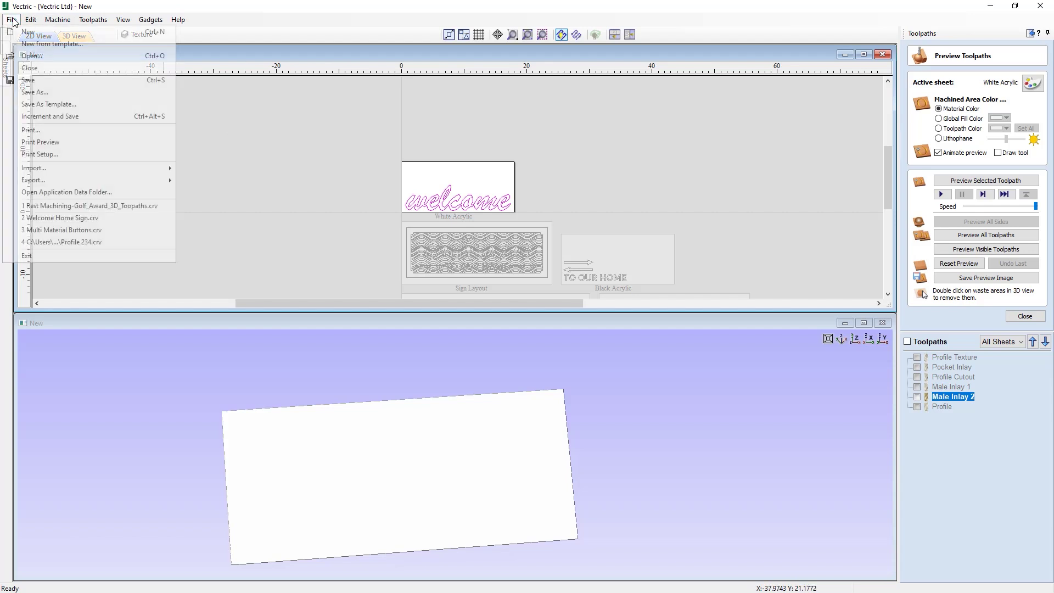
left_click(64, 92)
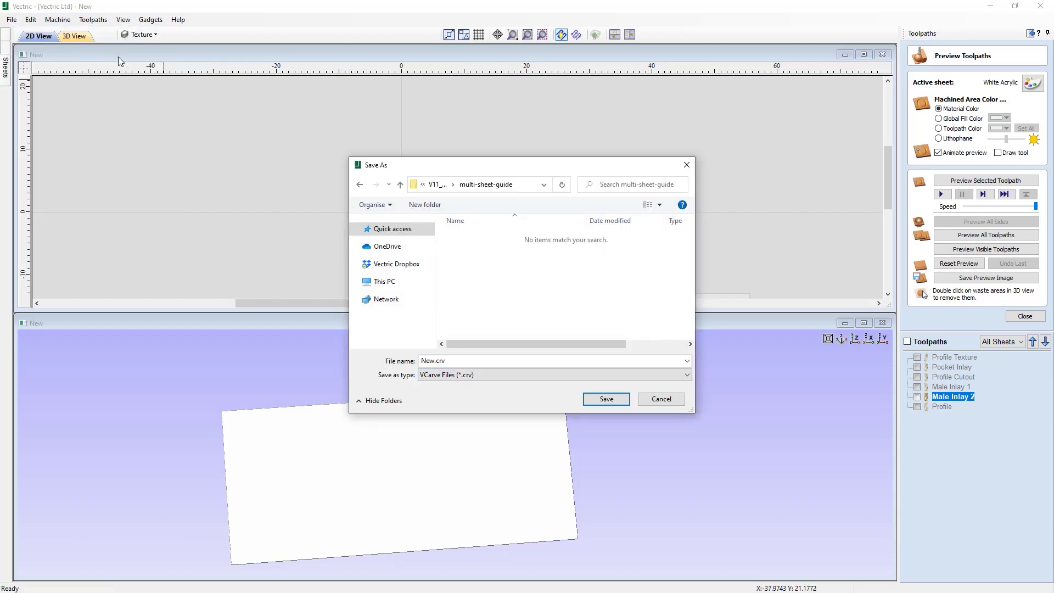
left_click(448, 363)
right_click(430, 363)
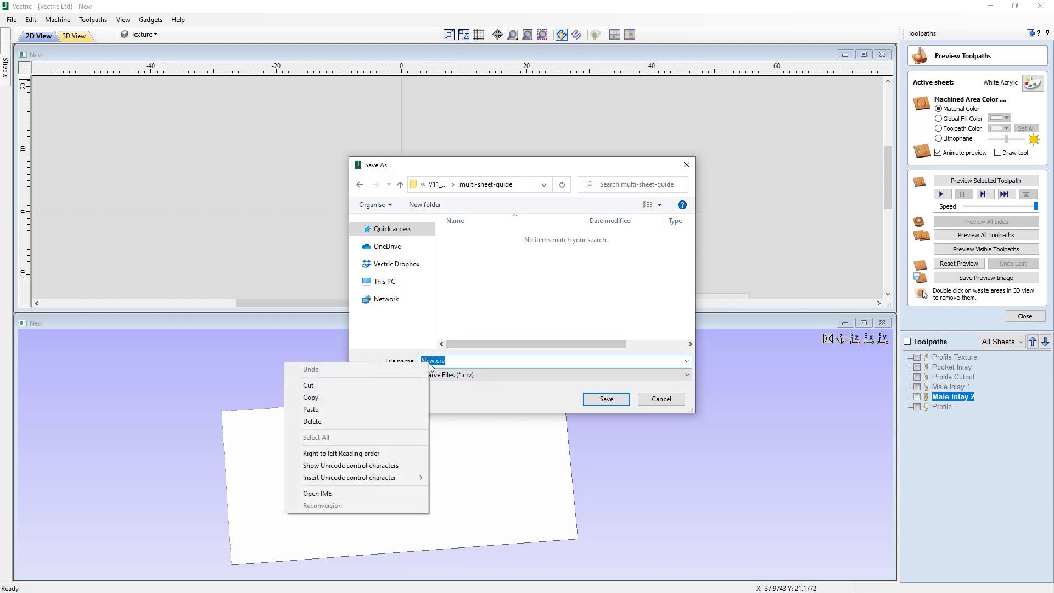
left_click(310, 409)
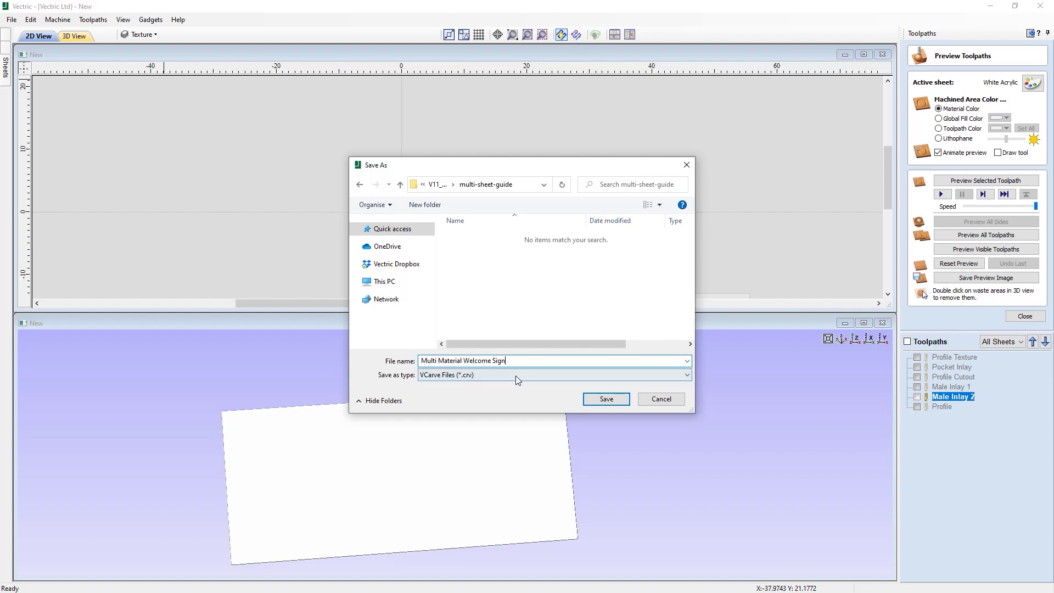
left_click(606, 399)
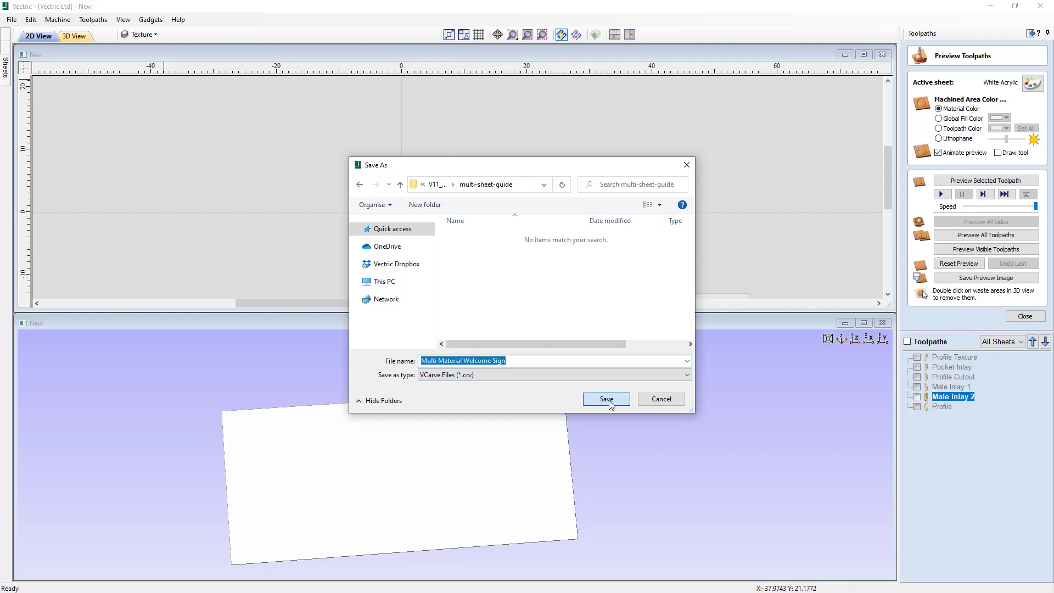